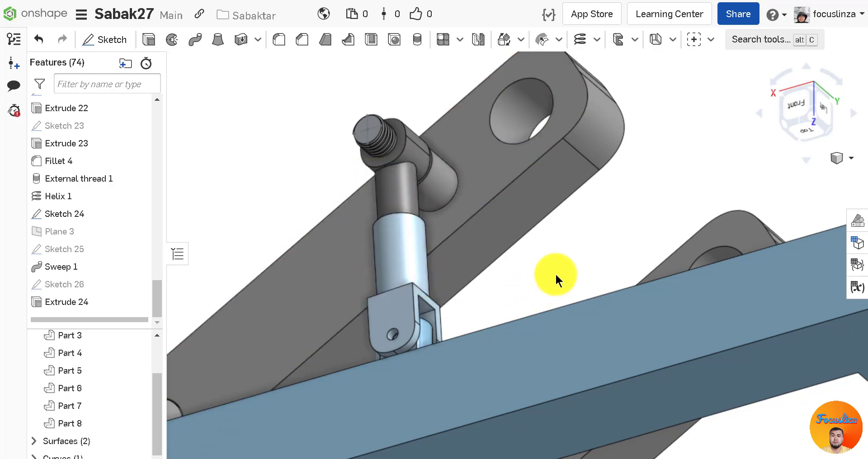
Hide Part 7, the cylinder sleeve with the forked bracket around the rod
left_click(417, 262)
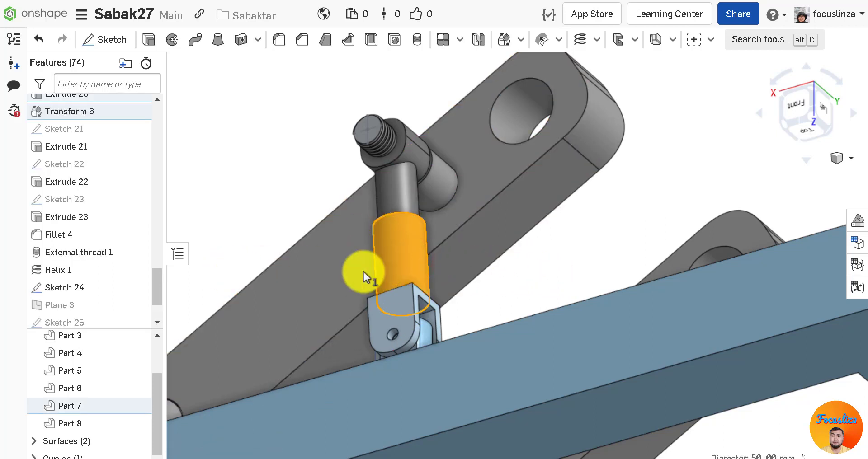
left_click(140, 407)
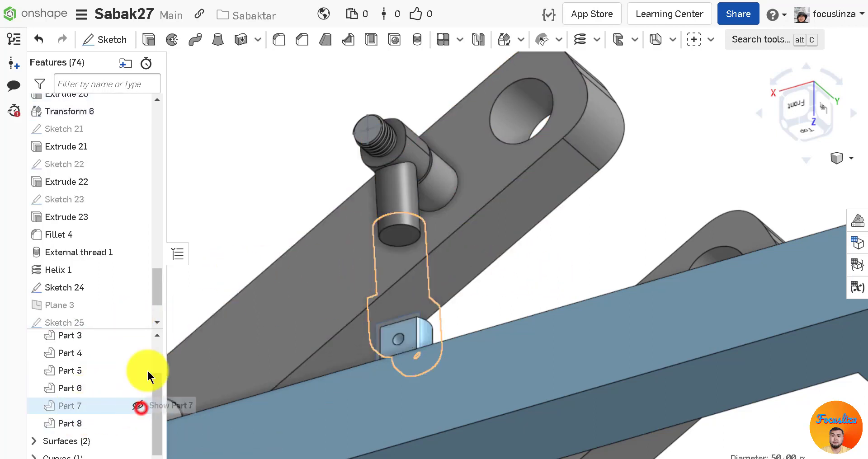
scroll(484, 321, "down", 5)
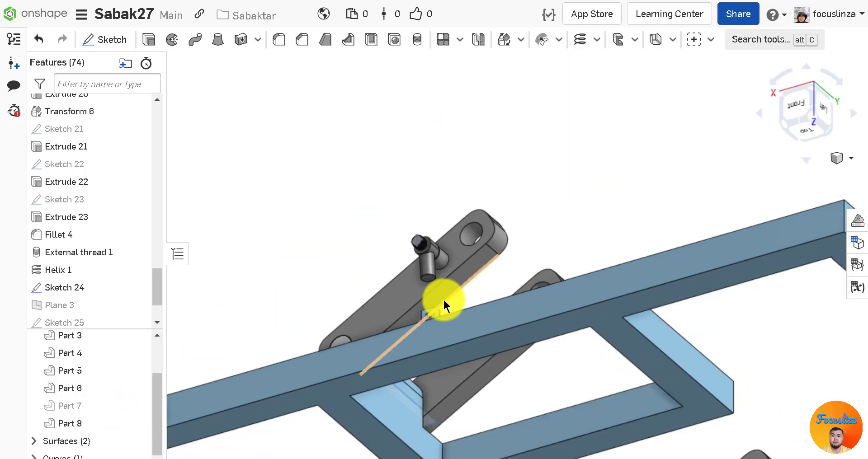
Apply a section view that uses only Section plane 1, removing Section plane 2
left_click(849, 158)
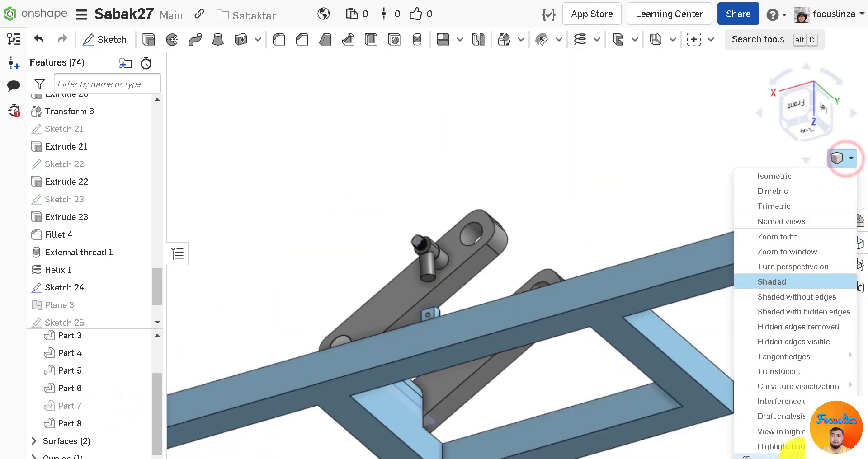
left_click(777, 456)
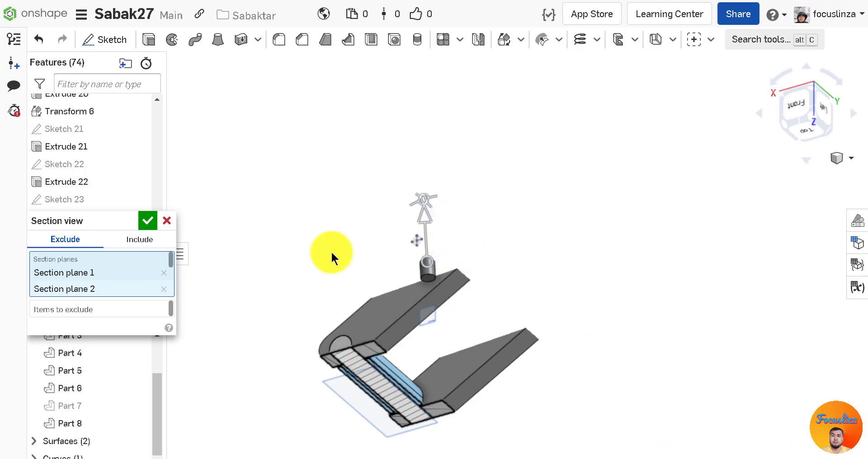
left_click(164, 289)
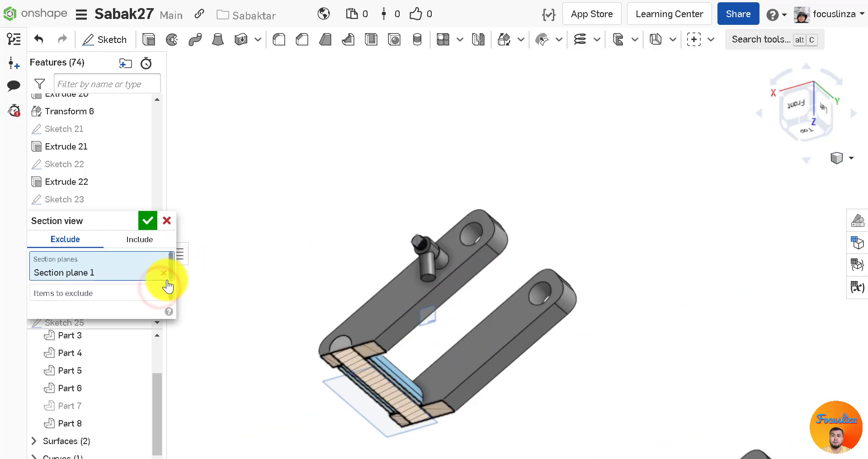
left_click(148, 221)
Start a sketch on the round end face beside the threaded joint
scroll(443, 288, "up", 3)
right_click_drag(445, 291, 439, 284)
scroll(440, 388, "down", 5)
right_click_drag(441, 389, 421, 211)
scroll(421, 211, "up", 3)
scroll(421, 211, "down", 3)
left_click_drag(415, 281, 388, 405)
right_click_drag(416, 272, 422, 248)
scroll(422, 244, "up", 10)
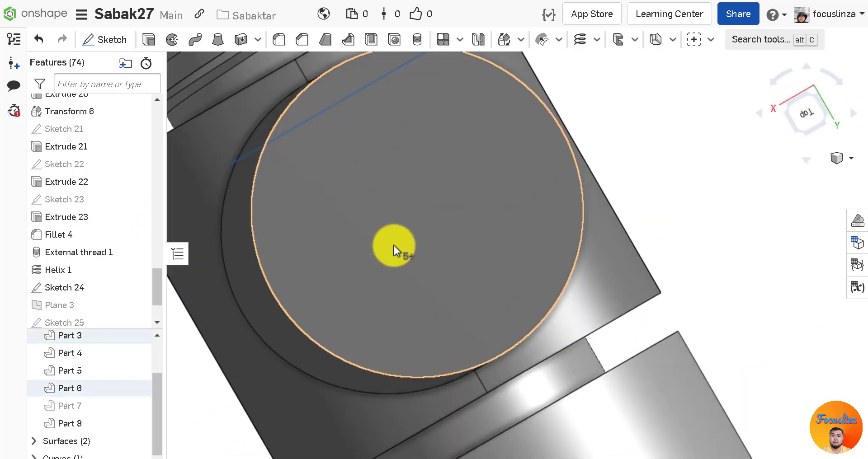
scroll(394, 246, "down", 5)
left_click(112, 39)
scroll(414, 251, "up", 2)
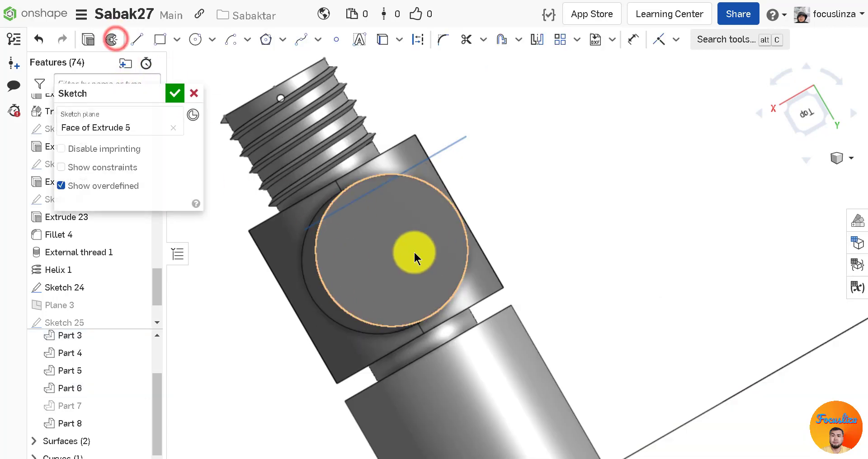
left_click(413, 251)
scroll(611, 317, "down", 2)
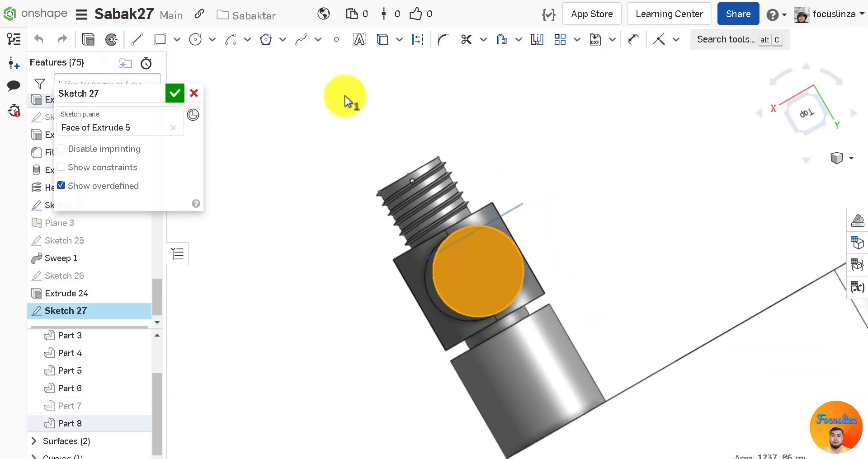
Replace the sketch plane with the round rod end face belonging to Extrude 22
left_click(195, 40)
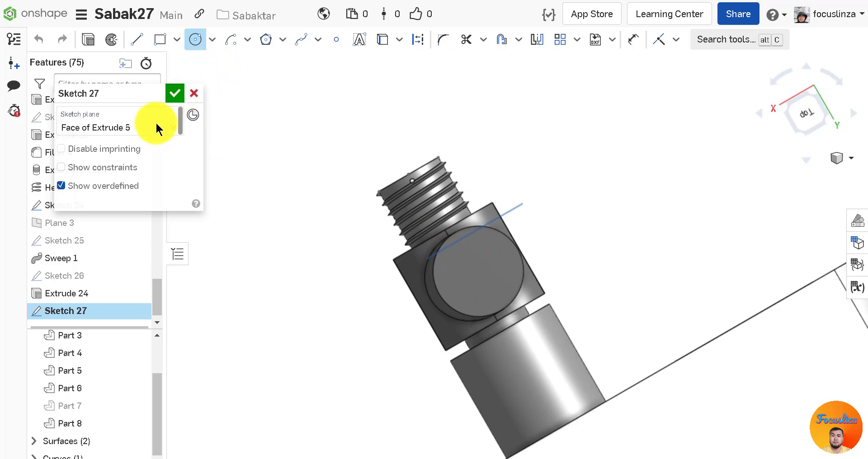
left_click(172, 129)
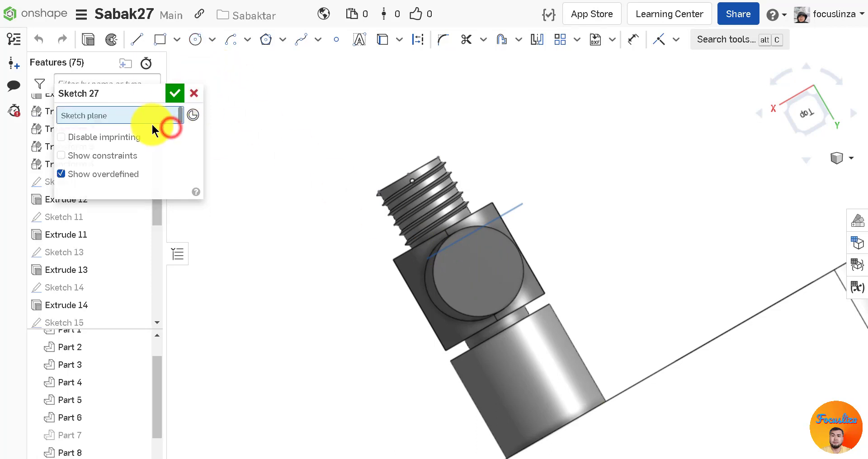
left_click(483, 277)
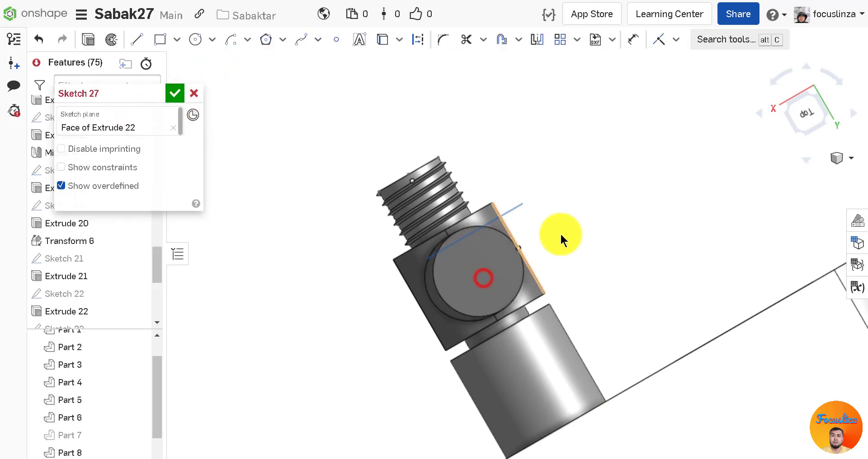
Draw a circle concentric with the round rod end face and set its diameter to 39 mm
left_click(195, 40)
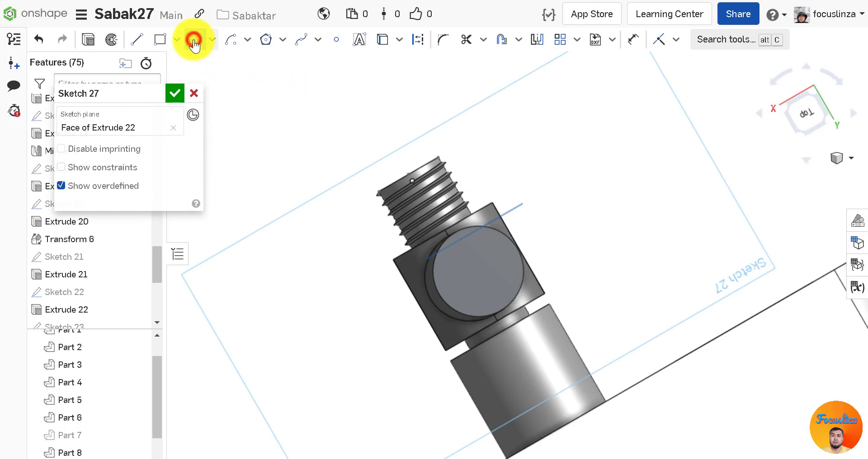
left_click(479, 273)
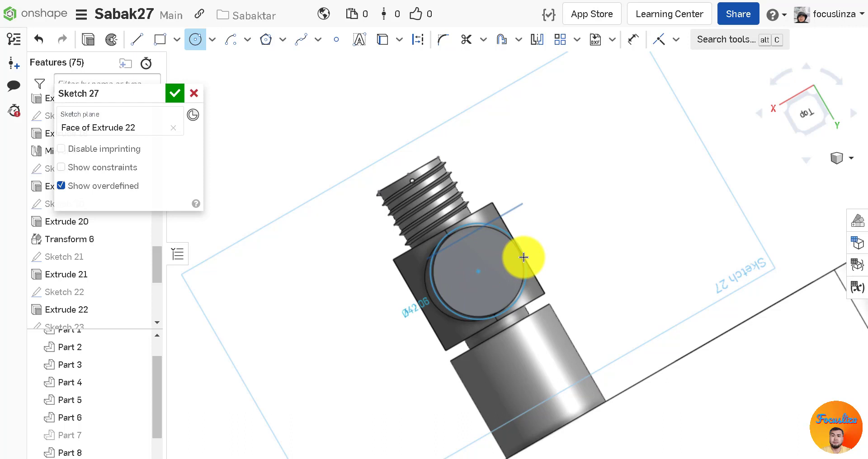
left_click(522, 257)
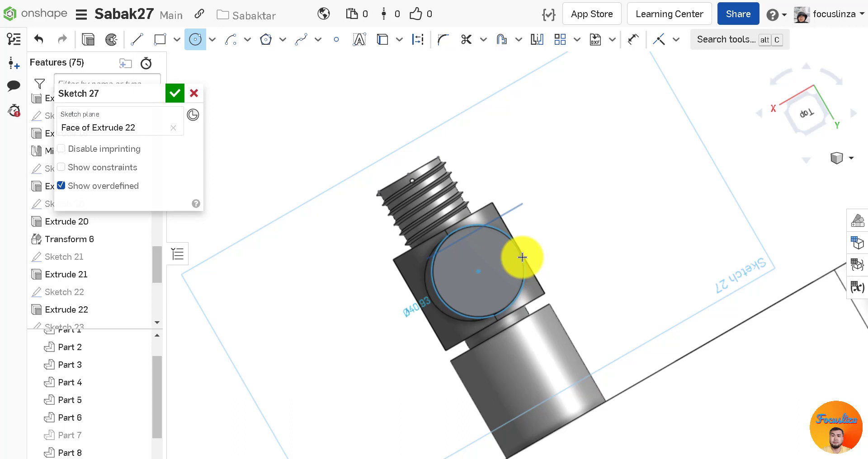
scroll(522, 257, "up", 5)
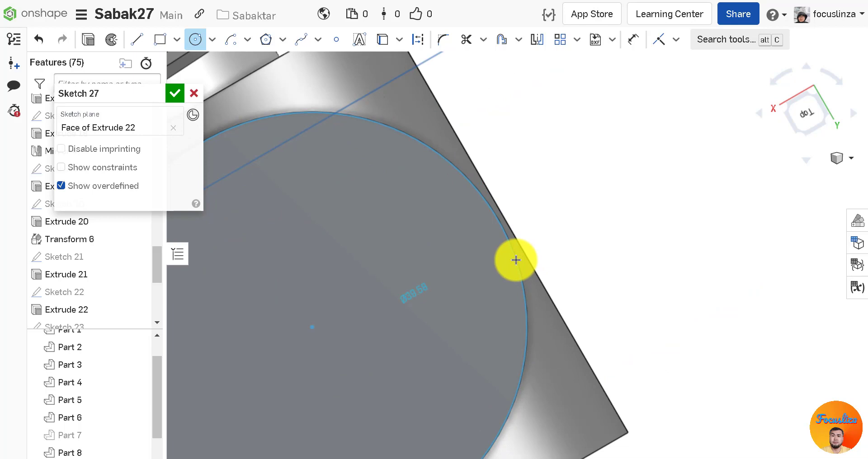
left_click(516, 260)
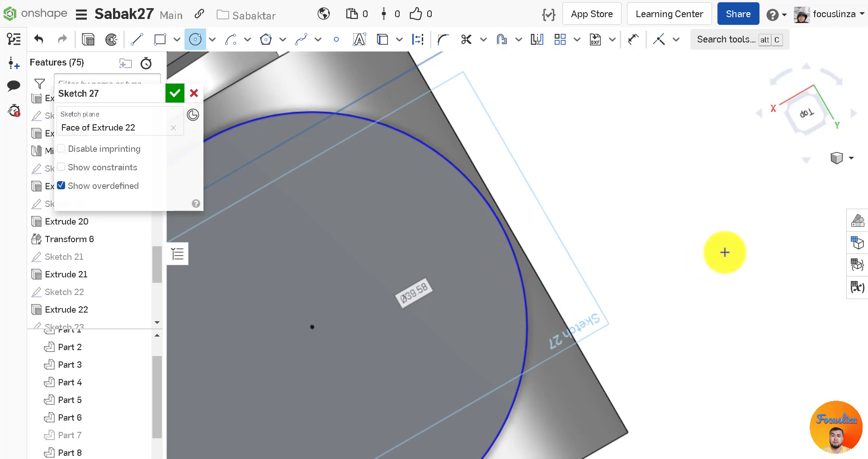
type("4")
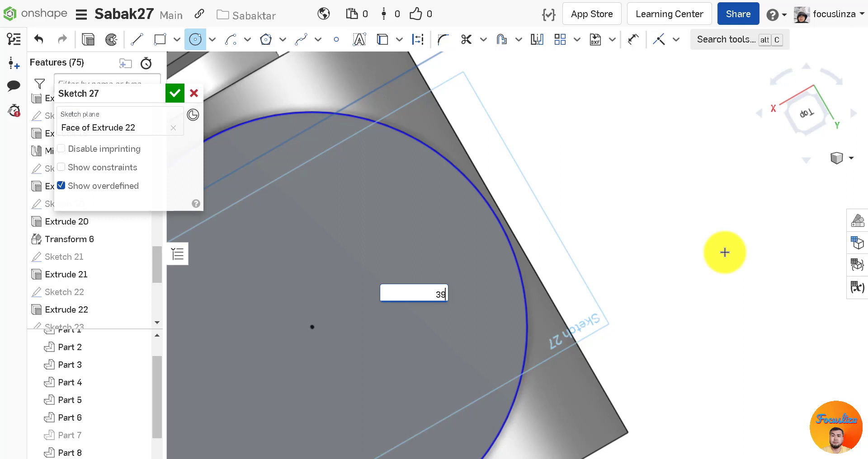
key("Return")
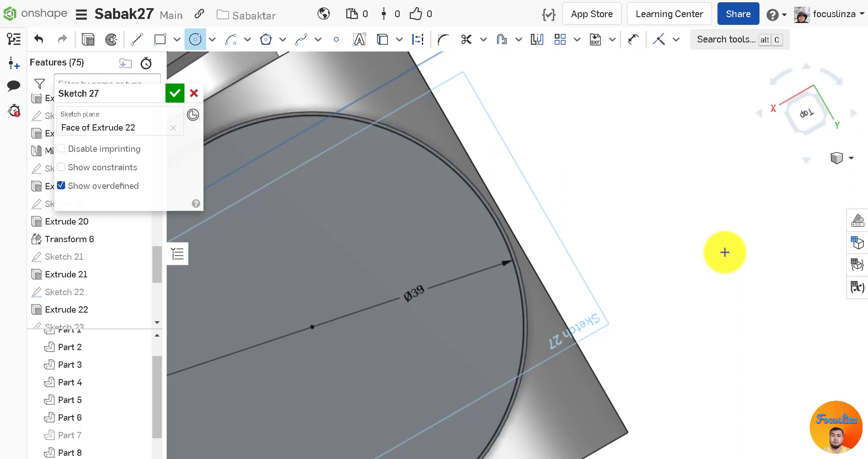
Draw a second circle concentric with the 39 mm one and set its diameter to 60 mm
scroll(637, 277, "down", 5)
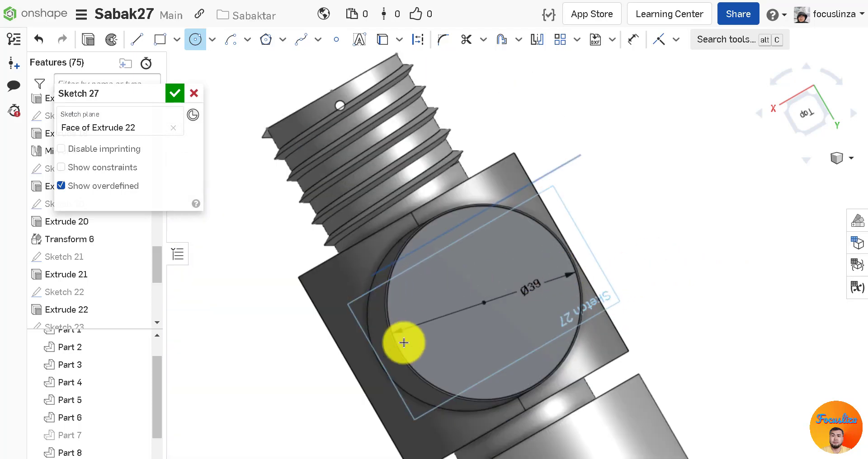
scroll(409, 347, "up", 5)
scroll(302, 354, "down", 4)
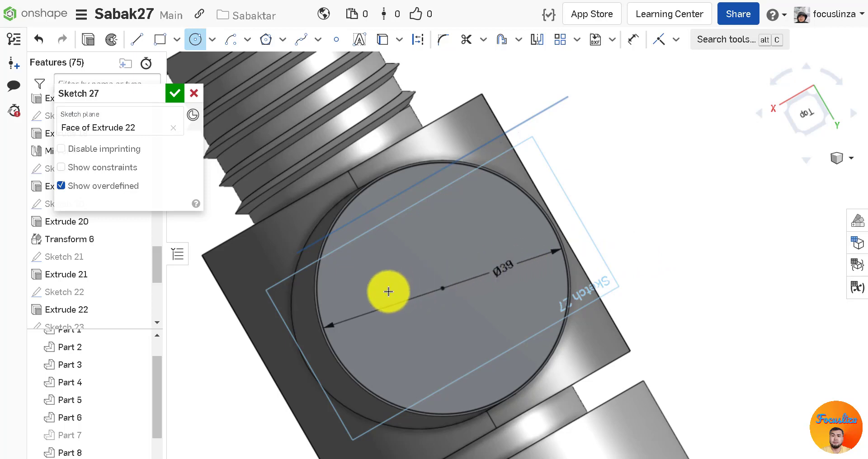
scroll(388, 291, "up", 3)
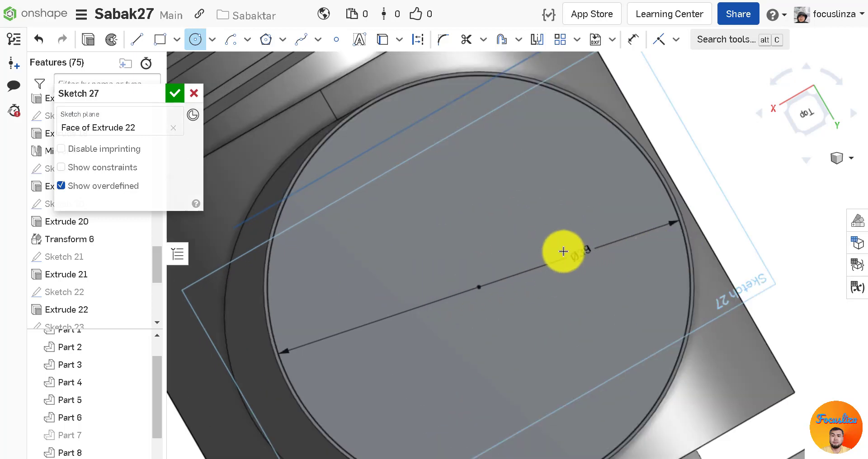
scroll(469, 298, "down", 3)
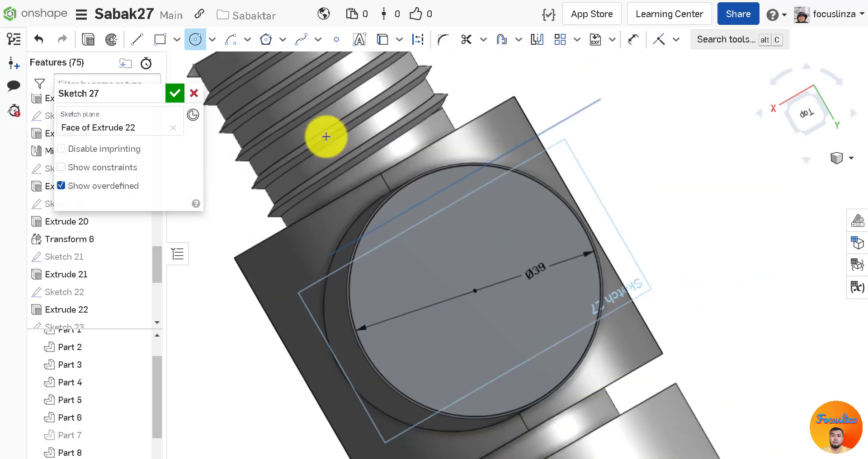
left_click(475, 293)
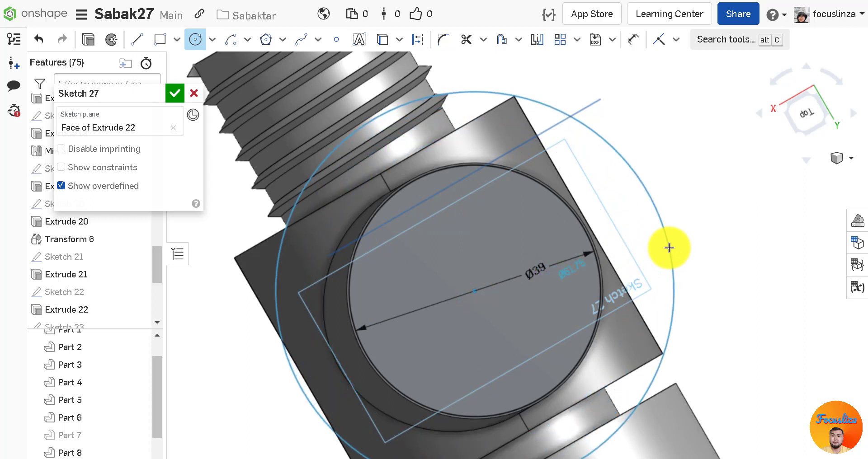
left_click(669, 248)
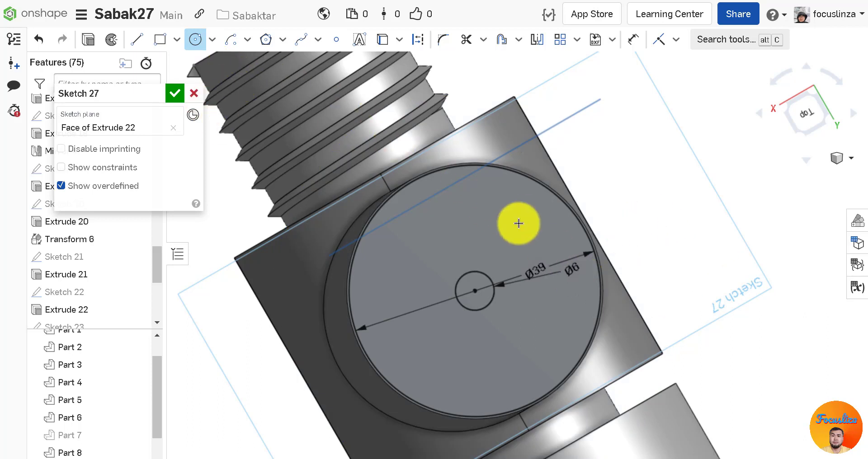
left_click(196, 39)
double_click(571, 268)
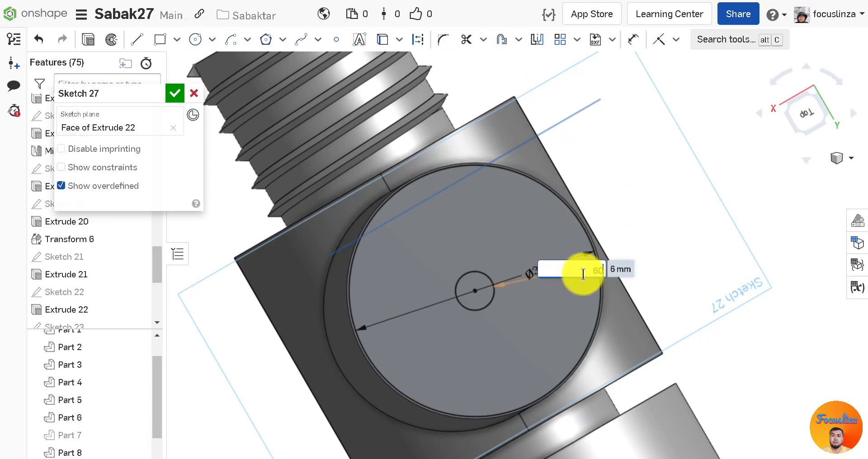
type("60")
key("Return")
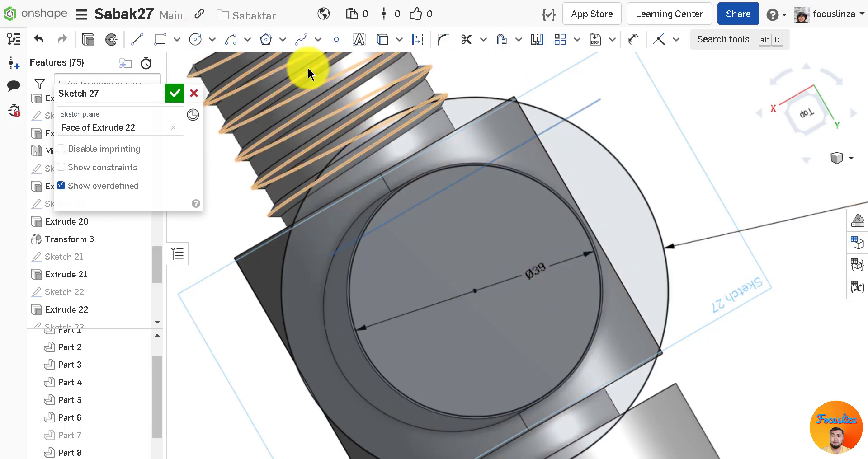
Extrude the ring region between the two circles as a new solid 5 mm deep, directed back along the rod
left_click(90, 39)
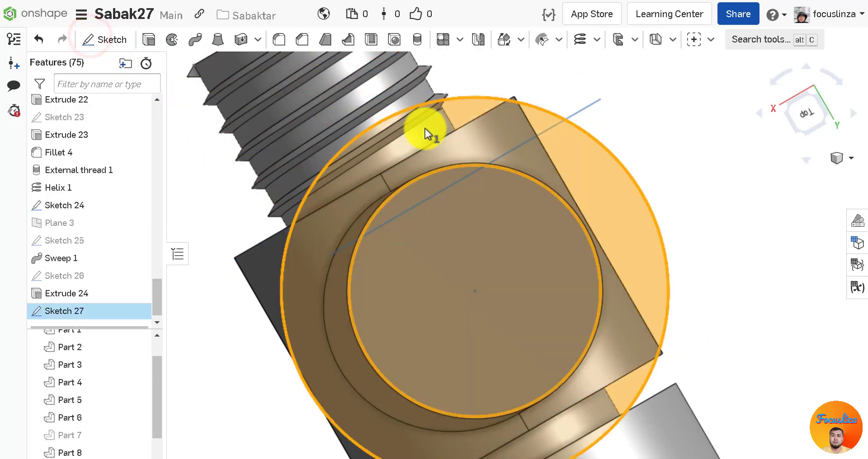
key("shift+e")
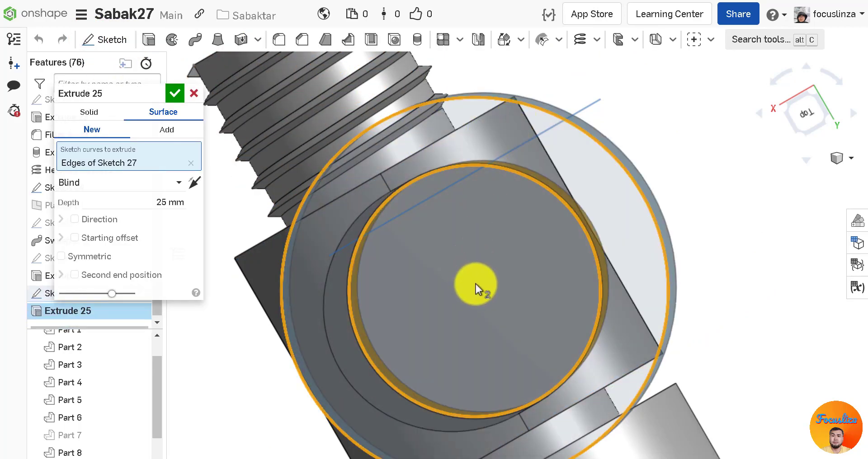
left_click(162, 205)
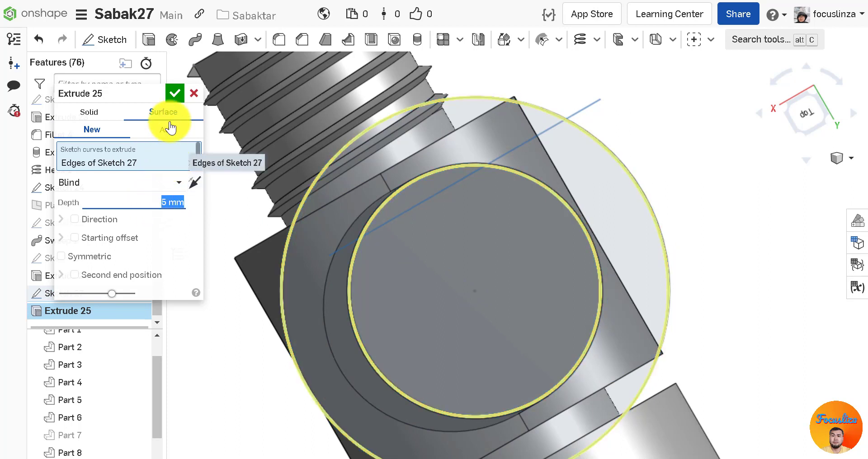
left_click(90, 113)
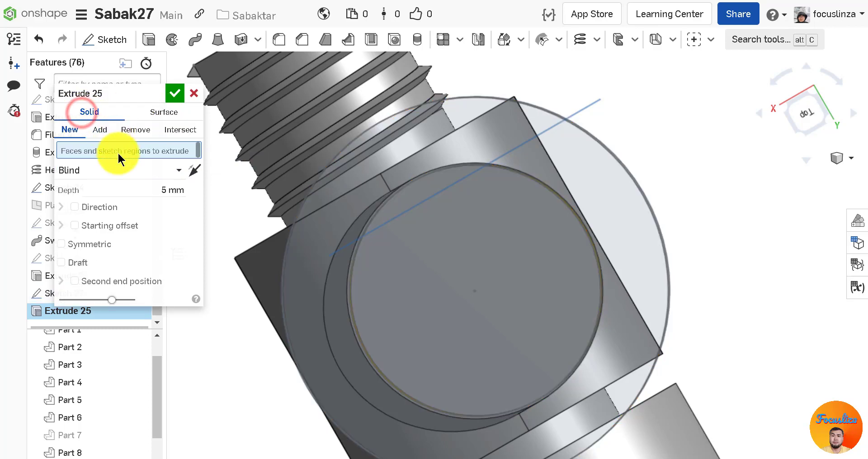
left_click(120, 151)
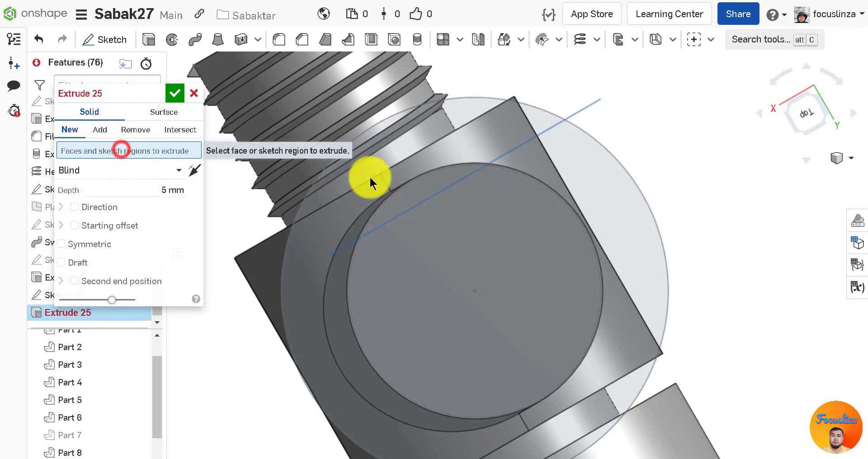
left_click(477, 145)
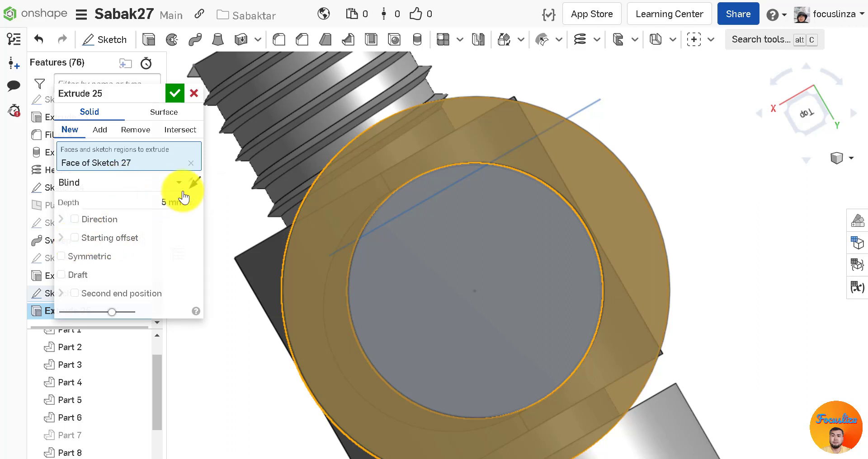
left_click(192, 182)
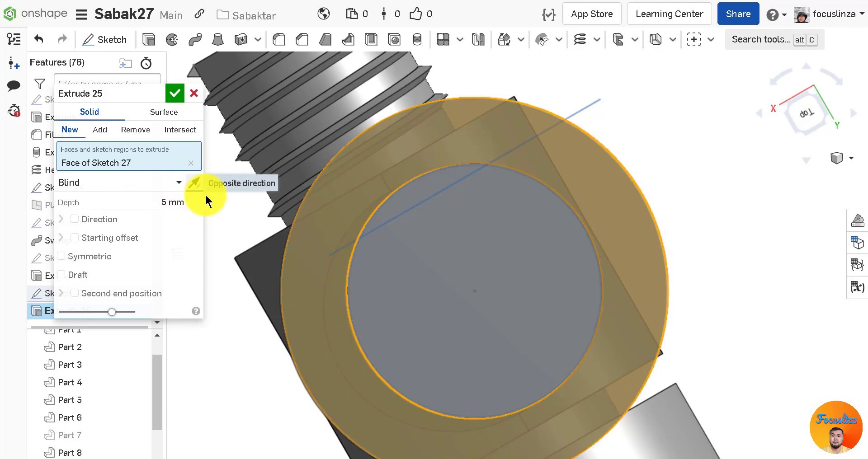
key("Up")
scroll(741, 269, "down", 7)
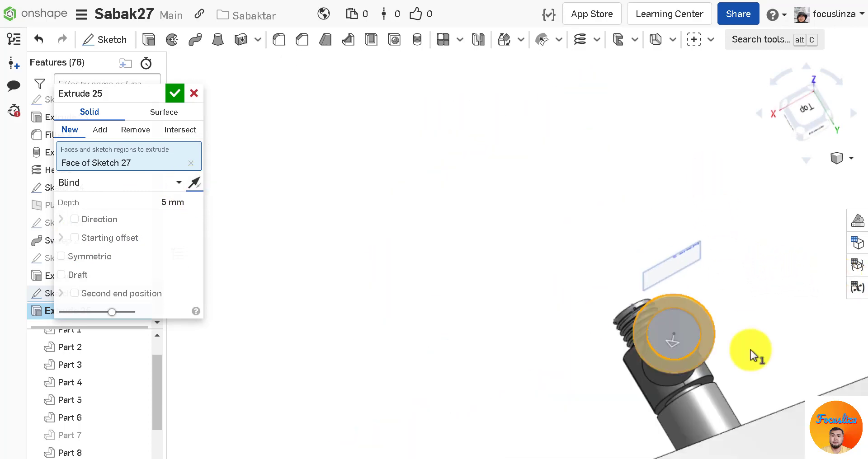
key("Up")
scroll(683, 275, "up", 10)
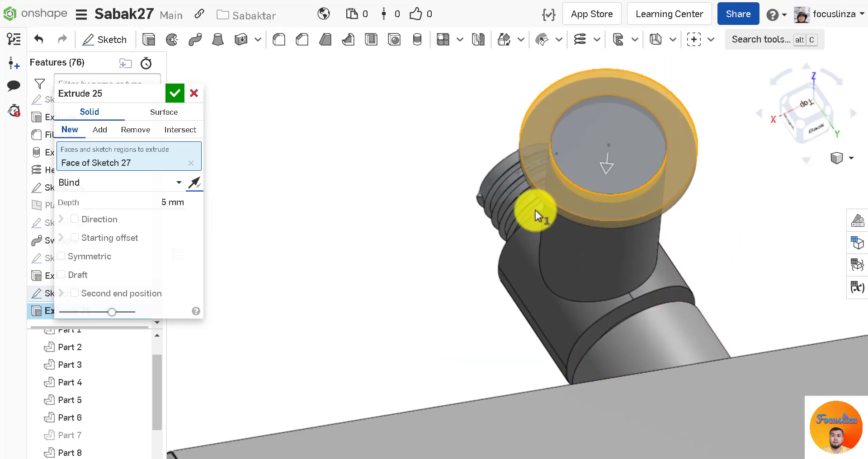
Enable a flipped starting offset for the ring extrude, bound to the Fillet 4 vertex at the rod's base, and accept it
left_click(108, 240)
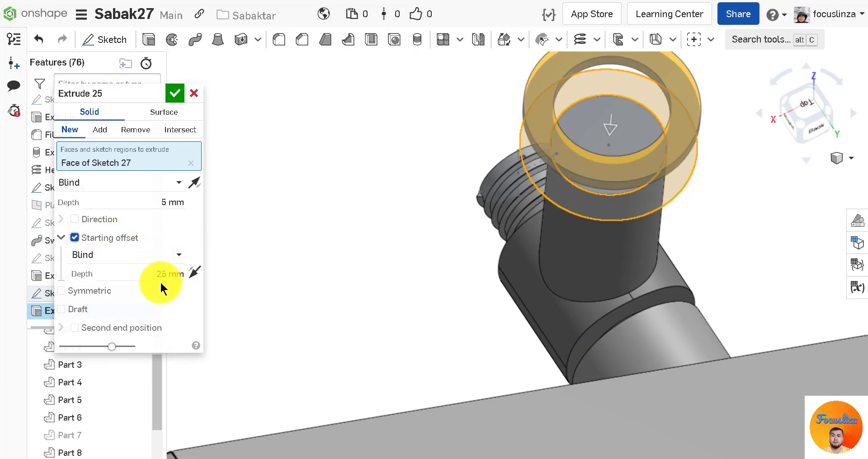
left_click(195, 273)
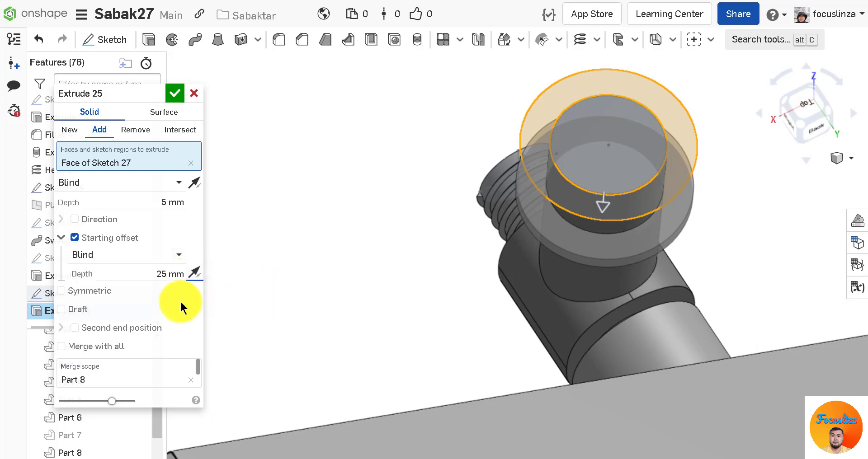
left_click(136, 251)
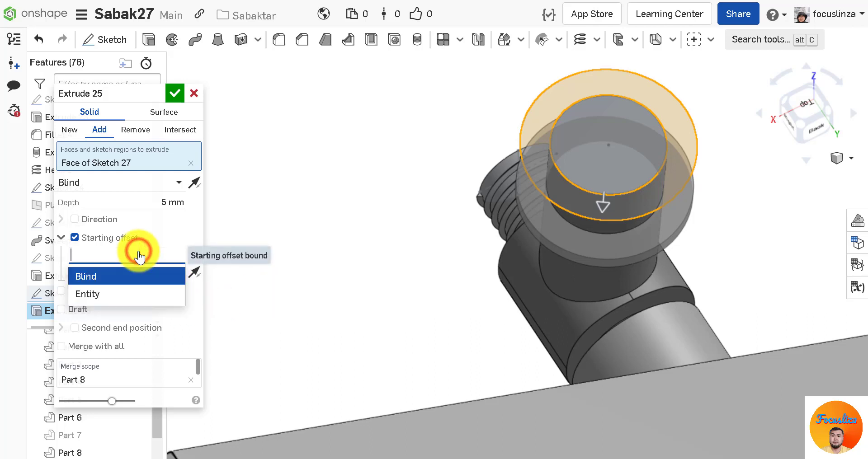
left_click(111, 294)
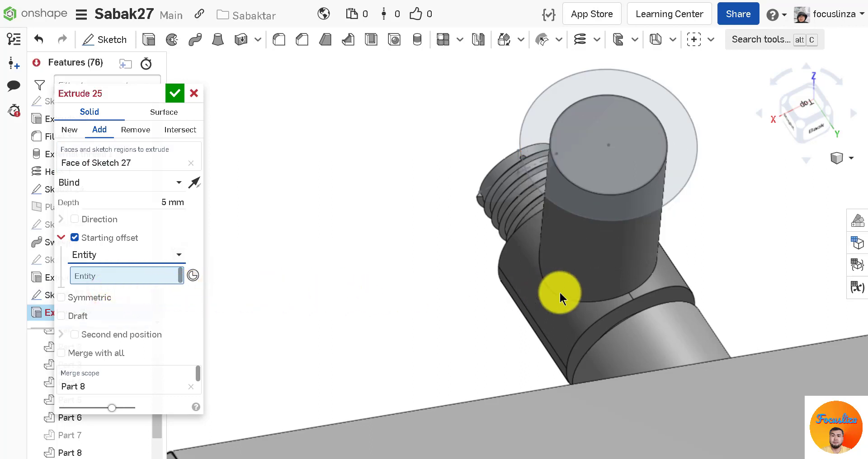
left_click(630, 292)
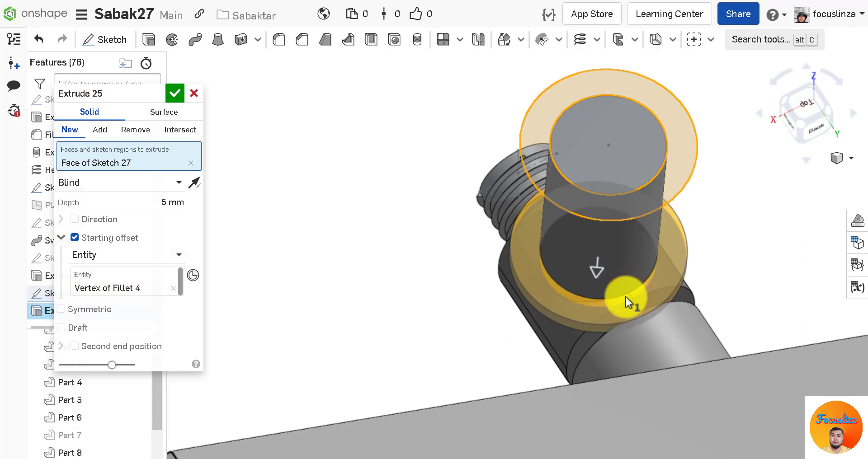
left_click(174, 94)
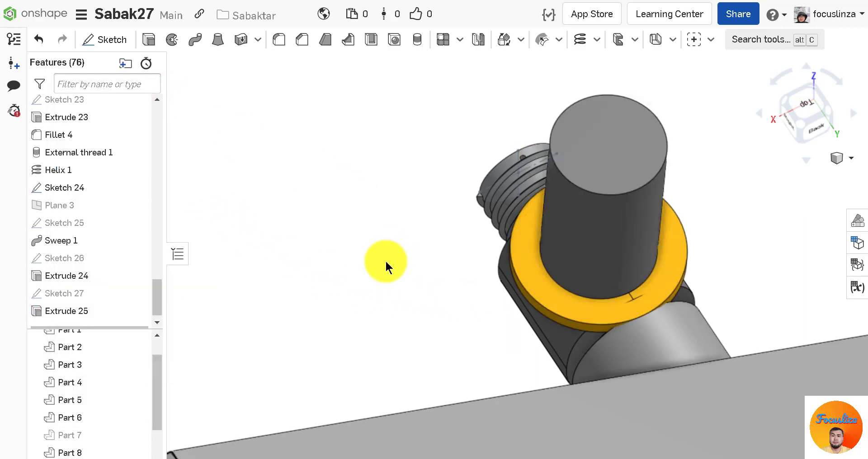
Examine the ring's position and thickness on the rod from several sides, including a side view beside the threaded joint
scroll(387, 266, "down", 8)
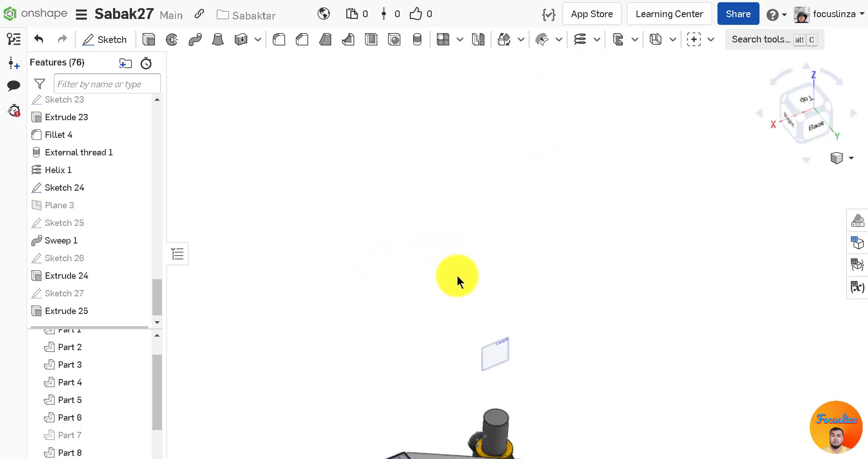
scroll(492, 451, "up", 5)
right_click_drag(533, 447, 678, 427)
scroll(588, 431, "down", 6)
scroll(626, 432, "up", 5)
right_click_drag(620, 432, 687, 425)
scroll(520, 416, "down", 6)
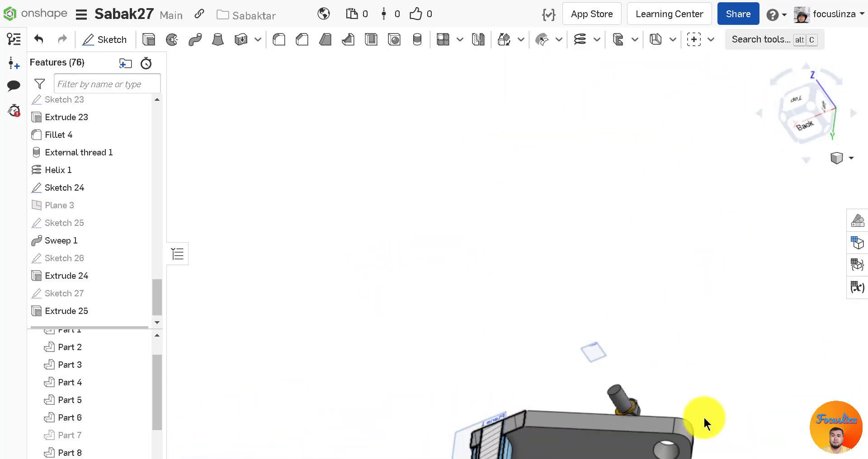
scroll(623, 416, "up", 6)
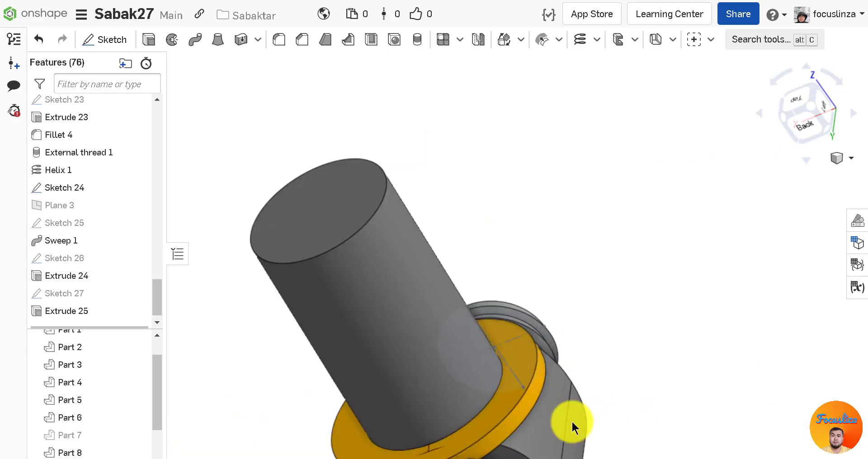
scroll(574, 427, "down", 8)
right_click_drag(500, 430, 513, 448)
scroll(703, 432, "down", 6)
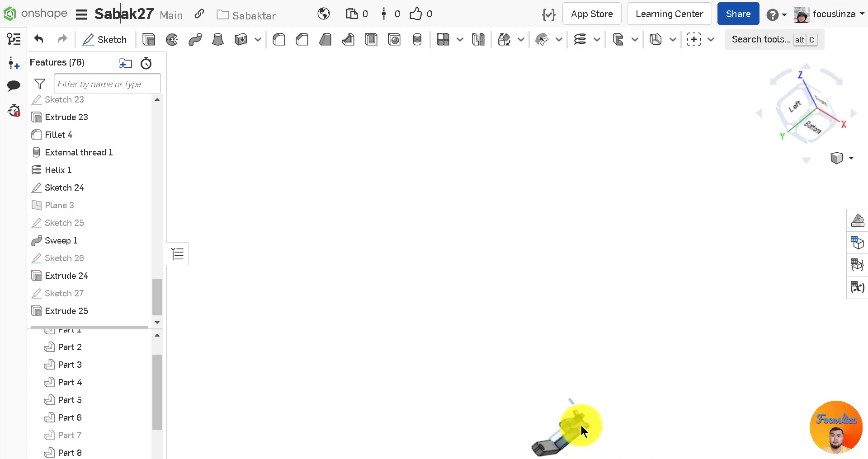
right_click_drag(580, 424, 583, 422)
scroll(600, 422, "up", 5)
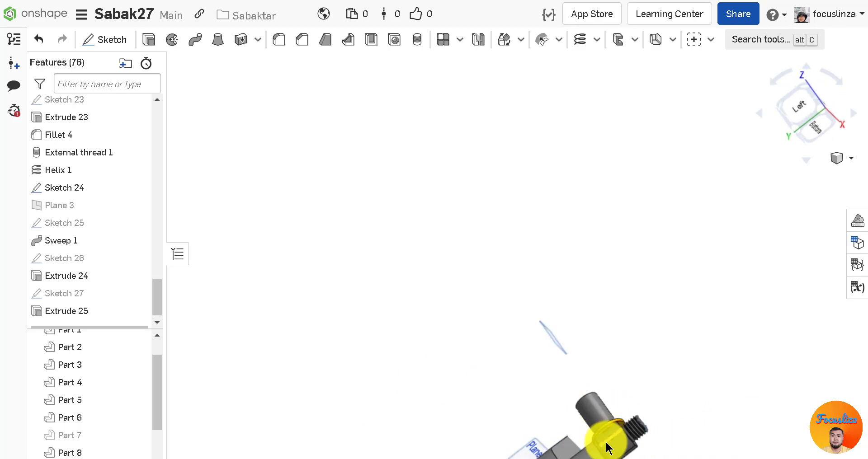
right_click_drag(605, 448, 673, 362)
scroll(686, 427, "up", 6)
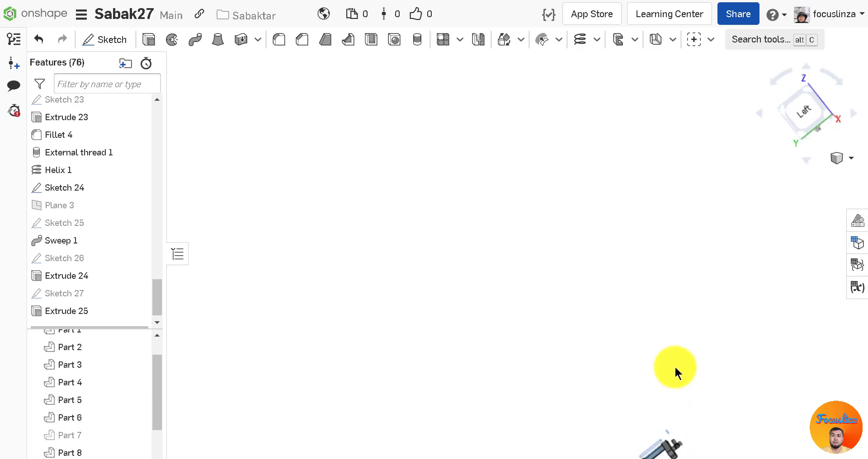
right_click_drag(670, 427, 685, 401)
scroll(679, 427, "up", 10)
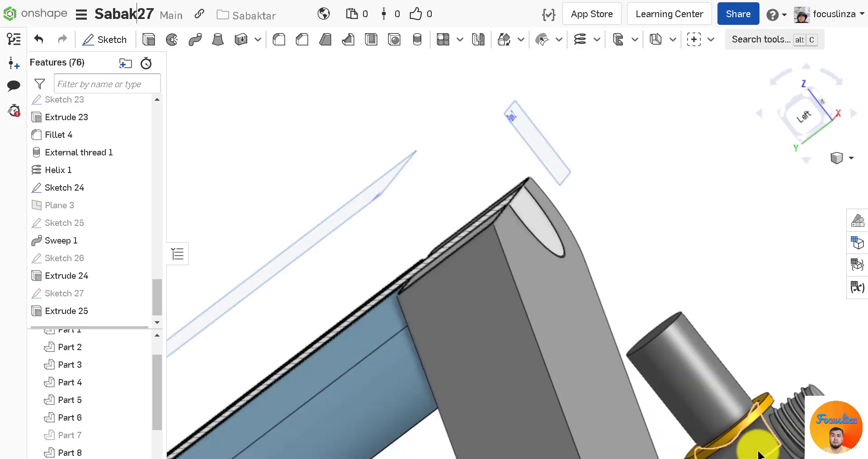
scroll(748, 450, "down", 5)
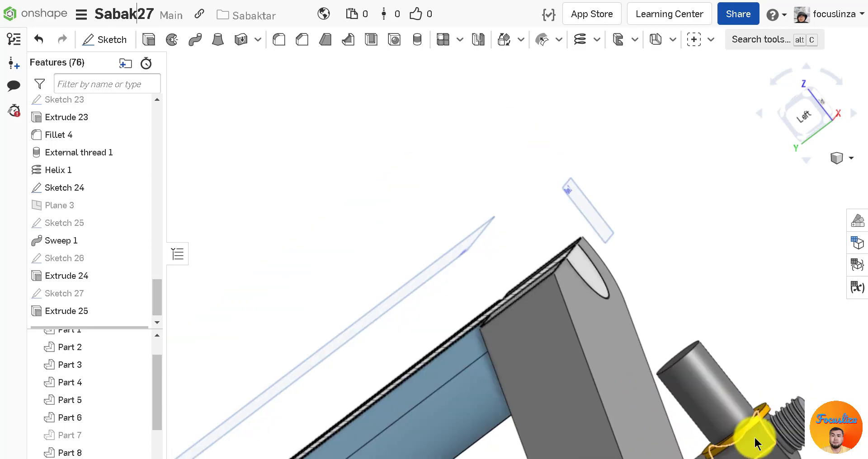
scroll(747, 450, "up", 8)
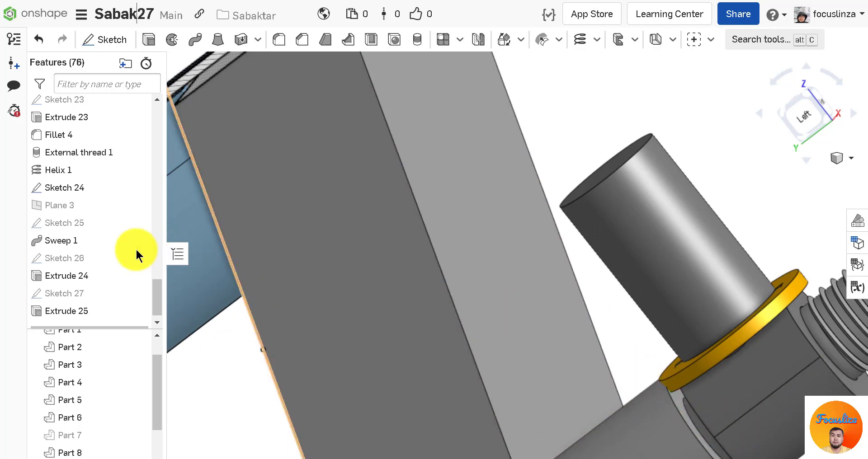
Edit the ring's extrude, switching its starting offset to Blind and setting the extrusion depth to 3 mm
scroll(90, 312, "down", 1)
double_click(72, 302)
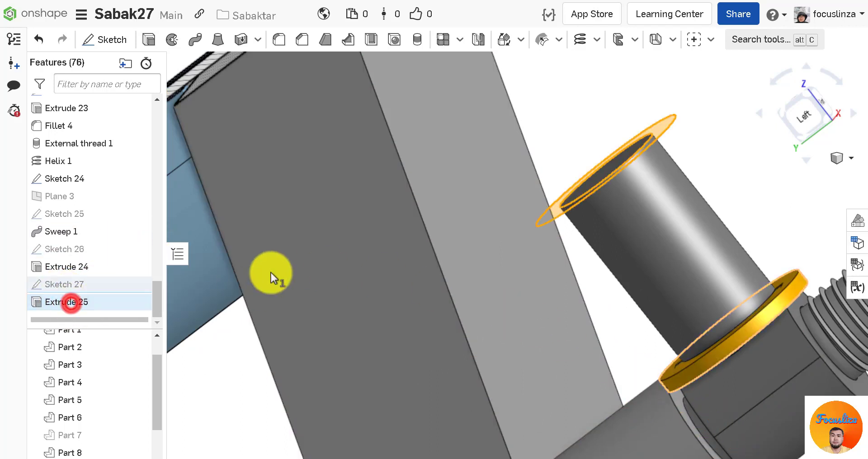
left_click(125, 262)
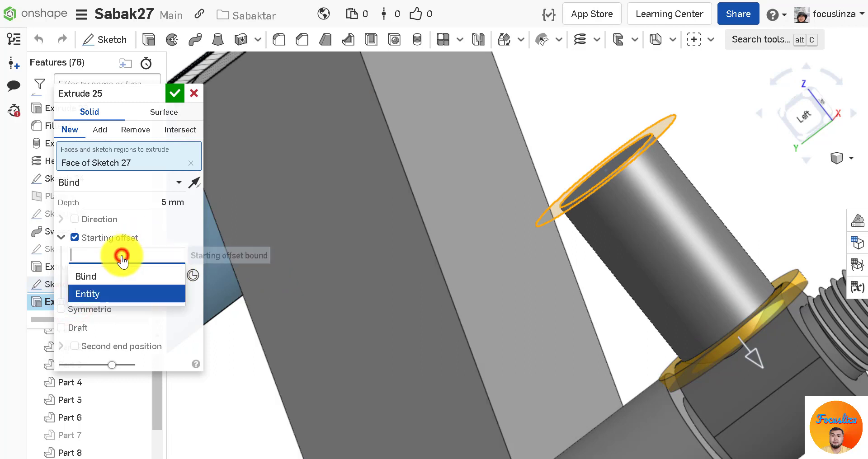
left_click(100, 280)
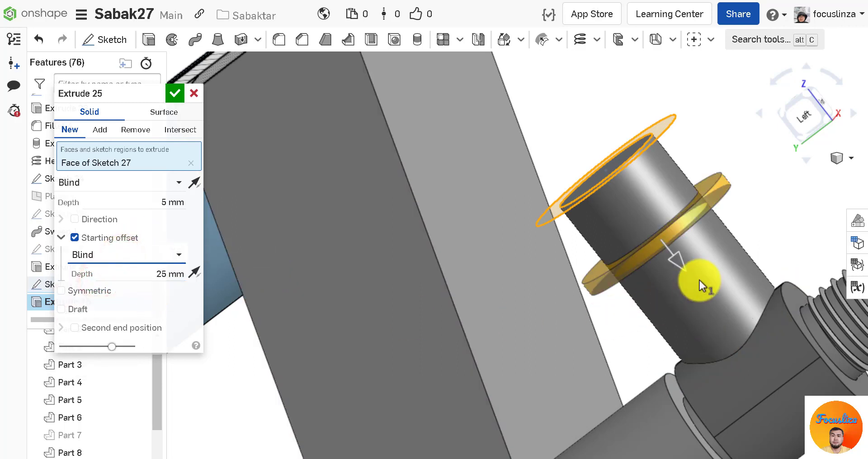
left_click_drag(680, 262, 747, 330)
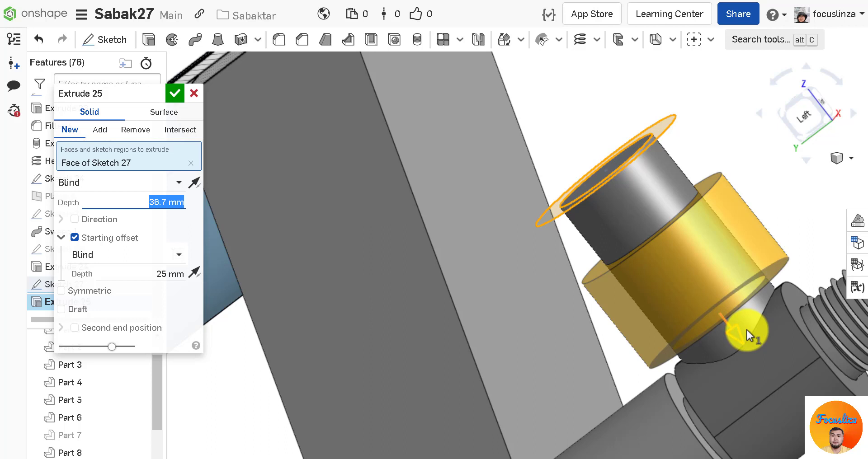
left_click_drag(746, 330, 747, 330)
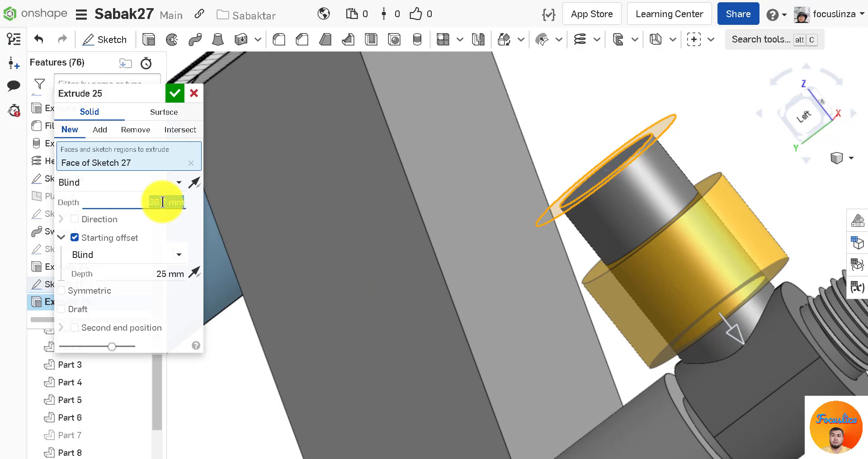
type("3")
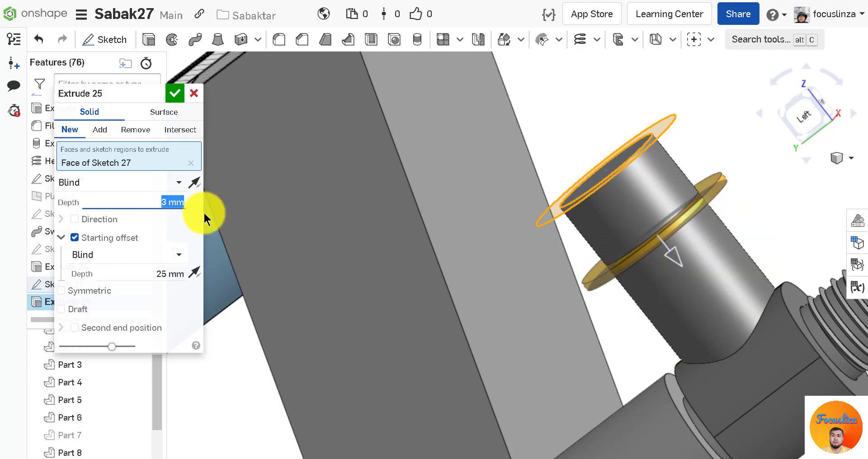
Set the ring extrude's blind starting offset depth to 60 mm
left_click(164, 276)
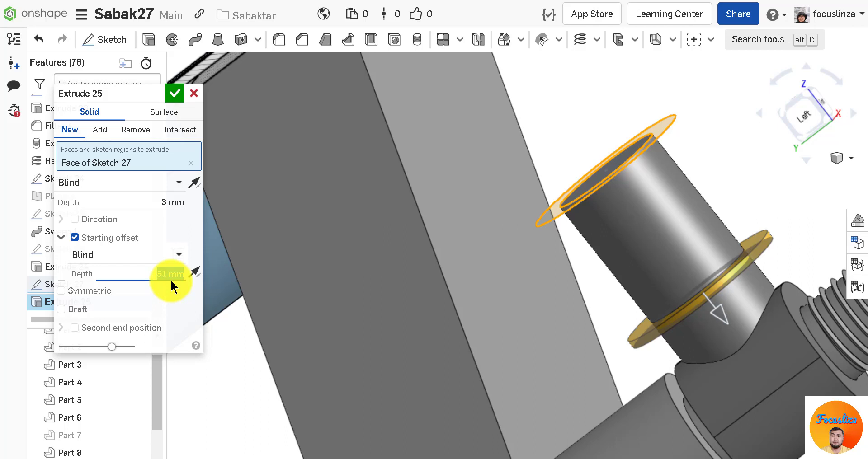
scroll(171, 281, "up", 3)
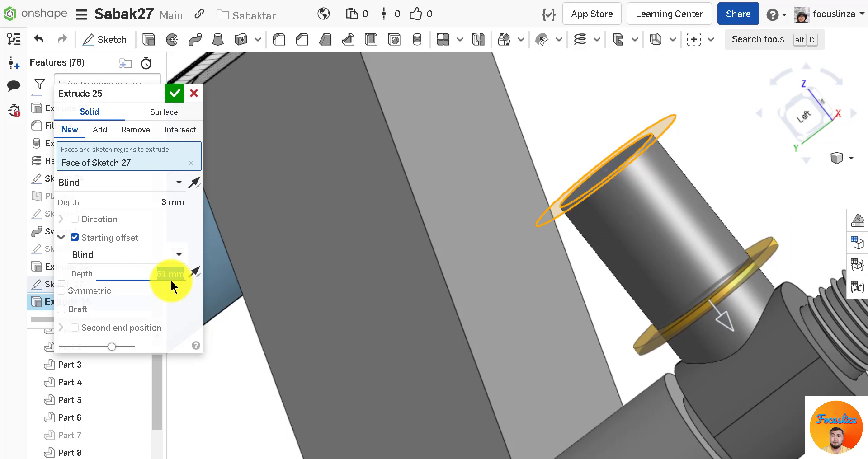
scroll(170, 279, "up", 6)
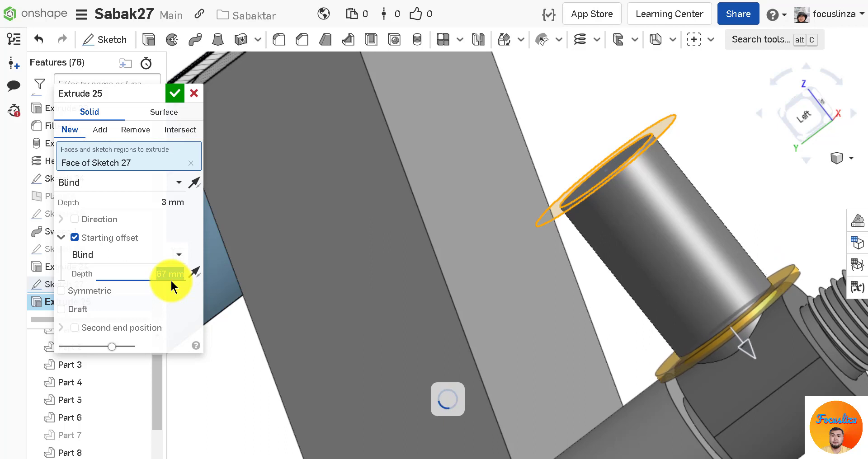
scroll(170, 279, "down", 5)
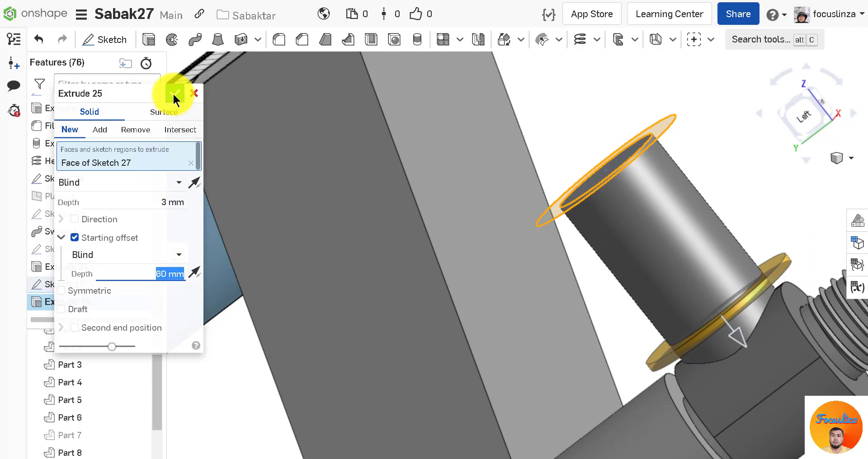
Switch the ring extrude from New to Add, merge it with all parts, and accept the feature
left_click(100, 129)
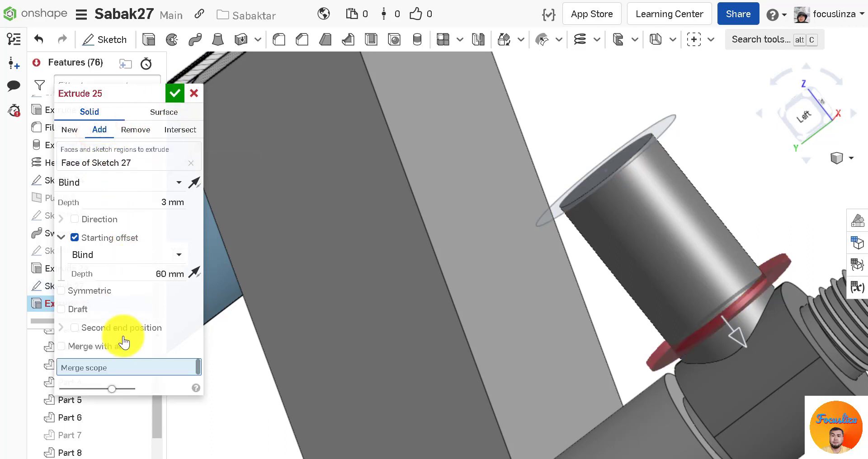
left_click(111, 346)
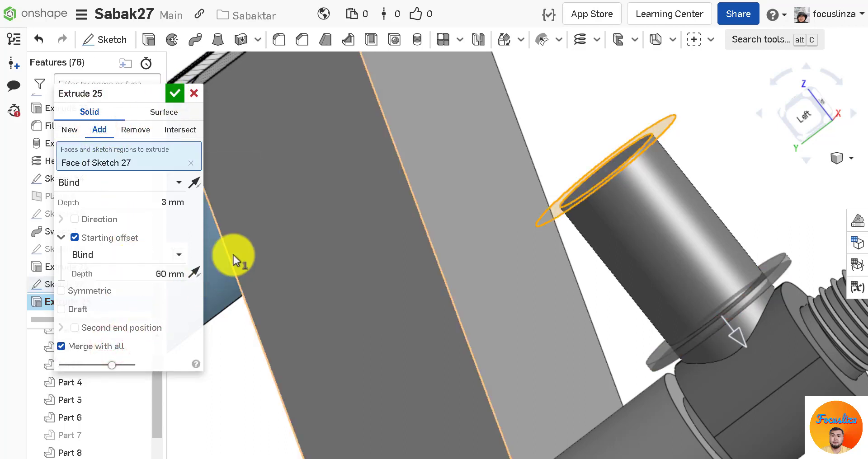
left_click(175, 93)
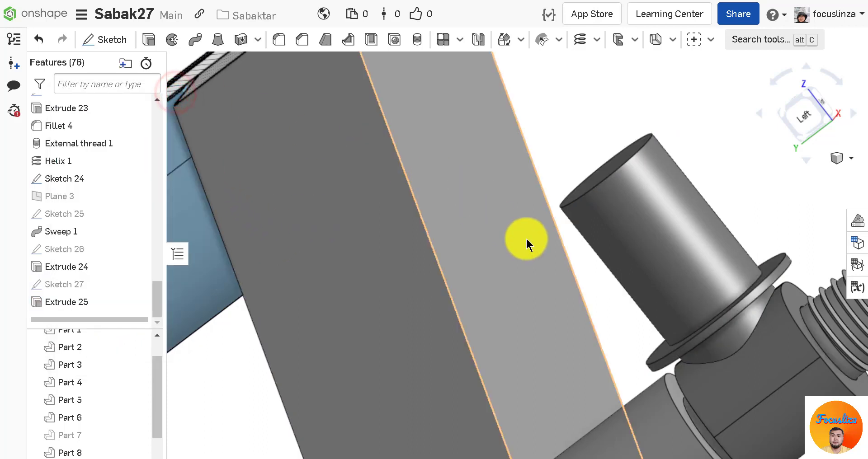
Examine the merged ring on the rod and its place in the whole bracket assembly from several angles
scroll(575, 402, "down", 3)
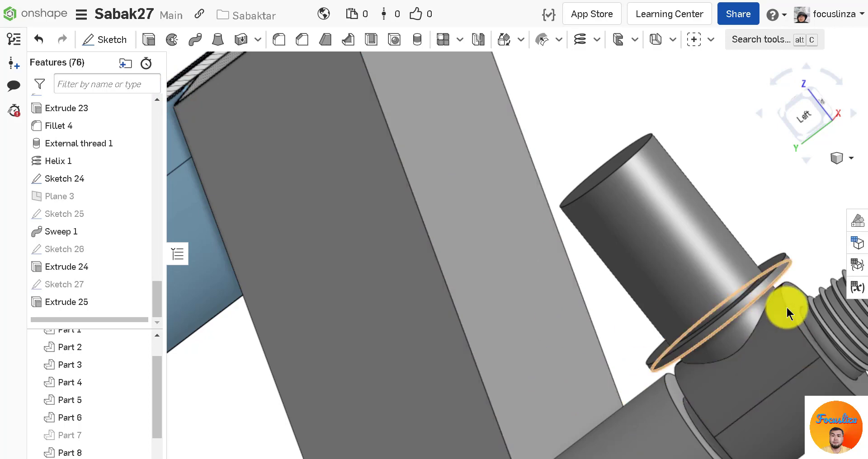
scroll(493, 320, "down", 4)
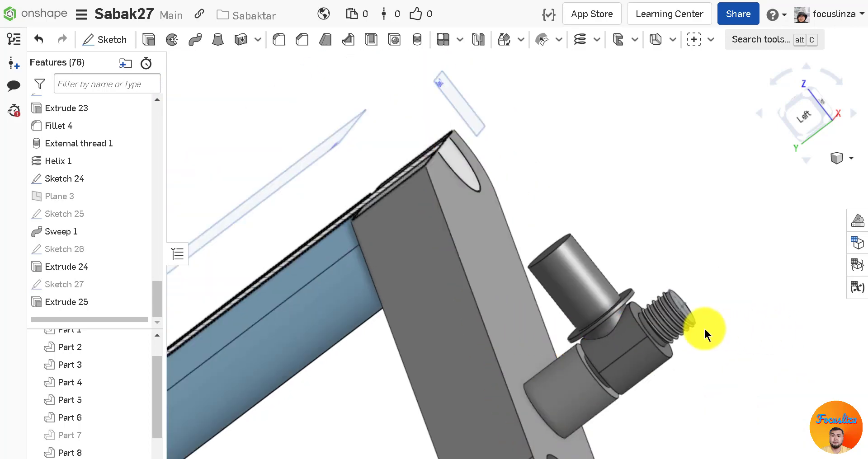
right_click_drag(722, 327, 725, 338)
scroll(725, 340, "down", 6)
scroll(719, 342, "up", 4)
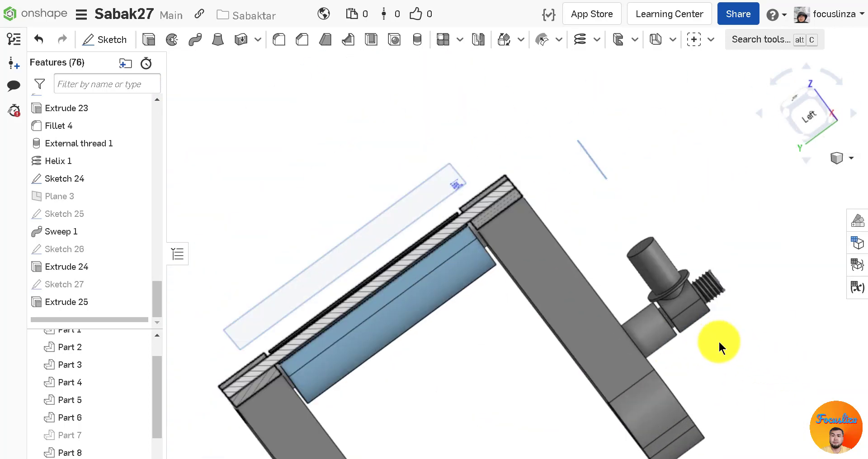
scroll(718, 340, "up", 2)
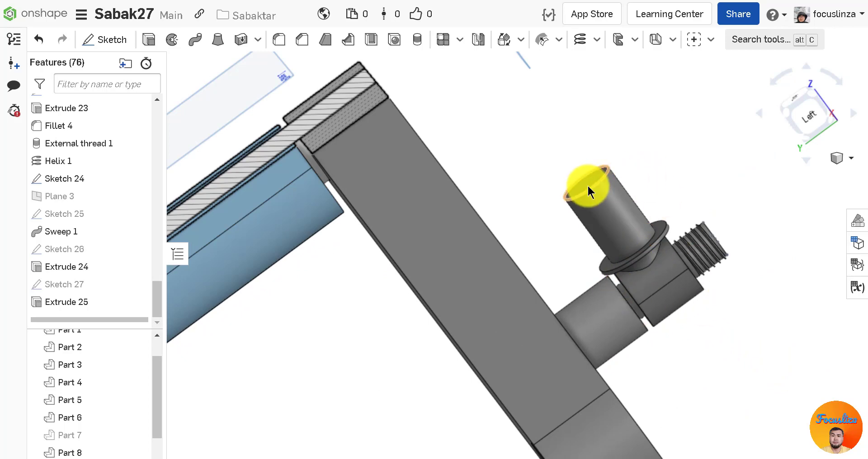
scroll(587, 185, "down", 6)
scroll(554, 325, "up", 2)
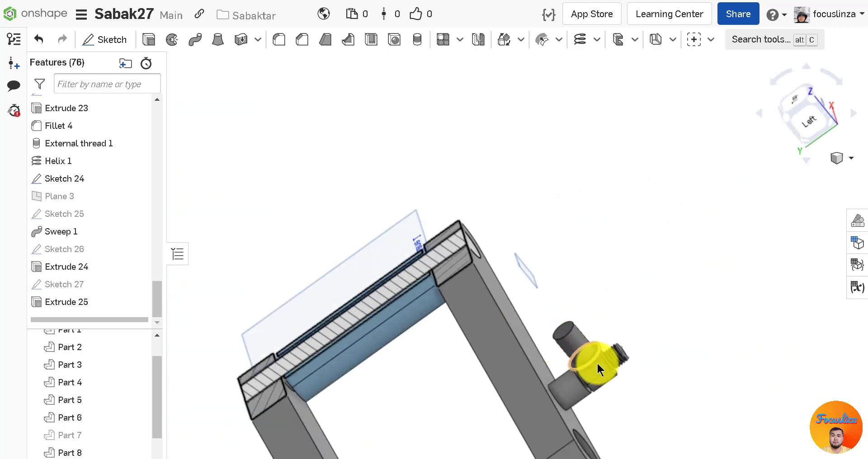
Sketch construction lines on the rod's free end face, from its centre to the rim and across to the opposite rim, and accept the sketch
left_click(107, 43)
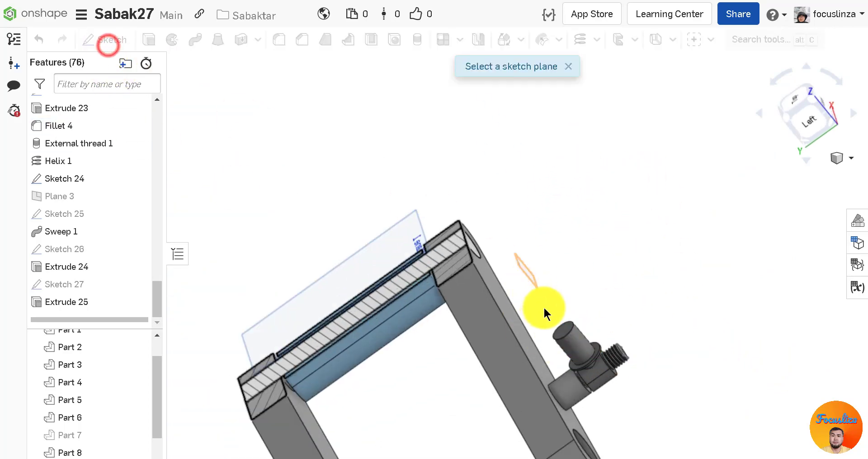
left_click(565, 332)
scroll(568, 352, "up", 4)
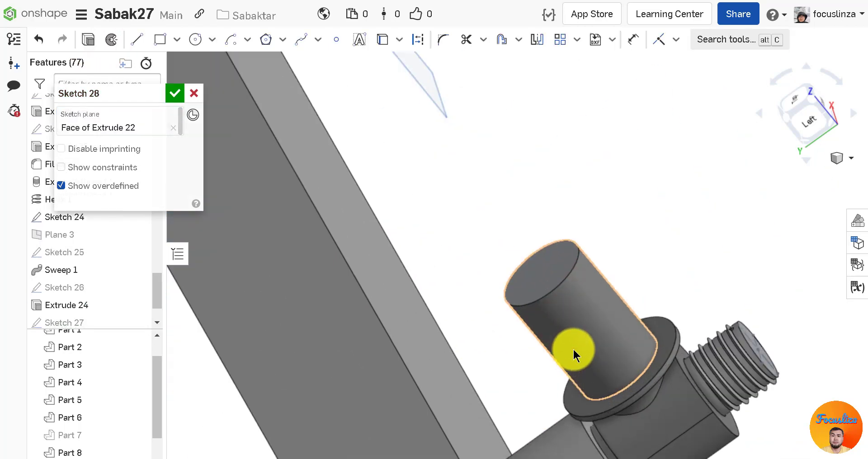
scroll(573, 348, "down", 3)
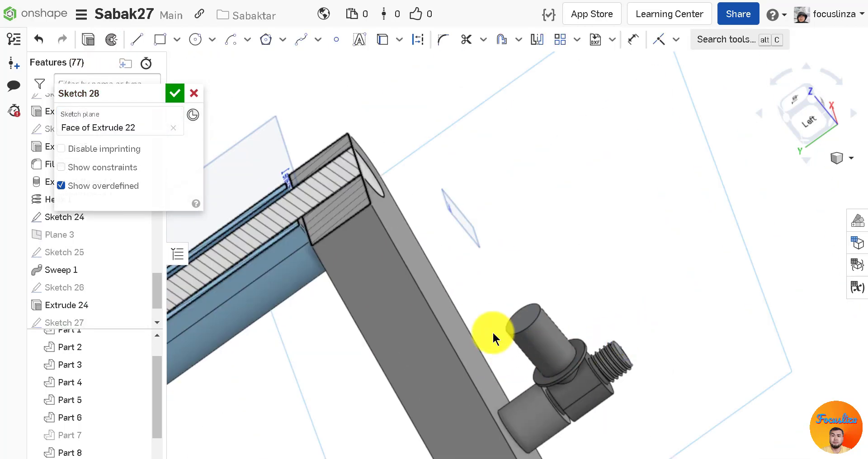
scroll(529, 313, "up", 5)
left_click(137, 39)
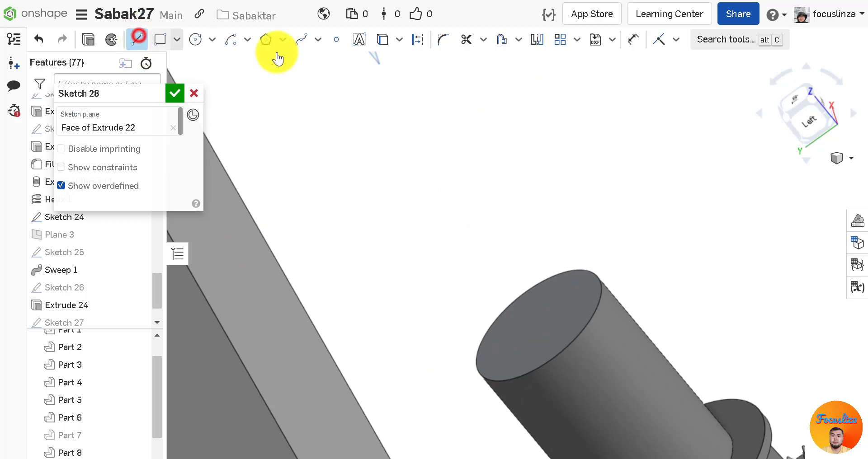
left_click(418, 40)
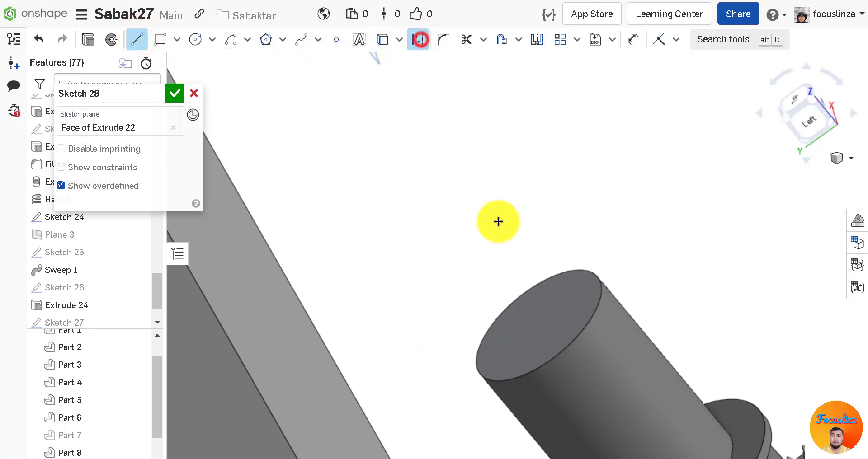
left_click(539, 326)
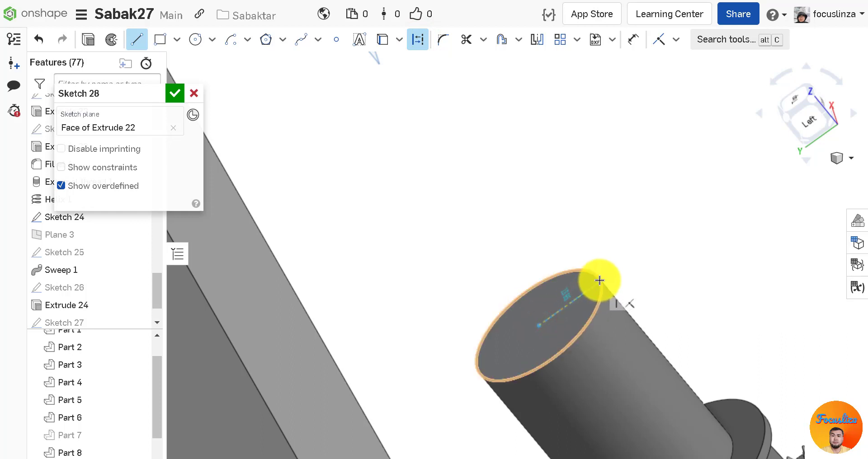
left_click(599, 281)
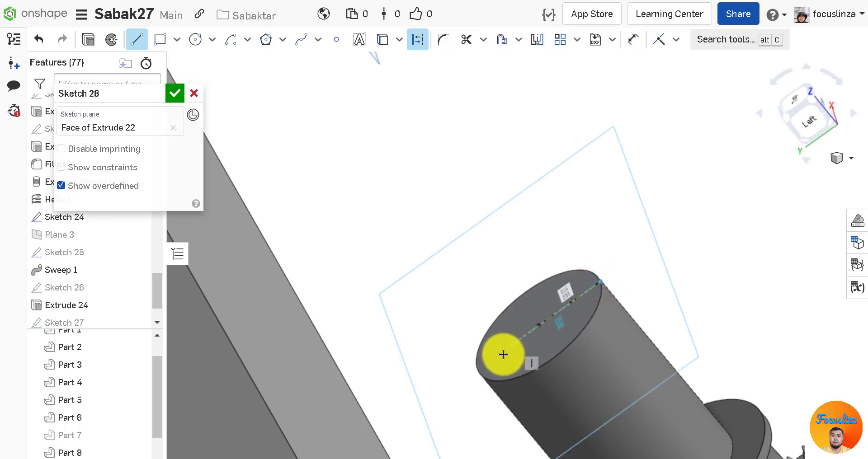
left_click(478, 370)
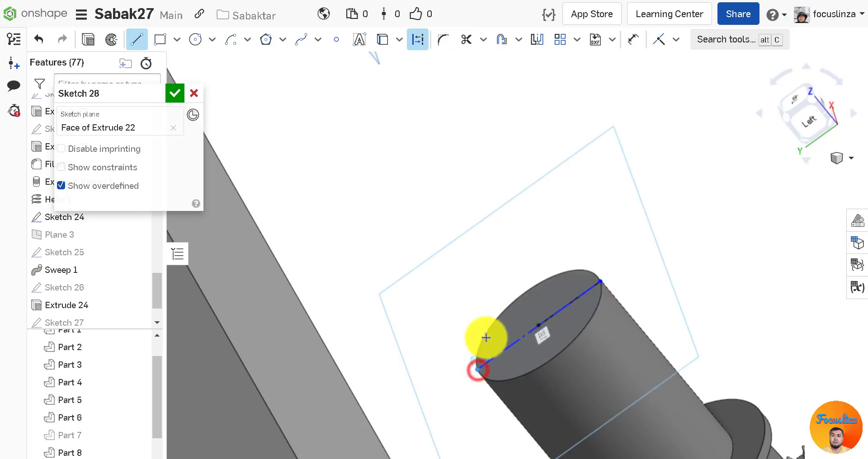
key("Escape")
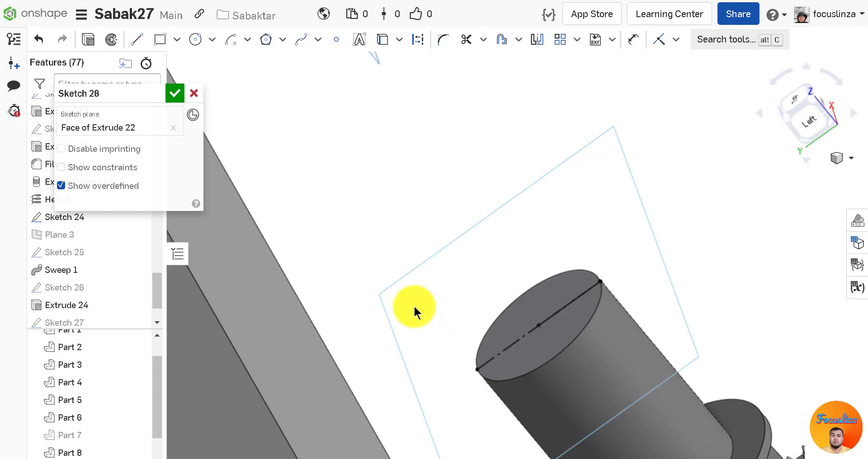
scroll(383, 258, "down", 5)
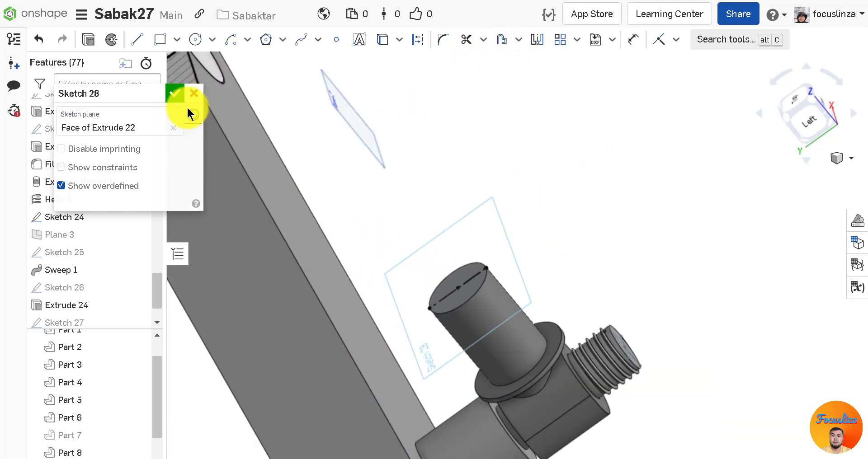
left_click(178, 94)
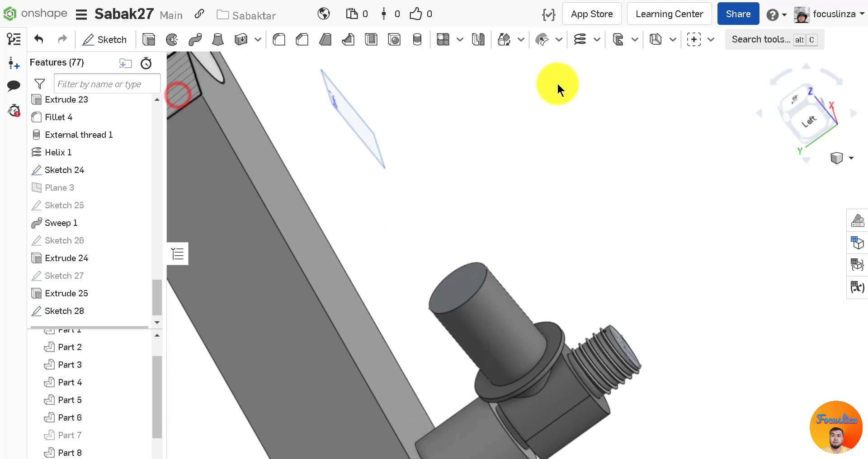
Create a Mid plane from the construction line across the rod's end face and accept it
left_click(597, 40)
left_click(605, 65)
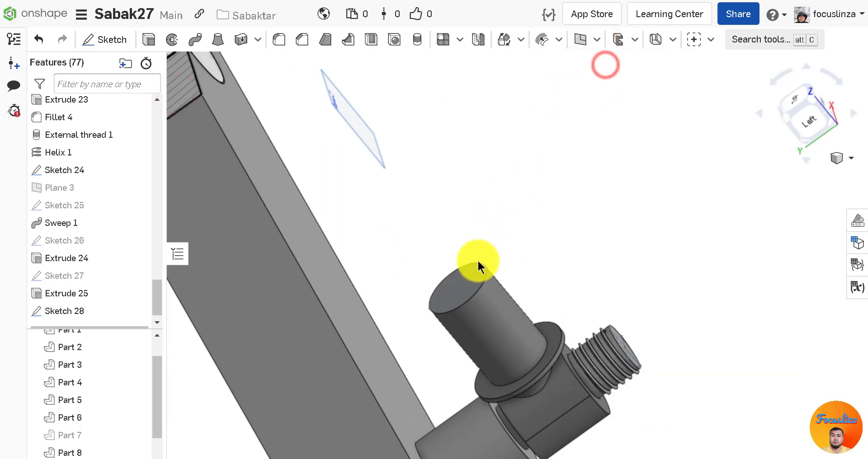
left_click(443, 296)
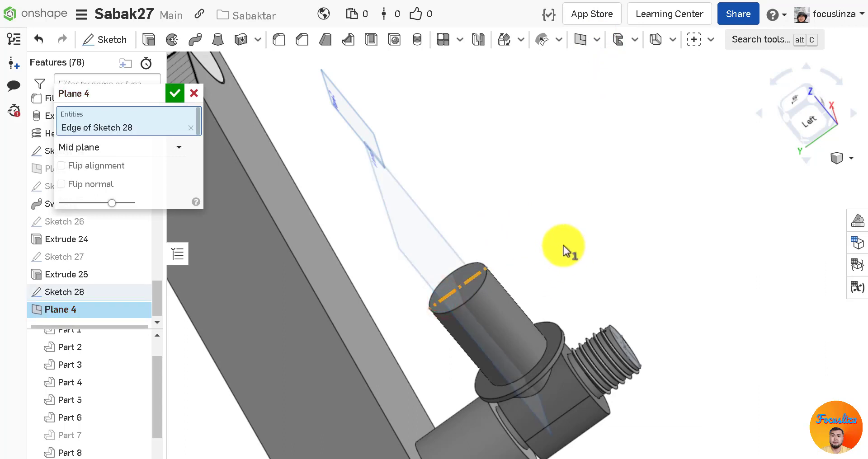
left_click(174, 94)
Examine the rod, its ring and the new mid plane from the front and from a slightly raised view
scroll(443, 186, "down", 2)
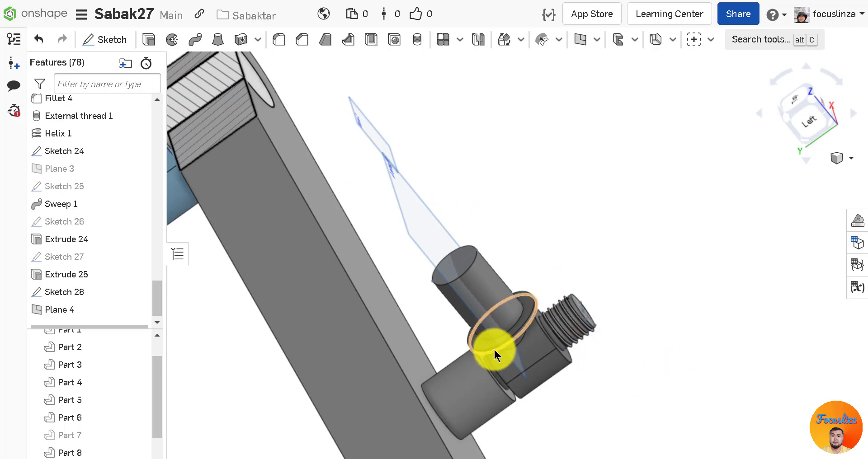
scroll(596, 383, "up", 5)
right_click_drag(579, 409, 566, 409)
scroll(764, 360, "down", 7)
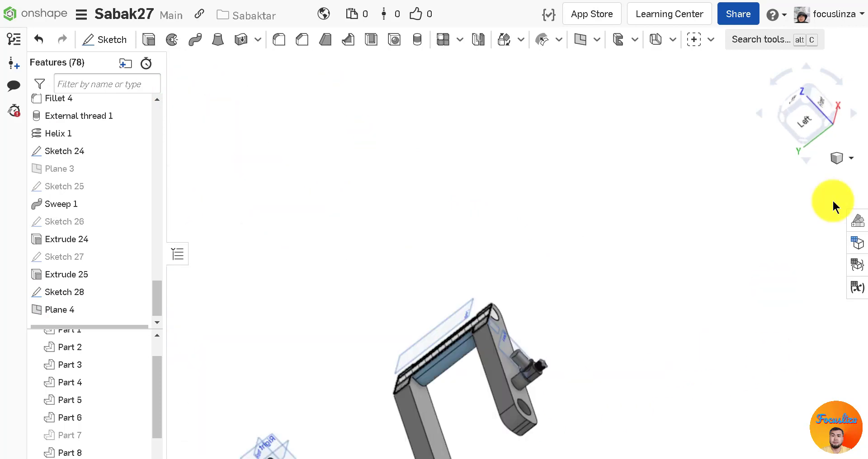
left_click(825, 99)
scroll(492, 363, "up", 10)
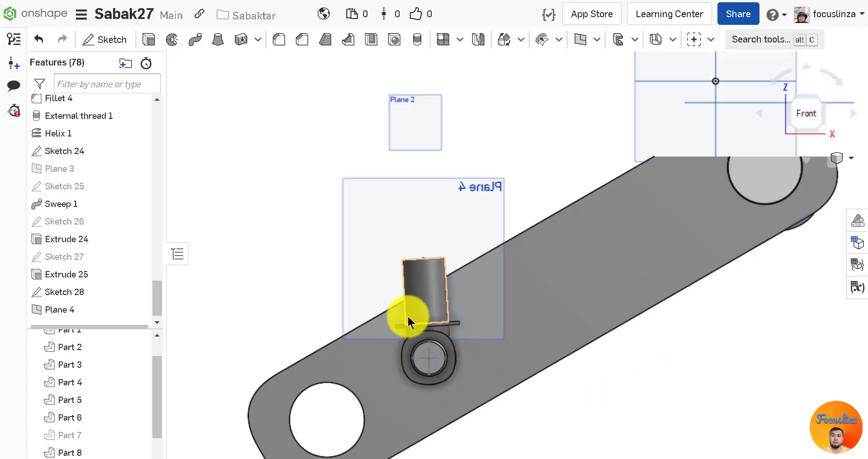
scroll(456, 332, "up", 4)
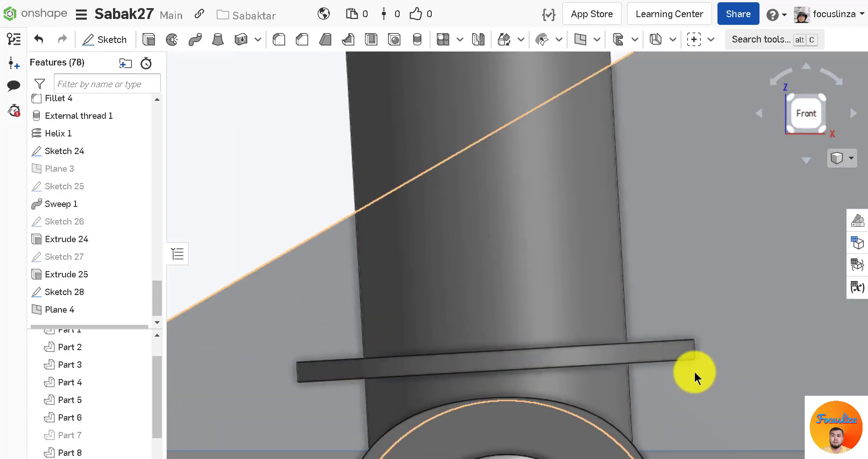
scroll(370, 337, "down", 4)
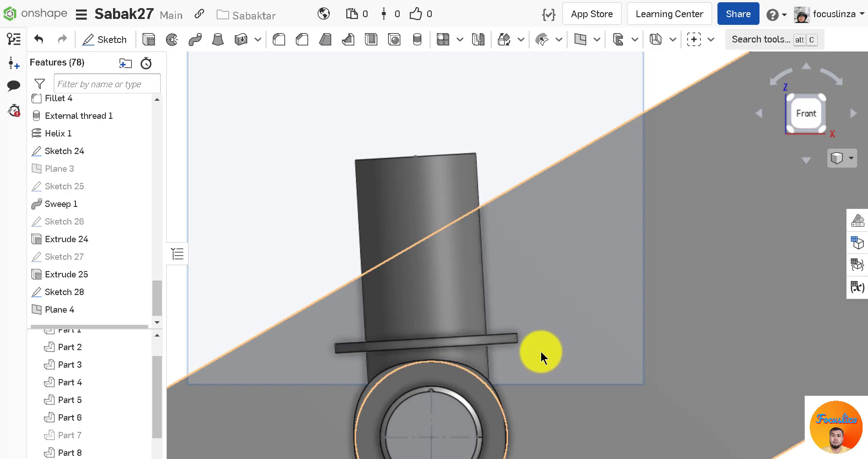
scroll(510, 345, "up", 3)
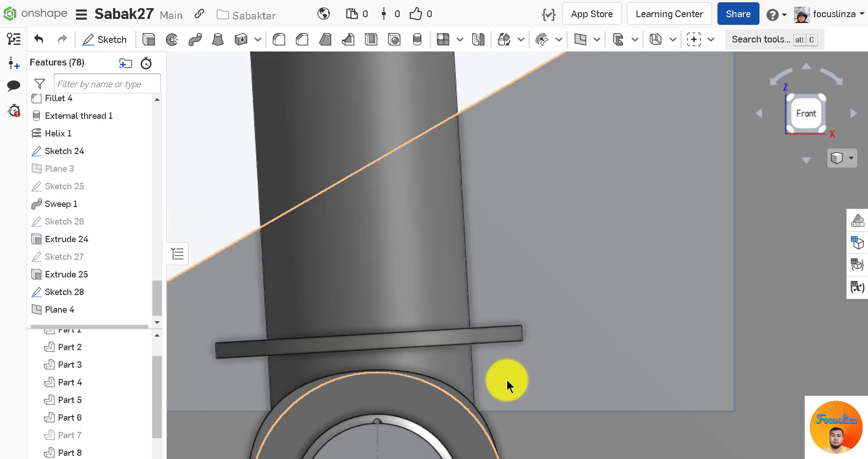
scroll(526, 400, "down", 2)
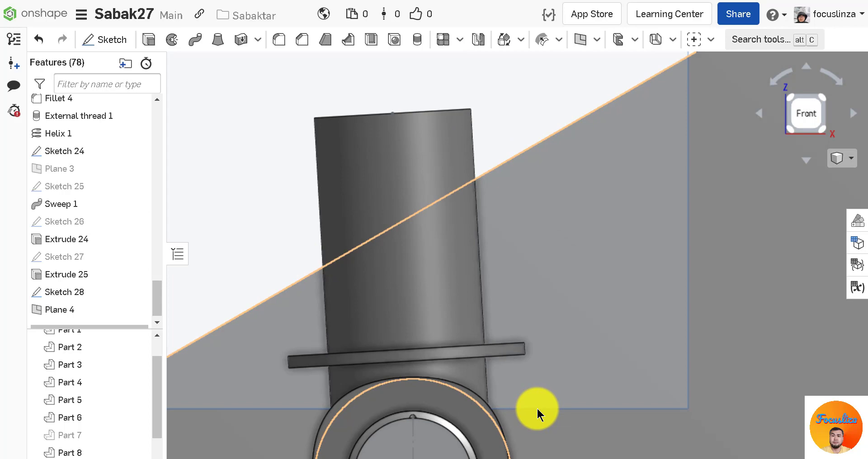
key("Down")
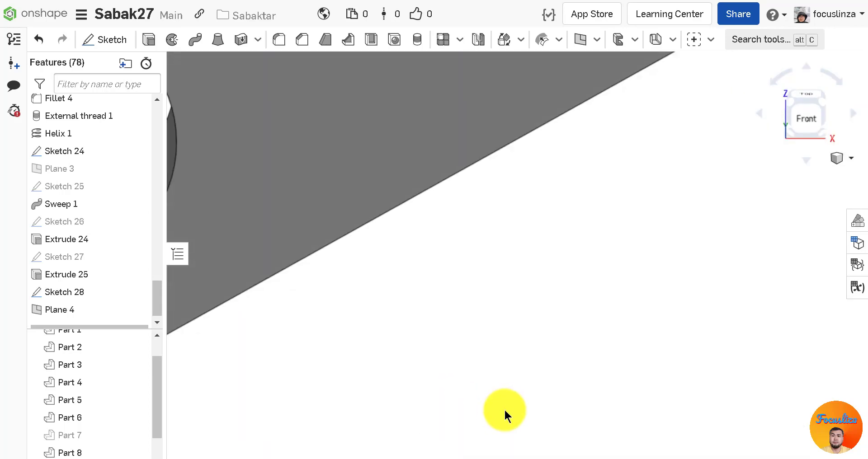
scroll(504, 409, "down", 5)
scroll(598, 333, "down", 5)
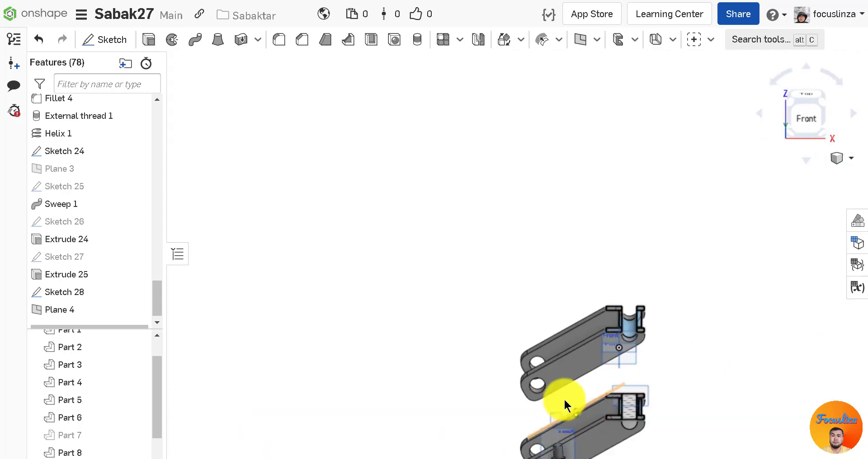
scroll(563, 407, "down", 3)
scroll(562, 419, "up", 15)
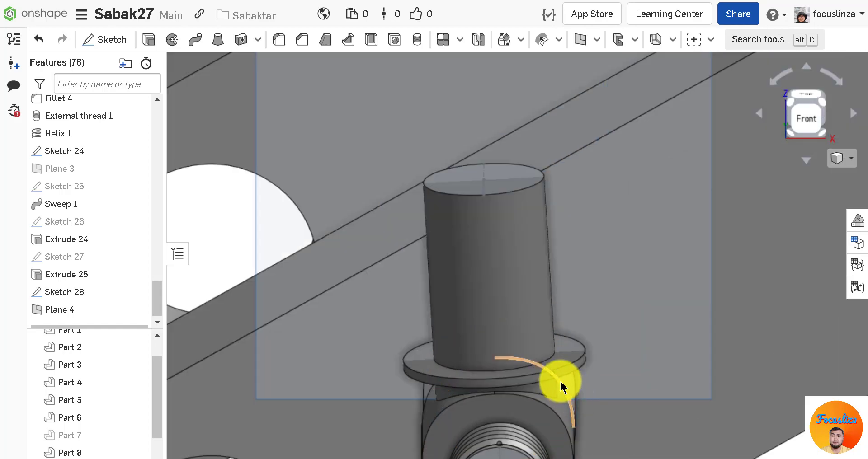
Create a sketch on the mid plane through the rod, replacing the wrongly chosen face with Plane 4, and reopen the sketch for editing
scroll(557, 375, "up", 10)
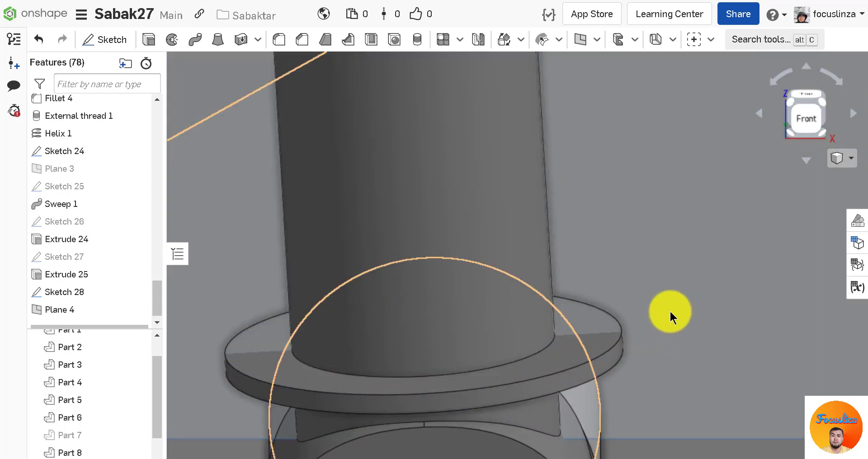
left_click(110, 39)
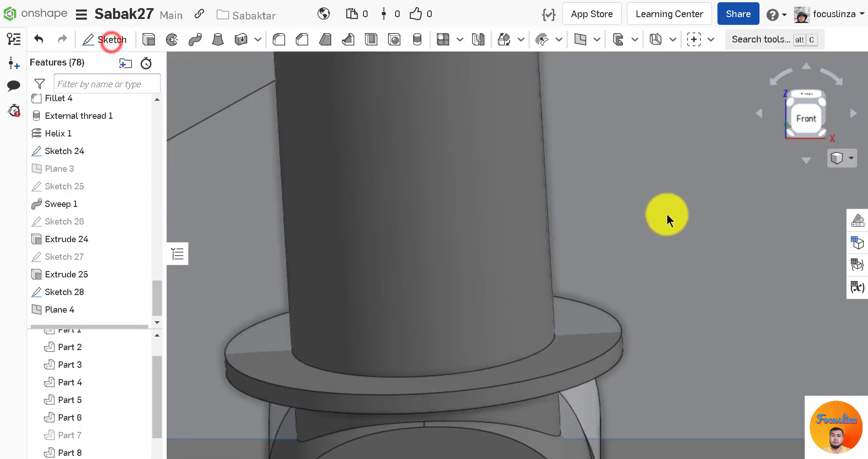
left_click(677, 208)
left_click(644, 237)
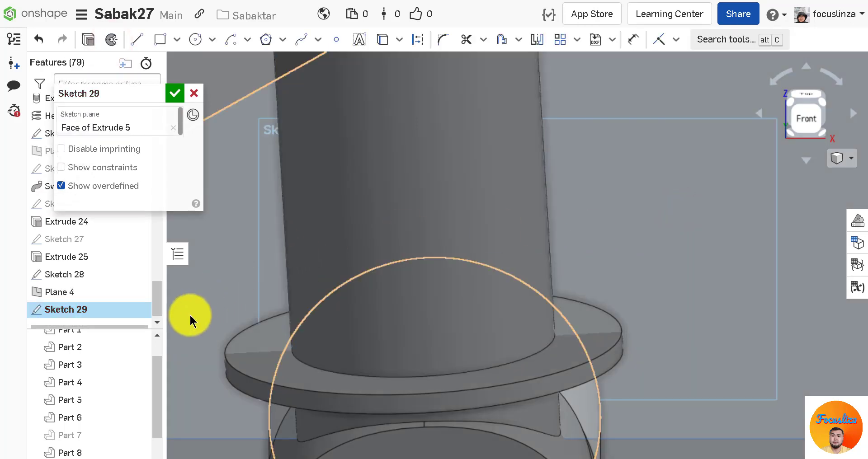
left_click(173, 129)
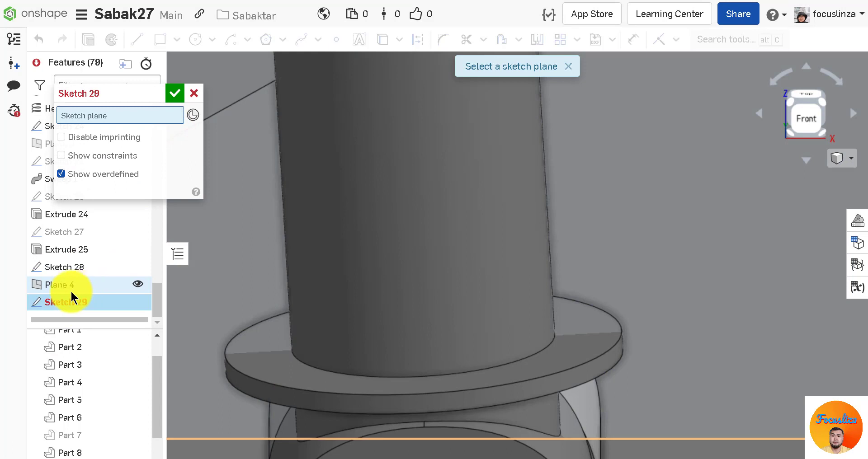
left_click(82, 287)
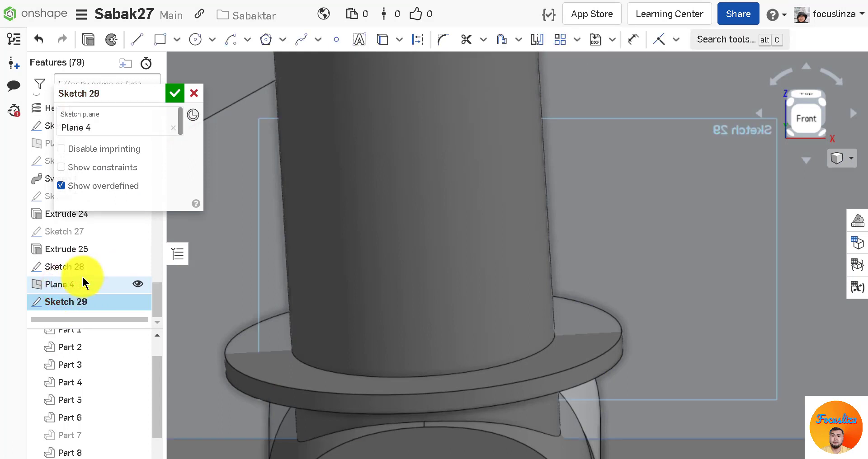
left_click(174, 97)
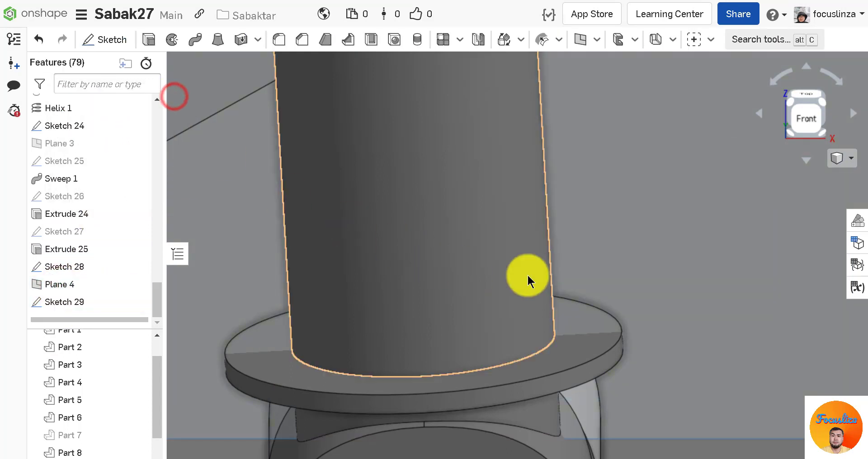
double_click(72, 302)
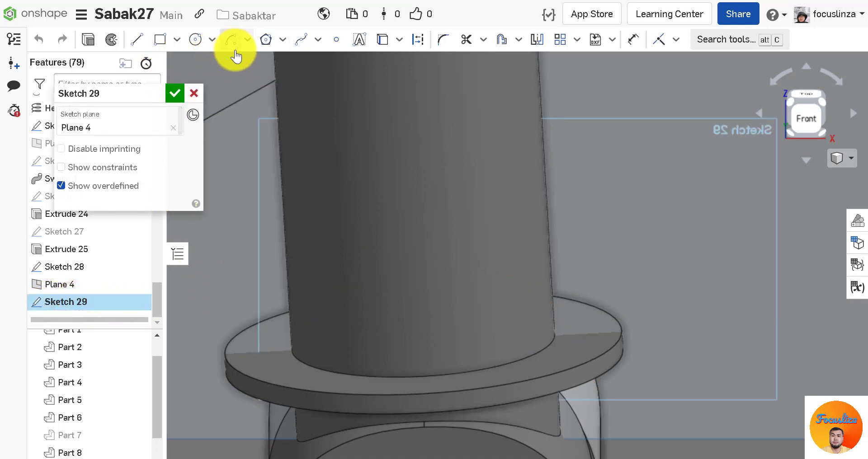
Sketch a 4 by 4 mm corner rectangle starting at the ring's outer rim where the mid plane cuts its upper face
left_click(160, 39)
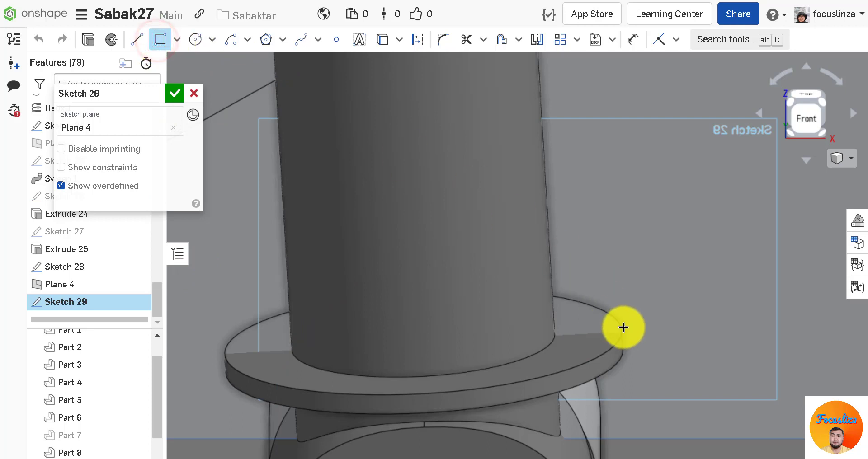
scroll(623, 327, "up", 5)
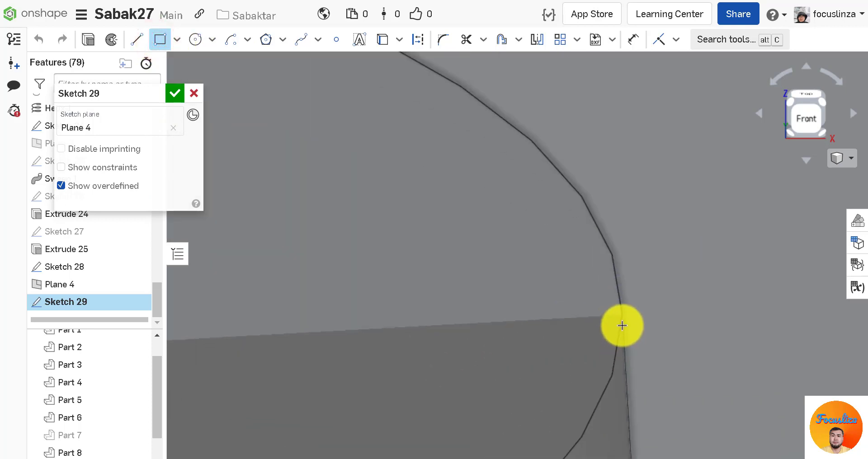
scroll(622, 325, "up", 1)
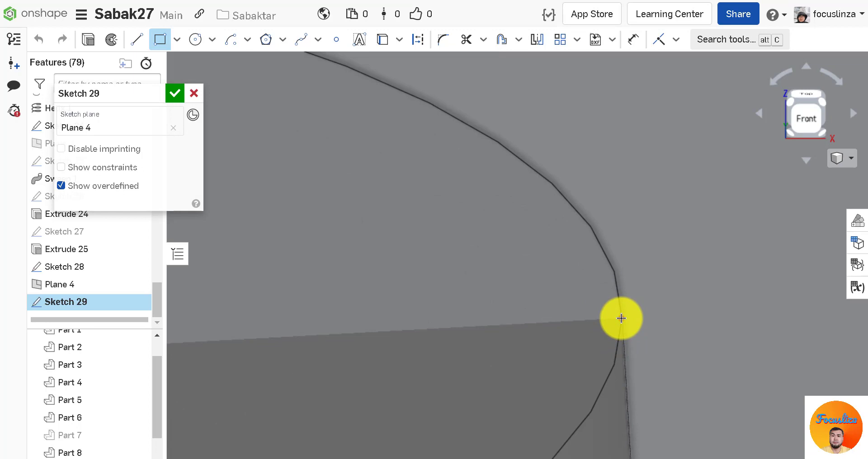
left_click(621, 318)
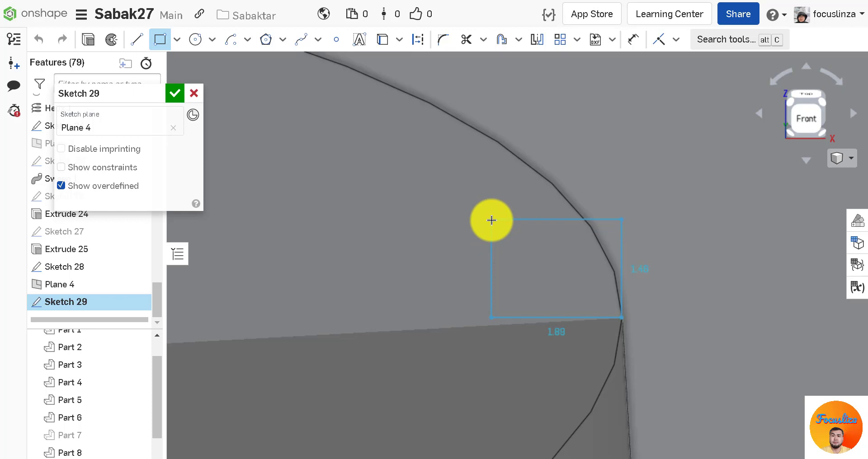
left_click(491, 220)
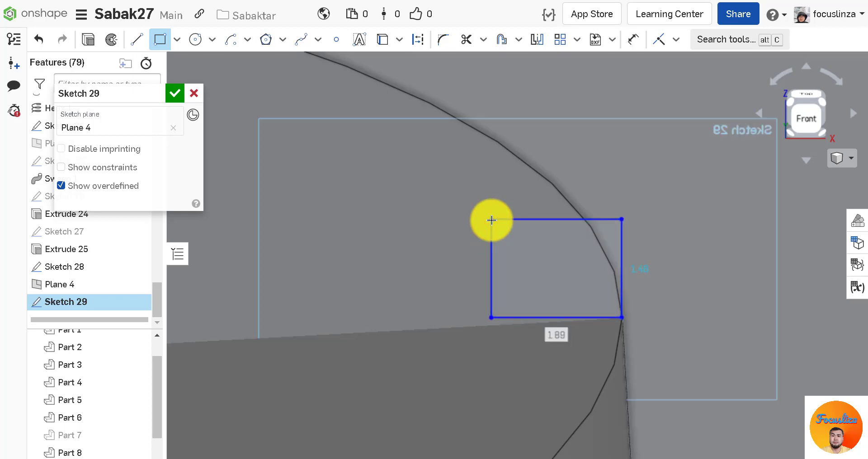
type("4")
key("Tab")
type("4")
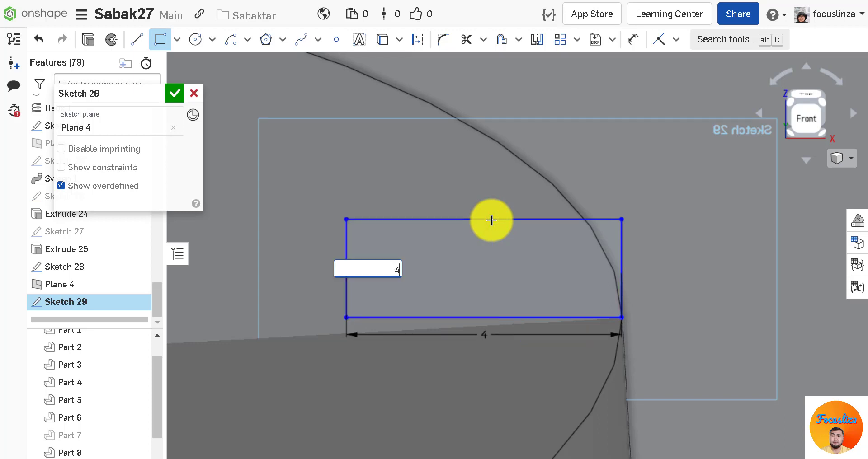
key("Return")
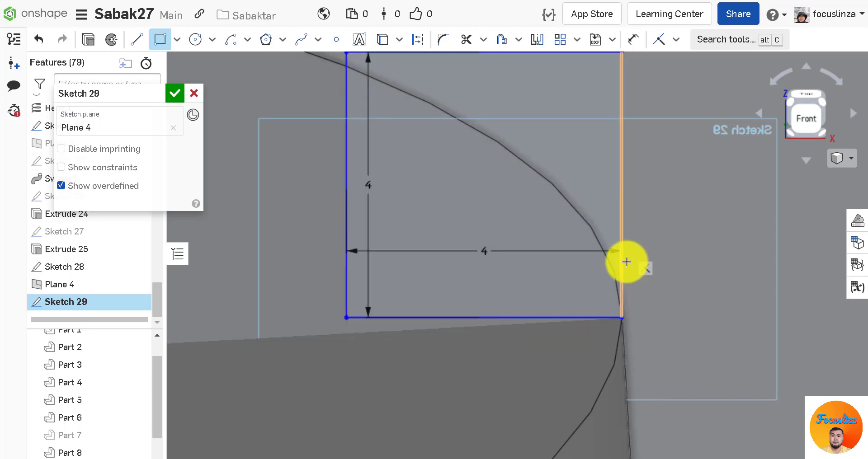
Apply a Pierce constraint between the rectangle's lower outer corner and the rim edge of the ring
scroll(484, 312, "down", 3)
scroll(491, 356, "down", 3)
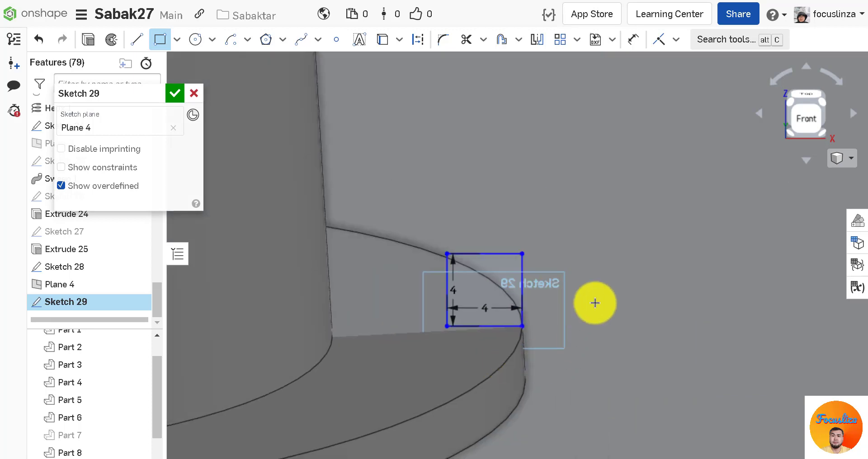
left_click(676, 40)
left_click(679, 287)
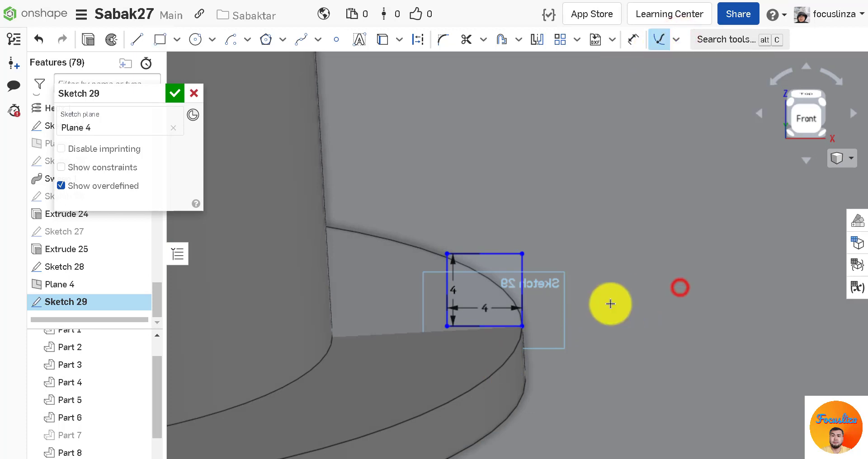
scroll(537, 329, "up", 5)
left_click(475, 322)
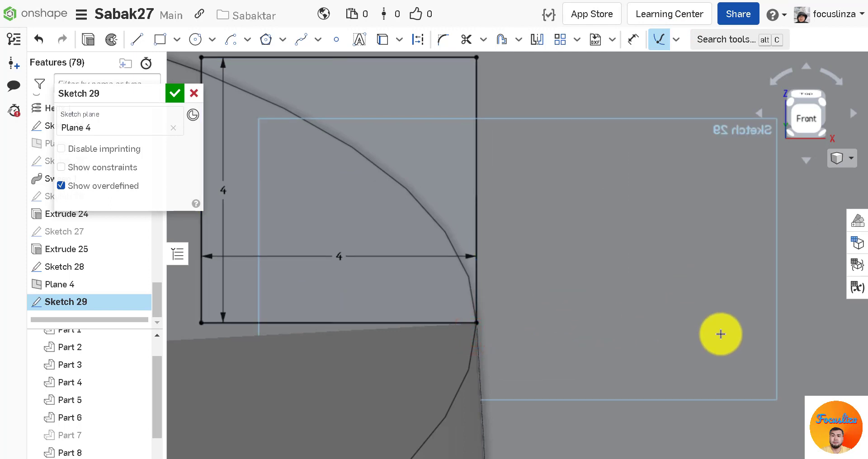
scroll(721, 333, "down", 5)
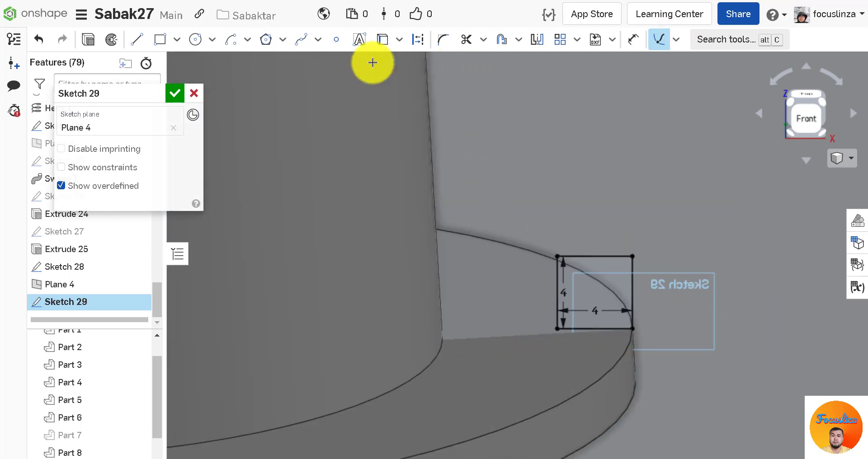
Sketch a 4 mm radius quarter arc centred on the rectangle's upper inner corner, connecting its two adjacent corners
left_click(231, 40)
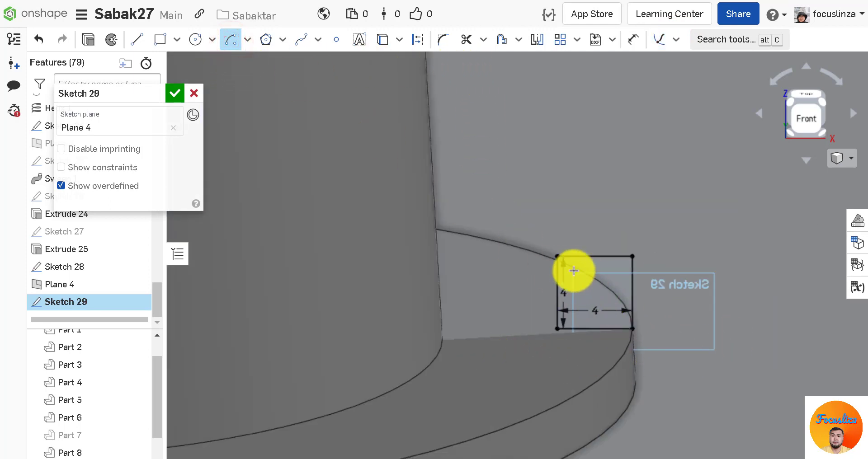
left_click(557, 256)
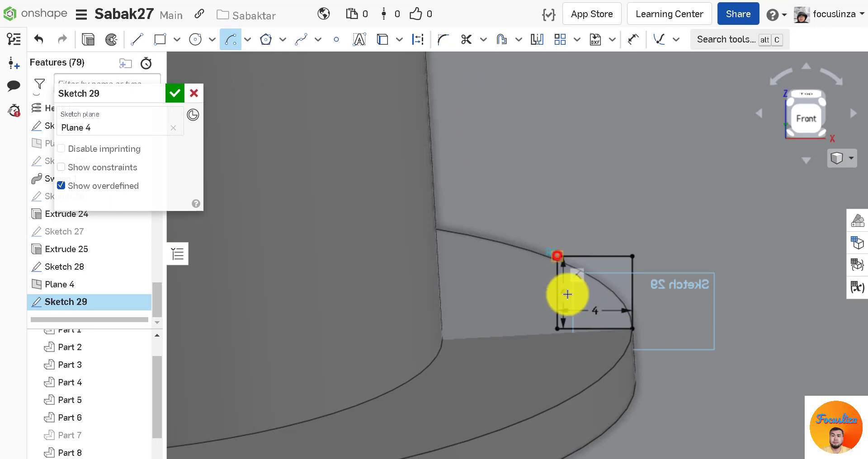
left_click(557, 328)
left_click(631, 257)
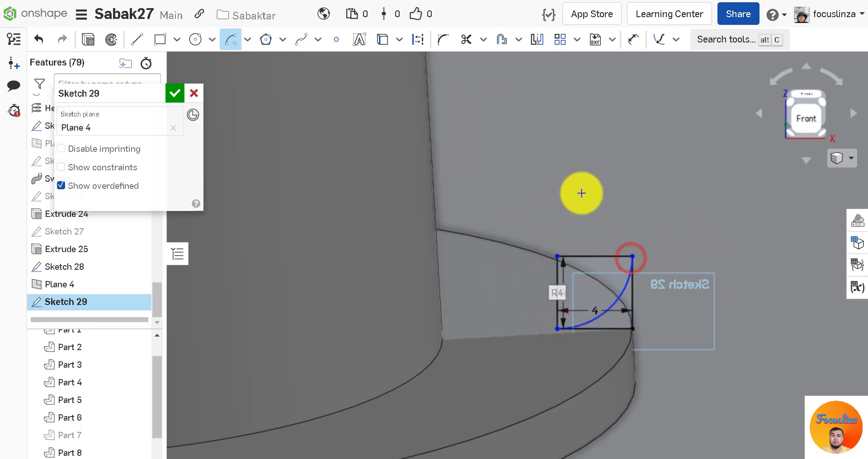
Trim away the rectangle's upper and inner sides, leaving the arc with the bottom and outer lines
left_click(466, 39)
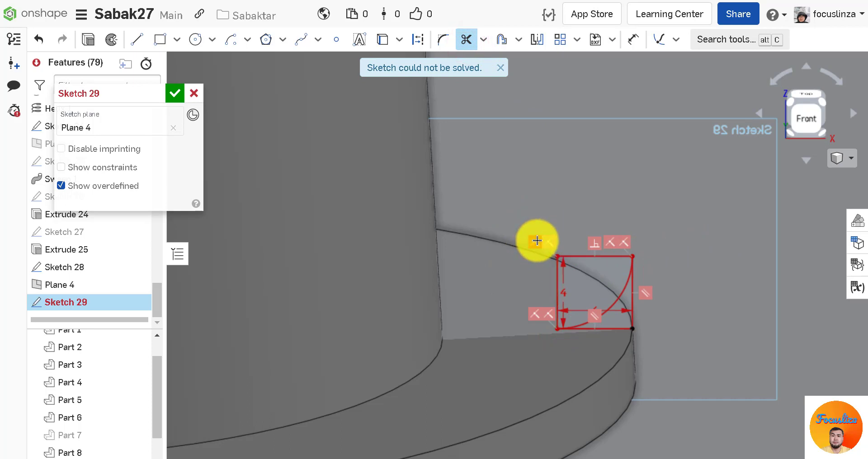
key("Delete")
mouse_move(599, 250)
left_mouse_down()
mouse_move(572, 289)
mouse_move(552, 296)
left_mouse_up()
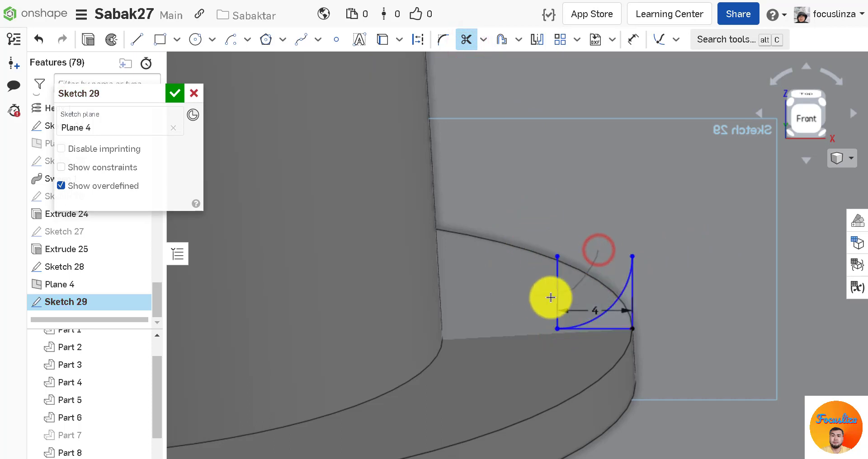
scroll(624, 337, "up", 3)
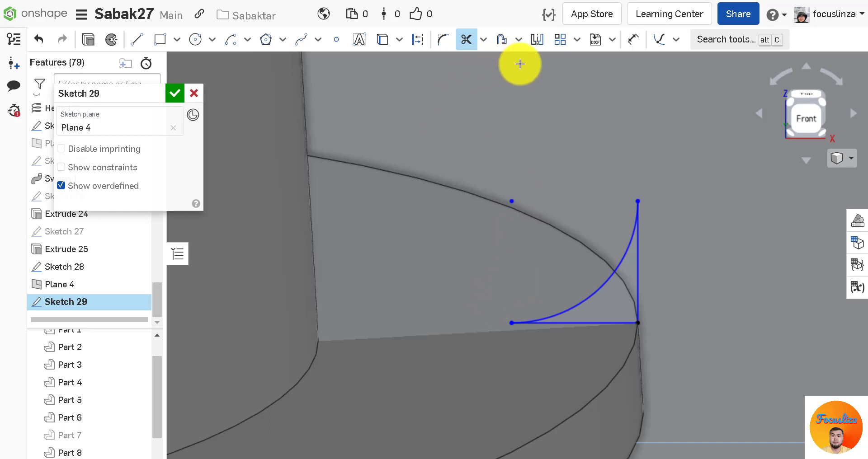
Transform the whole arc-and-lines profile by rotating it 3.5 degrees about its corner on the ring's rim, and accept the sketch
left_click(576, 41)
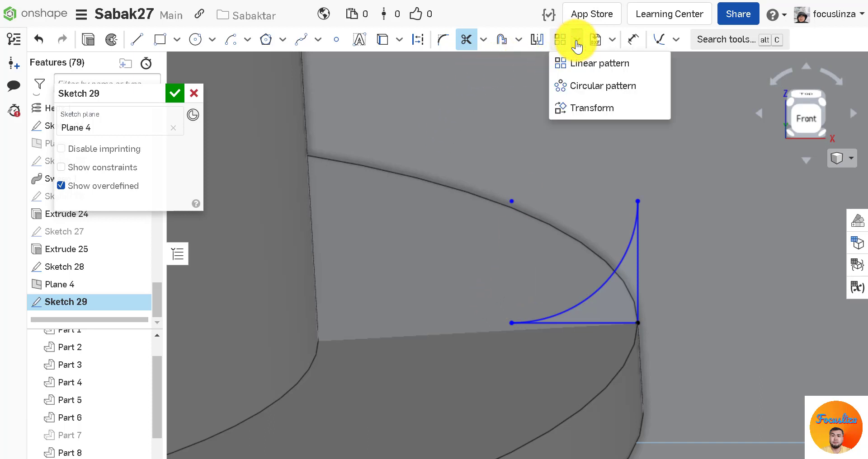
left_click(586, 109)
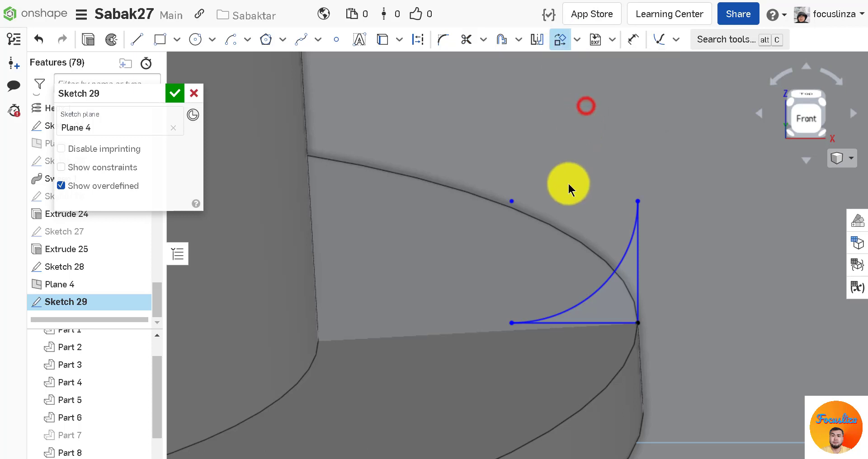
mouse_move(464, 158)
left_mouse_down()
mouse_move(626, 380)
mouse_move(693, 370)
left_mouse_up()
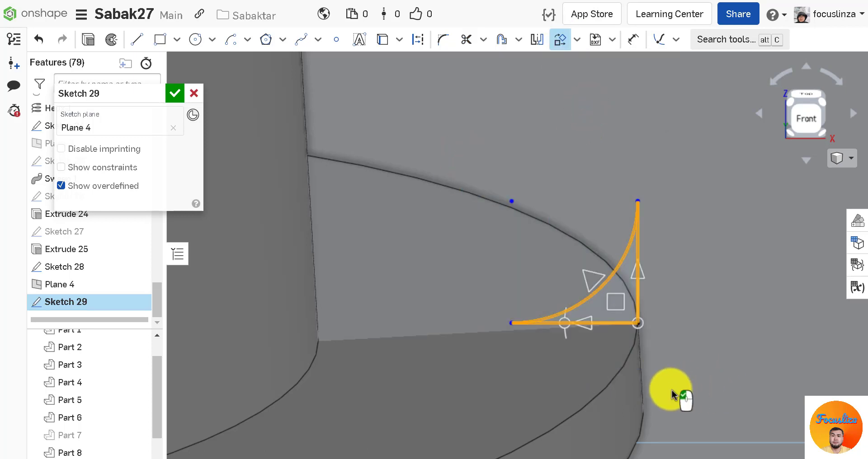
left_click_drag(562, 324, 563, 327)
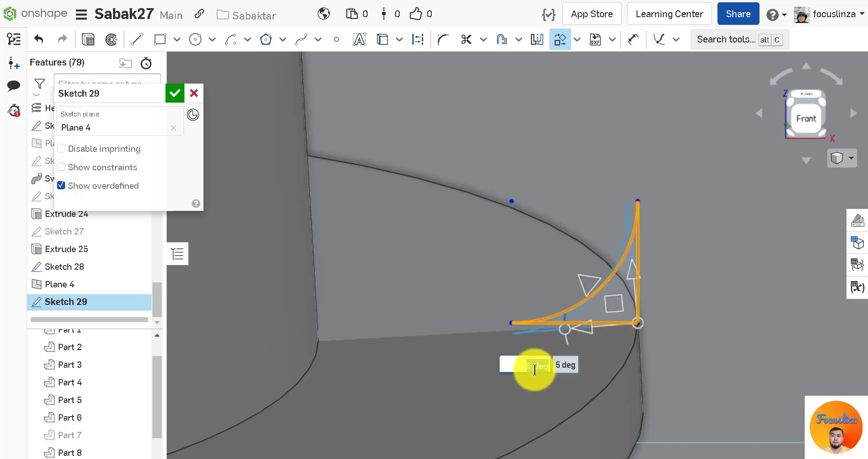
scroll(535, 370, "up", 1)
scroll(535, 370, "down", 2)
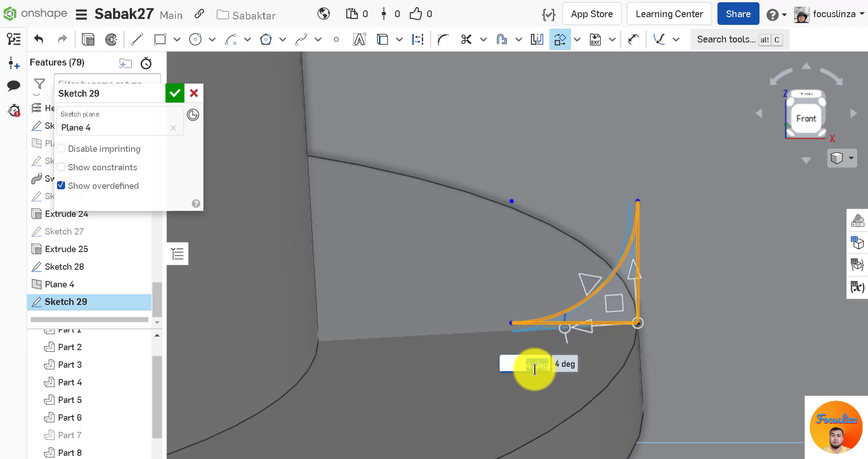
scroll(534, 370, "down", 1)
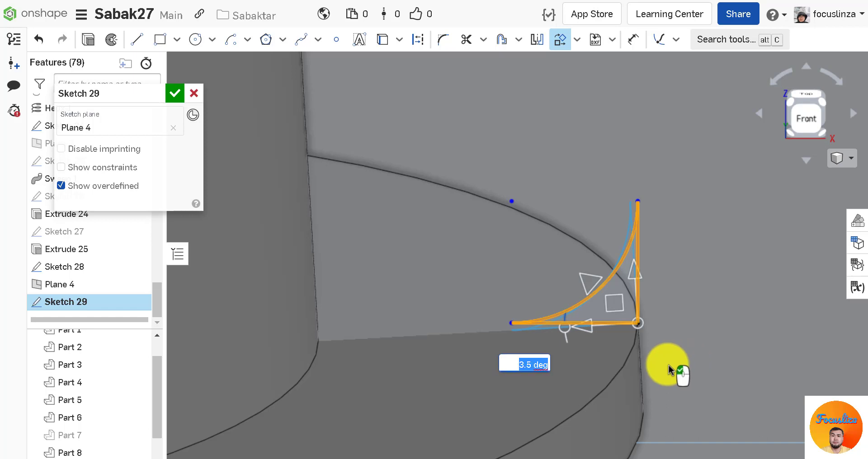
left_click(170, 93)
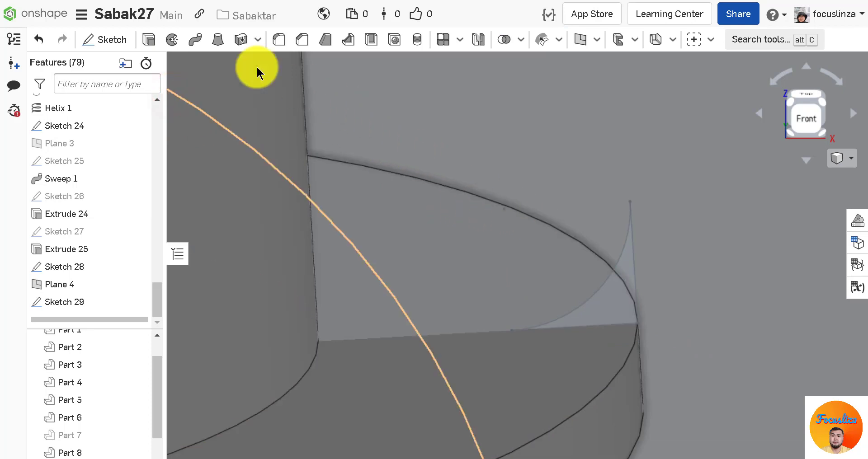
Revolve the concave profile of Sketch 29 a full turn about the ring's circular edge, adding it to the rod part
left_click(171, 40)
left_click(623, 313)
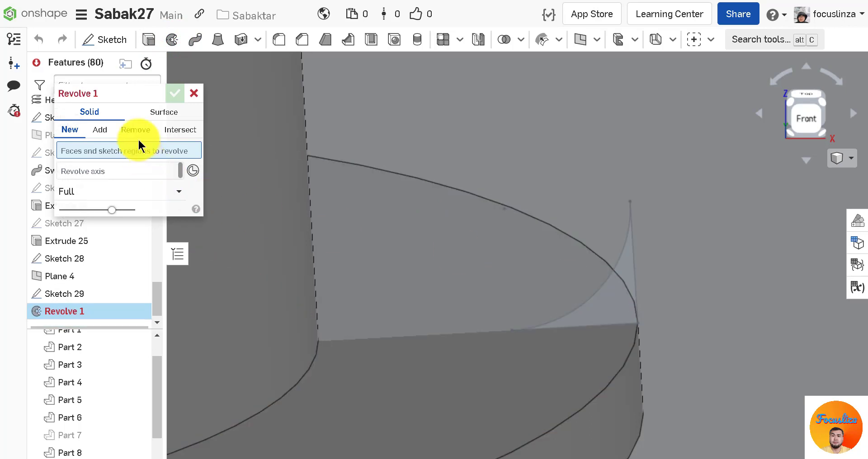
left_click(606, 304)
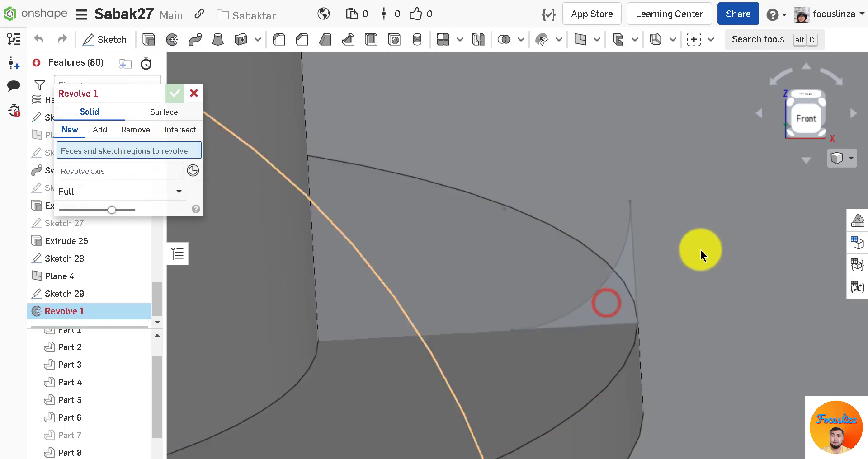
left_click(170, 151)
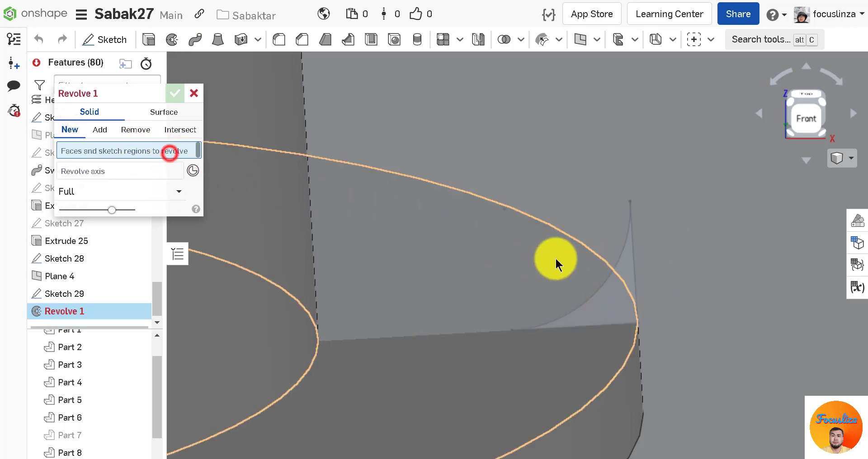
left_click(624, 284)
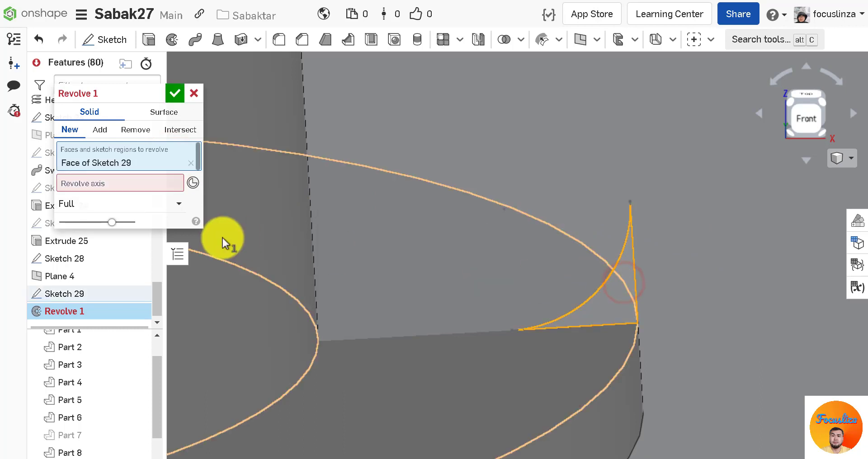
left_click(153, 181)
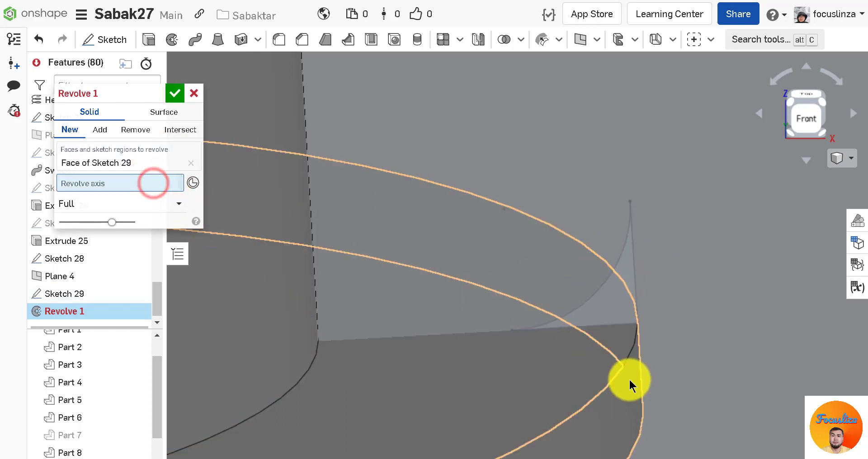
left_click(614, 375)
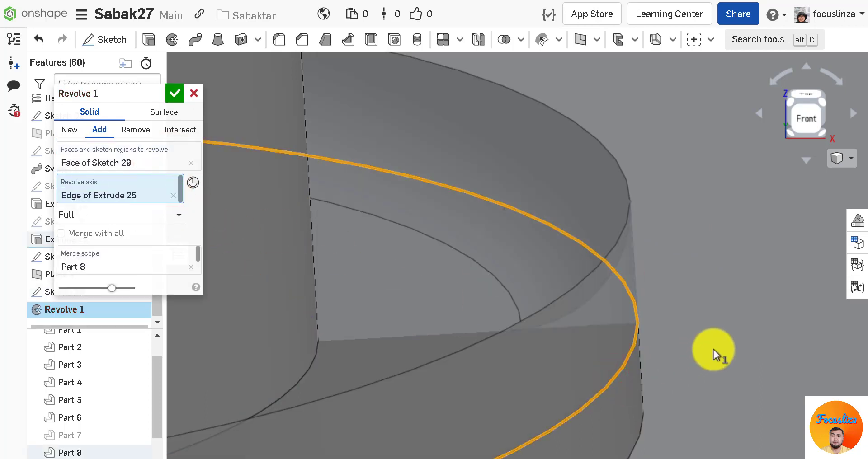
scroll(713, 349, "down", 3)
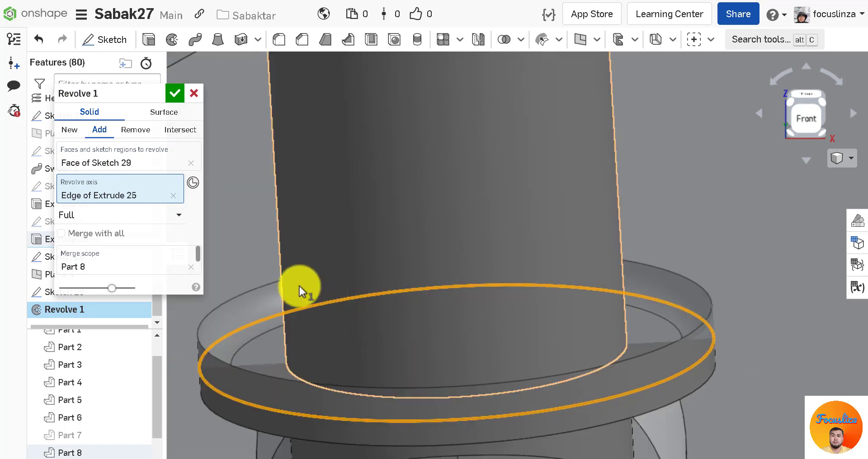
left_click(173, 94)
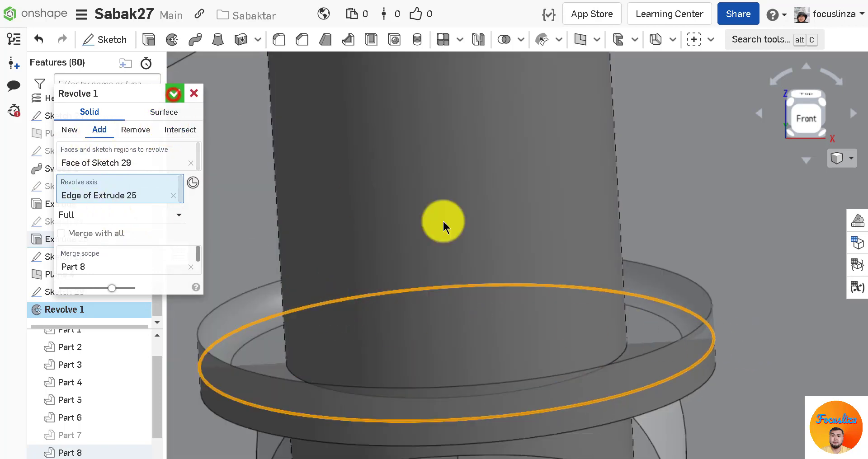
scroll(663, 288, "down", 2)
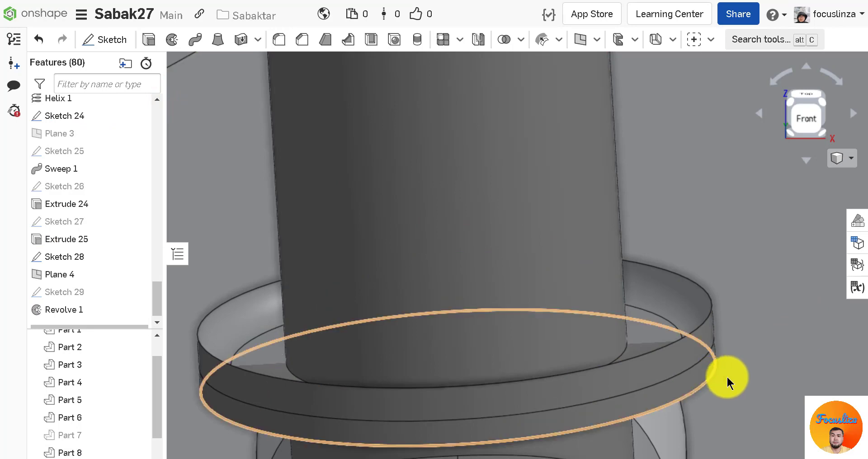
Show the hidden cylinder, Part 7, and turn off the section view to display the uncut model
scroll(678, 397, "down", 3)
scroll(680, 400, "down", 5)
scroll(680, 404, "up", 5)
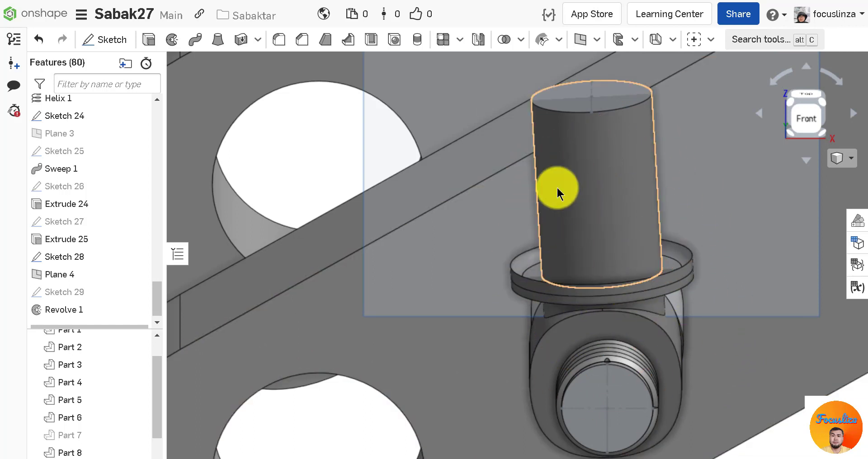
scroll(347, 281, "down", 5)
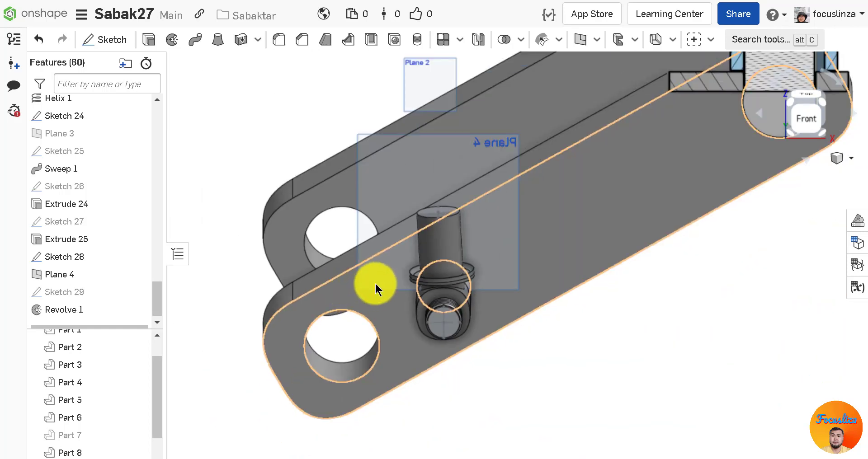
scroll(102, 393, "down", 1)
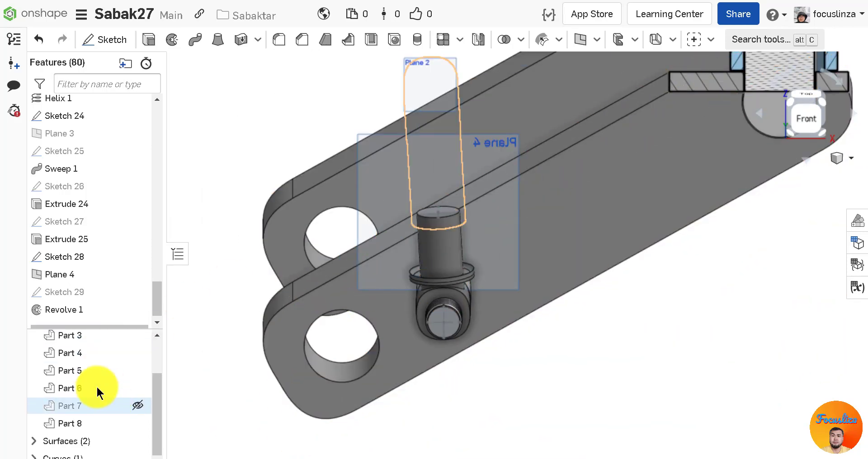
left_click(136, 404)
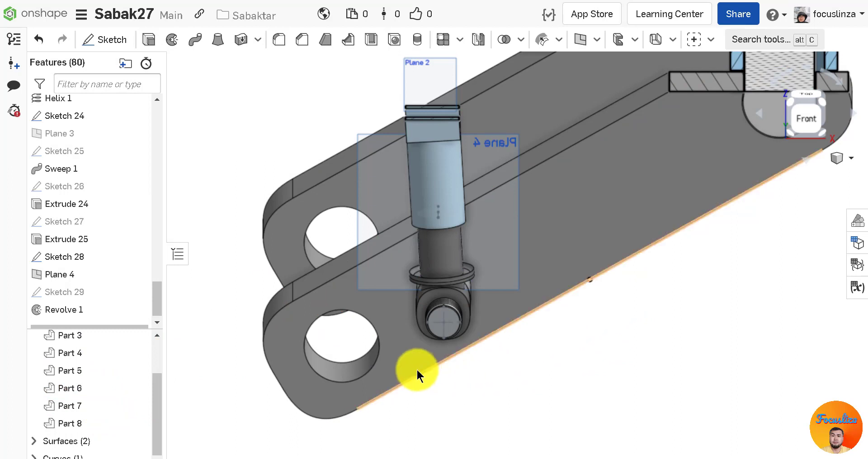
scroll(671, 343, "down", 2)
left_click(845, 162)
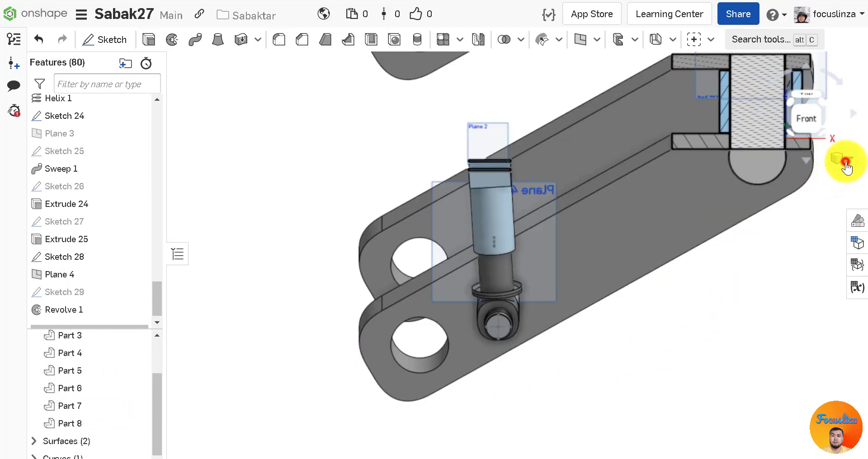
left_click(780, 457)
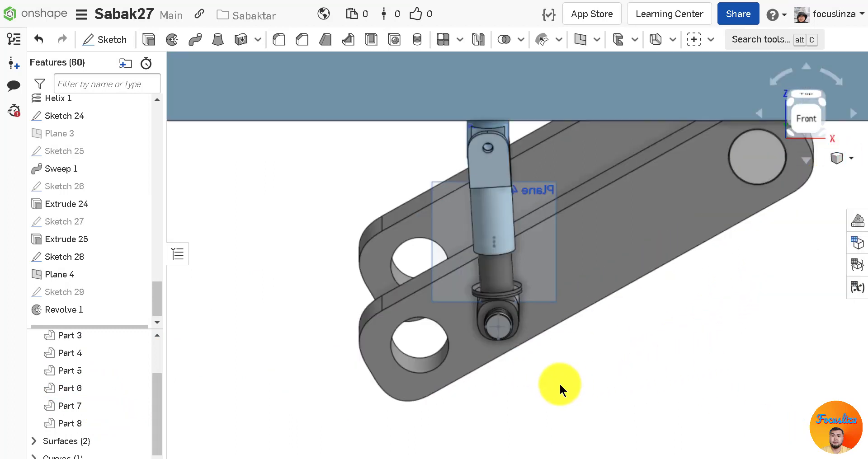
Hide the cylinder rod, Part 8, to expose the open end of the cylinder
scroll(558, 400, "down", 2)
scroll(552, 389, "up", 5)
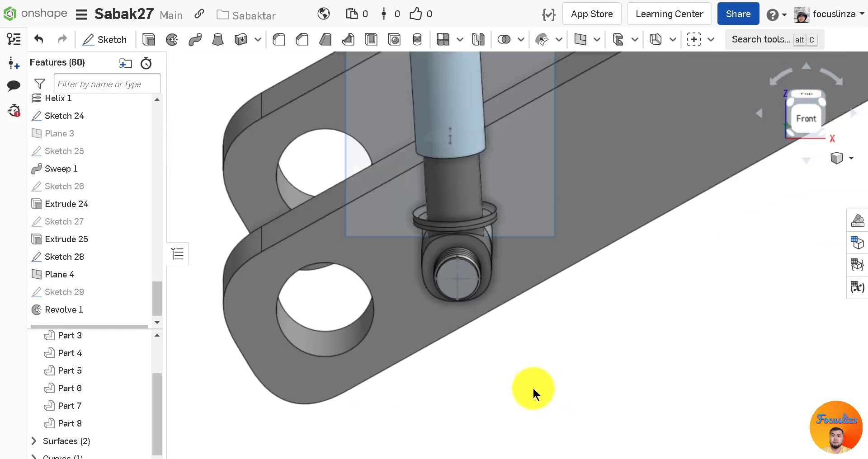
scroll(486, 314, "down", 3)
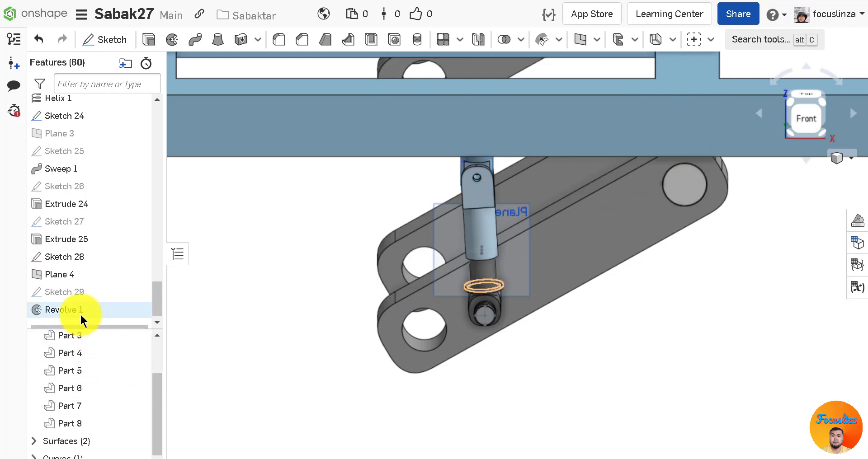
left_click(482, 271)
left_click(135, 424)
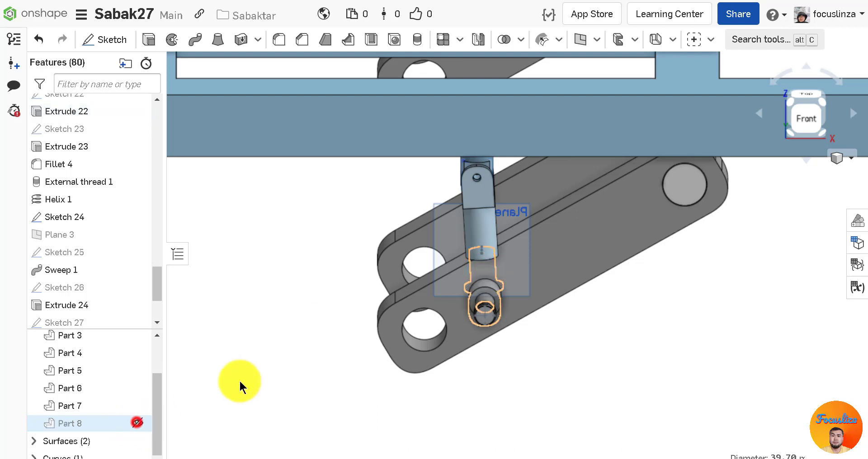
Section the model from the cylinder's open end face instead of the existing section plane, offset the cut 4 mm, and accept it
left_click(850, 158)
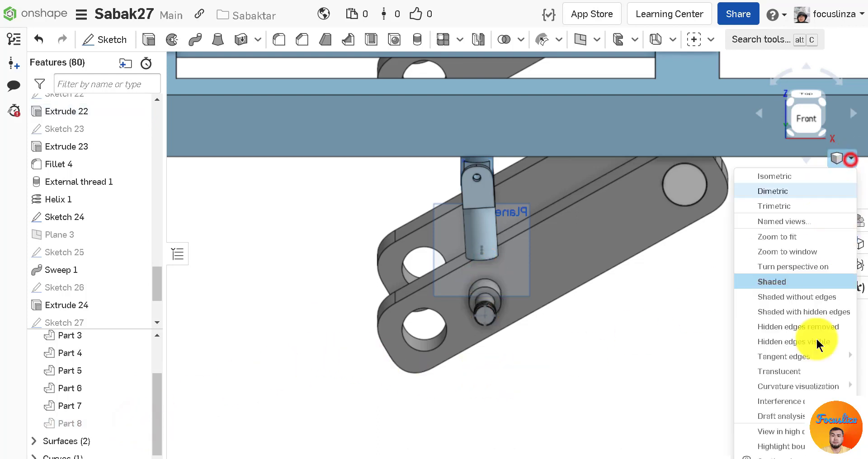
left_click(801, 457)
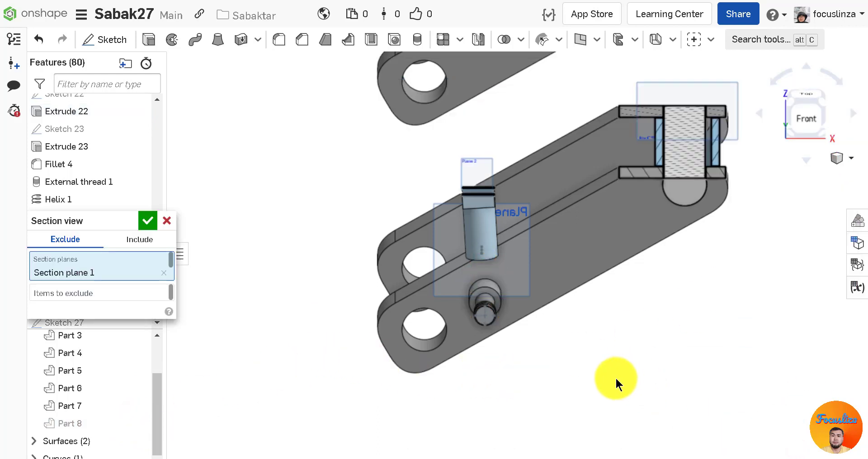
scroll(615, 377, "down", 5)
key("Up")
key("Up")
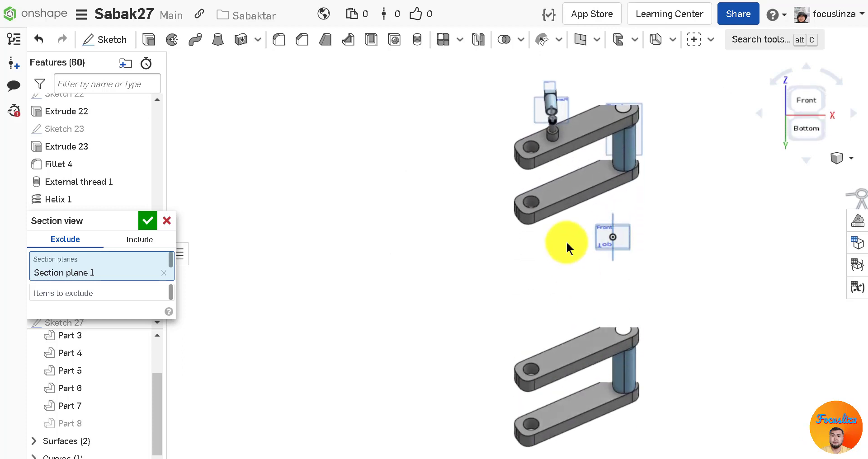
scroll(575, 122, "up", 5)
scroll(522, 345, "down", 6)
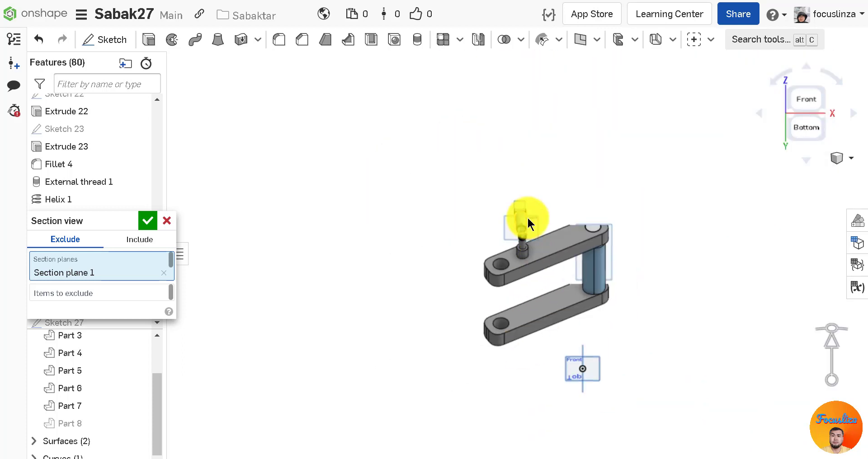
scroll(527, 219, "up", 6)
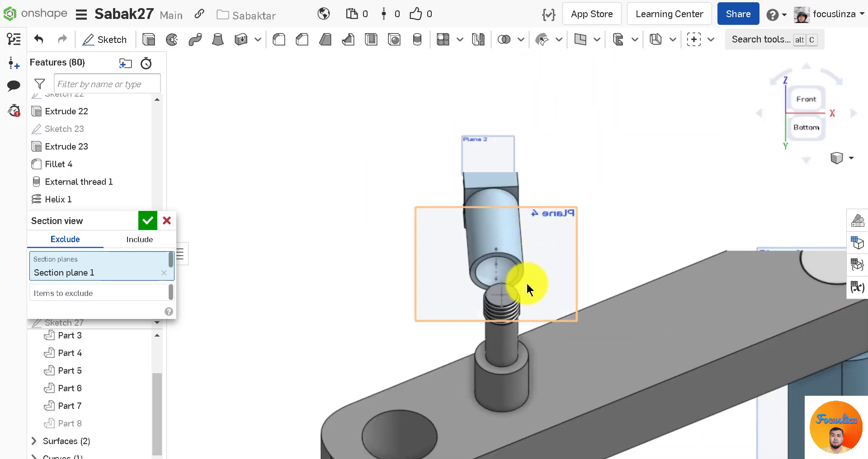
left_click(162, 273)
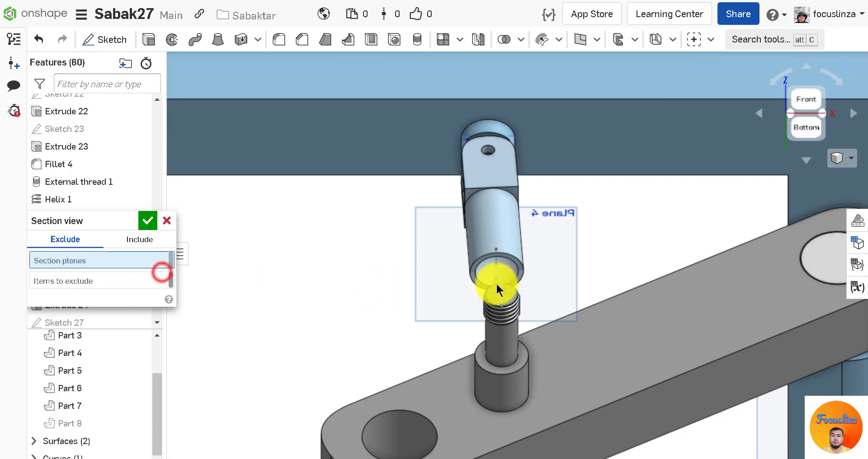
left_click(522, 274)
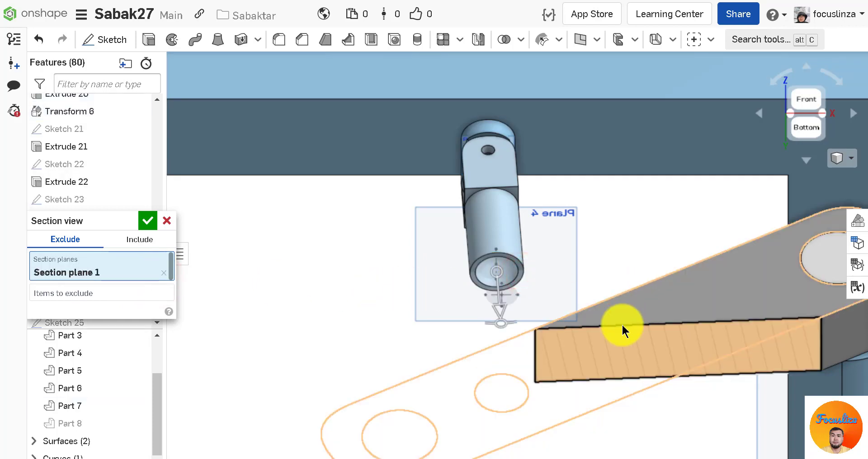
left_click_drag(501, 312, 530, 316)
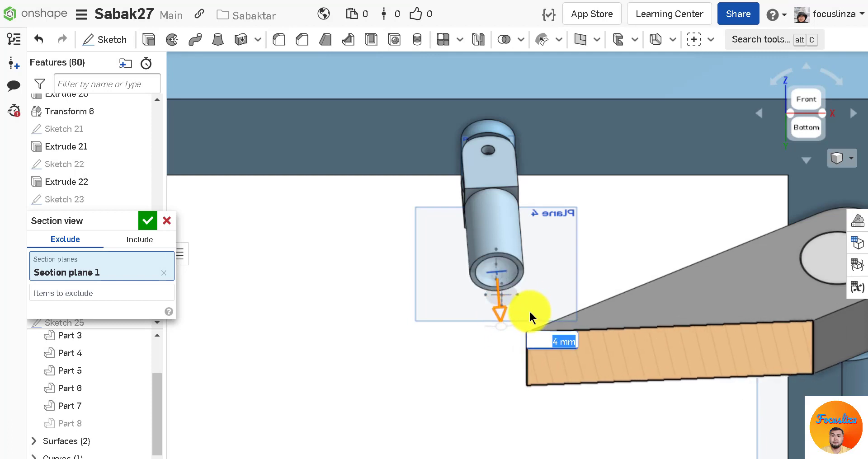
left_click(146, 220)
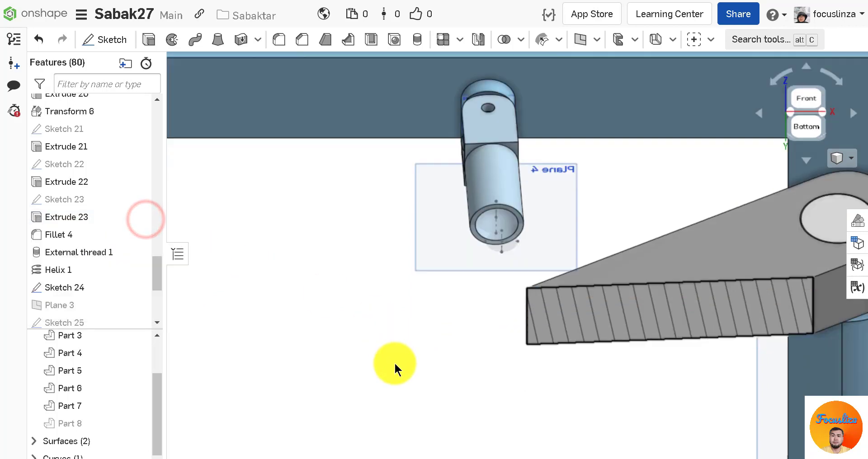
Start a new sketch on the annular open end face of the cylinder, viewed from the bottom
scroll(394, 362, "down", 7)
right_click_drag(395, 427, 435, 283)
scroll(435, 283, "up", 7)
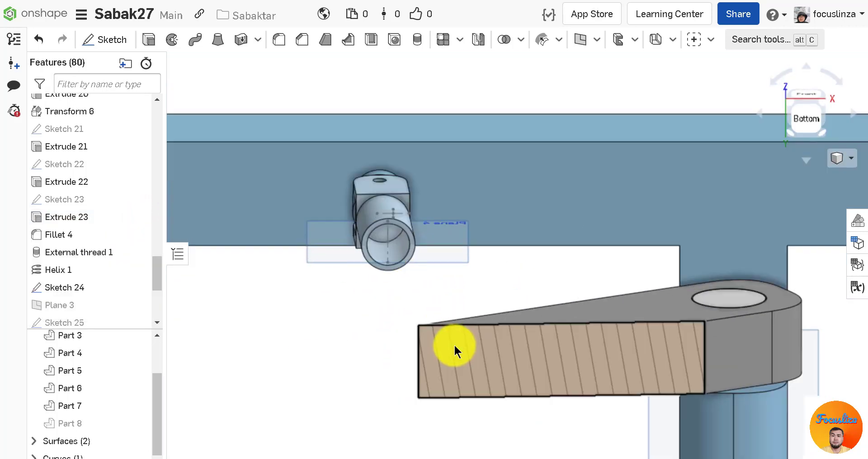
key("n")
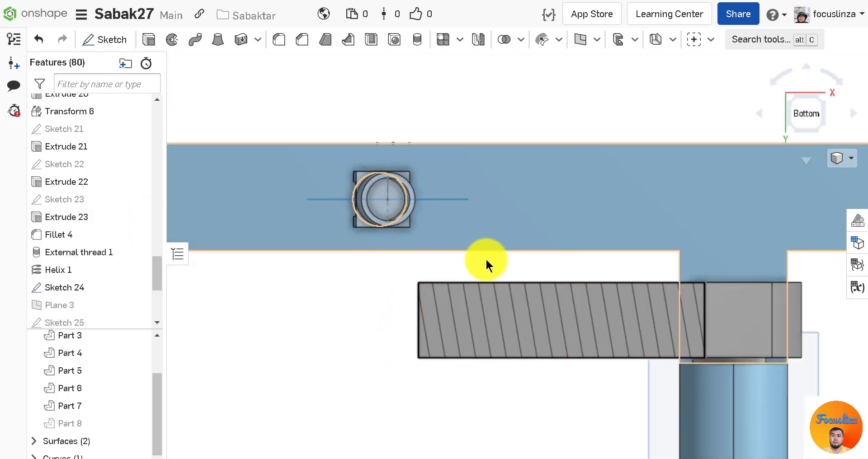
scroll(488, 313, "up", 1)
scroll(523, 368, "down", 2)
scroll(429, 221, "up", 3)
scroll(428, 222, "up", 2)
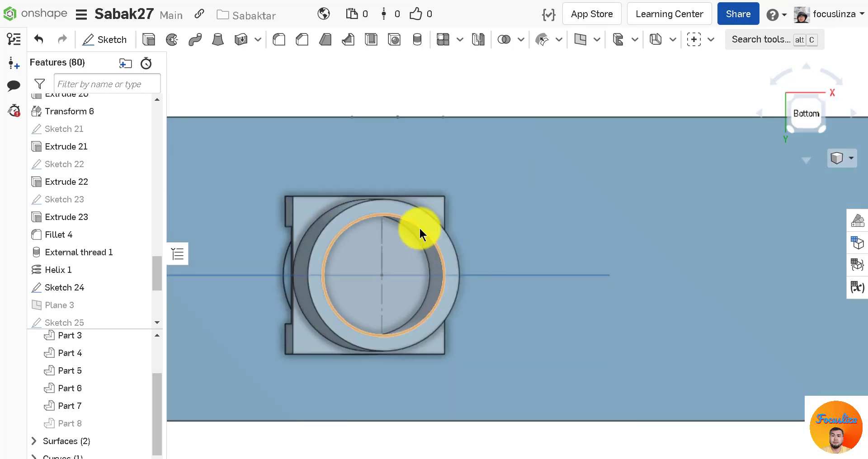
left_click(113, 39)
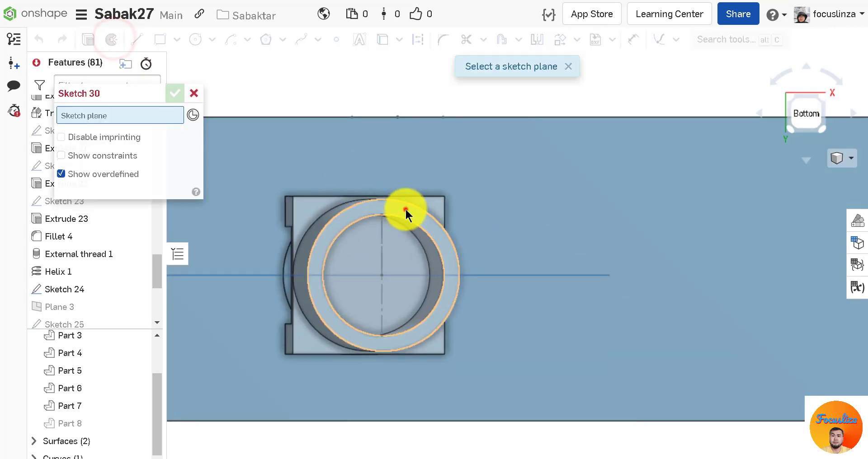
left_click(405, 208)
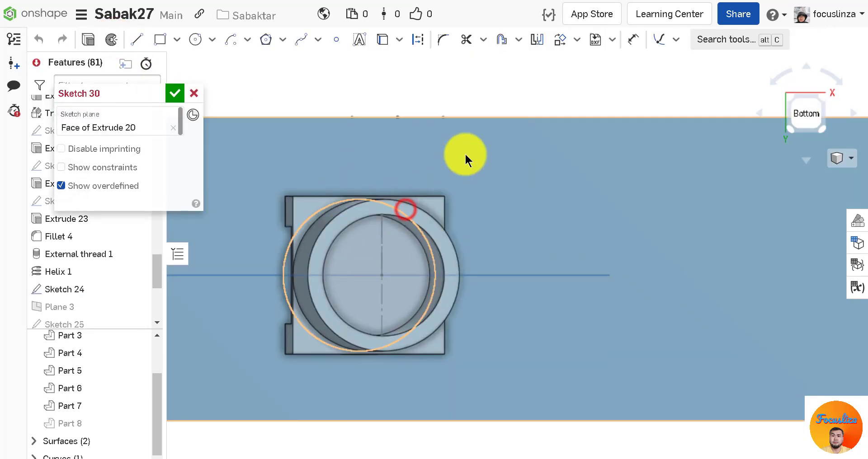
Sketch a 49 mm diameter circle centred on the cylinder's open end face
left_click(195, 39)
left_click(383, 276)
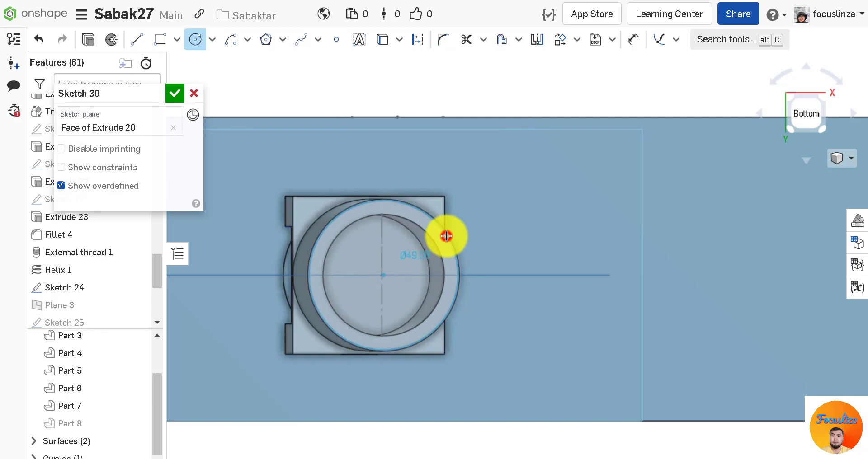
left_click(446, 236)
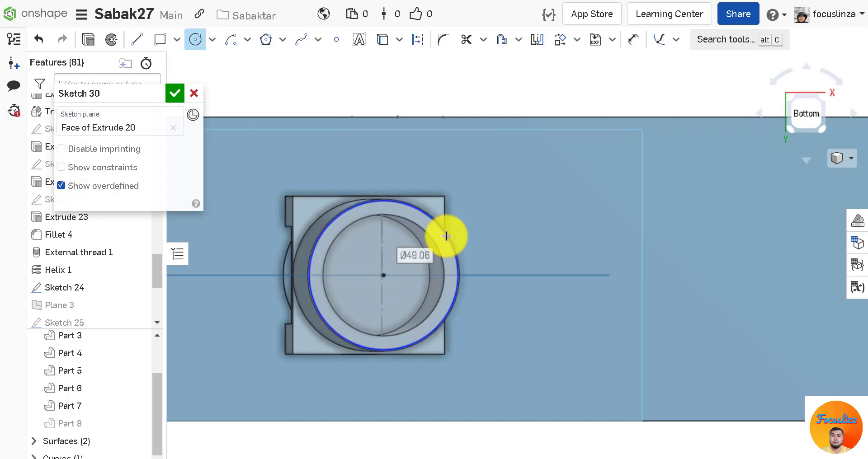
type("49")
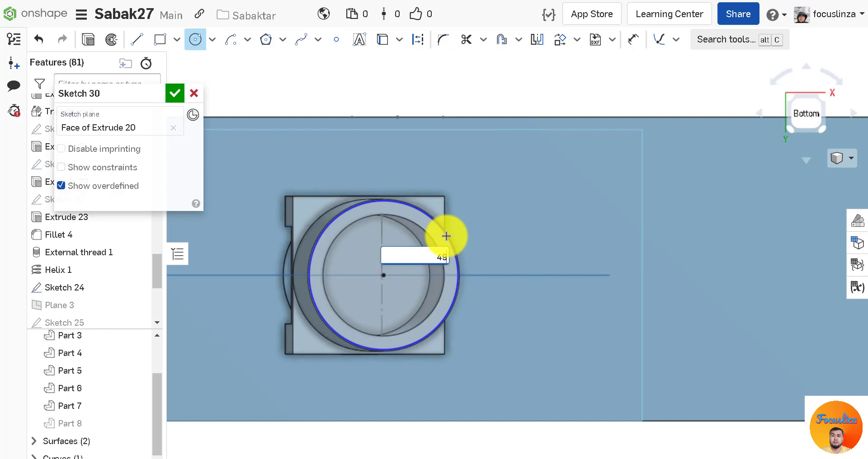
key("Return")
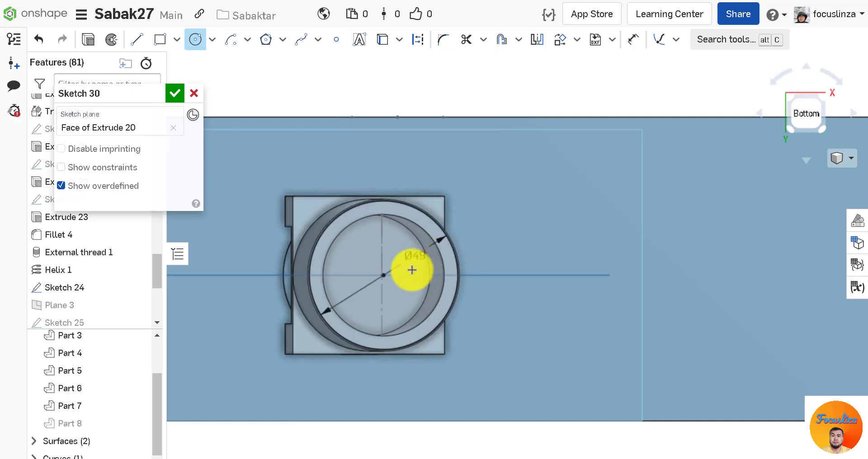
Add a concentric 70 mm diameter circle around the 49 mm circle
left_click(383, 275)
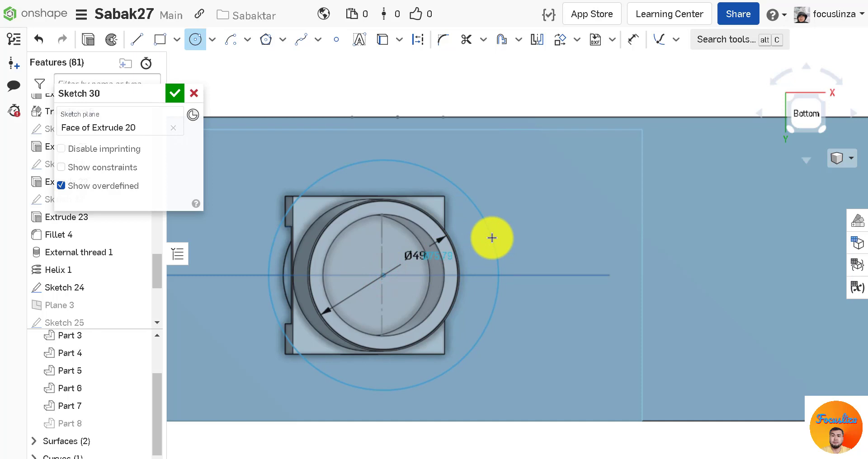
left_click(491, 238)
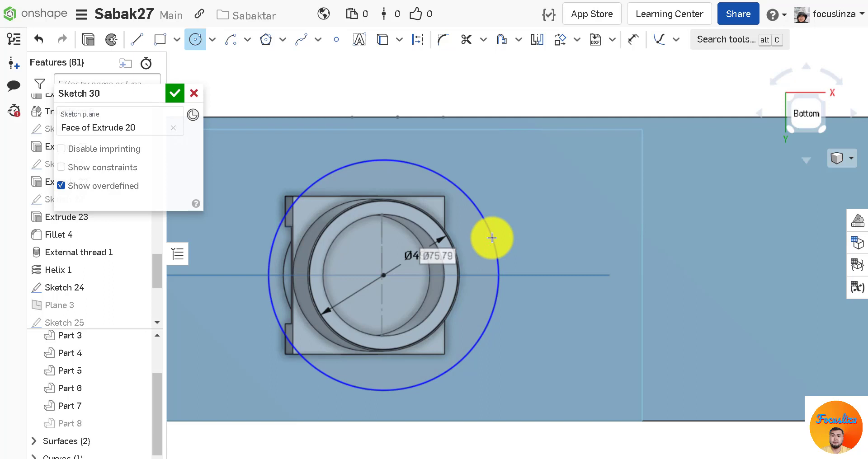
type("70")
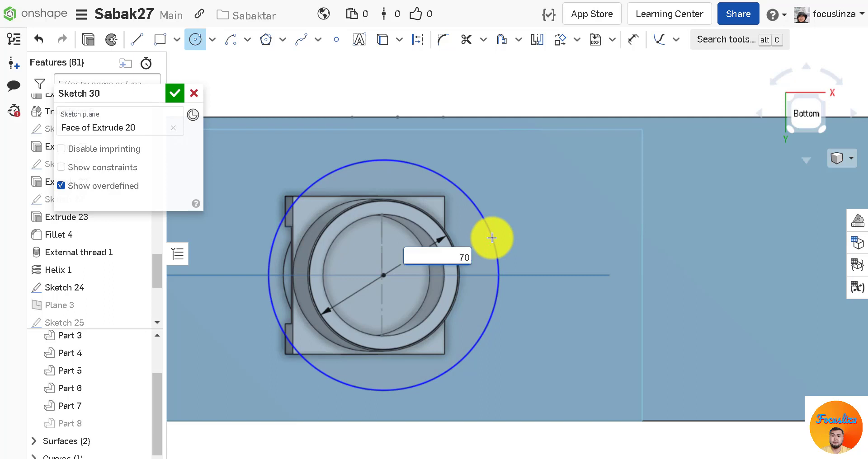
key("Return")
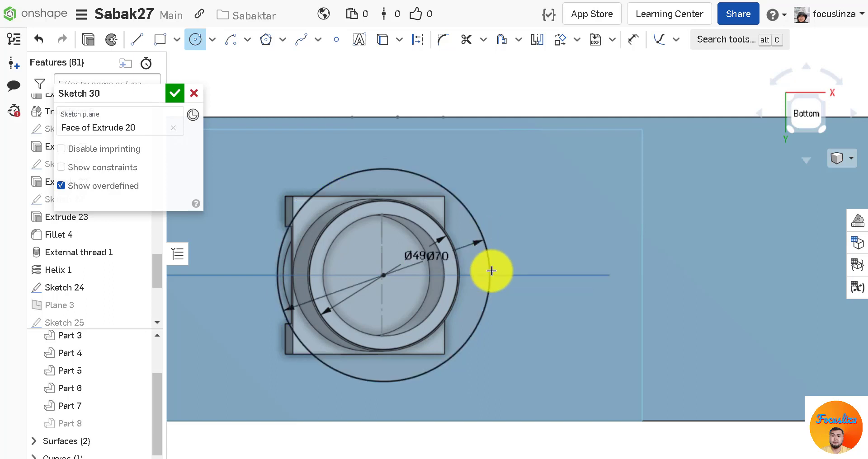
scroll(537, 287, "up", 2)
scroll(616, 200, "down", 2)
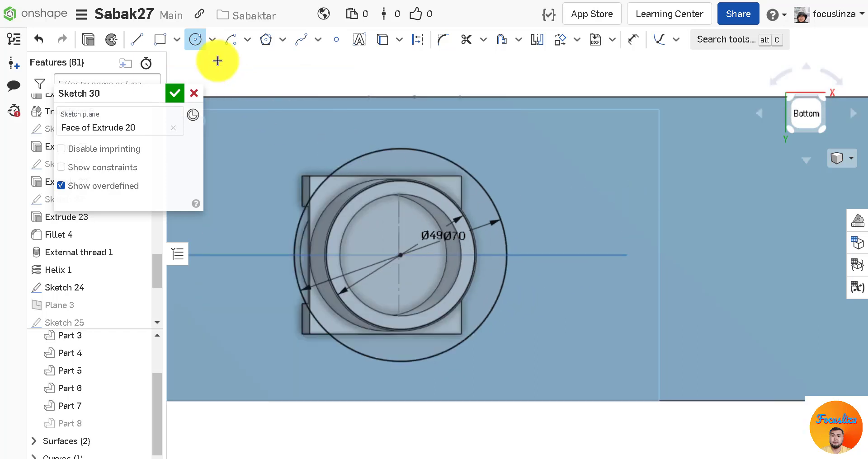
Extrude the ring between the two circles with a blind depth of 5 mm, adding it to Part 7
left_click(93, 40)
key("shift+e")
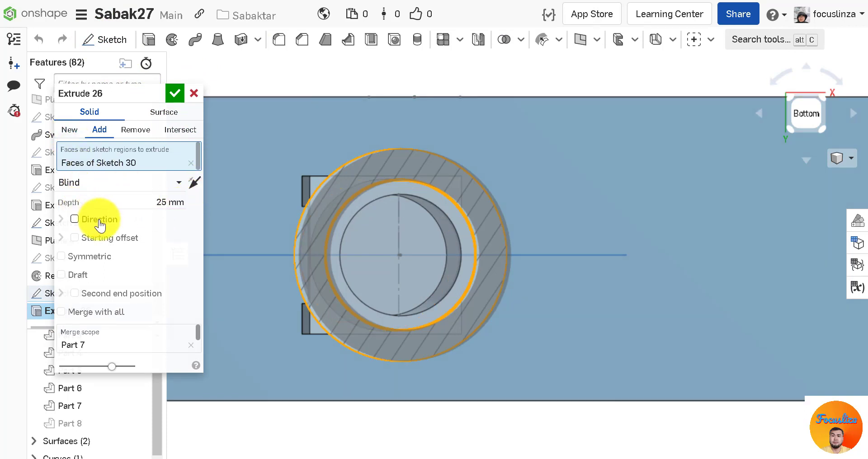
left_click(161, 200)
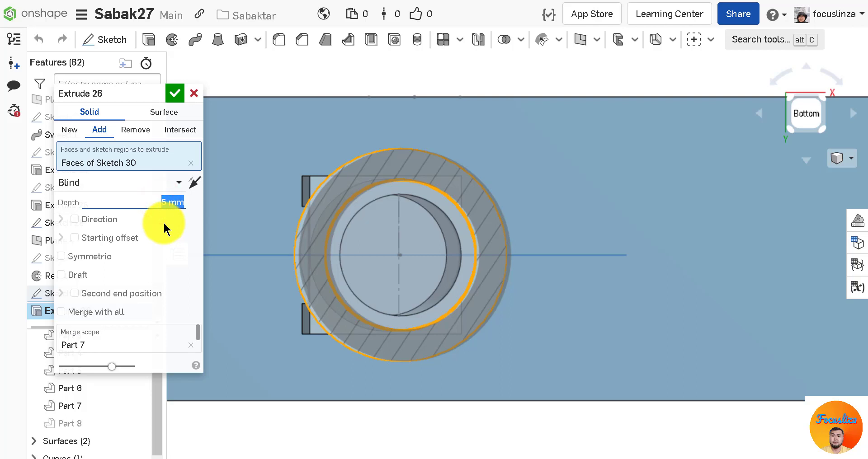
type("5")
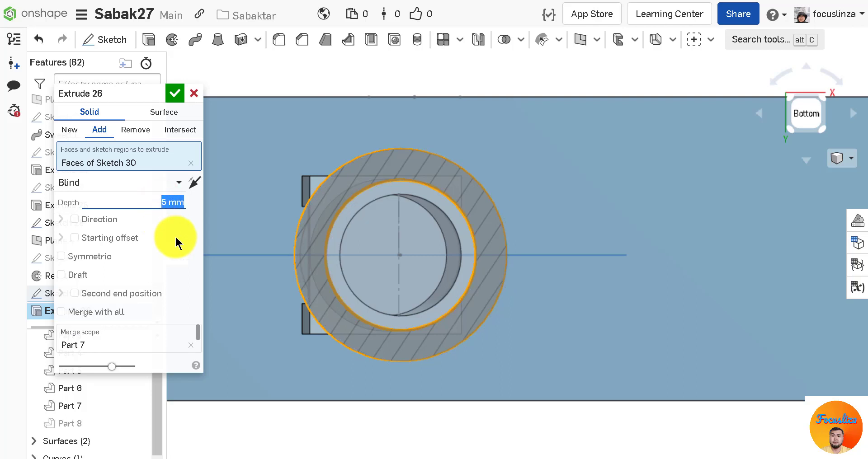
scroll(641, 308, "down", 2)
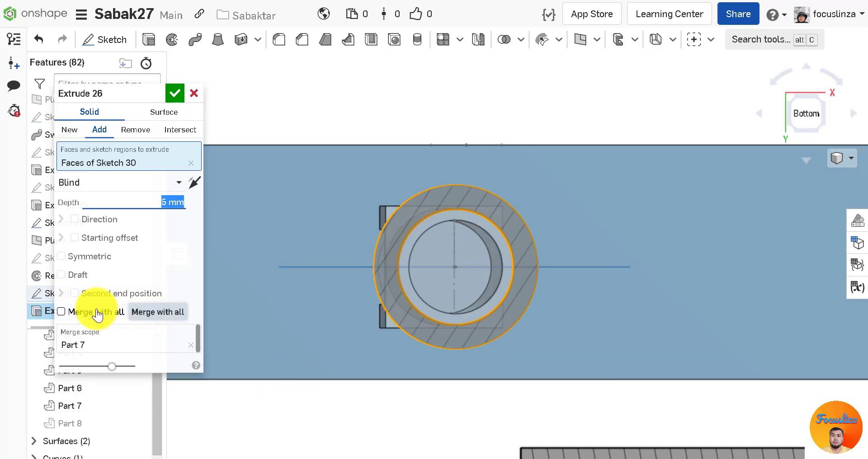
Enable a blind starting offset for the ring extrusion, and reverse both the extrusion and offset directions to run along the cylinder body
left_click(114, 238)
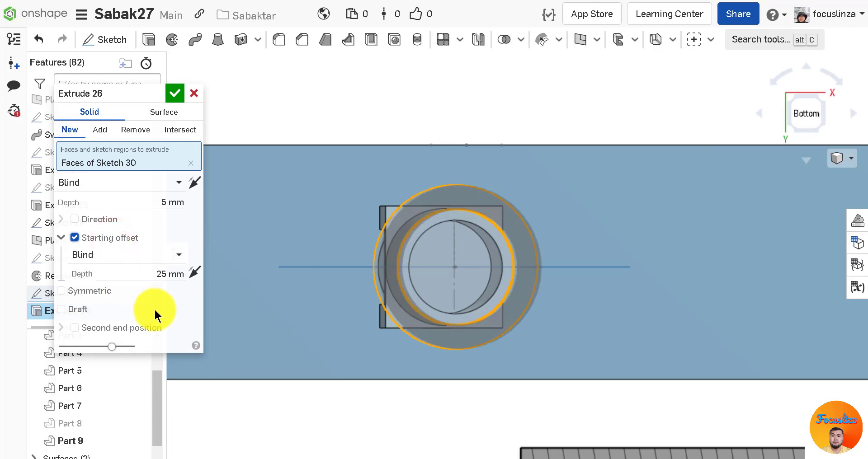
scroll(538, 434, "down", 3)
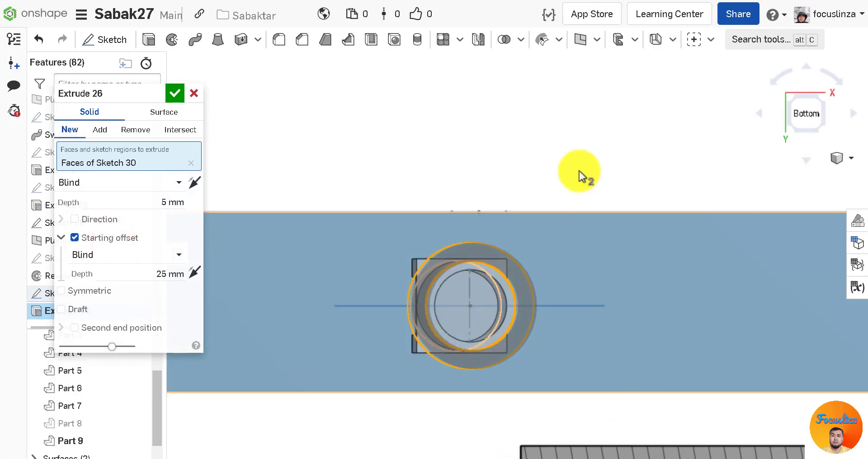
right_click_drag(574, 150, 570, 445)
scroll(614, 274, "down", 4)
scroll(519, 324, "down", 5)
right_click_drag(518, 324, 558, 456)
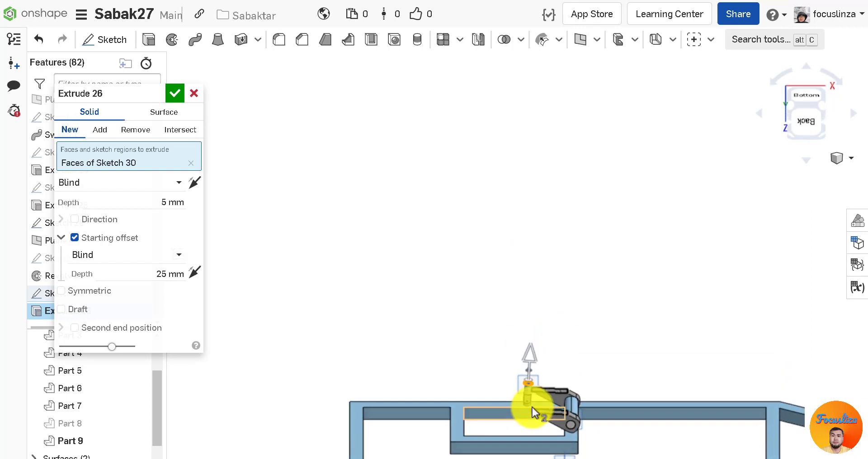
mouse_move(532, 407)
right_mouse_down()
mouse_move(507, 449)
mouse_move(520, 420)
mouse_move(547, 416)
right_mouse_up()
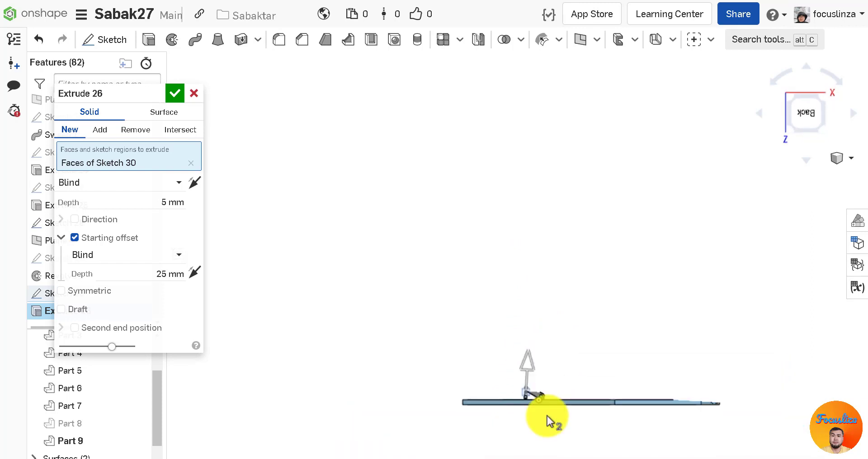
scroll(522, 395, "up", 10)
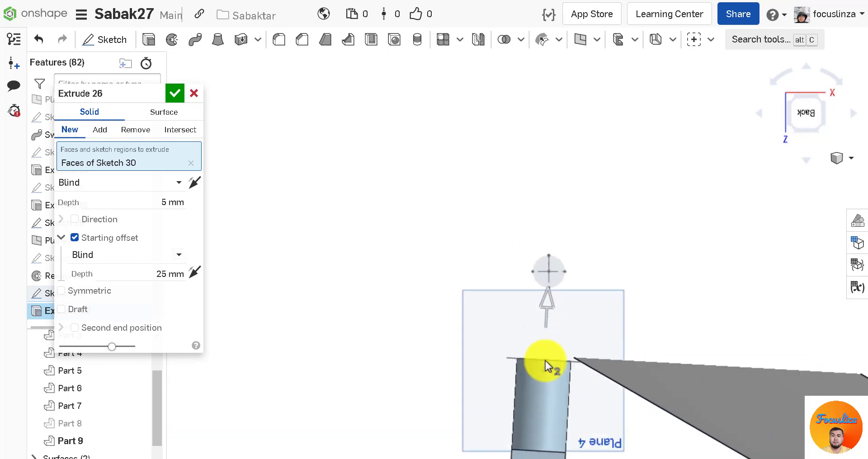
scroll(538, 397, "down", 5)
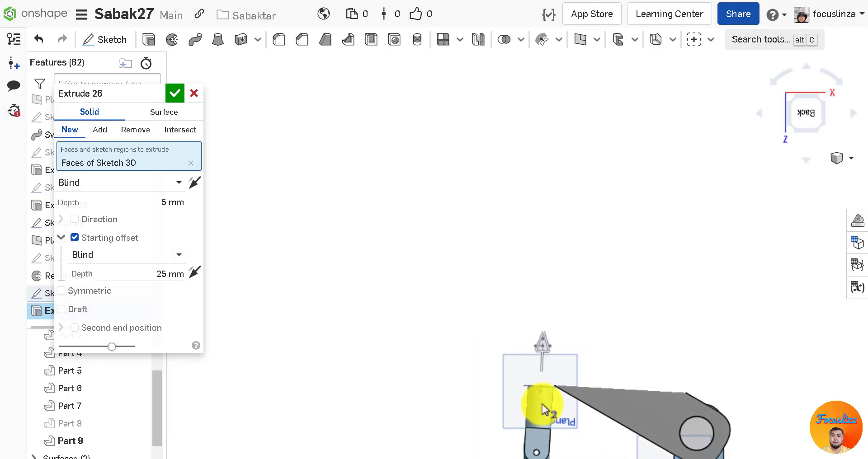
left_click(196, 183)
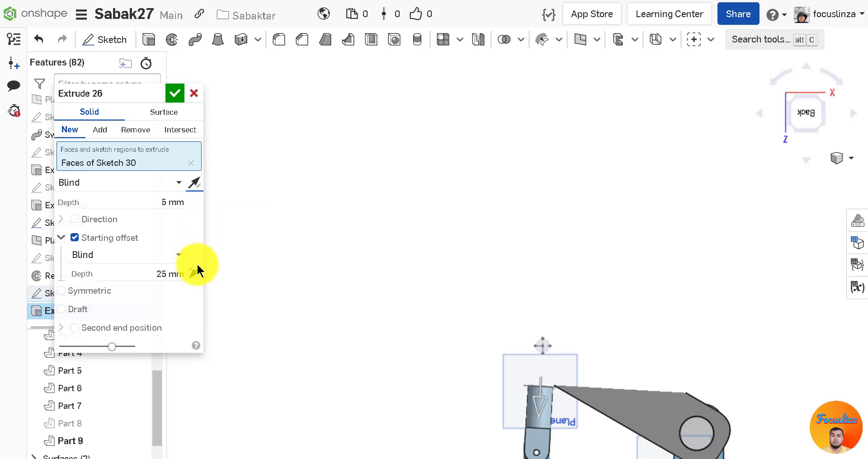
left_click(197, 271)
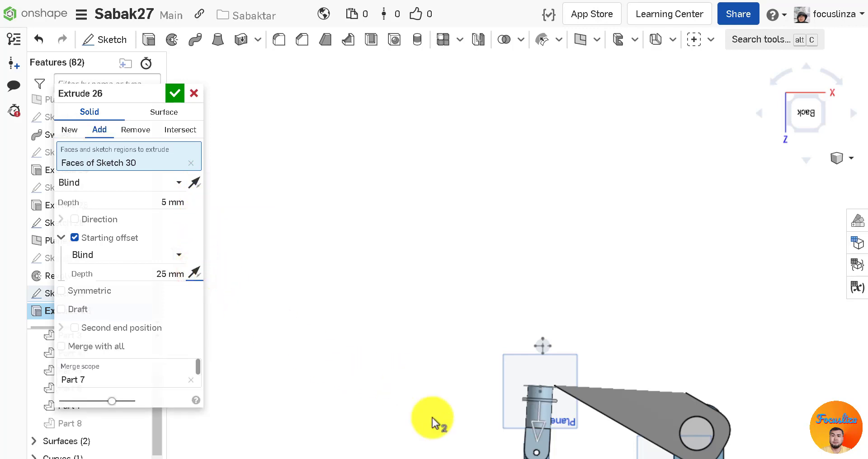
Try stretching the ring's extrusion depth to 20 mm, and set it back to 5 mm
scroll(443, 400, "down", 4)
scroll(502, 435, "up", 8)
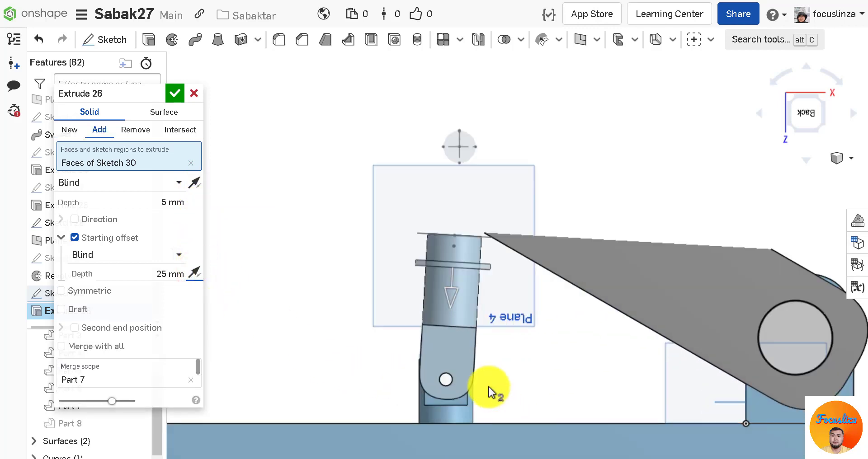
left_click_drag(450, 299, 449, 331)
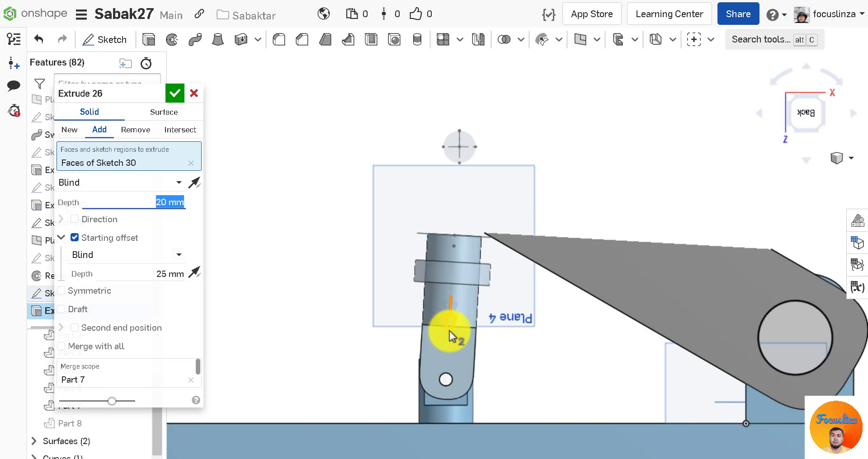
left_click(162, 205)
type("3")
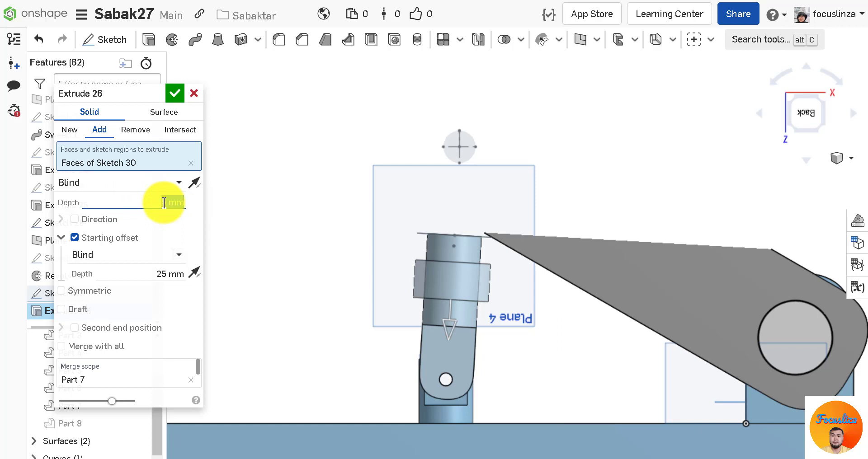
type("5")
Set the ring's starting offset to 76 mm, near the cylinder's clevis end, and accept the extrusion
left_click(159, 274)
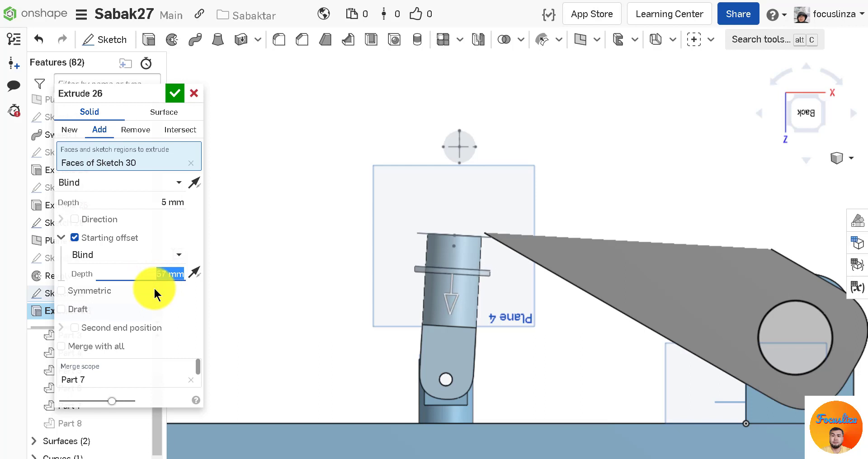
key("Up")
key("Up")
key("Up")
key("Up")
key("Up")
key("Up")
key("Up")
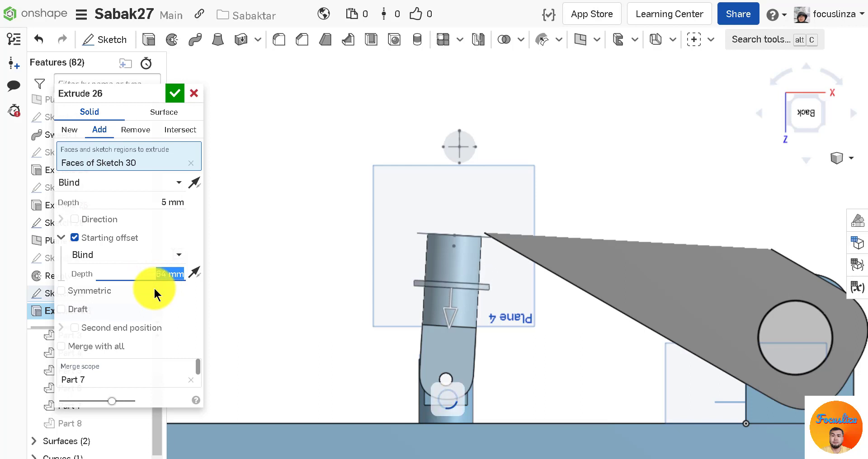
key("Up")
key("Up")
key("Up")
key("Up")
key("Up")
key("Up")
key("Up")
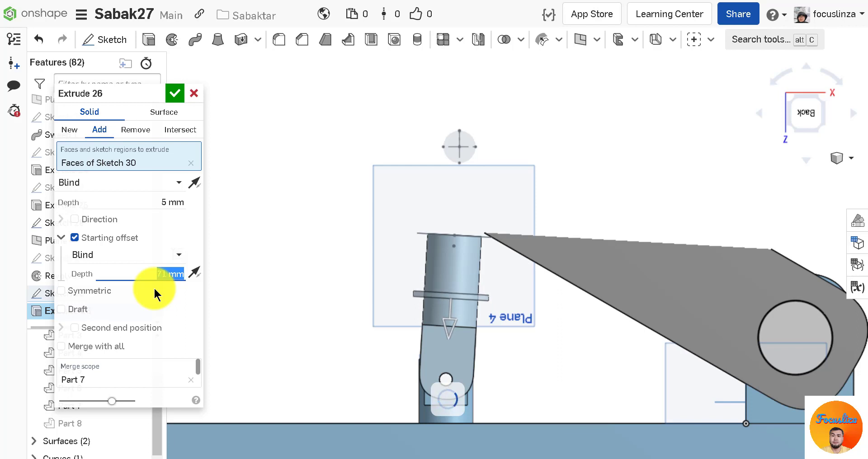
key("Up")
key("Up")
key("Up")
key("Up")
key("Up")
key("Up")
key("Up")
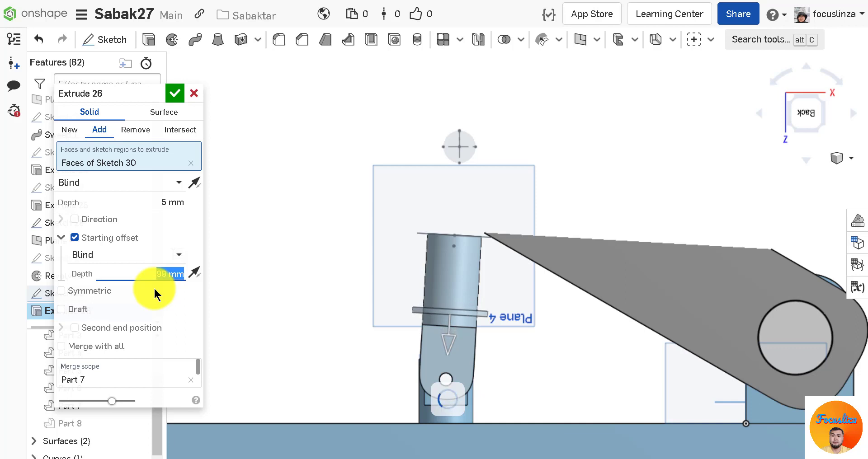
key("Up")
key("Up")
key("Up")
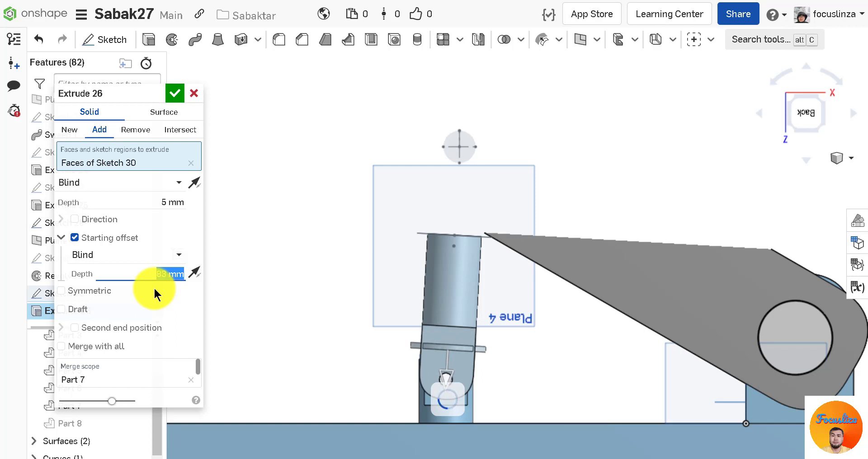
key("Down")
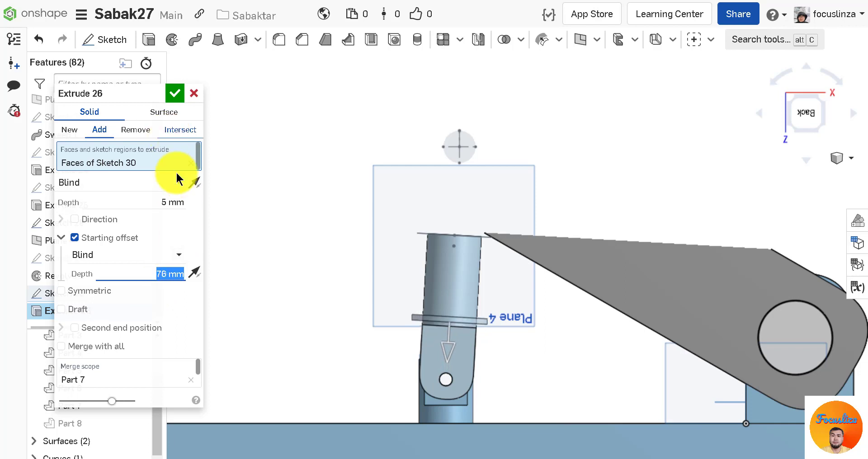
left_click(174, 93)
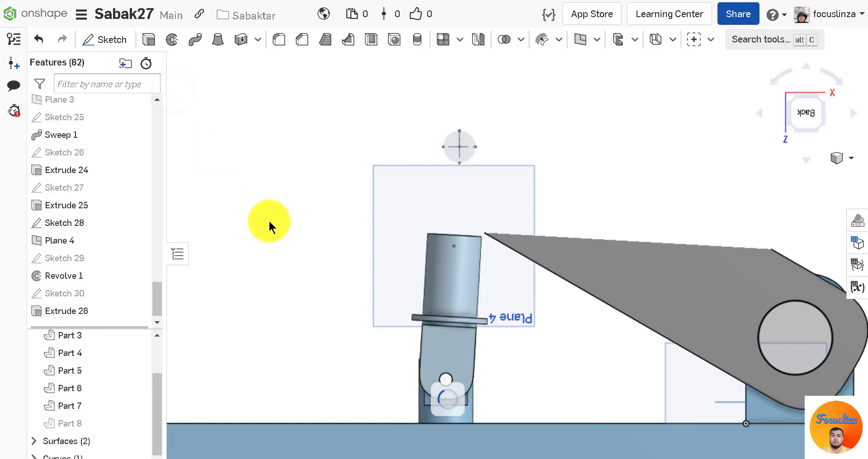
Show the hidden rod, Part 8, and turn off the section view to display the whole model
scroll(357, 234, "down", 5)
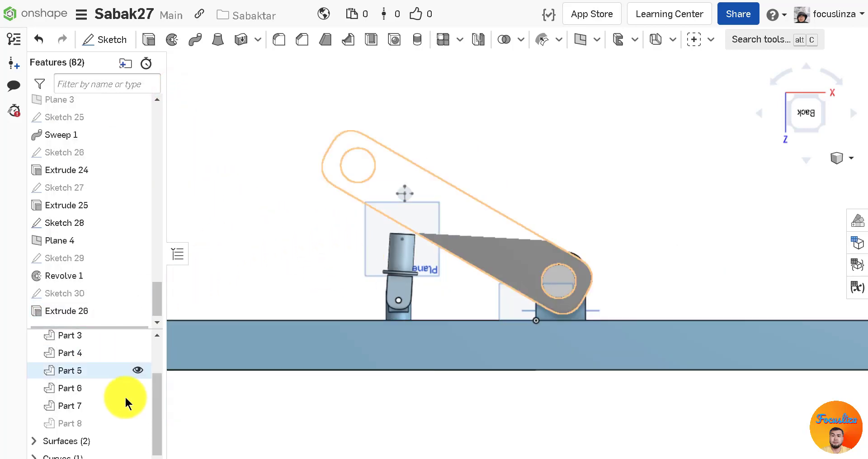
left_click(136, 423)
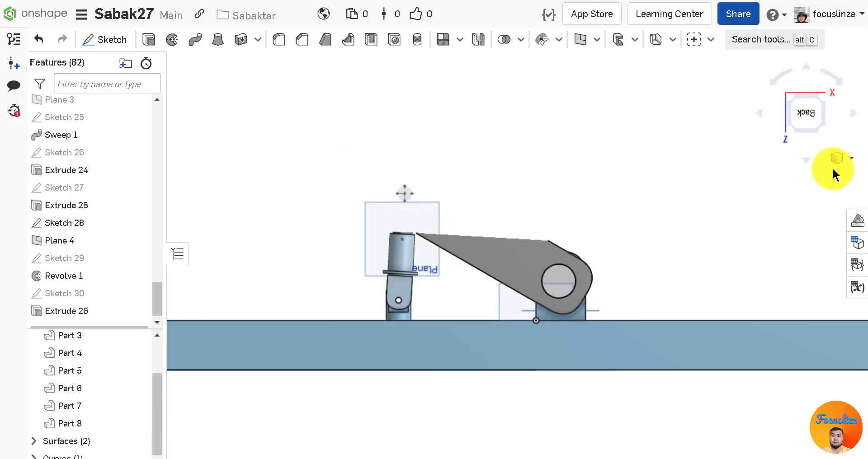
left_click(843, 158)
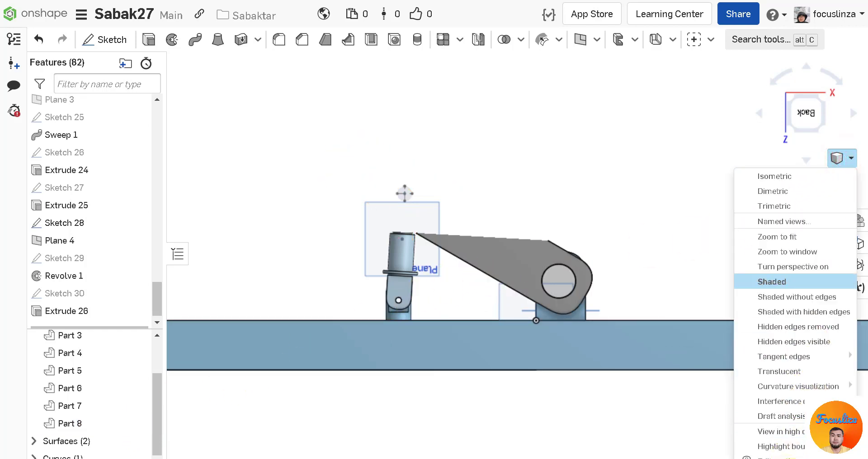
left_click(792, 458)
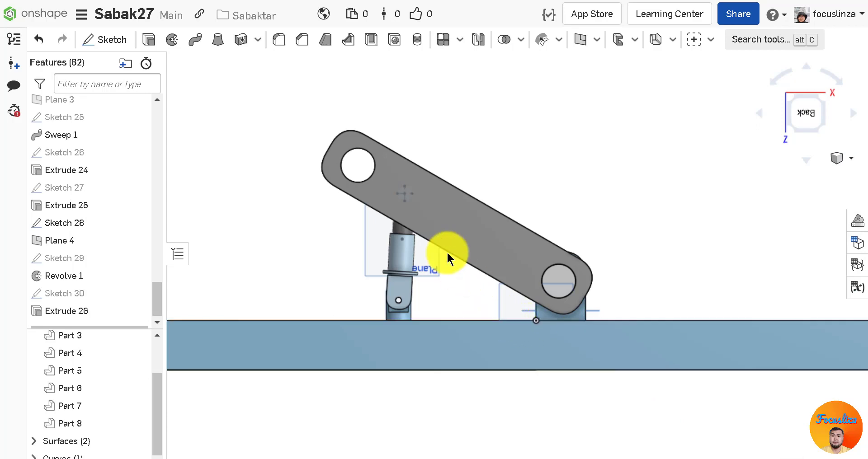
Examine the cylinder's new flange and the rod's collar from several sides and angles
right_click_drag(445, 237, 367, 257)
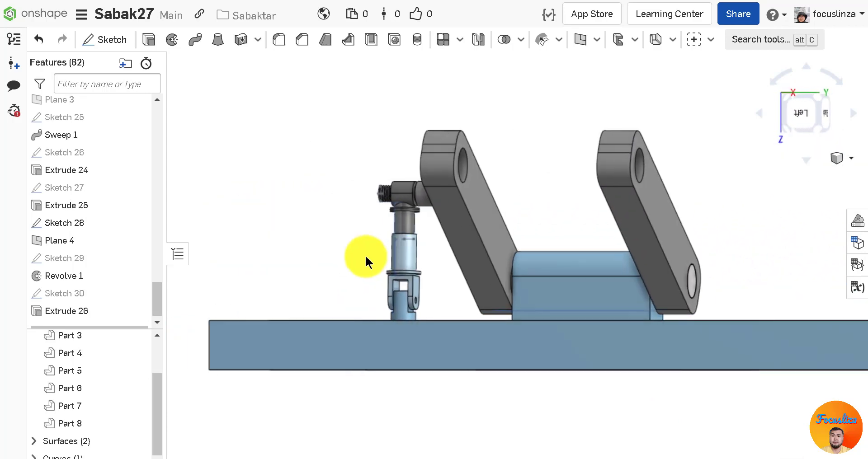
scroll(384, 251, "up", 5)
scroll(339, 300, "down", 10)
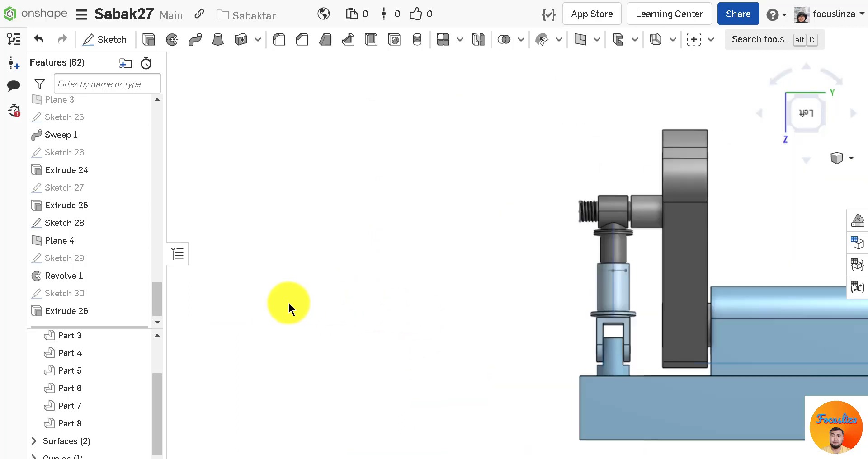
scroll(482, 313, "up", 6)
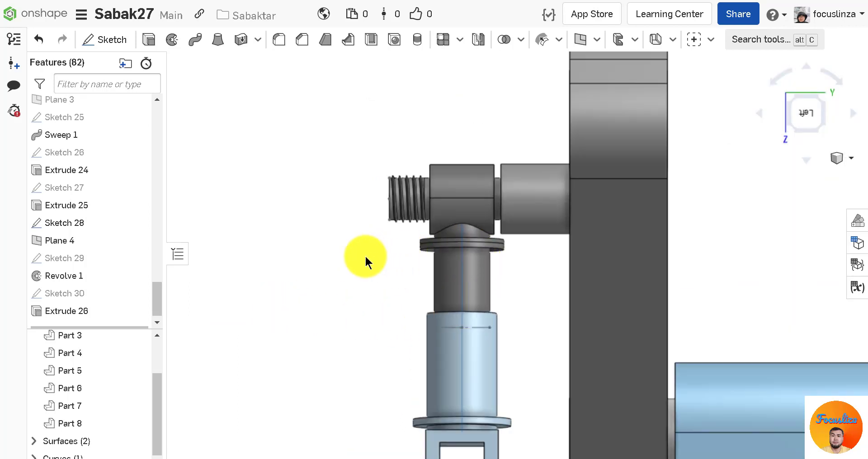
right_click_drag(528, 290, 479, 292)
scroll(344, 296, "down", 5)
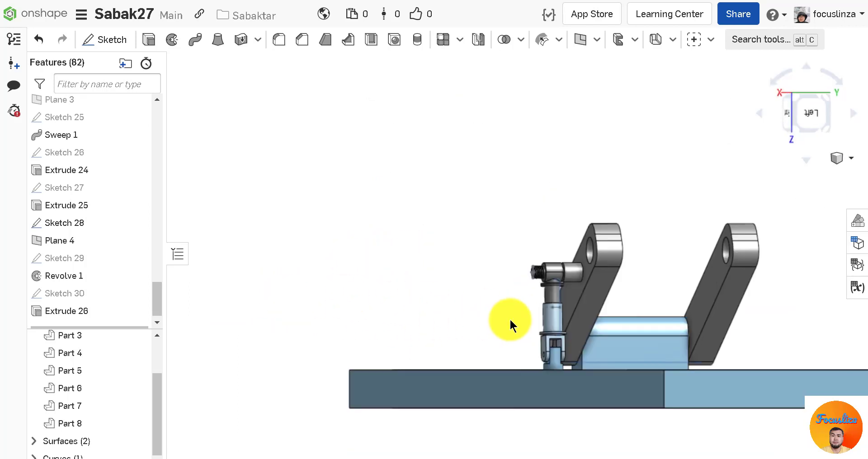
scroll(578, 325, "up", 4)
scroll(594, 427, "up", 3)
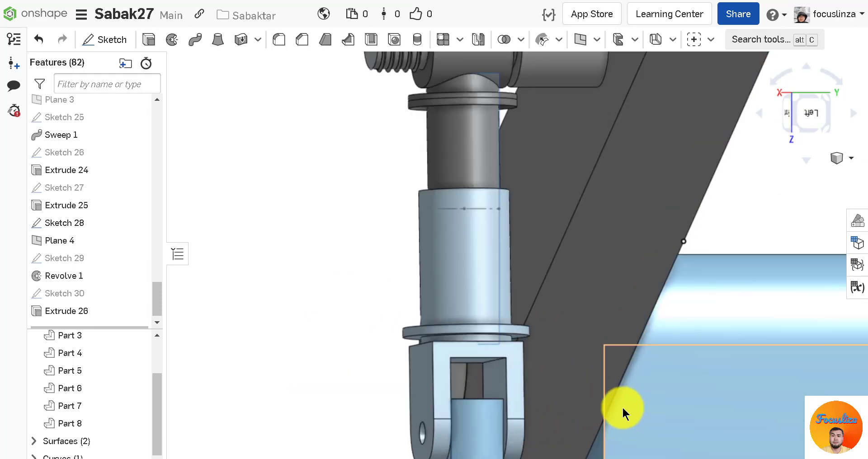
right_click_drag(395, 364, 395, 324)
scroll(395, 325, "down", 8)
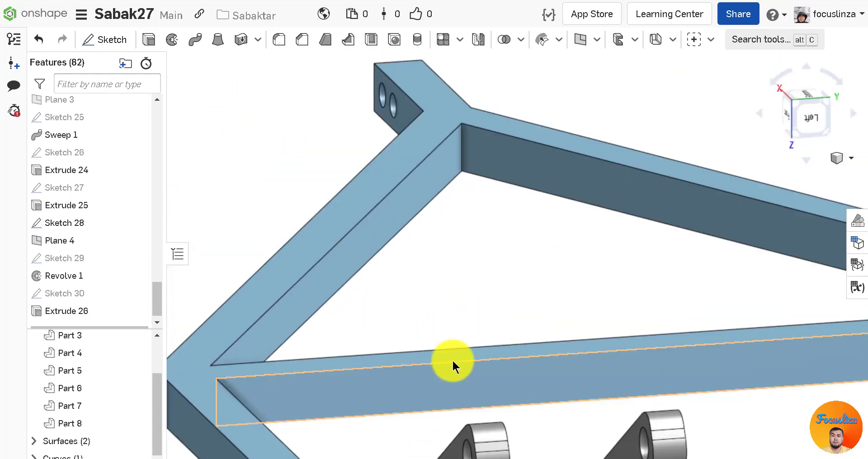
scroll(455, 438, "up", 4)
scroll(436, 343, "up", 5)
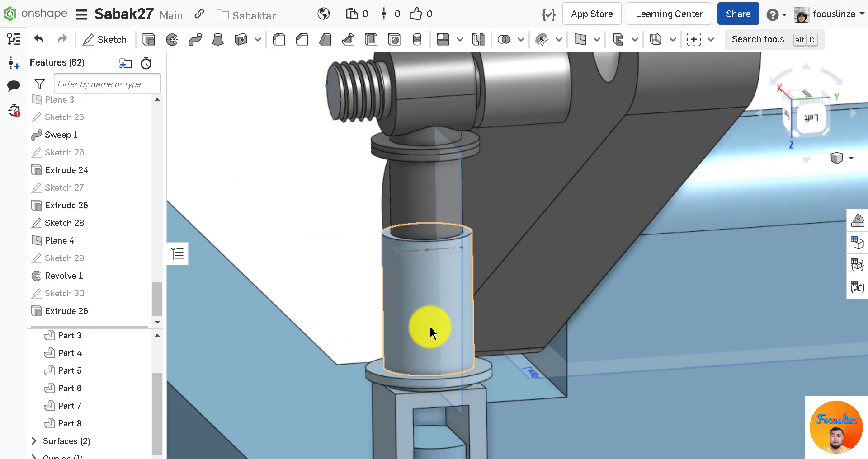
left_click(412, 364)
left_click(366, 299)
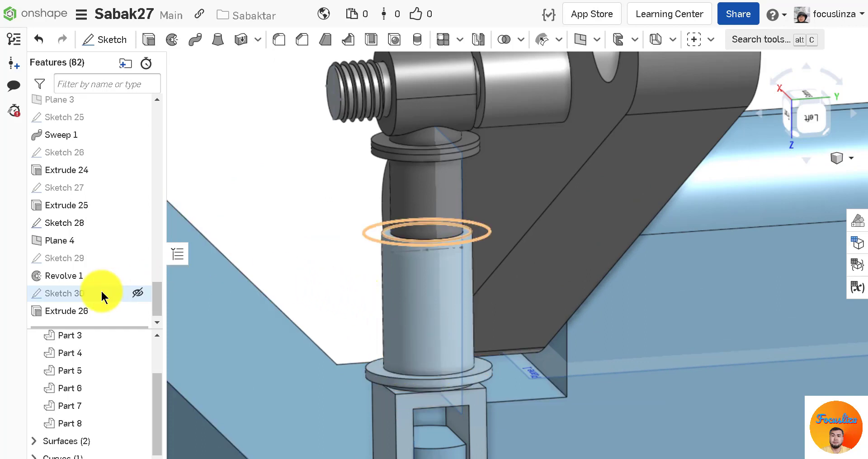
Examine Sketch 29's small profile beside the rod's collar, and close the sketch without changes
double_click(78, 259)
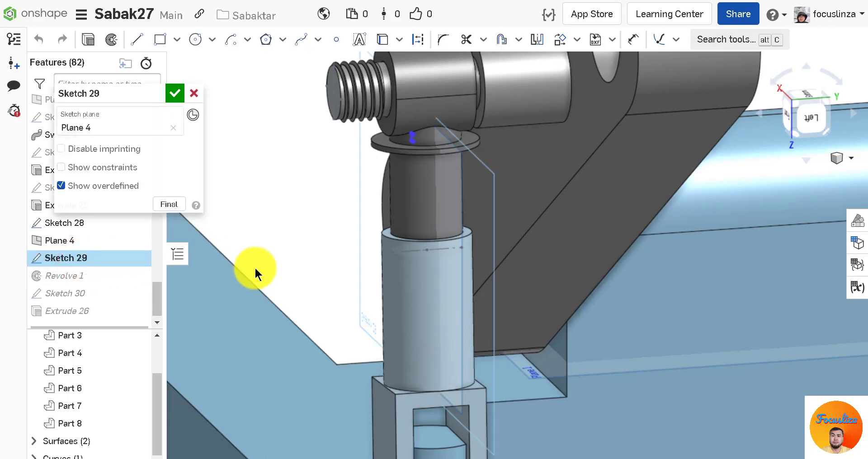
key("n")
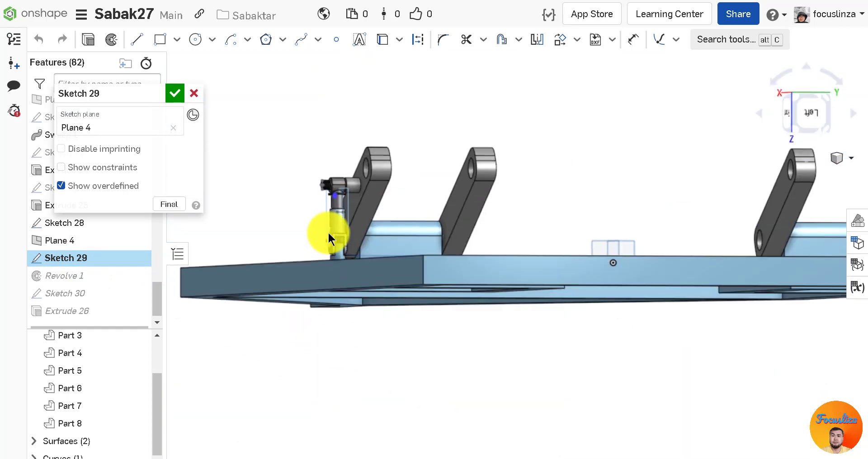
right_click_drag(328, 233, 359, 264)
scroll(392, 295, "down", 4)
right_click_drag(393, 296, 352, 201)
scroll(368, 165, "up", 5)
scroll(369, 161, "up", 5)
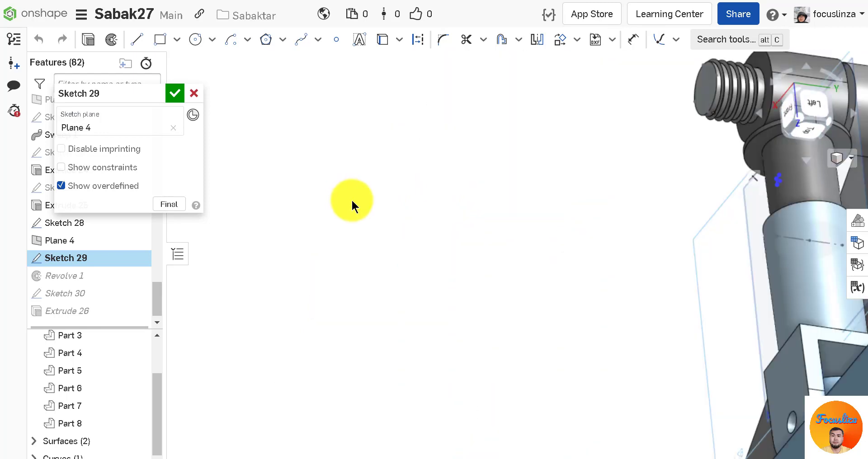
scroll(325, 207, "down", 6)
scroll(464, 218, "up", 8)
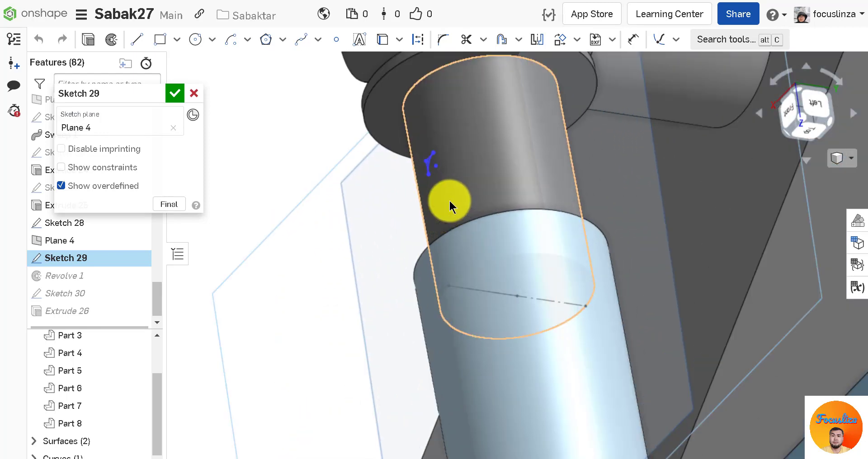
scroll(379, 238, "down", 2)
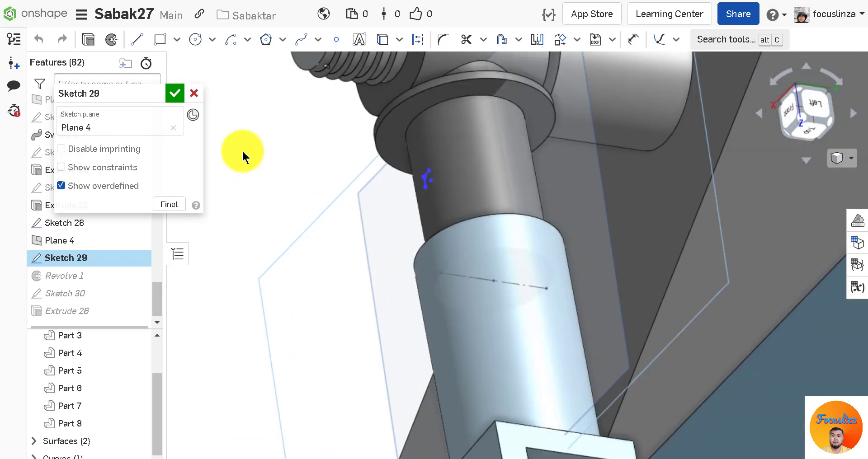
left_click(193, 93)
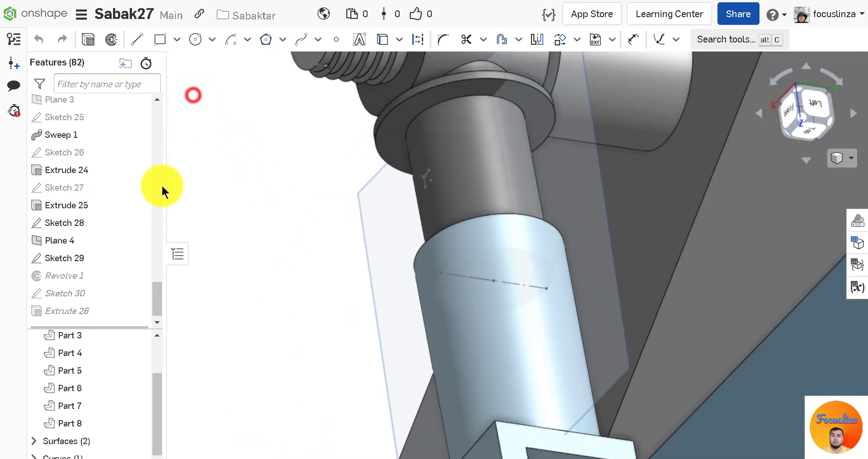
Inspect Sketch 28 and Sketch 25 in search of the rod collar's profile, closing each without changes
double_click(69, 223)
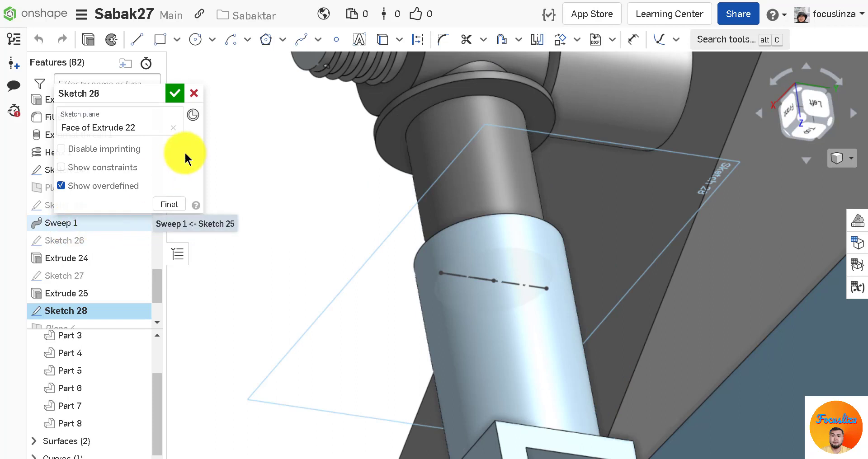
left_click(194, 94)
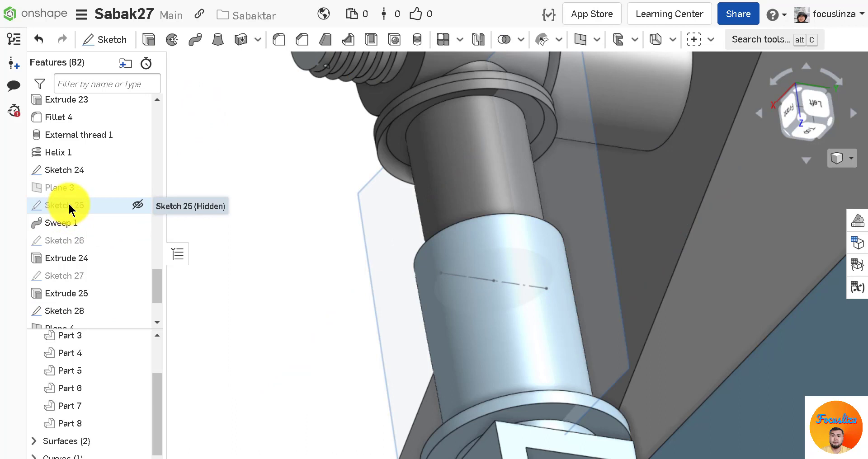
double_click(69, 205)
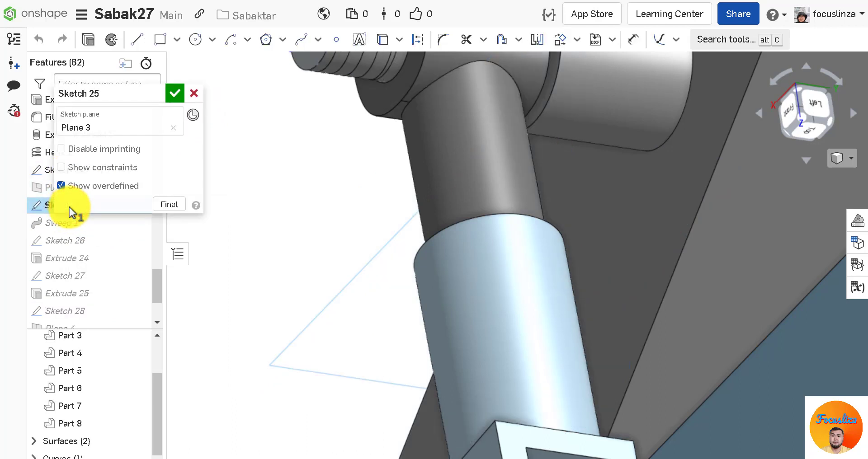
scroll(277, 209, "down", 8)
scroll(351, 287, "up", 6)
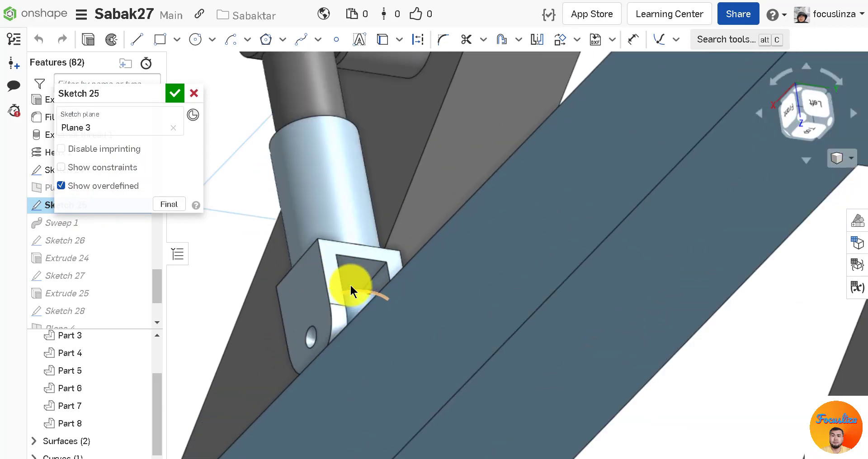
scroll(473, 286, "down", 8)
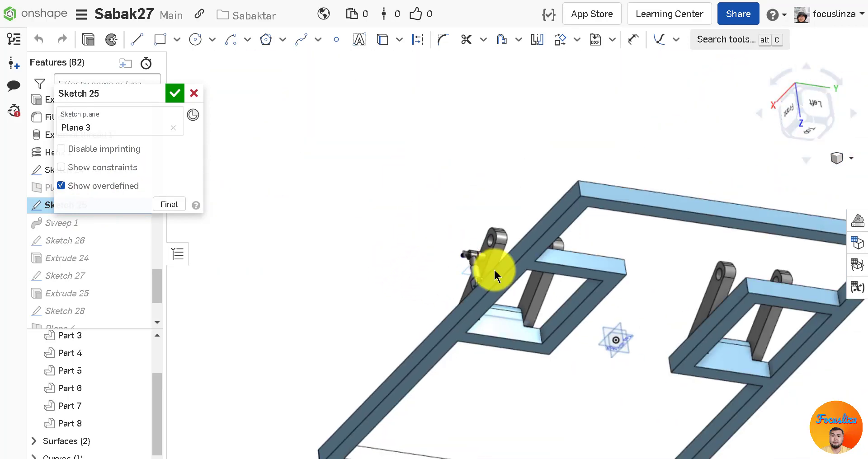
scroll(493, 268, "up", 8)
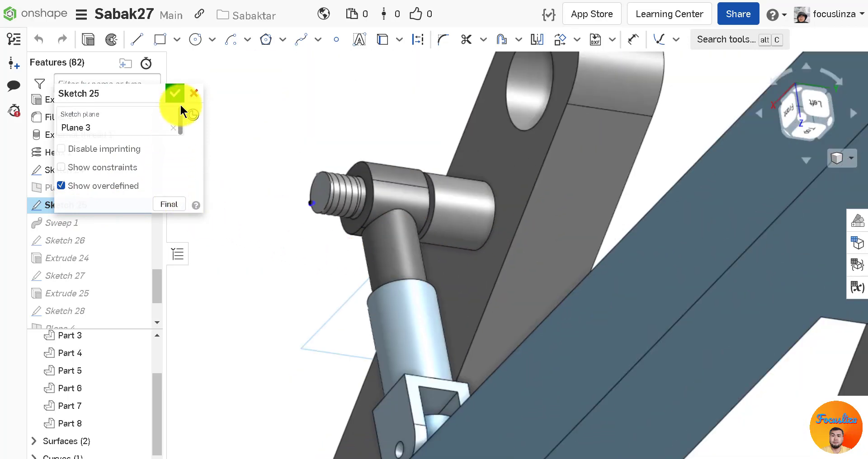
left_click(194, 92)
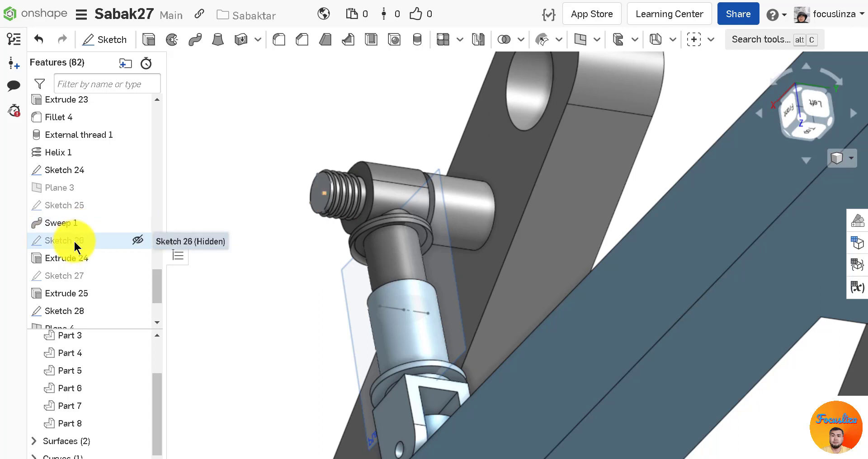
Set the outer circle's diameter in Sketch 27 to 70 mm to enlarge the rod's collar, and accept the sketch
double_click(79, 277)
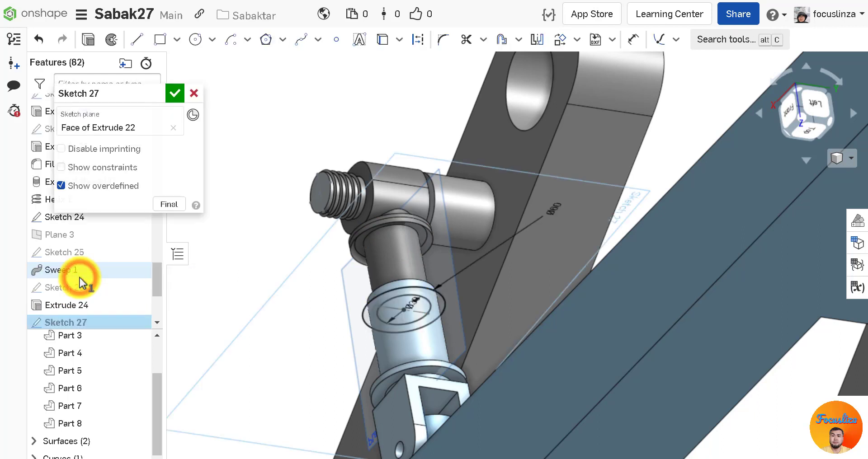
scroll(558, 210, "up", 4)
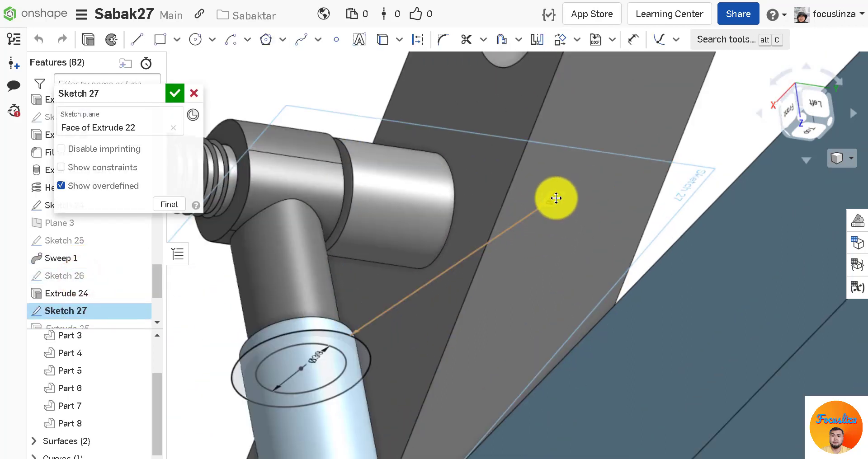
double_click(556, 198)
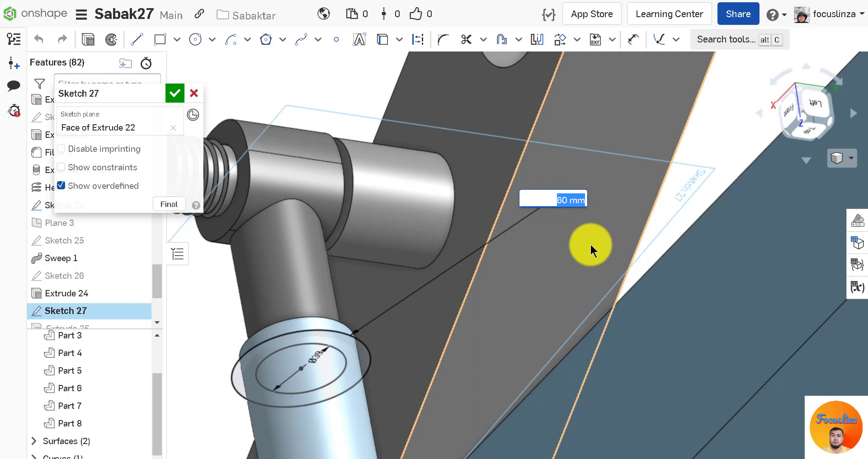
type("70")
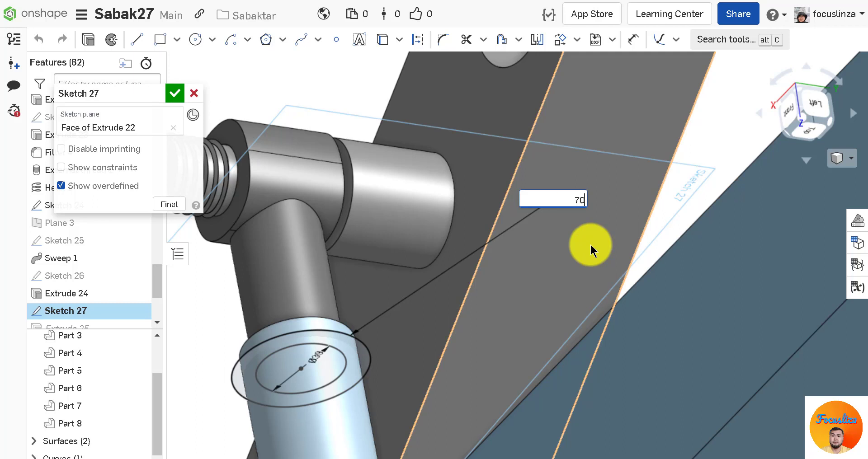
key("Return")
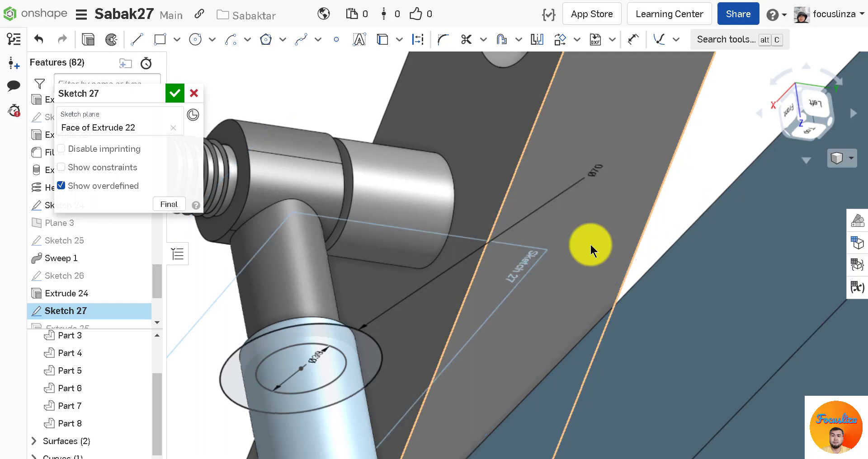
left_click(174, 94)
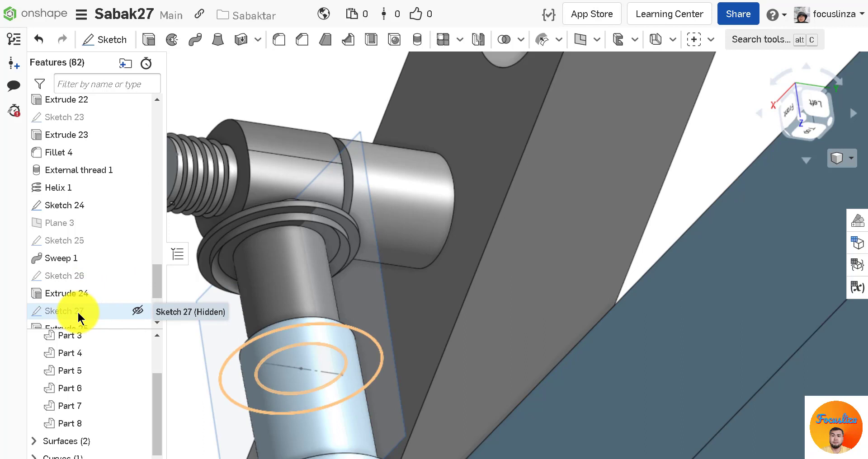
Edit Sketch 29, apply a Pierce constraint between its curved profile's outer lower corner and the collar's outer edge, and accept the sketch
left_click_drag(159, 286, 158, 306)
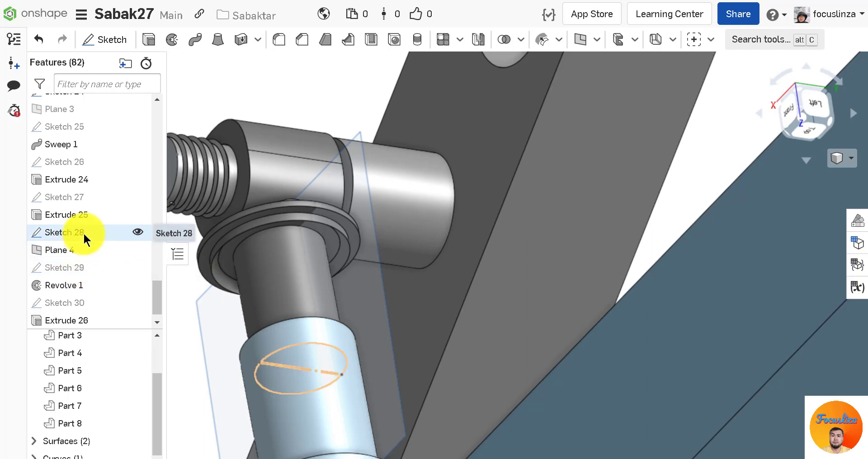
left_click(76, 270)
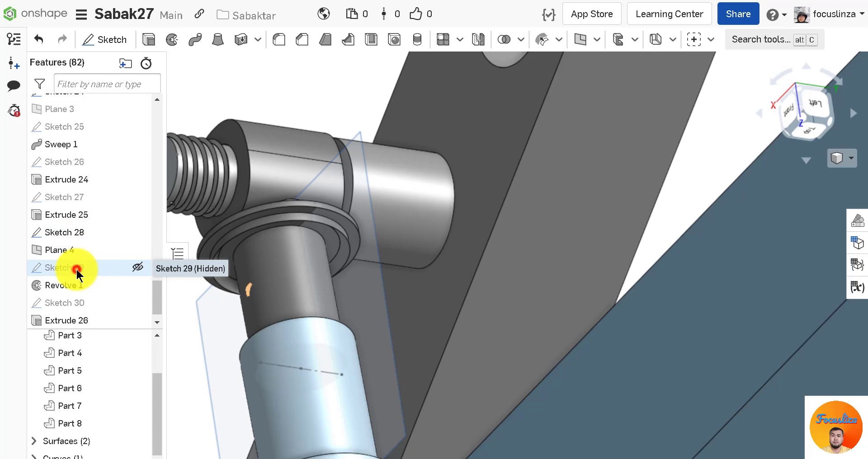
double_click(76, 269)
scroll(667, 302, "down", 4)
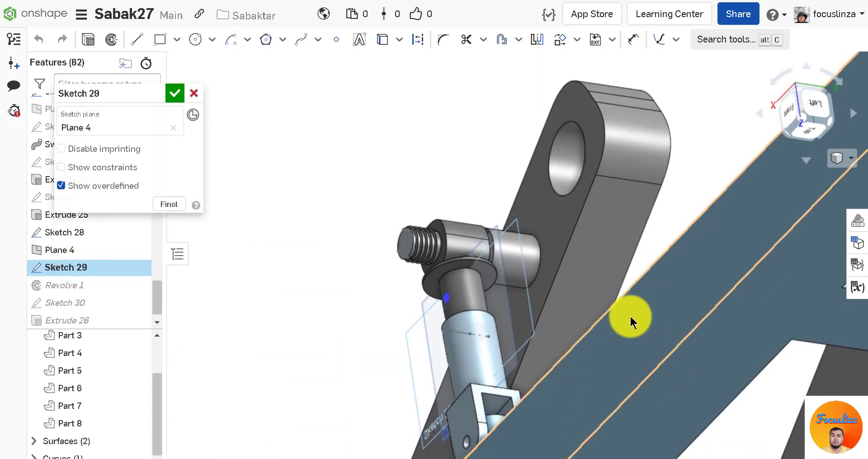
left_click(807, 163)
scroll(505, 229, "down", 5)
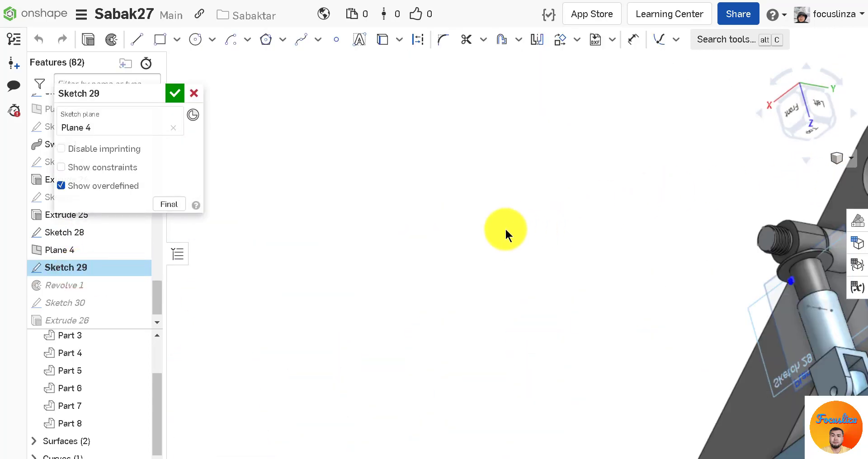
scroll(539, 281, "down", 3)
scroll(663, 224, "down", 3)
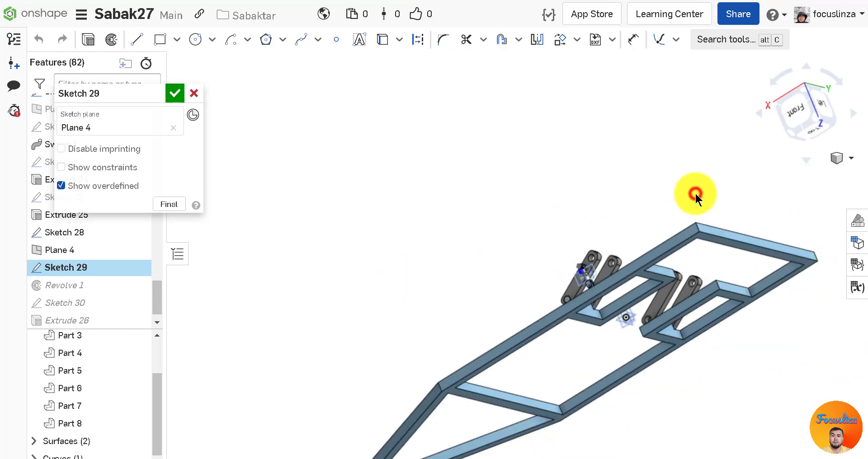
right_click_drag(695, 191, 666, 272)
scroll(666, 272, "up", 8)
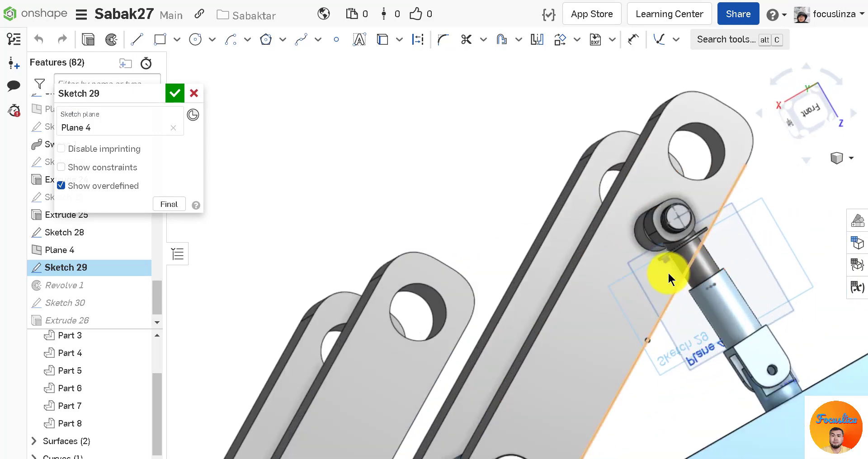
left_click(804, 121)
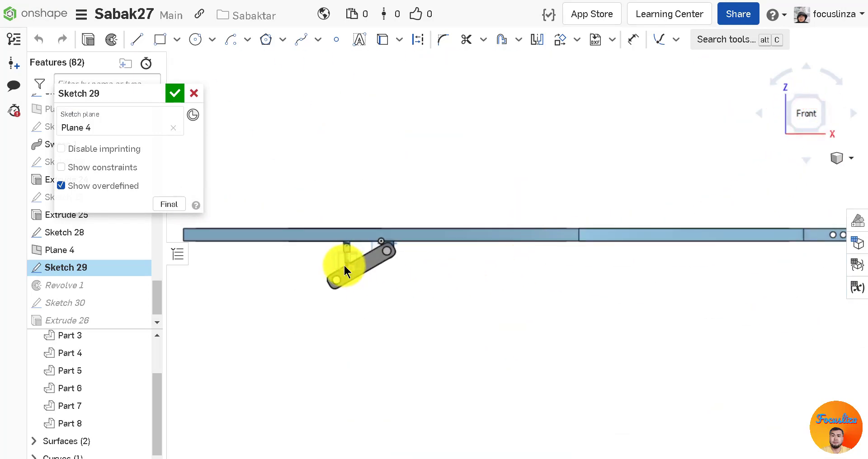
scroll(344, 265, "up", 5)
scroll(360, 283, "up", 4)
scroll(408, 294, "up", 10)
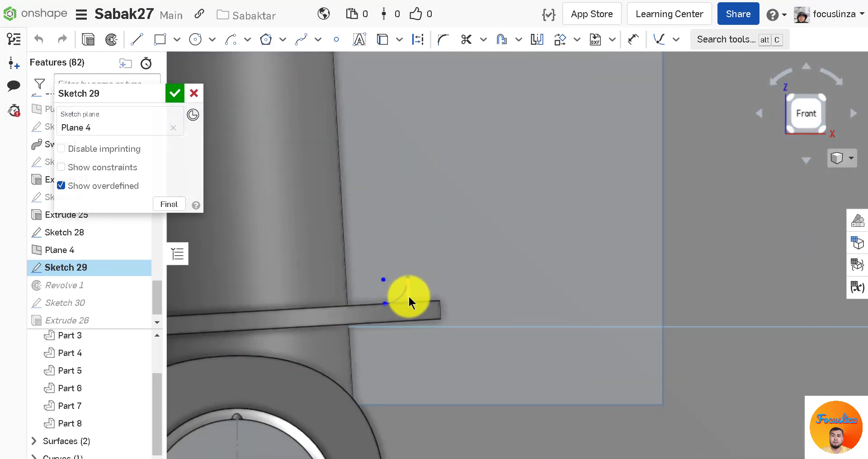
scroll(468, 379, "down", 10)
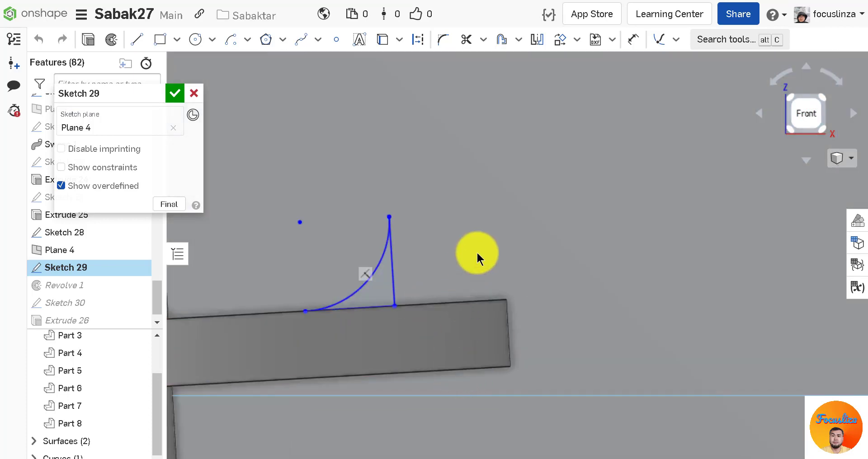
scroll(516, 334, "down", 2)
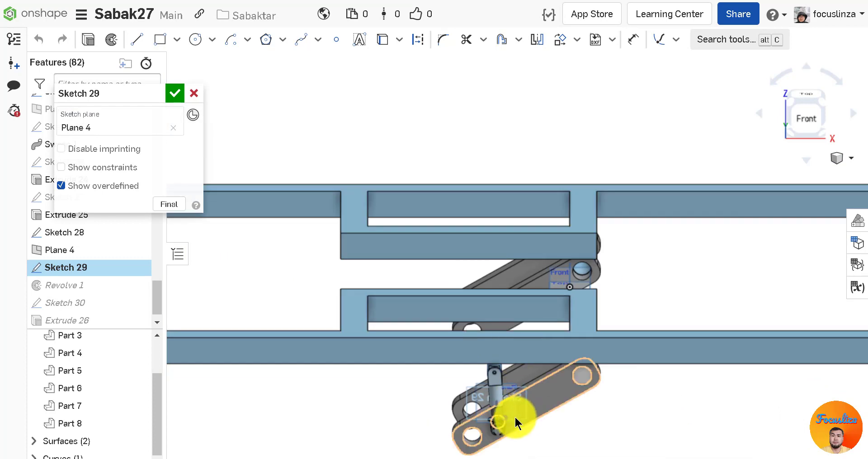
scroll(511, 416, "up", 10)
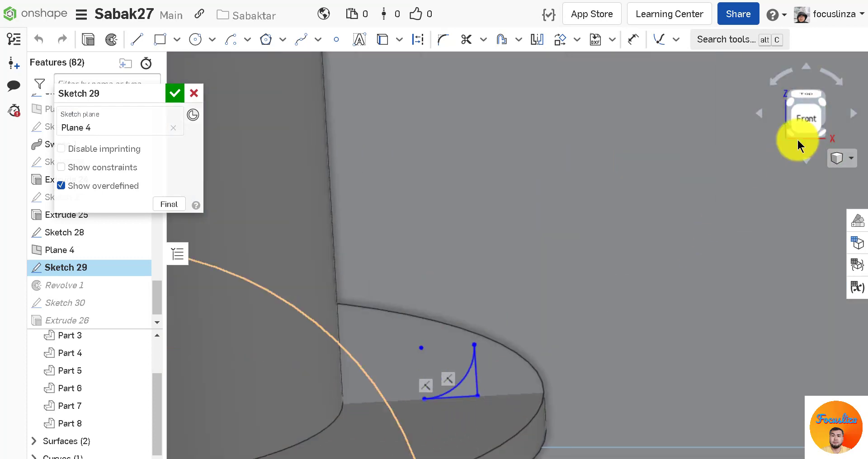
left_click(677, 45)
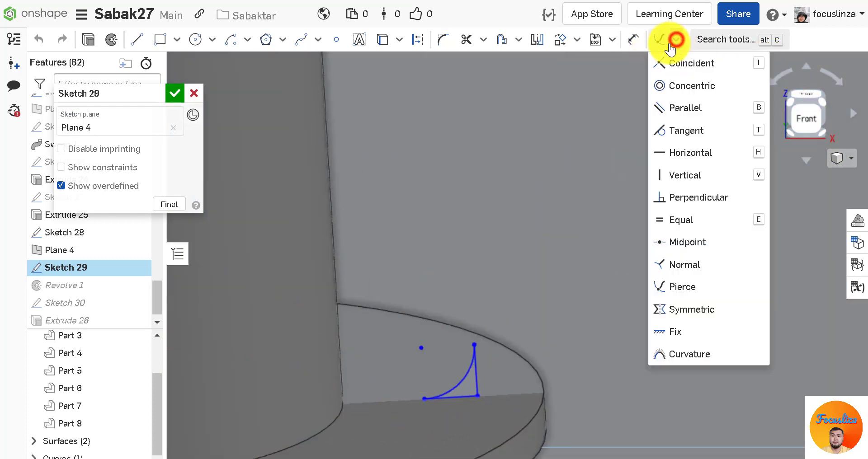
left_click(660, 38)
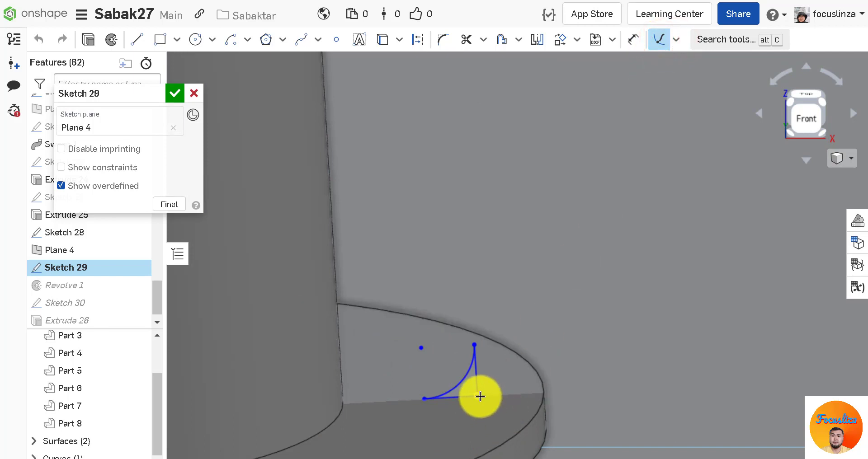
left_click(477, 396)
left_click(543, 392)
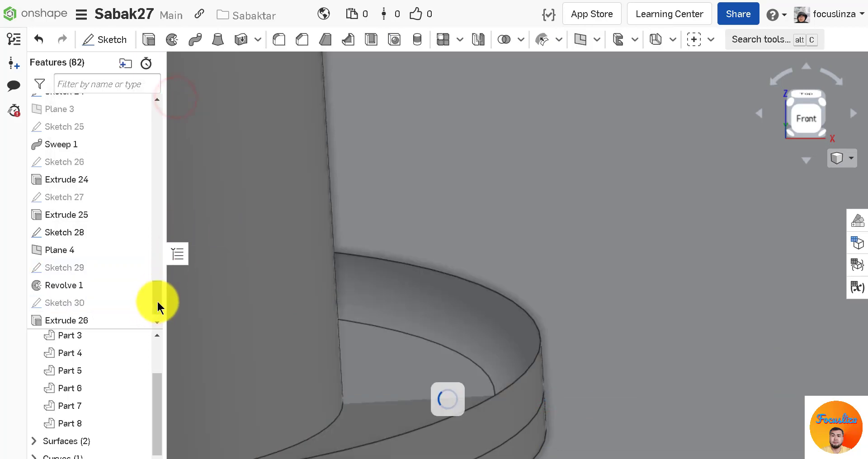
Set the outer circle's diameter in Sketch 30 to 80 mm to enlarge the cylinder's flange, and accept the sketch
scroll(495, 264, "down", 8)
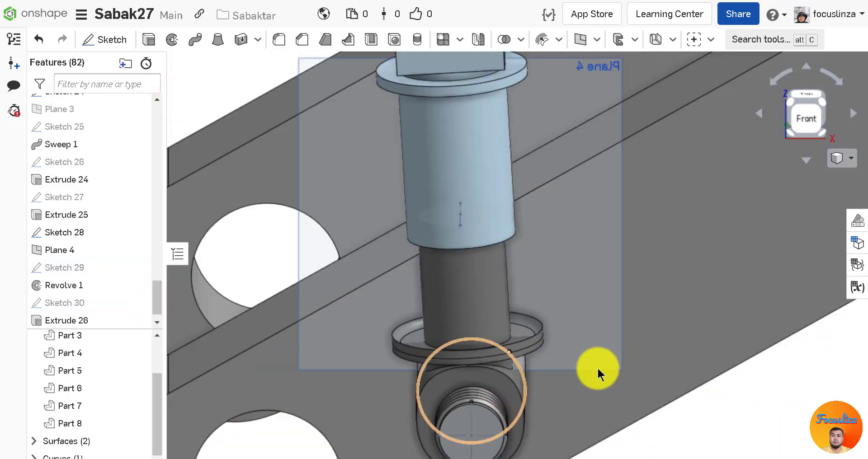
scroll(603, 370, "down", 3)
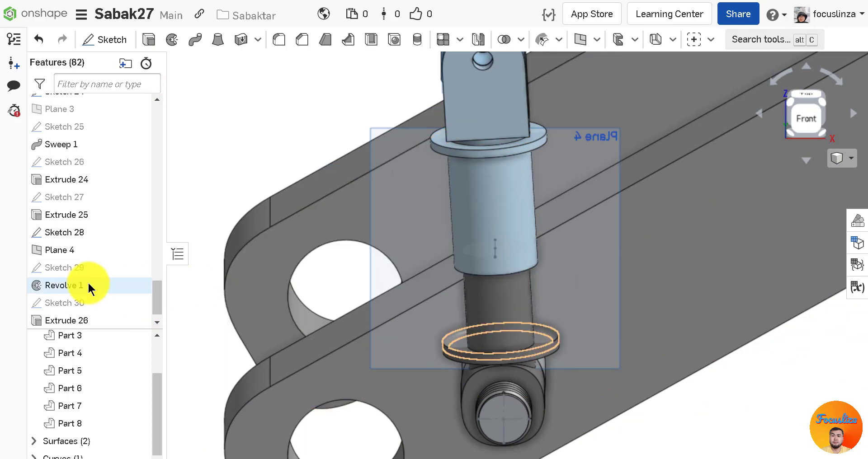
left_click(69, 301)
double_click(69, 301)
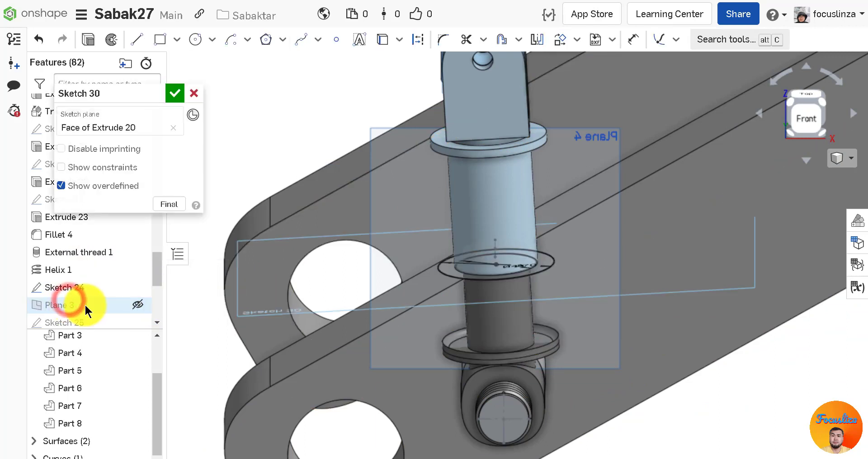
scroll(509, 261, "up", 5)
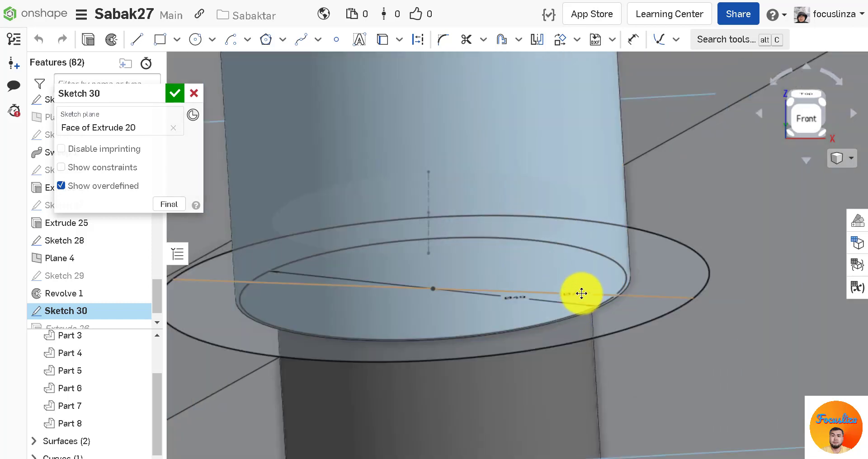
double_click(581, 293)
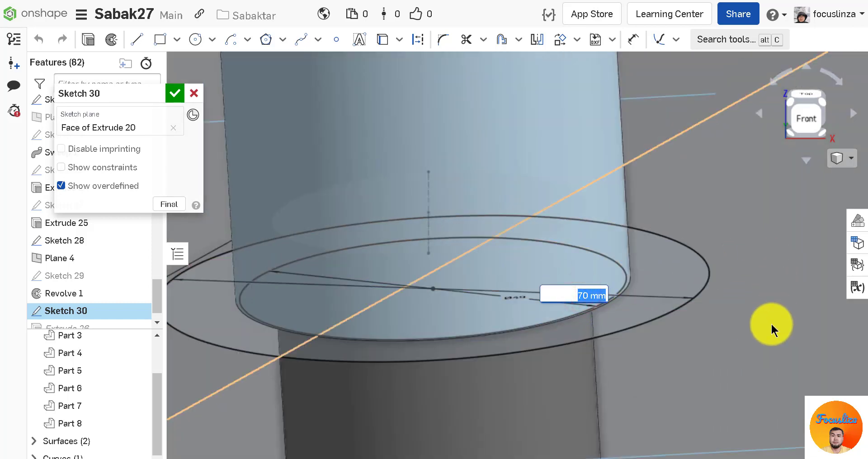
key("Return")
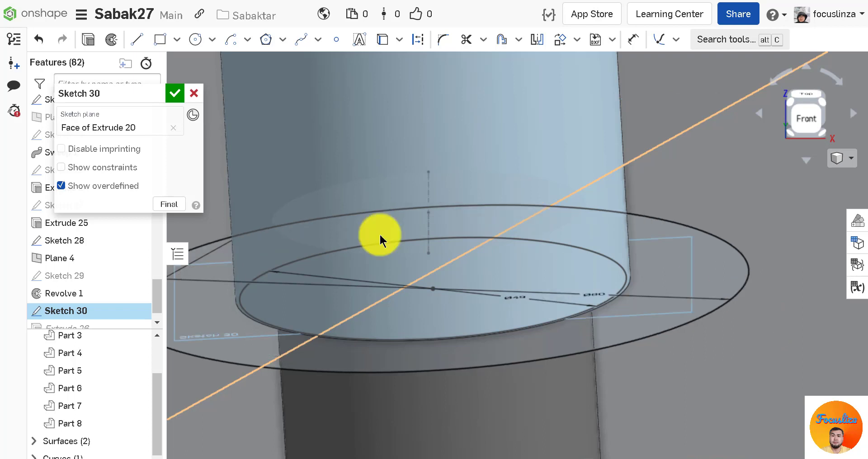
left_click(174, 94)
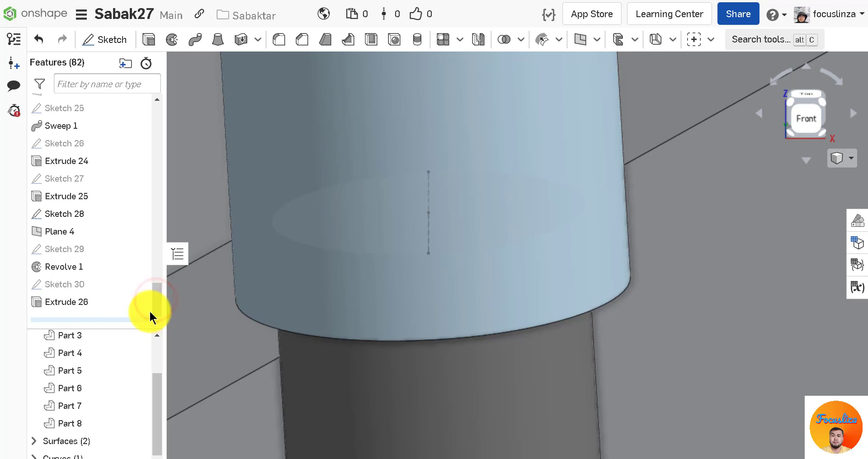
Examine the cylinder's enlarged flange and the rod's collar from the front and from below
scroll(262, 304, "down", 5)
scroll(569, 335, "down", 3)
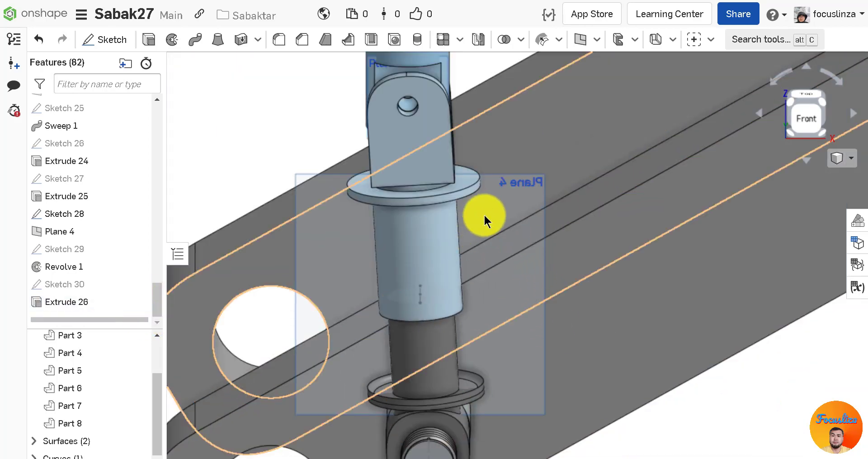
right_click_drag(485, 216, 484, 217)
key("shift+1")
scroll(526, 309, "down", 8)
scroll(523, 219, "up", 7)
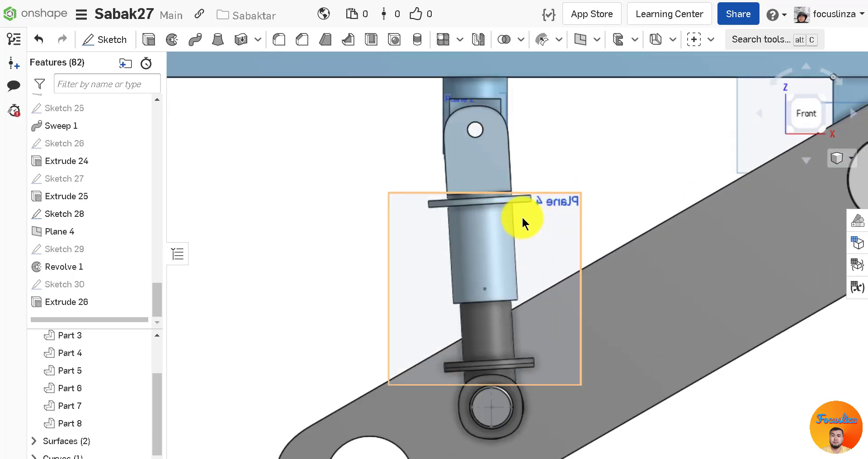
scroll(522, 216, "up", 1)
scroll(520, 204, "down", 6)
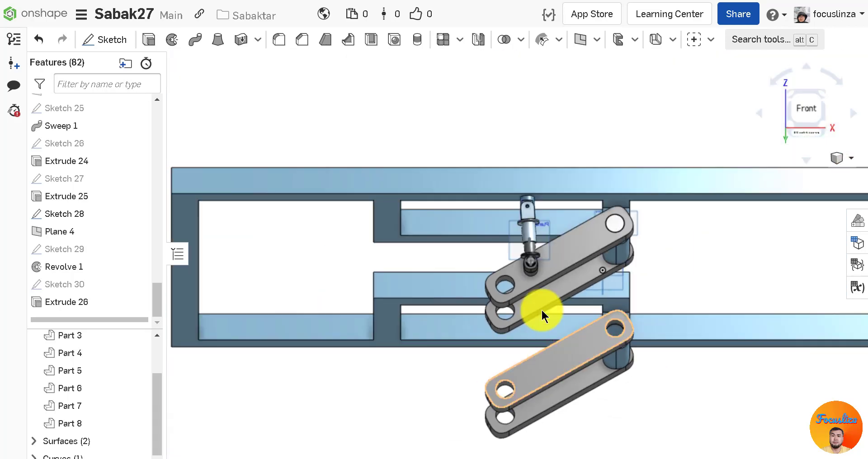
right_click_drag(528, 244, 529, 203)
scroll(530, 215, "up", 4)
scroll(555, 334, "down", 6)
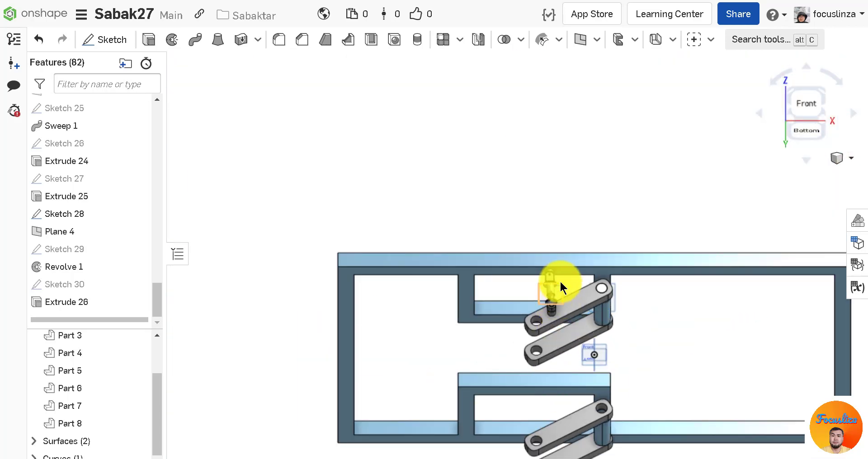
scroll(560, 287, "up", 8)
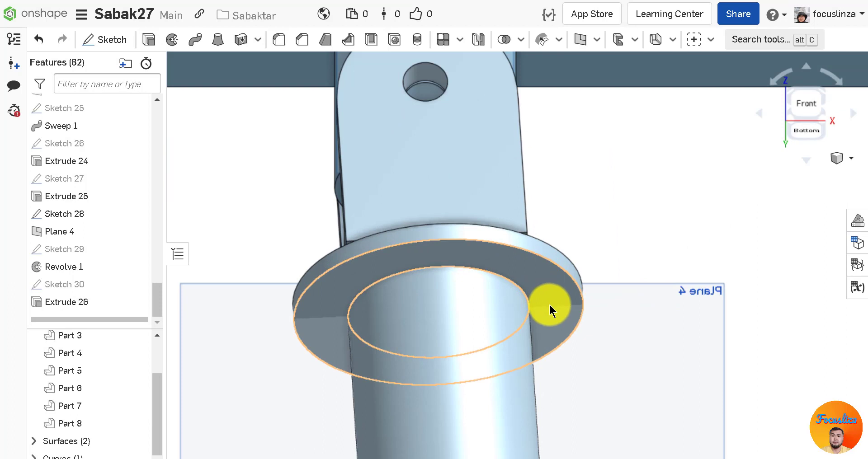
scroll(548, 302, "up", 2)
scroll(552, 307, "down", 1)
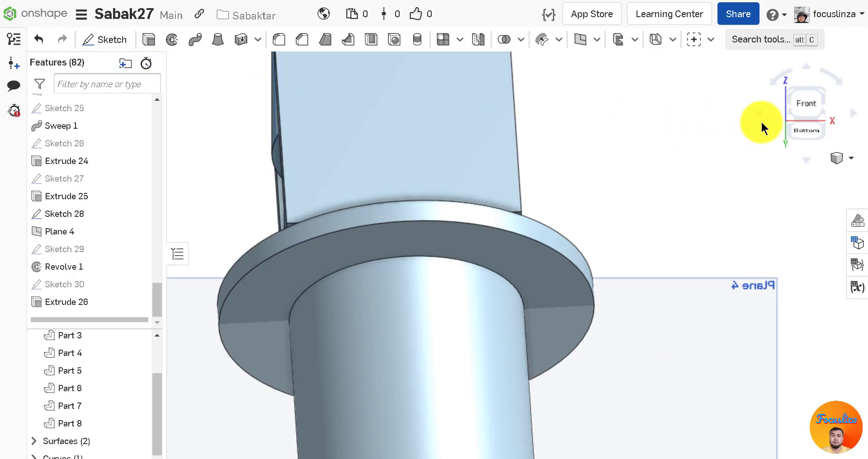
Start a new sketch on Plane 4, viewed from the front beside the flange's outer edge
left_click(802, 109)
scroll(356, 253, "up", 5)
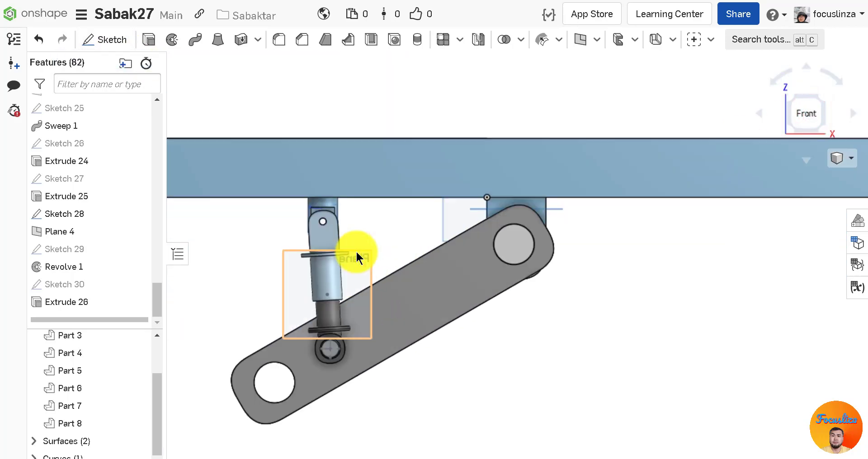
scroll(341, 254, "up", 8)
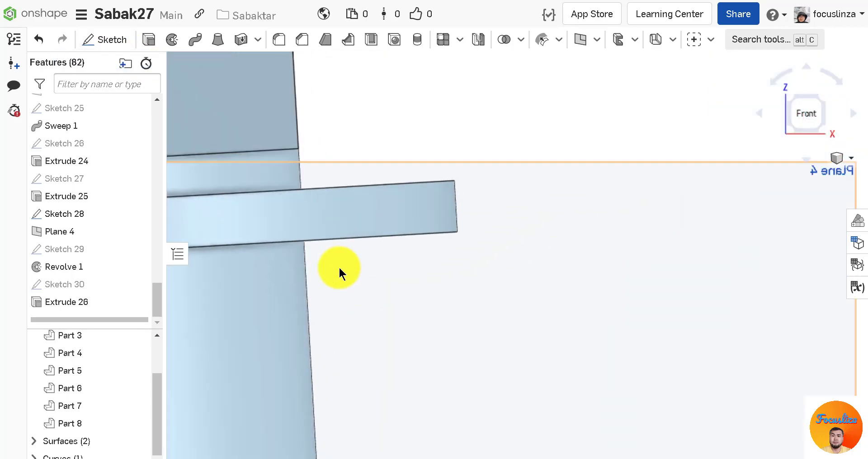
scroll(450, 238, "up", 4)
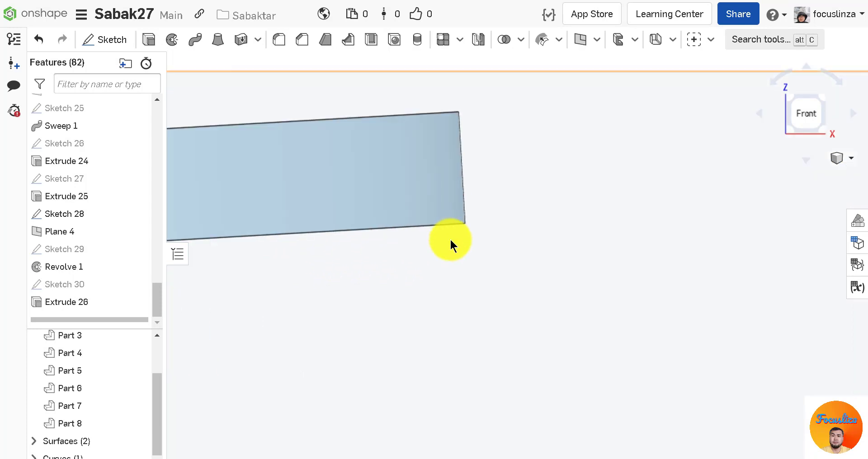
left_click(105, 39)
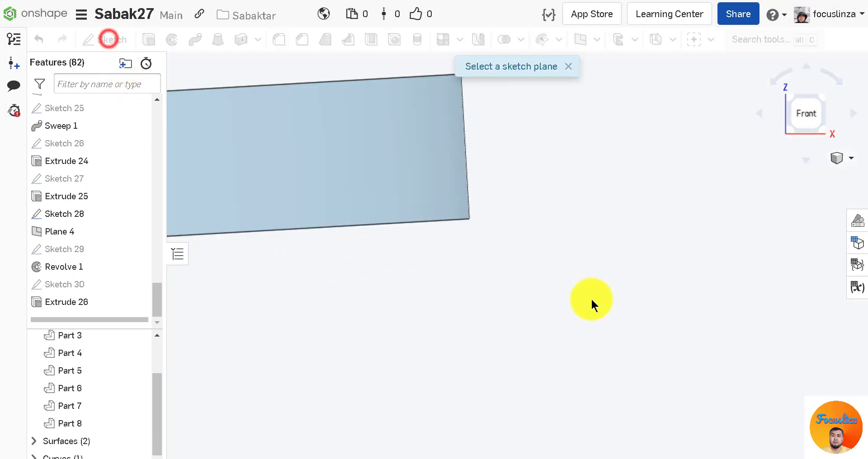
left_click(590, 300)
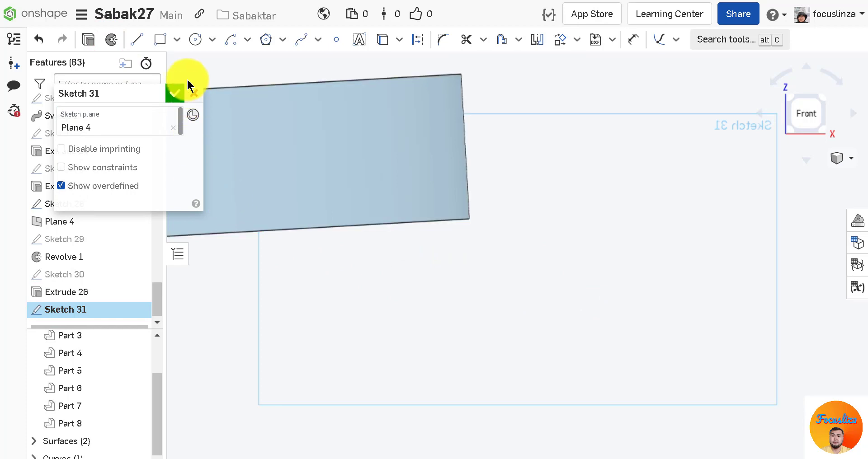
Draw a 4 mm by 4 mm rectangle at the outer lower corner of the cylinder's flange
left_click(161, 39)
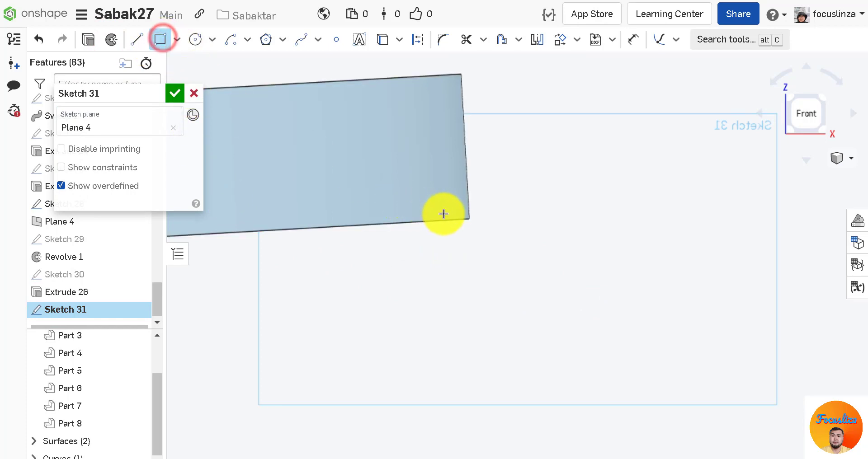
scroll(469, 221, "up", 2)
scroll(470, 222, "up", 2)
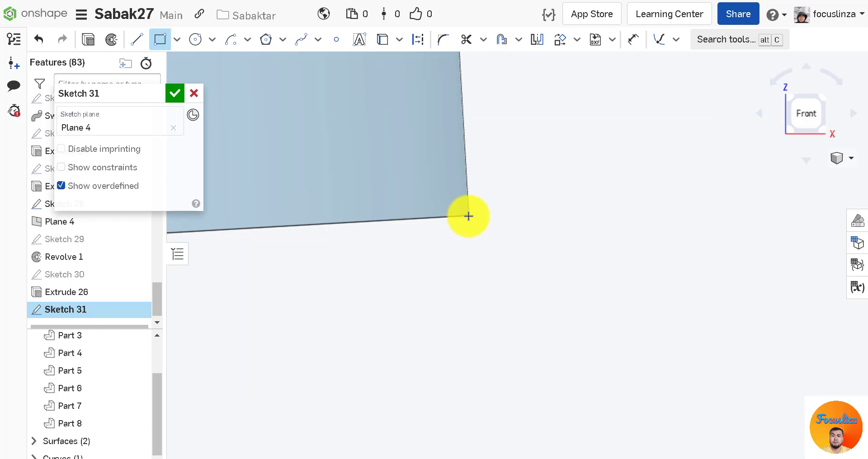
left_click(468, 216)
left_click(340, 309)
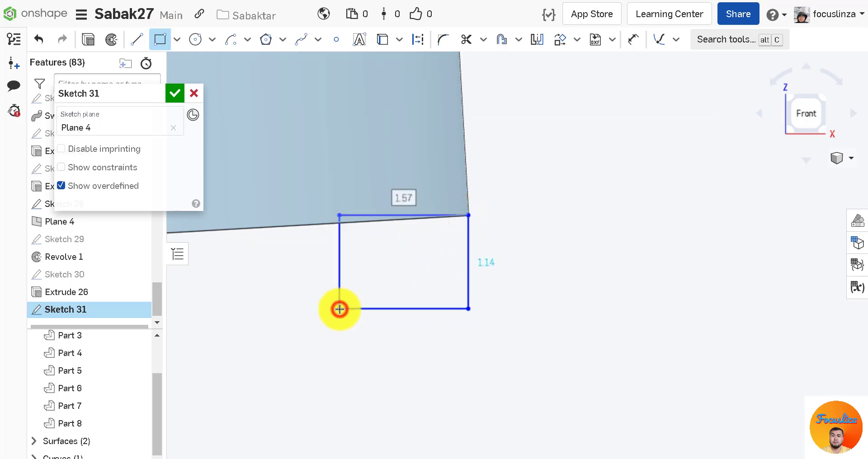
type("4")
key("Tab")
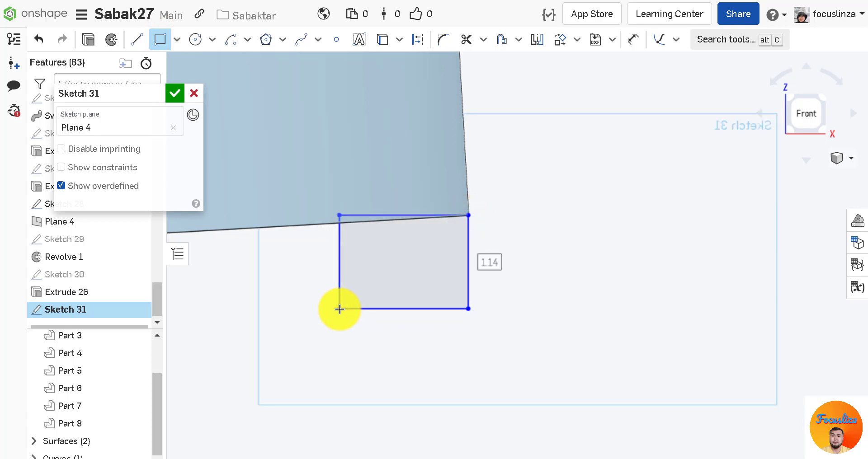
type("4")
key("Return")
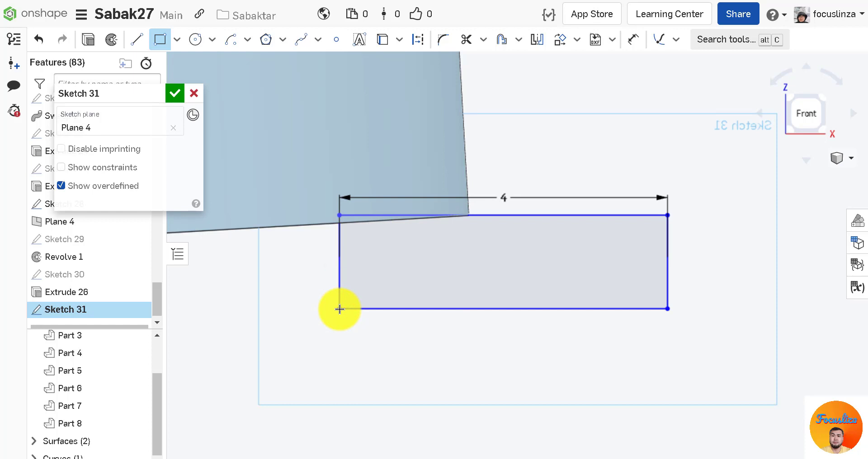
scroll(347, 340, "down", 5)
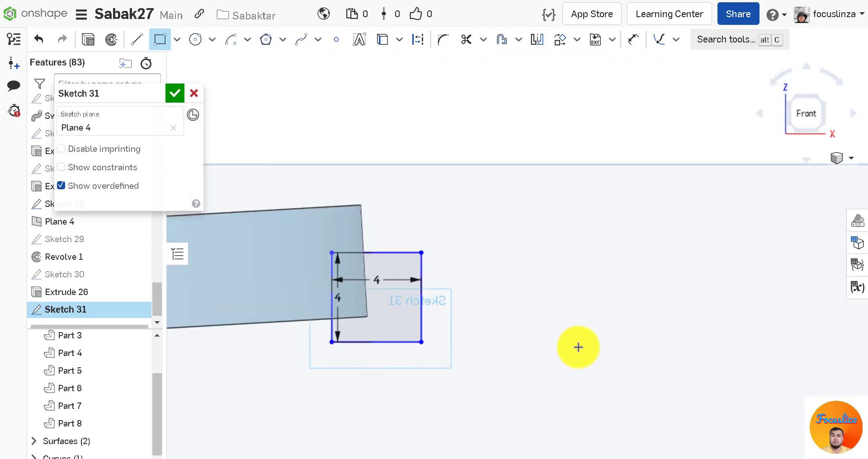
scroll(597, 375, "down", 4)
scroll(591, 425, "up", 1)
scroll(591, 425, "up", 1)
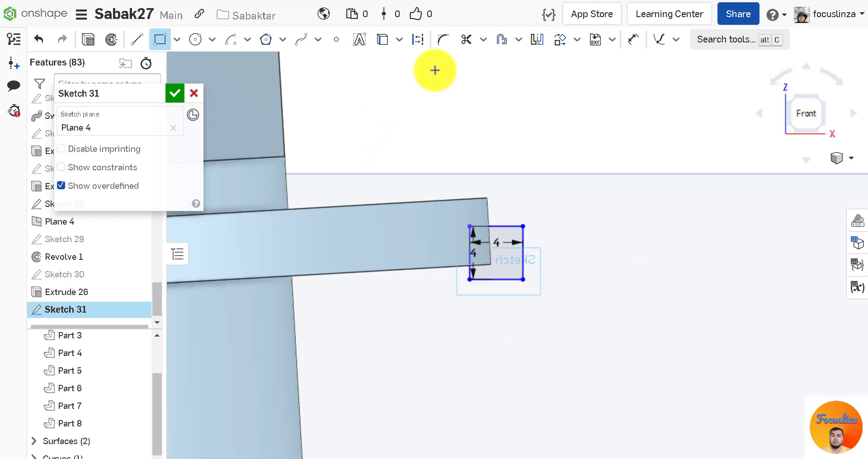
Constrain the 4 mm square's upper outer corner to the flange's lower circular edge with a Pierce constraint
left_click(660, 39)
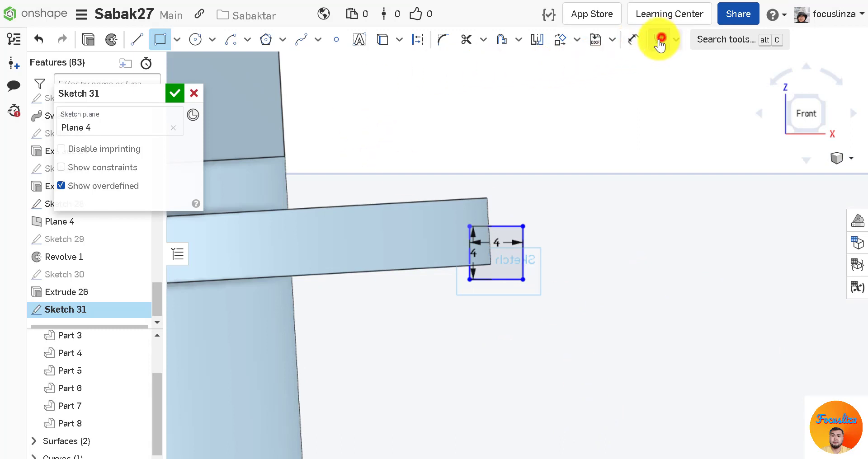
left_click(523, 226)
left_click(457, 268)
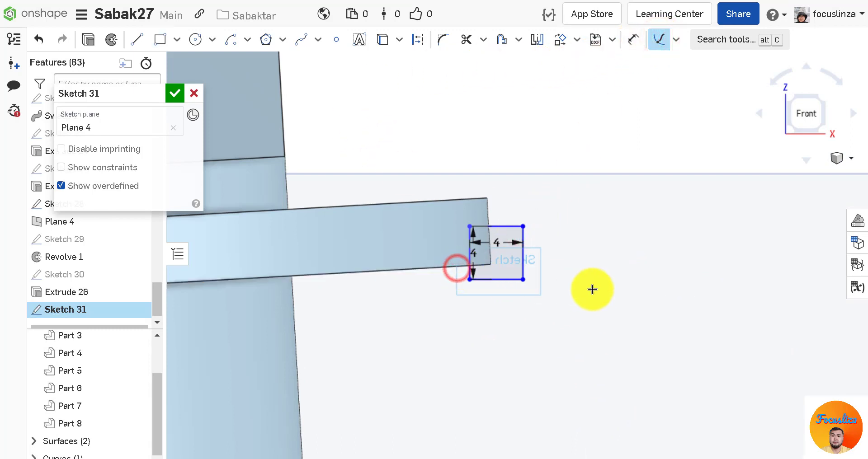
scroll(606, 321, "down", 1)
scroll(523, 340, "up", 4)
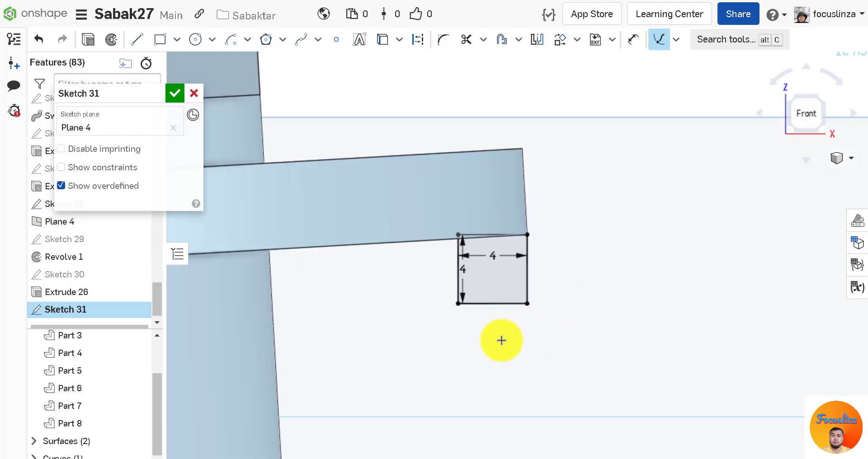
Draw a quarter arc of radius 4 mm centred on the square's lower inner corner, and trim away the square's inner and lower sides
left_click(231, 40)
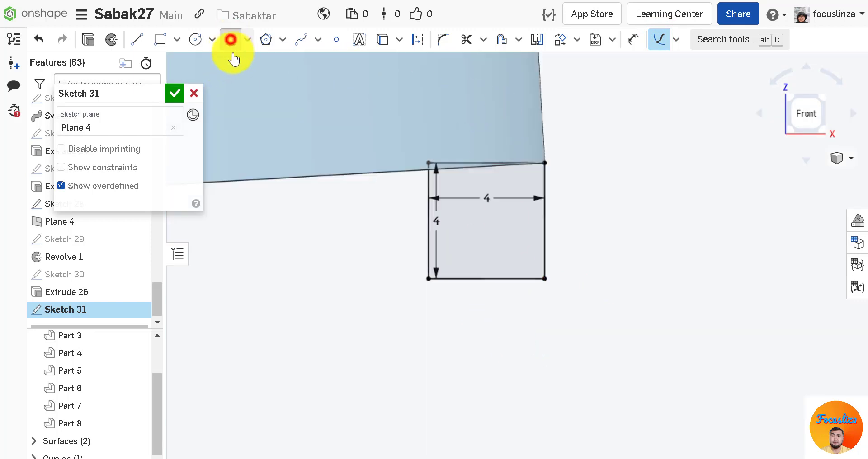
left_click(428, 279)
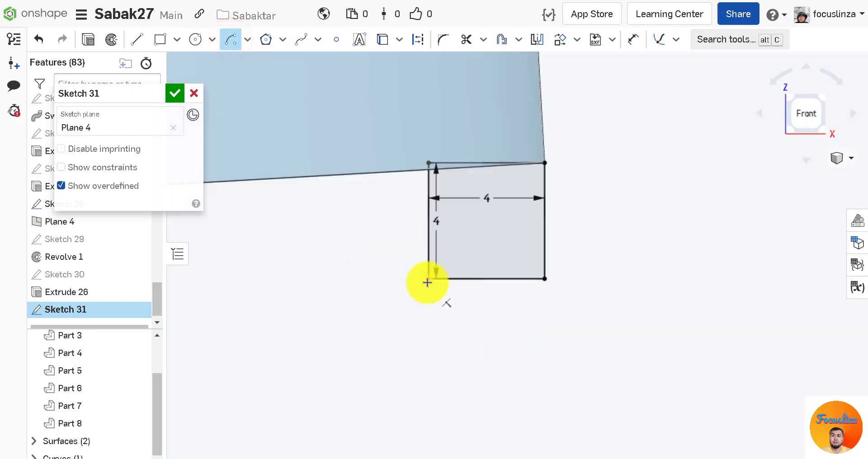
left_click(428, 162)
left_click(542, 278)
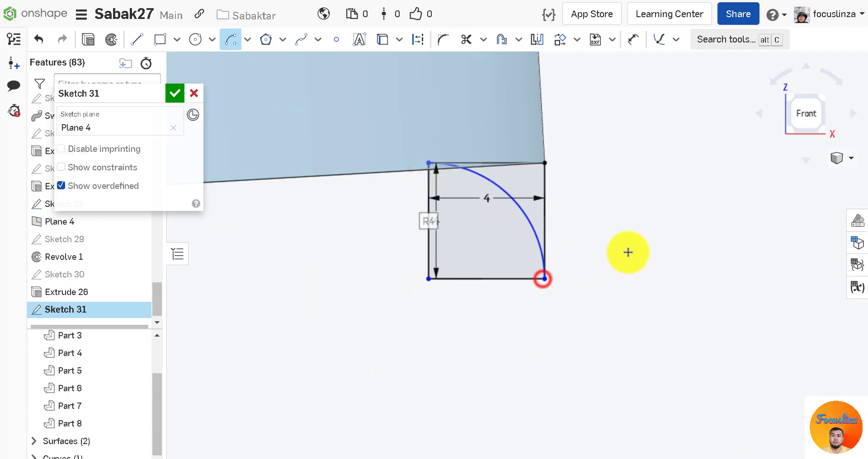
left_click(469, 42)
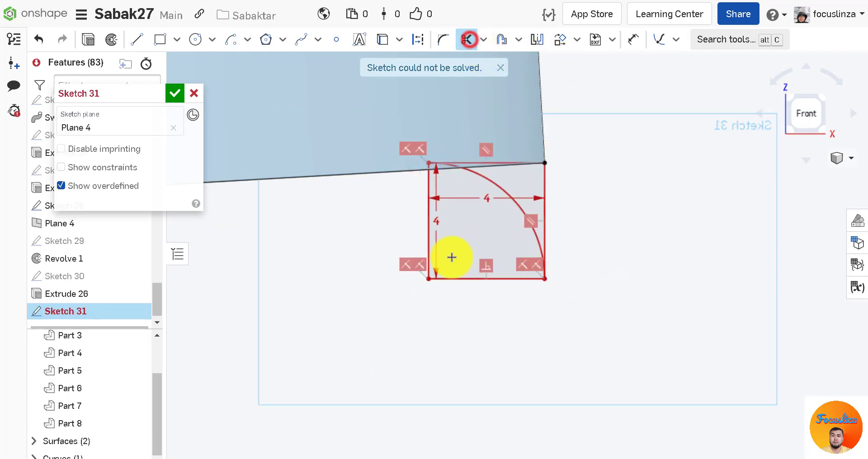
mouse_move(395, 229)
left_mouse_down()
mouse_move(482, 263)
mouse_move(546, 354)
left_mouse_up()
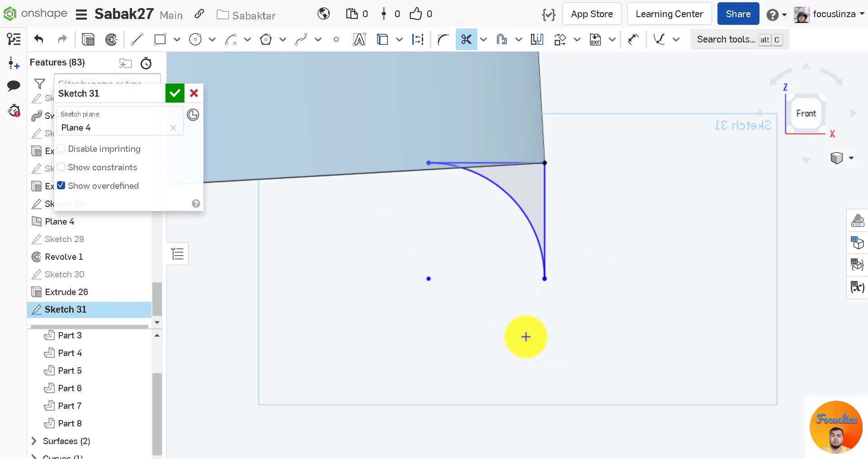
Rotate the arc-sided profile 3.5 degrees about its lower tip with the sketch Transform tool and finish Sketch 31
scroll(466, 341, "down", 2)
scroll(452, 226, "up", 2)
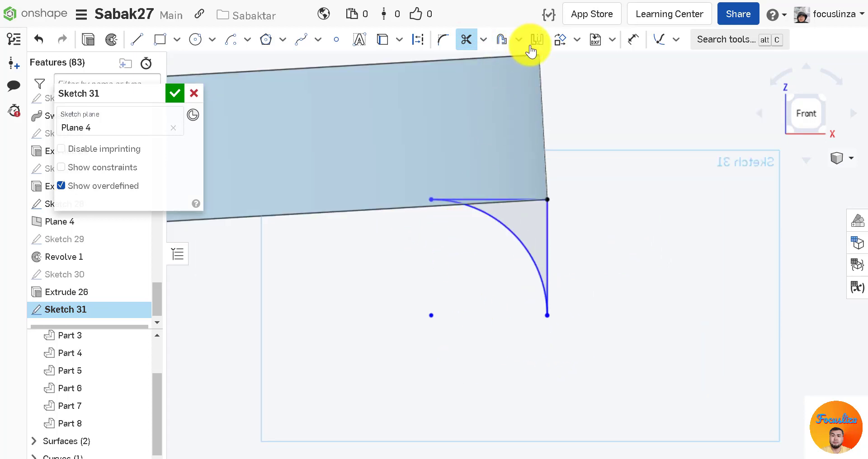
left_click(560, 39)
mouse_move(398, 171)
left_mouse_down()
mouse_move(581, 338)
mouse_move(585, 331)
left_mouse_up()
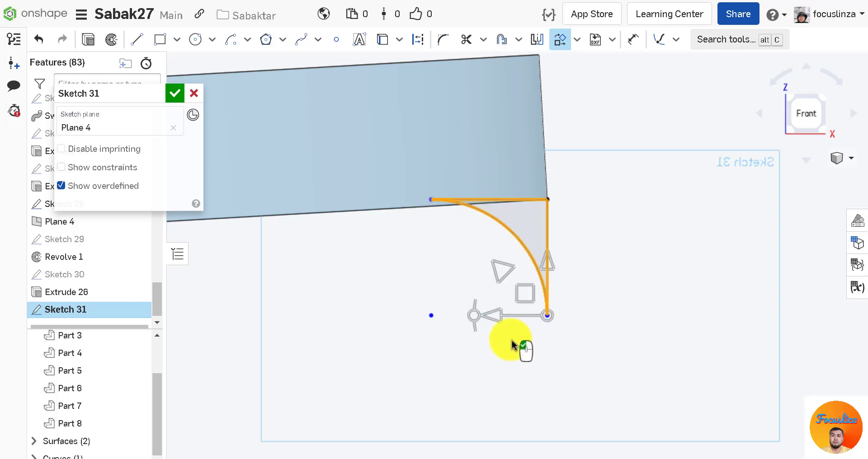
left_click_drag(474, 316, 476, 316)
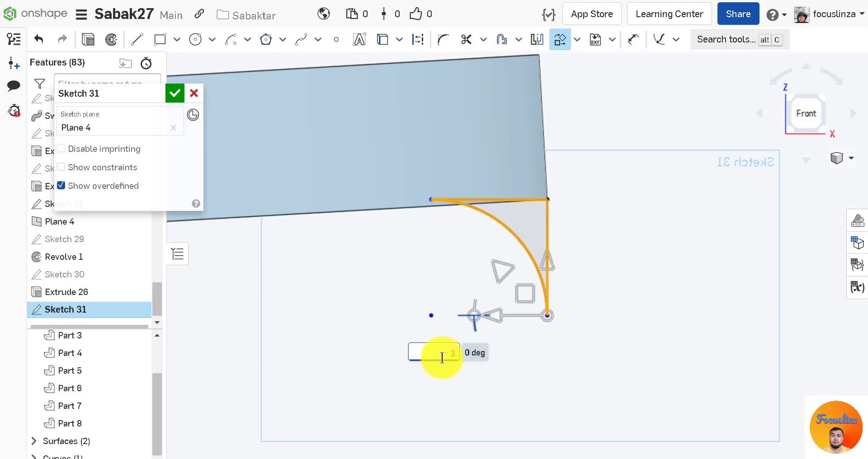
key("Return")
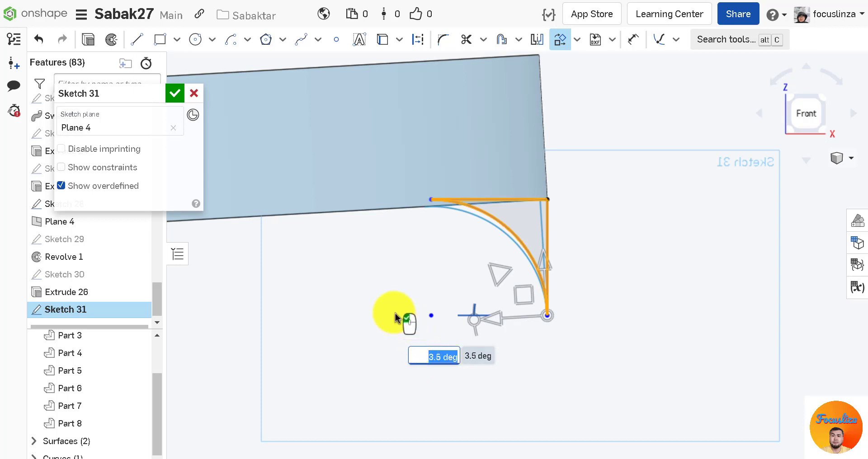
left_click(175, 94)
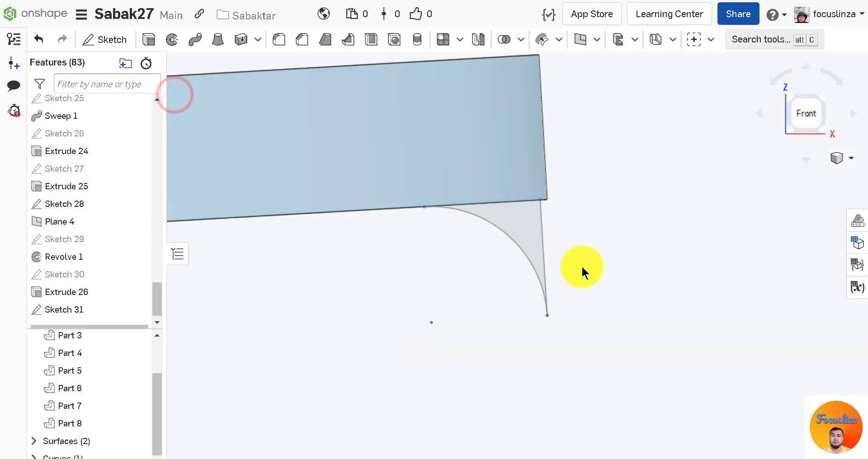
Reopen Sketch 31 and pierce the rotated profile's upper outer corner to the flange's lower circular edge
double_click(73, 315)
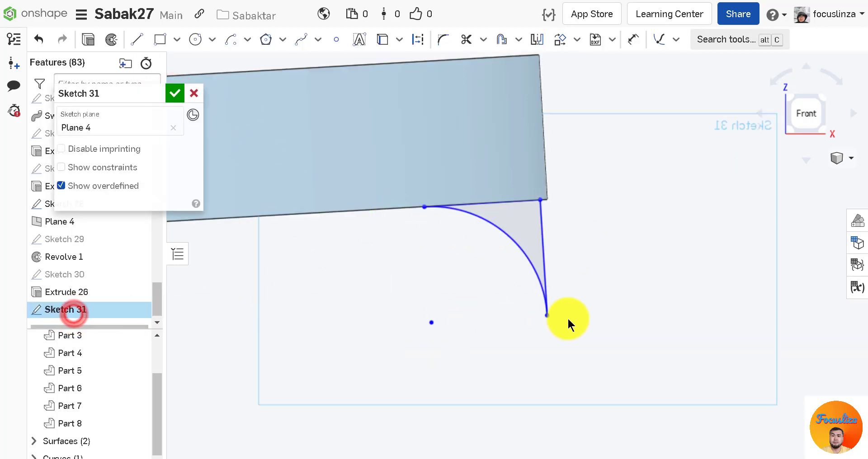
left_click(655, 41)
left_click(549, 200)
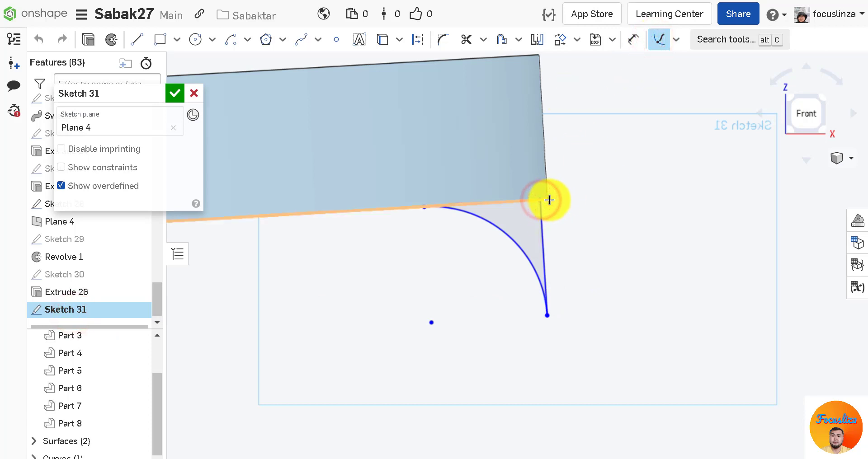
left_click(547, 199)
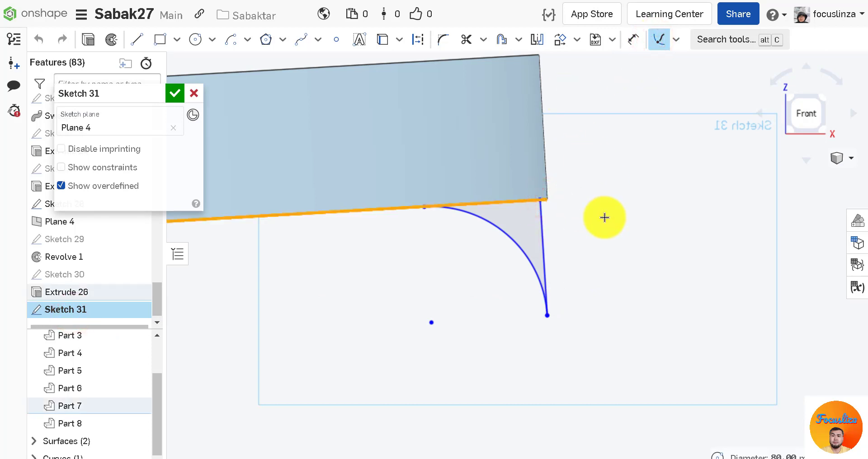
right_click_drag(581, 250, 572, 283)
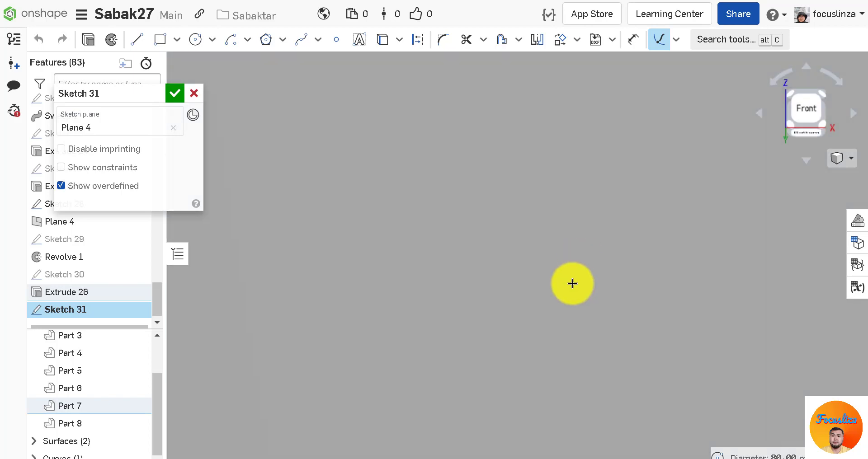
scroll(620, 283, "down", 10)
scroll(618, 224, "up", 5)
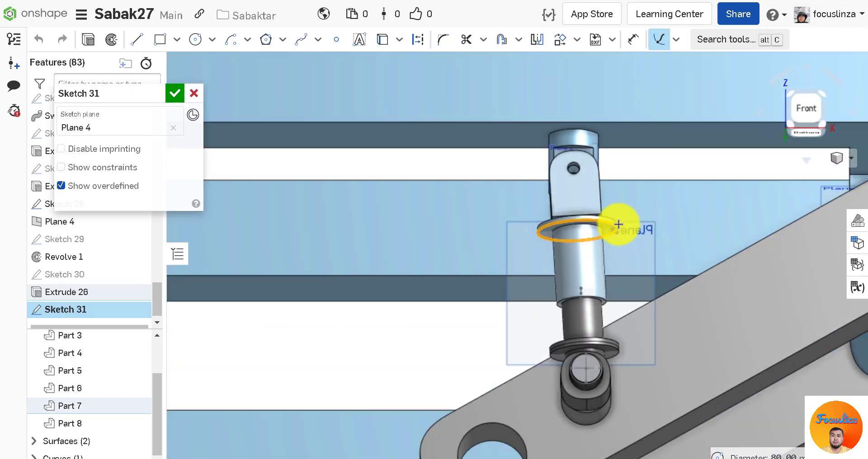
scroll(618, 224, "up", 10)
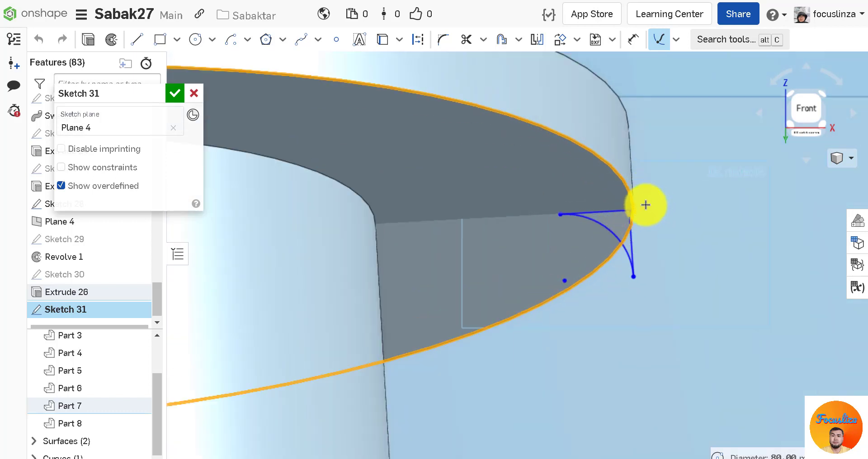
scroll(645, 205, "up", 5)
left_click(659, 39)
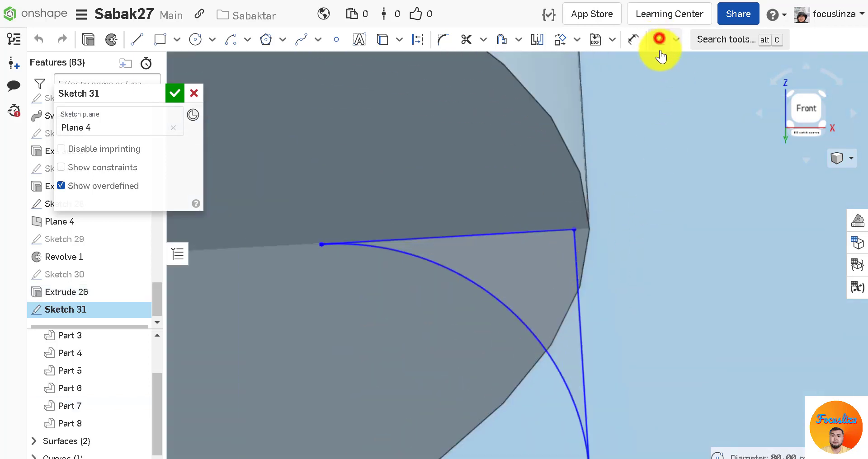
left_click(575, 230)
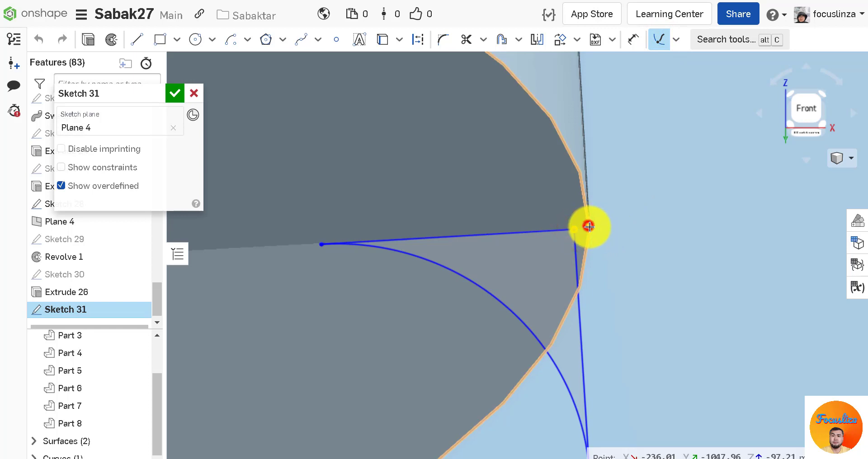
left_click(588, 226)
Revolve the Sketch 31 profile fully around the flange's circular edge as an Add operation merged with all parts
scroll(458, 206, "down", 5)
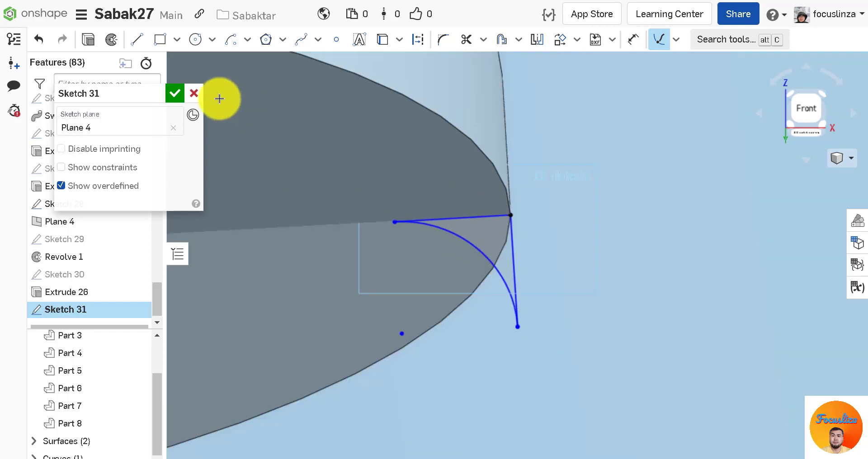
left_click(110, 40)
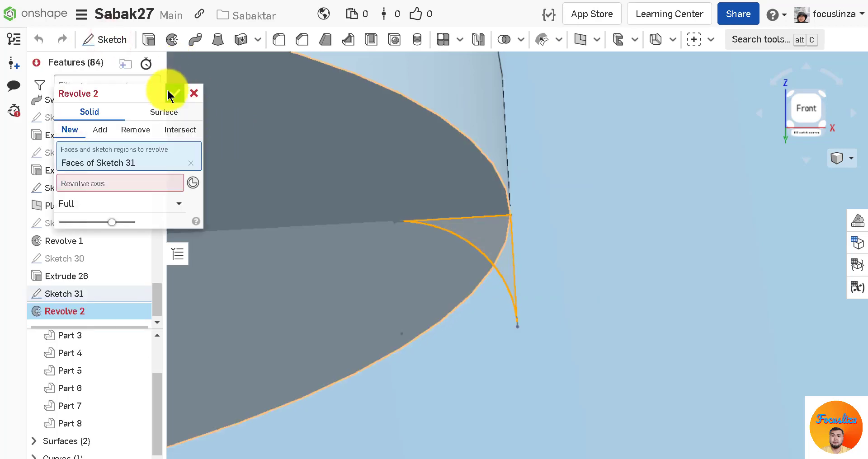
left_click(168, 185)
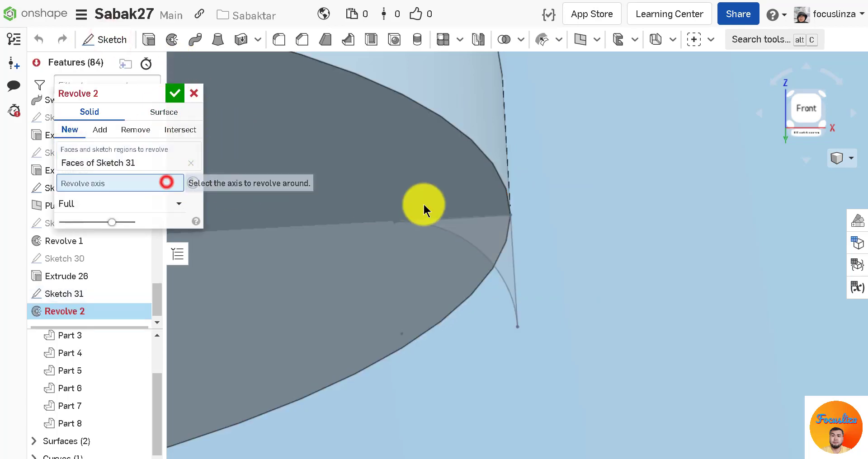
left_click(493, 166)
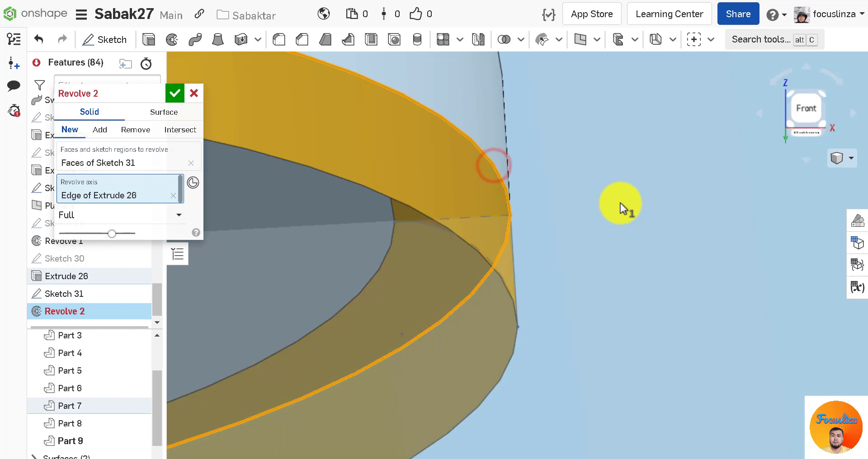
left_click(104, 131)
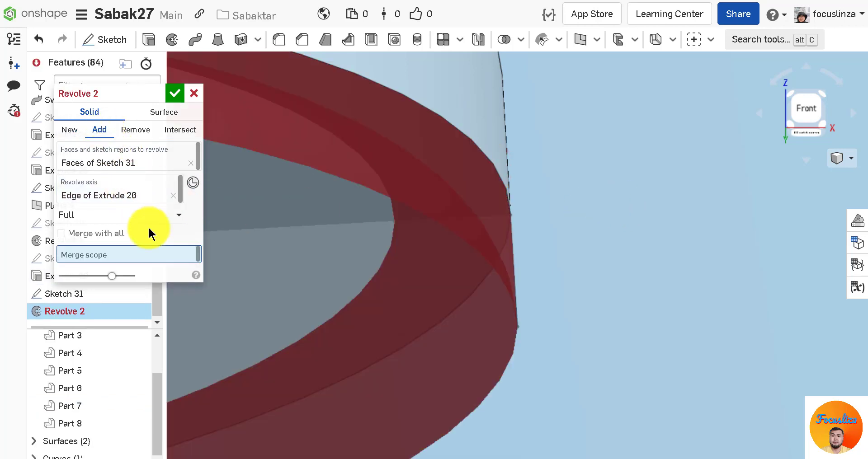
left_click(92, 235)
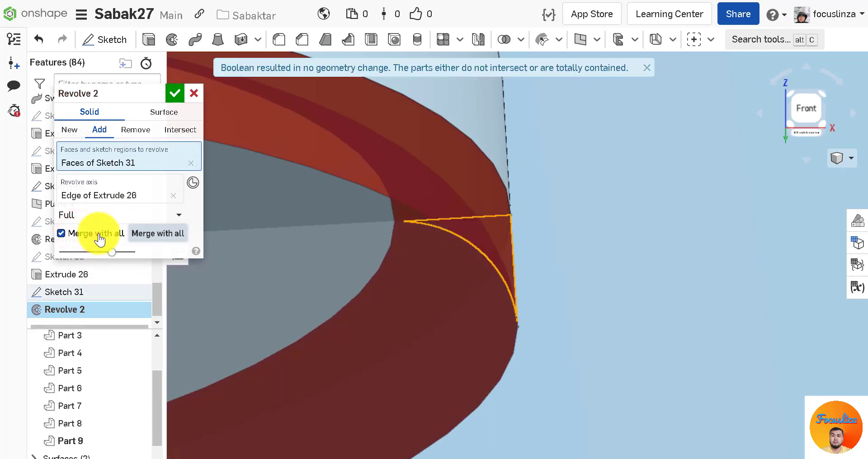
Try the Symmetric and One direction types for the revolve and return it to Full
scroll(814, 234, "down", 6)
scroll(748, 269, "down", 3)
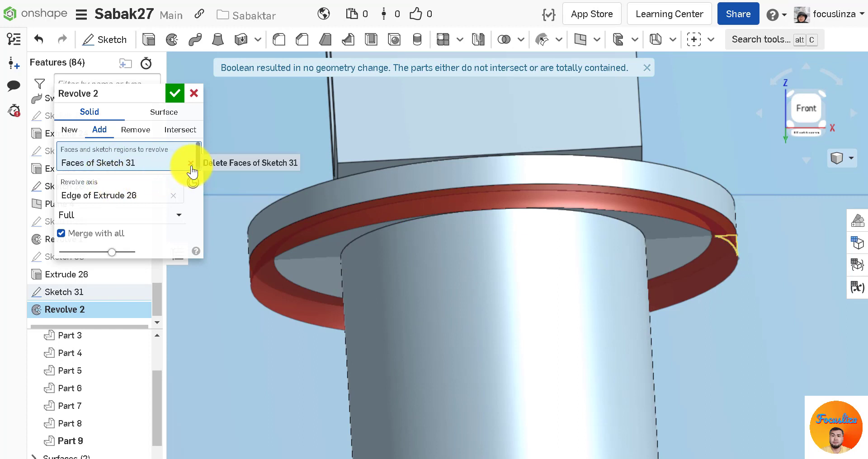
left_click(137, 216)
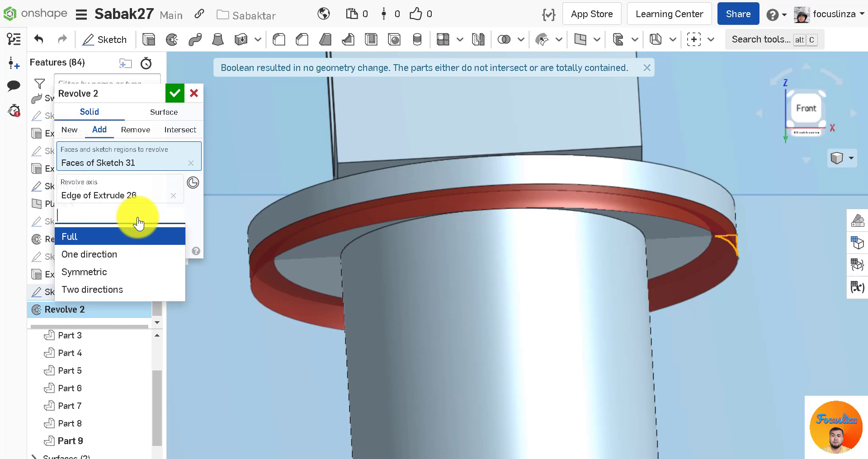
left_click(97, 271)
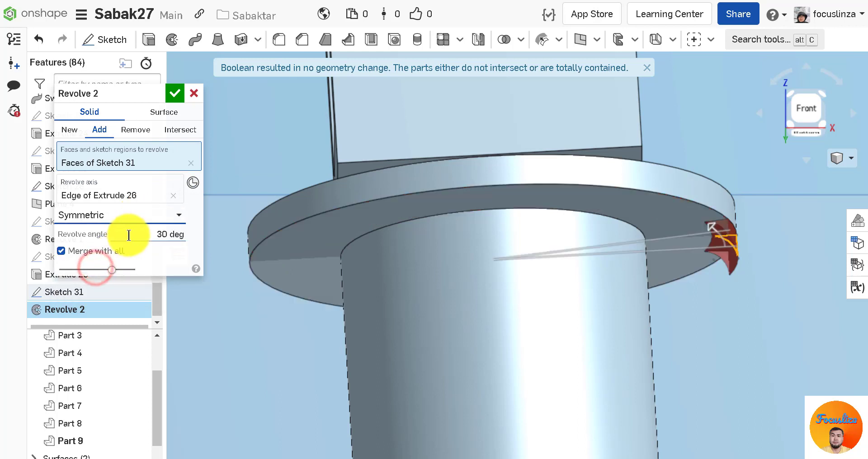
left_click(133, 217)
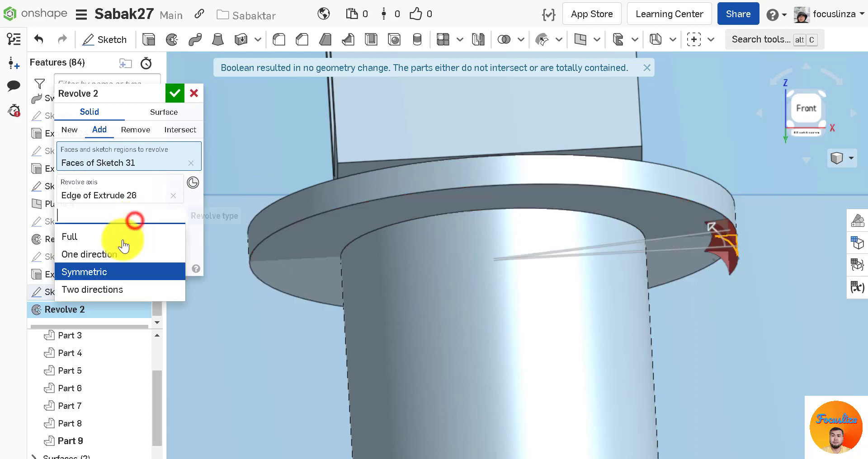
left_click(111, 254)
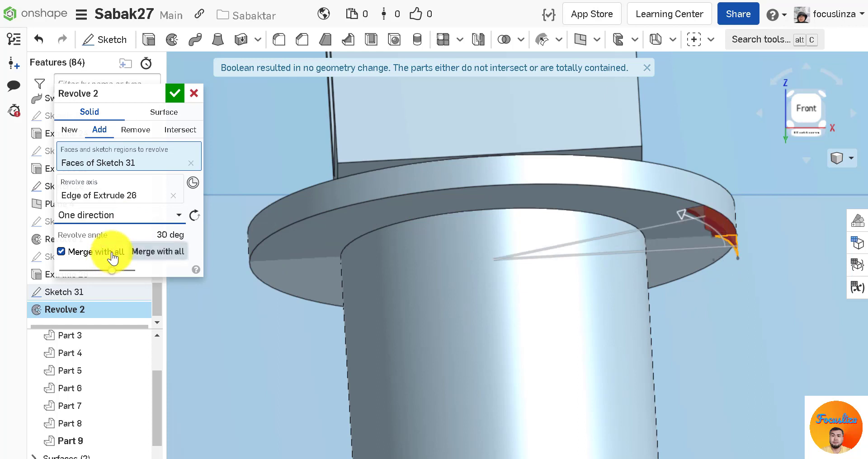
left_click(104, 216)
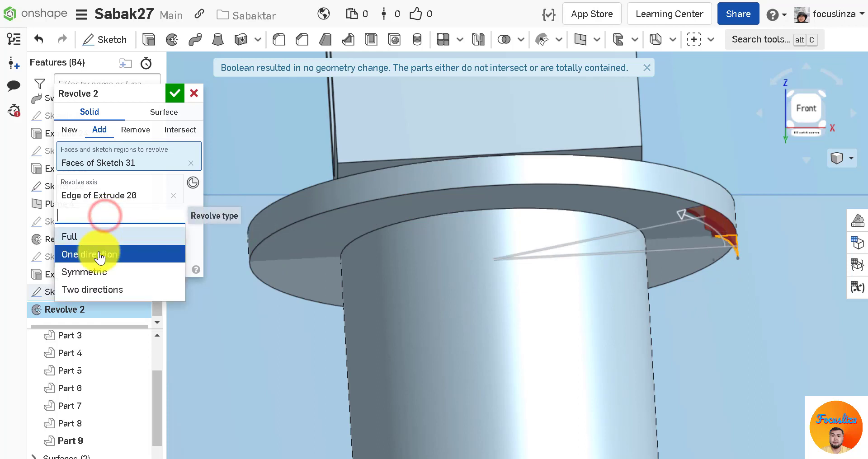
left_click(80, 236)
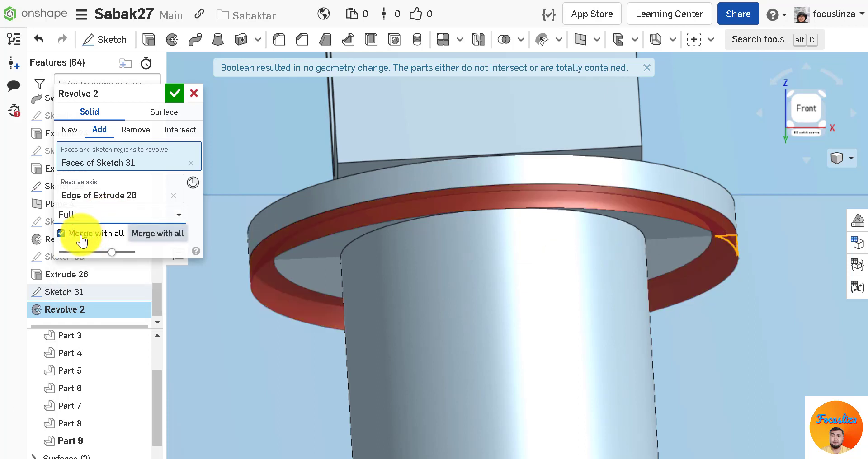
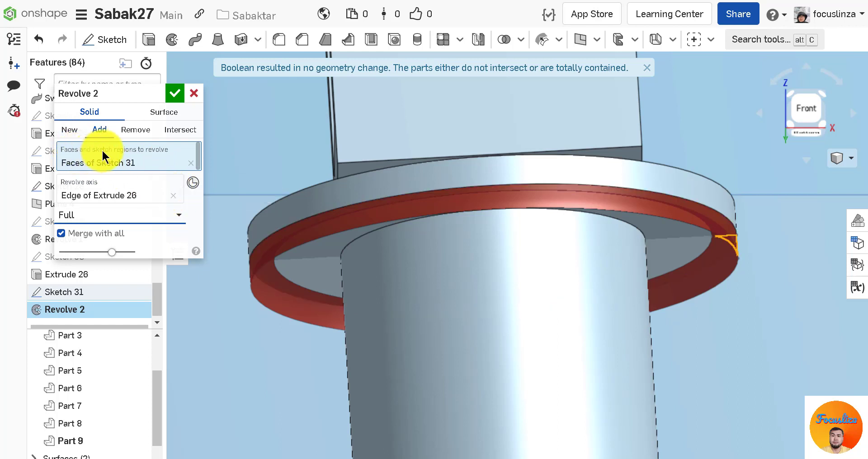
Clear the revolve's Sketch 31 faces, inspect the profile where it meets the flange's lower edge, and cancel the revolve
left_click(190, 164)
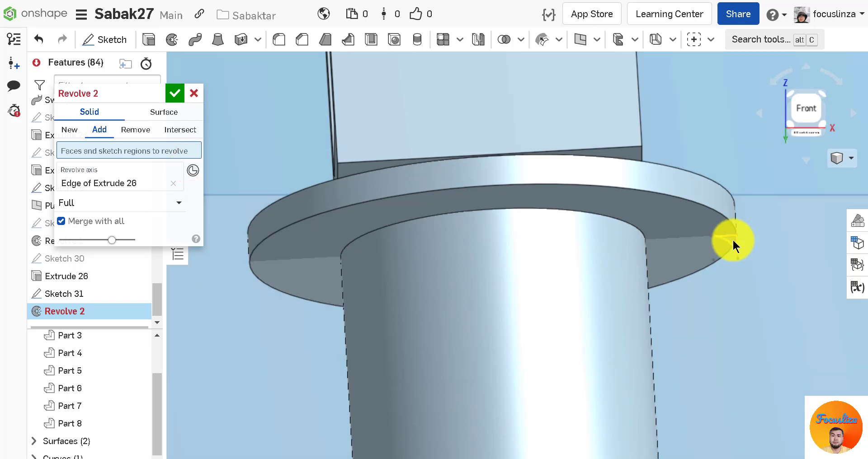
scroll(760, 248, "up", 5)
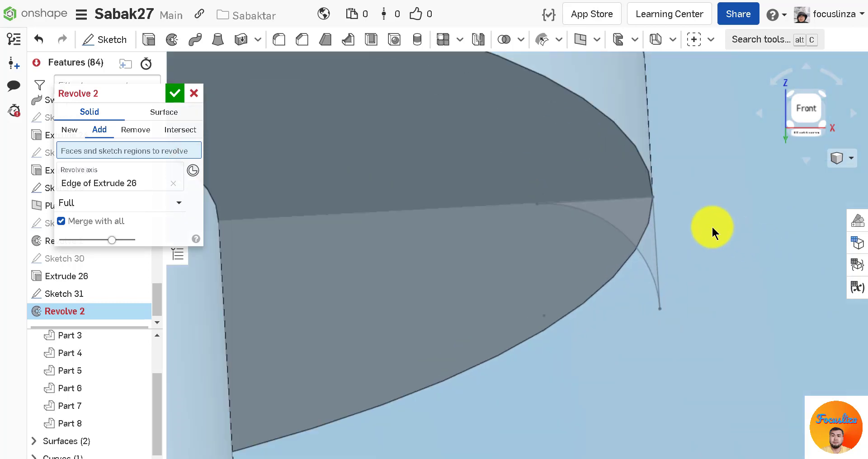
scroll(642, 224, "up", 3)
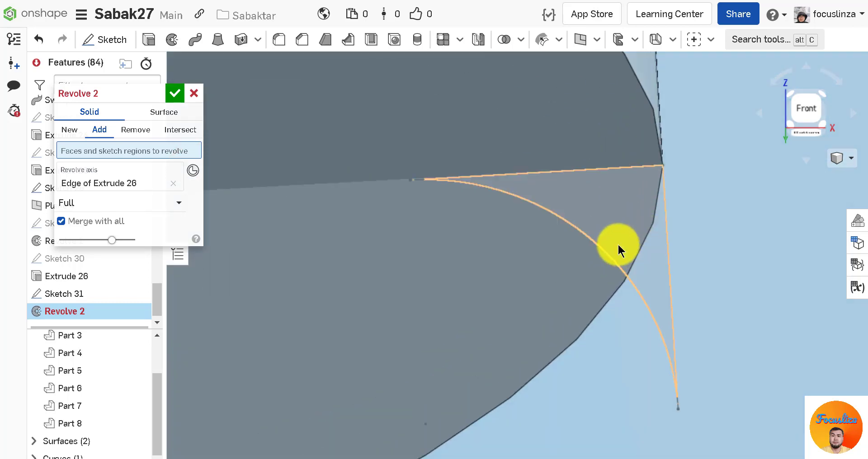
scroll(678, 230, "down", 10)
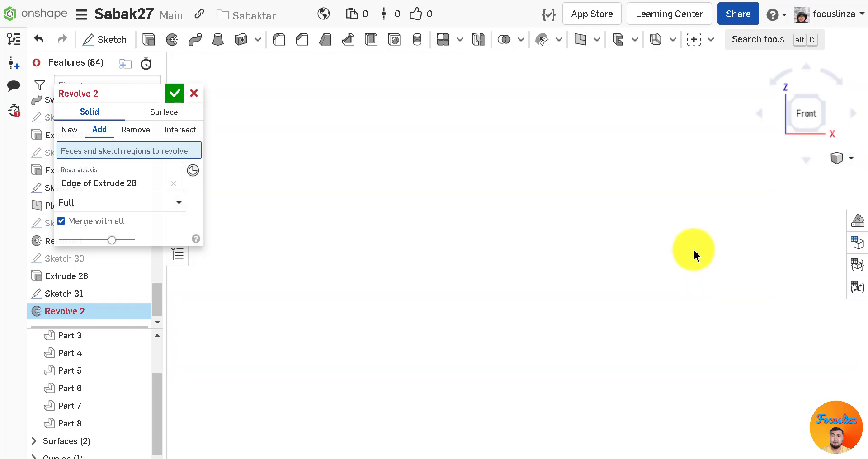
scroll(622, 238, "down", 2)
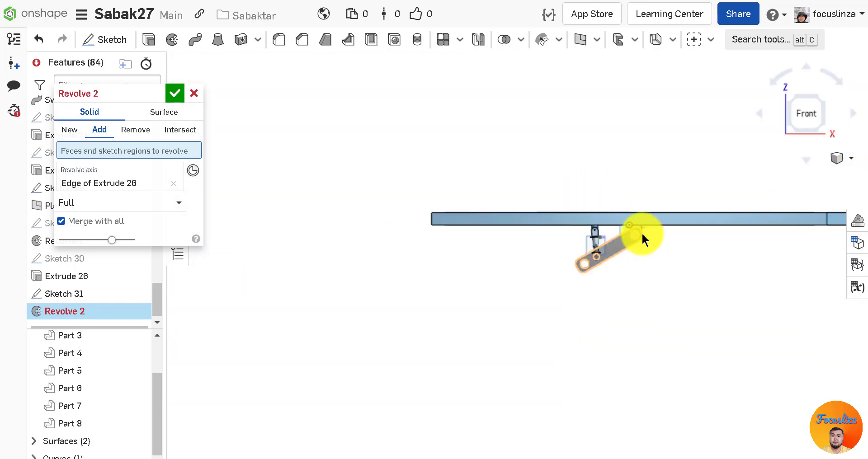
scroll(537, 240, "up", 8)
scroll(413, 272, "up", 10)
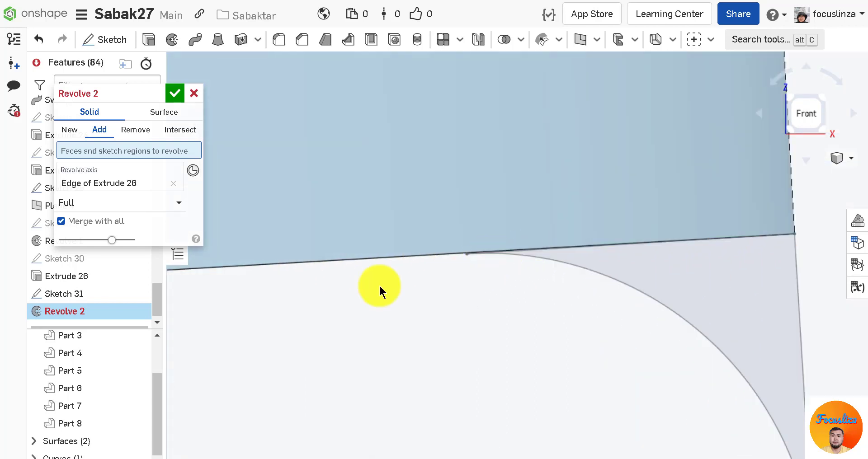
left_click(193, 94)
Reopen Sketch 31, rotate the arc-sided profile 0.2 degrees about its lower tip with the Transform tool, and finish the sketch
double_click(65, 302)
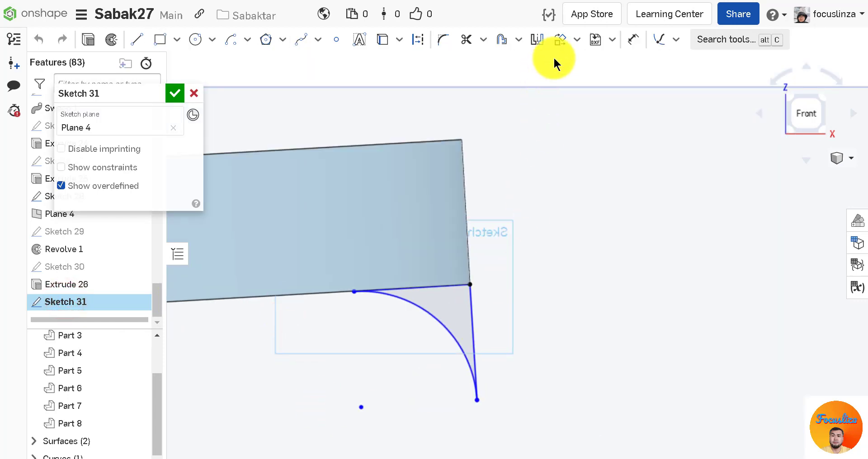
left_click(559, 40)
left_click_drag(528, 427, 308, 237)
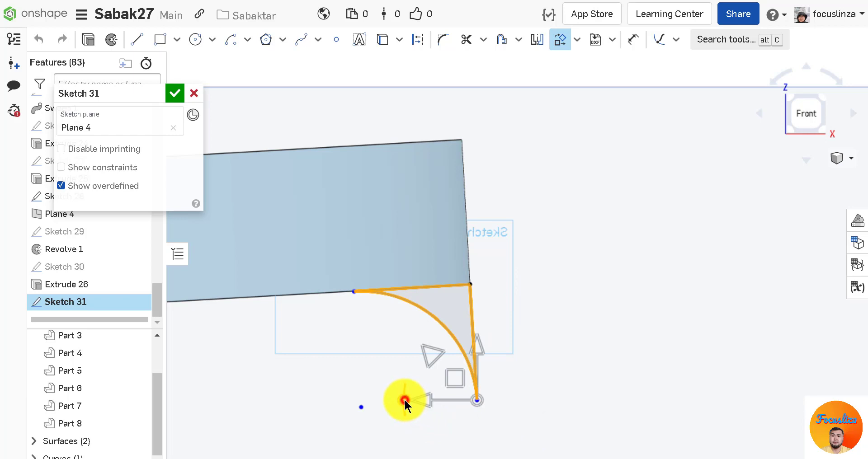
left_click_drag(405, 398, 404, 398)
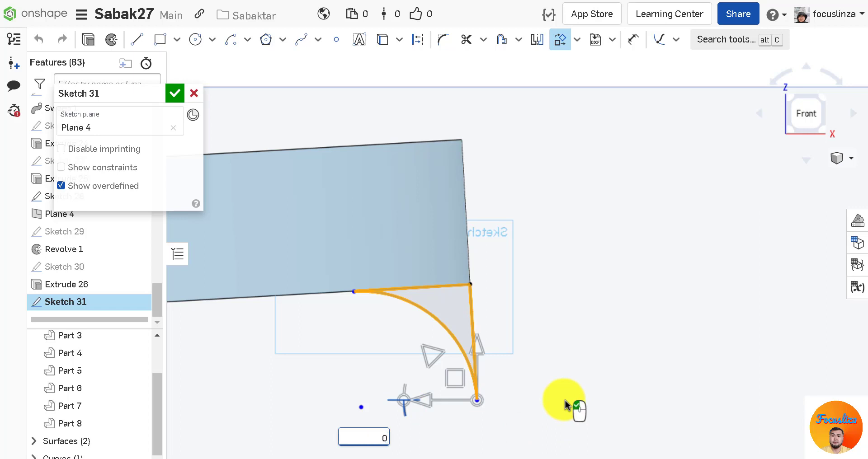
key("Return")
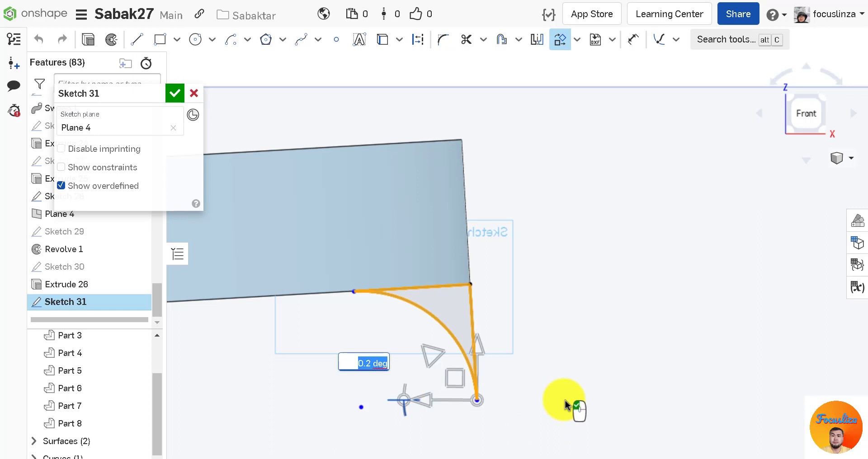
key("Up")
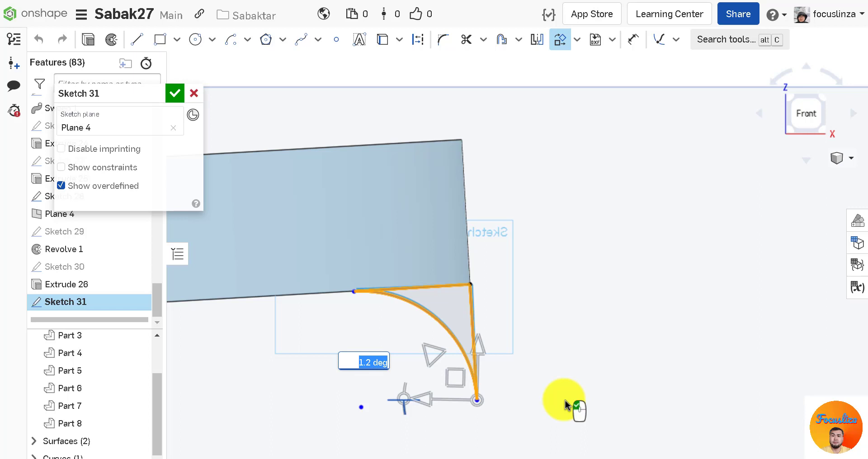
key("Down")
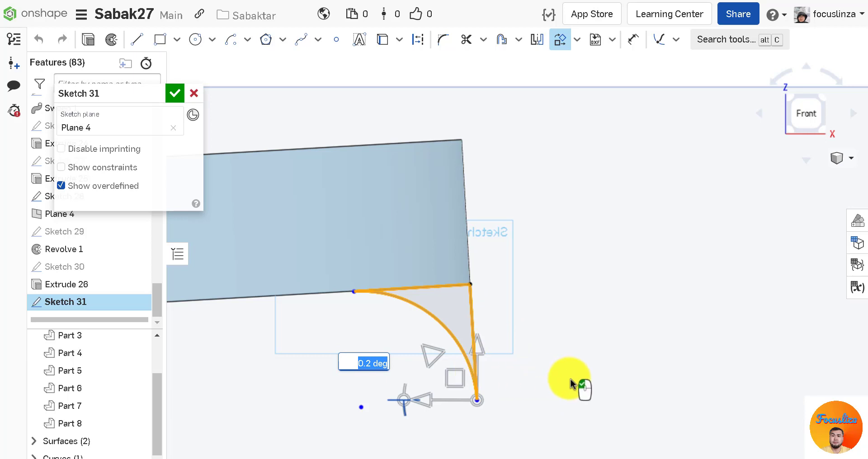
left_click(616, 370)
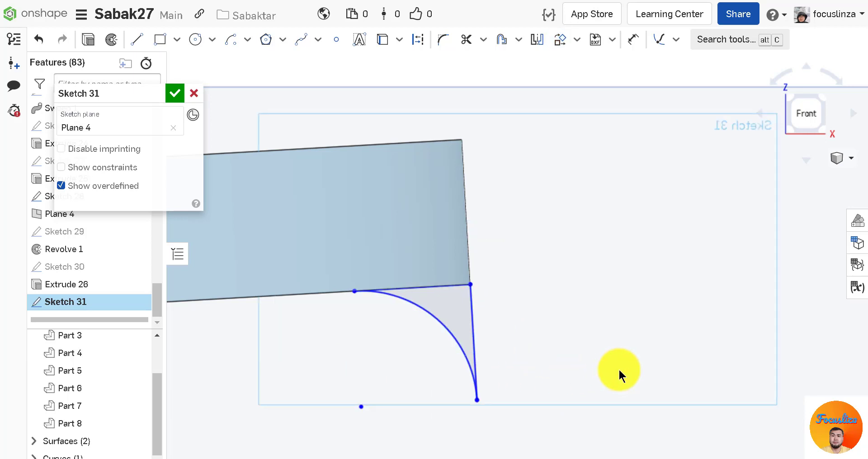
scroll(630, 321, "down", 2)
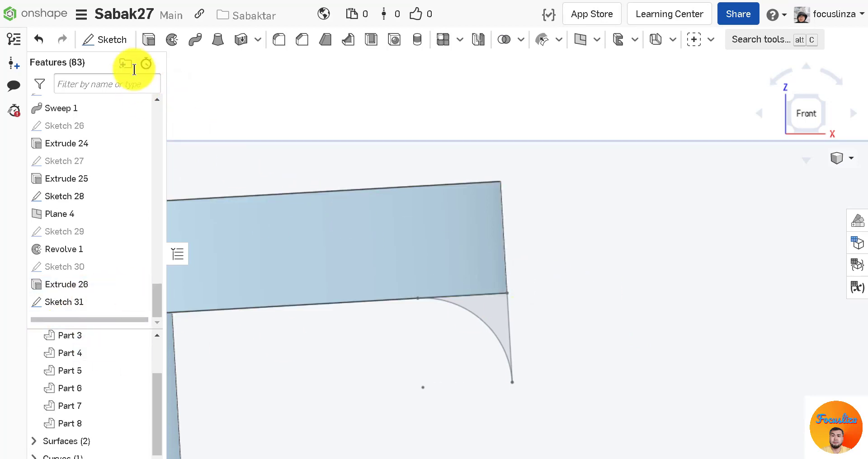
Revolve the Sketch 31 profile fully around the flange's lower circular edge, adding it to Part 7
left_click(172, 42)
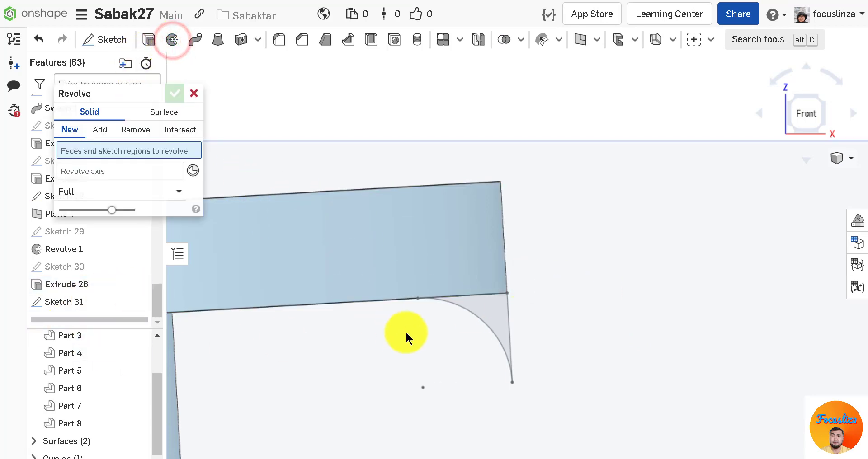
left_click(491, 315)
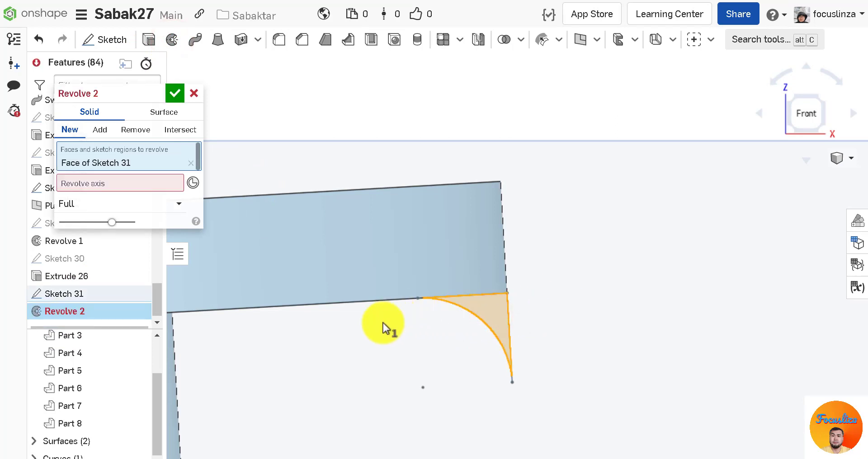
left_click(122, 188)
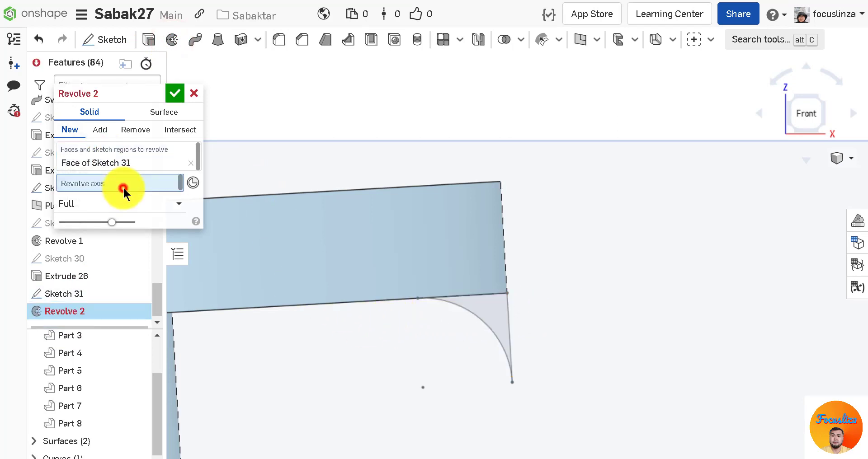
left_click(266, 308)
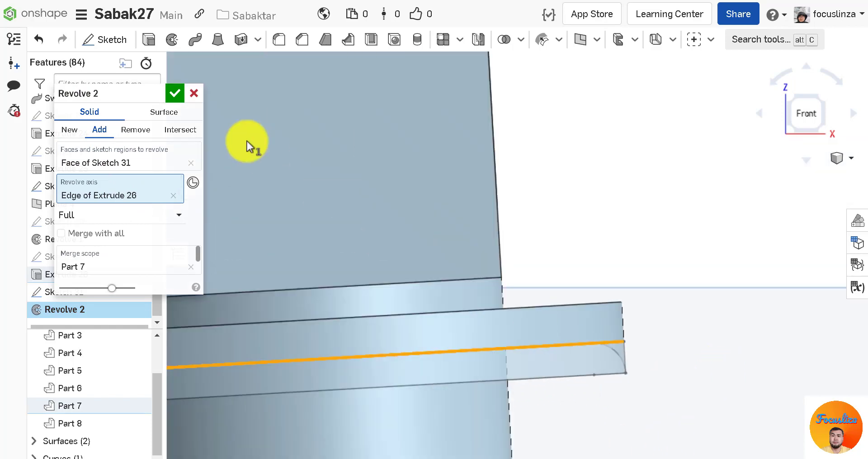
left_click(174, 93)
key("Up")
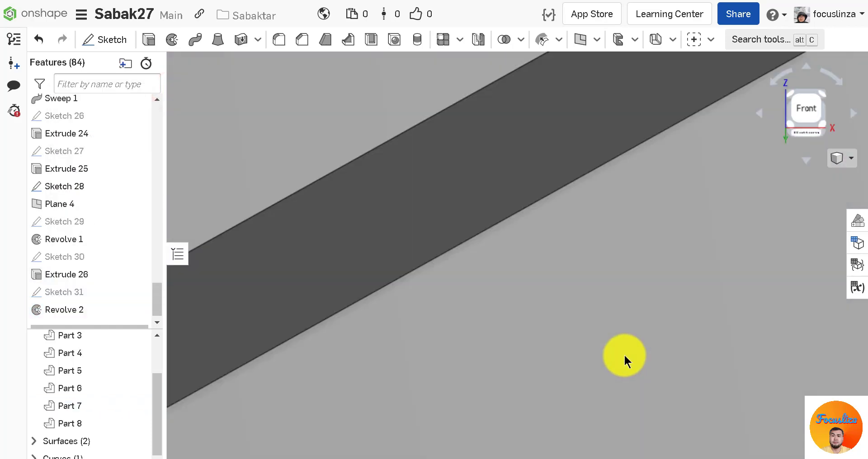
Examine the revolved lip on the flange and the surrounding cylinder assembly from the front and from below
scroll(624, 354, "down", 12)
scroll(623, 344, "up", 10)
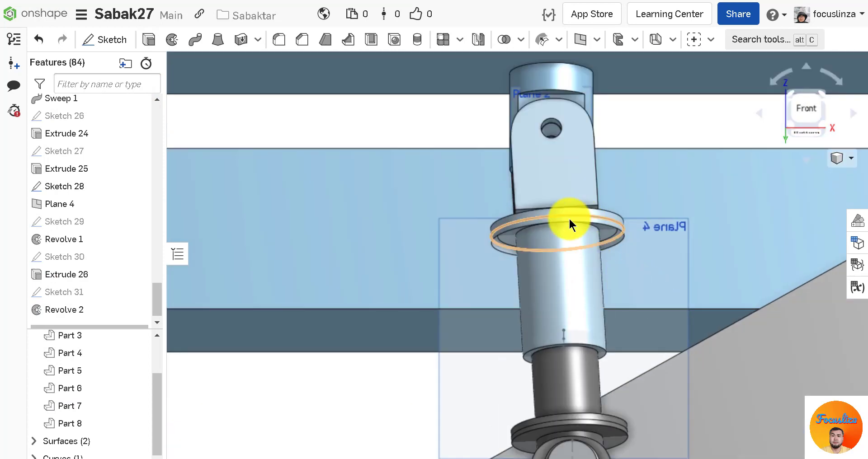
scroll(465, 359, "down", 2)
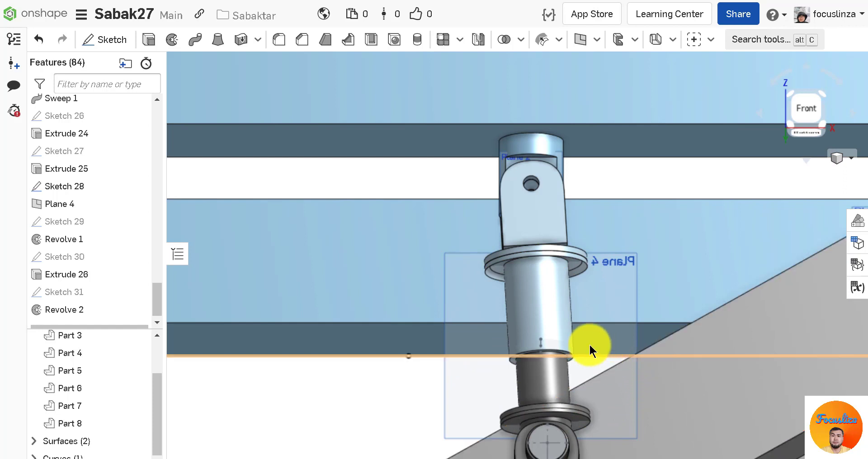
scroll(568, 328, "down", 2)
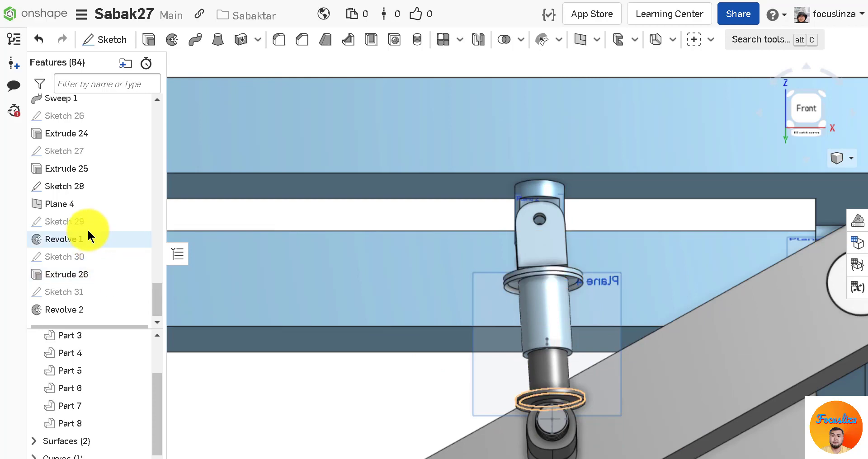
right_click_drag(649, 301, 644, 262)
scroll(590, 342, "down", 5)
right_click_drag(589, 341, 588, 192)
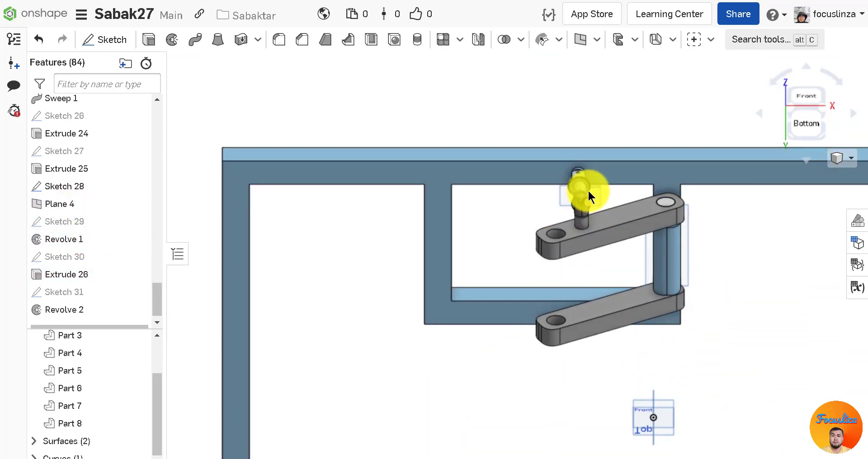
scroll(583, 185, "up", 10)
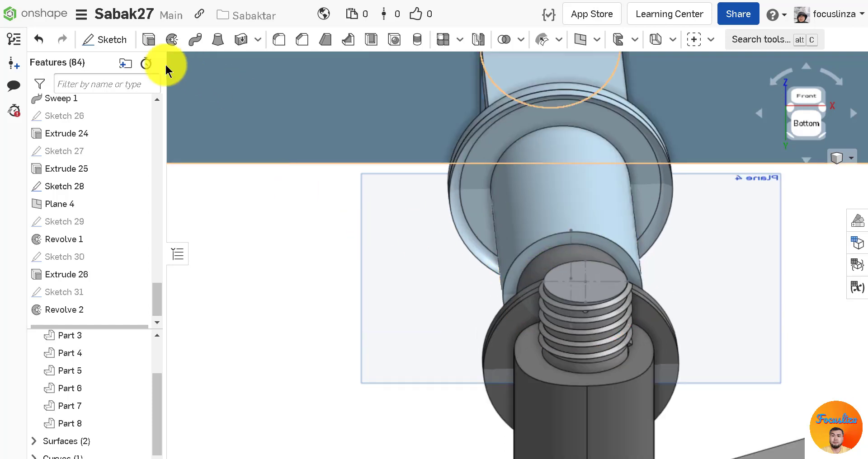
Sketch a 65 mm diameter circle on the flange's lower face, centred on the flange around the cylinder
left_click(107, 39)
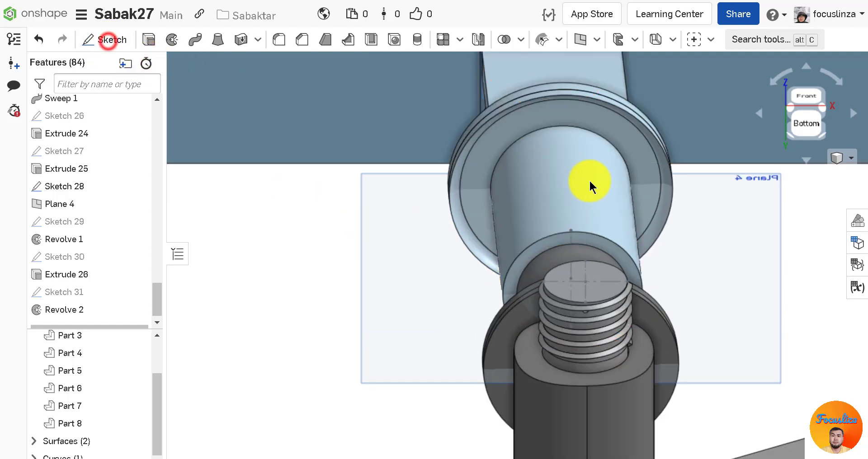
left_click(615, 134)
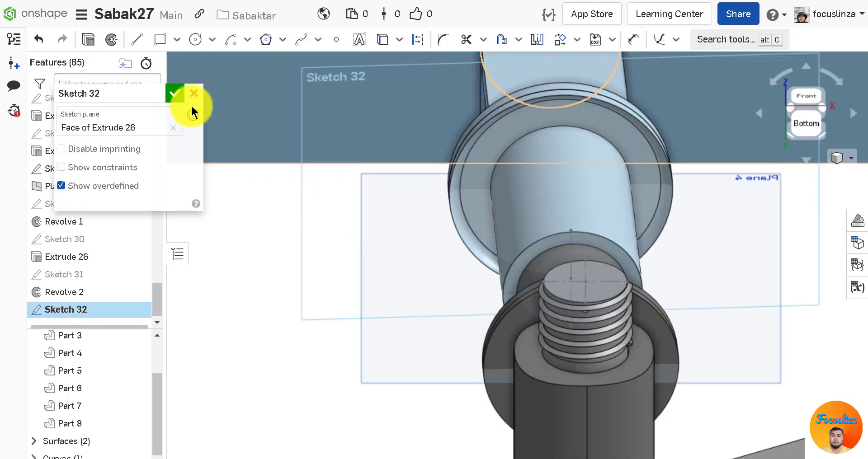
left_click(196, 39)
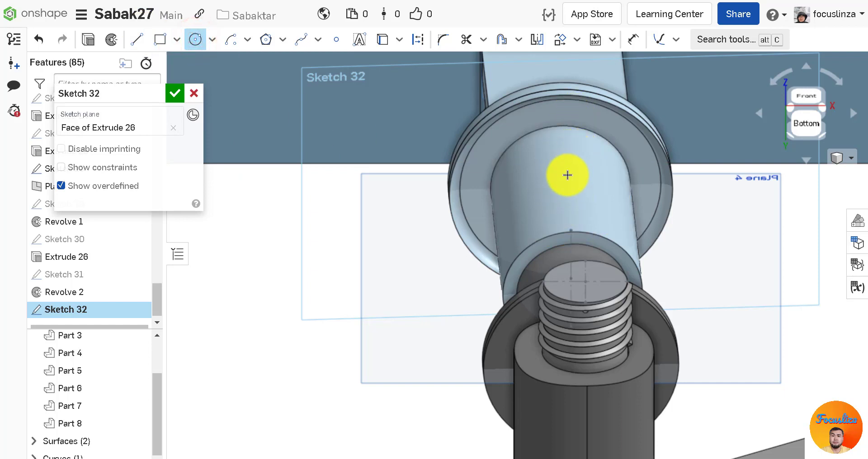
left_click(561, 187)
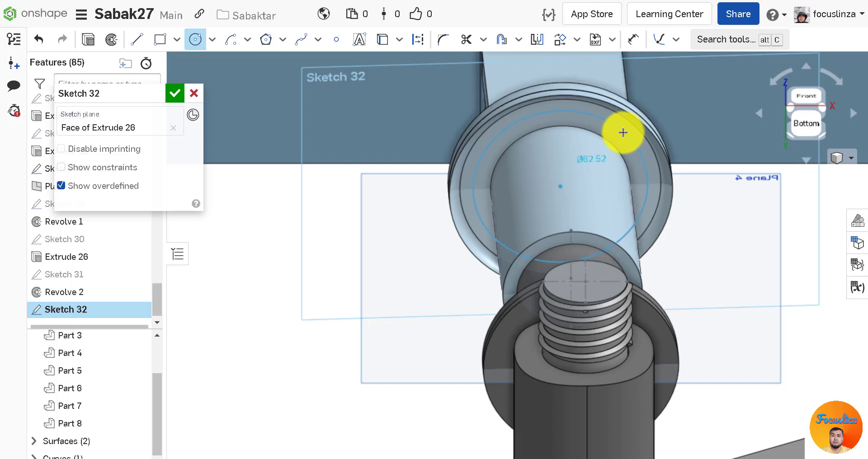
left_click(623, 132)
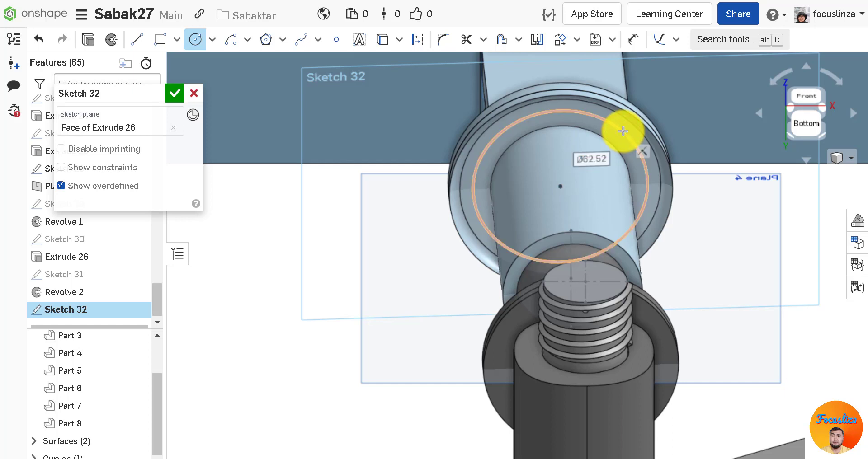
type("6")
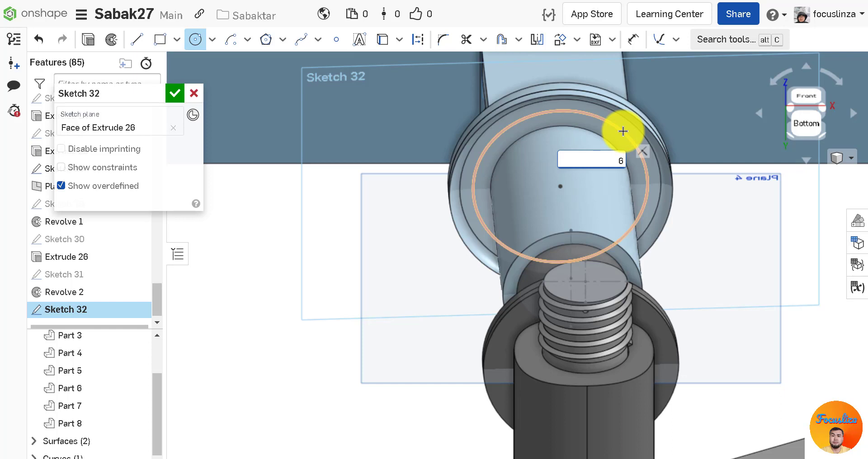
type("5")
key("Return")
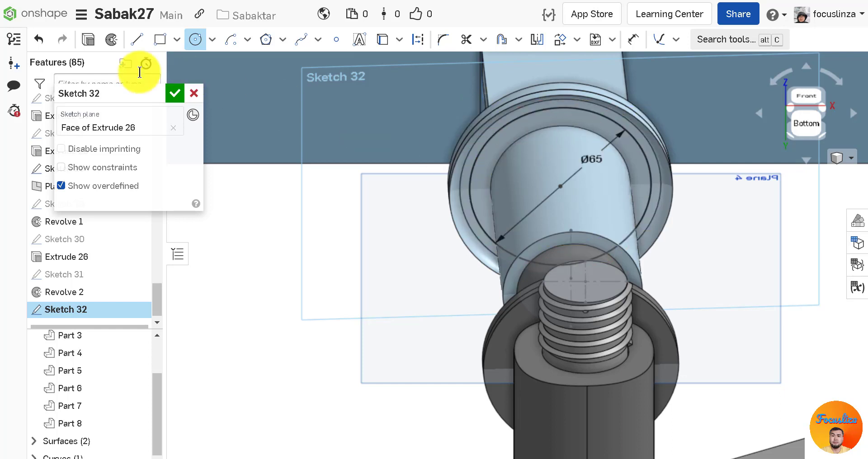
Finish the sketch and set up a new surface extrusion of its 65 mm circle with the Up to next end type
left_click(90, 40)
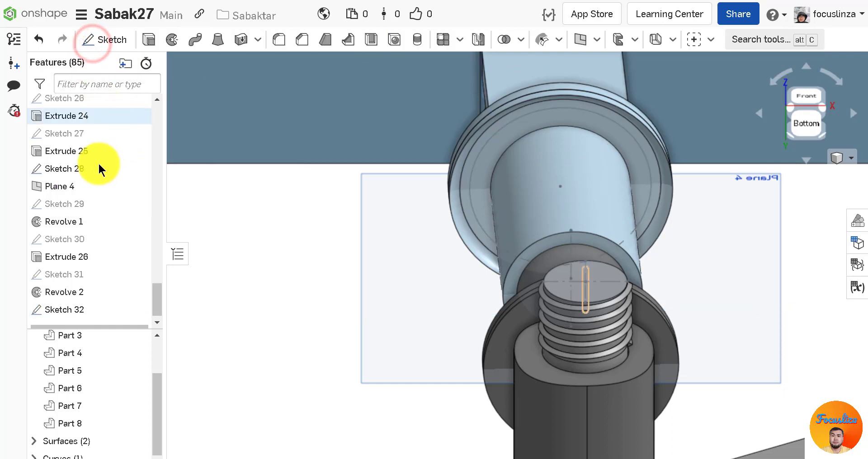
left_click(163, 117)
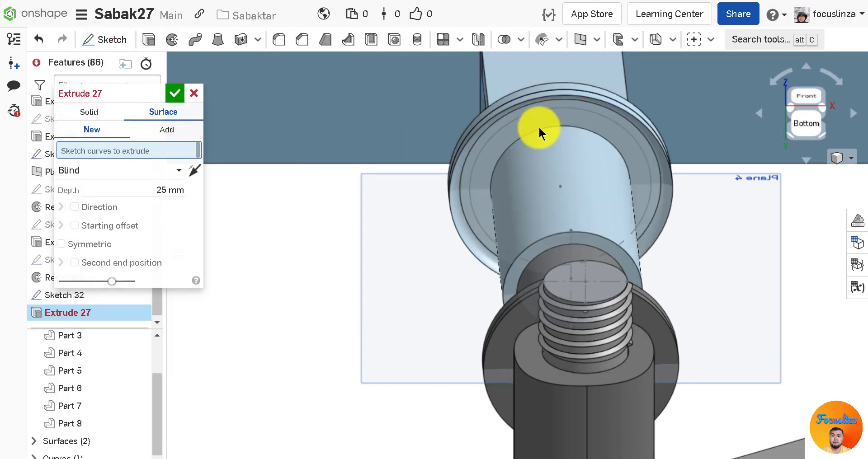
left_click(611, 119)
scroll(436, 257, "down", 5)
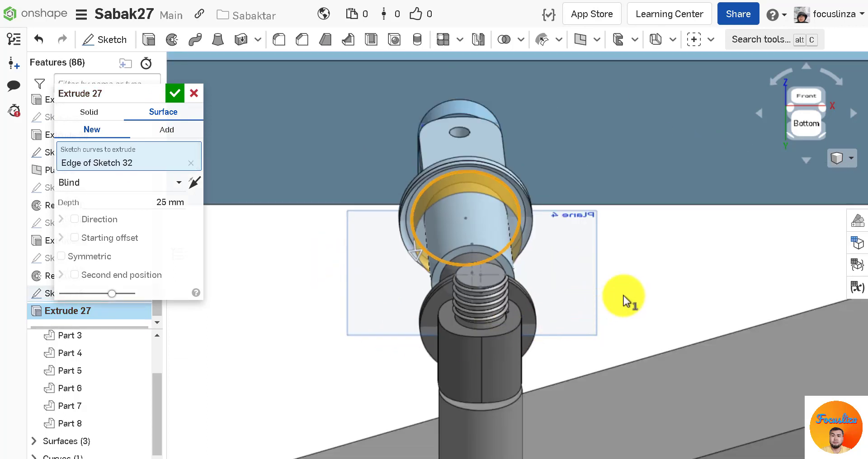
left_click(108, 185)
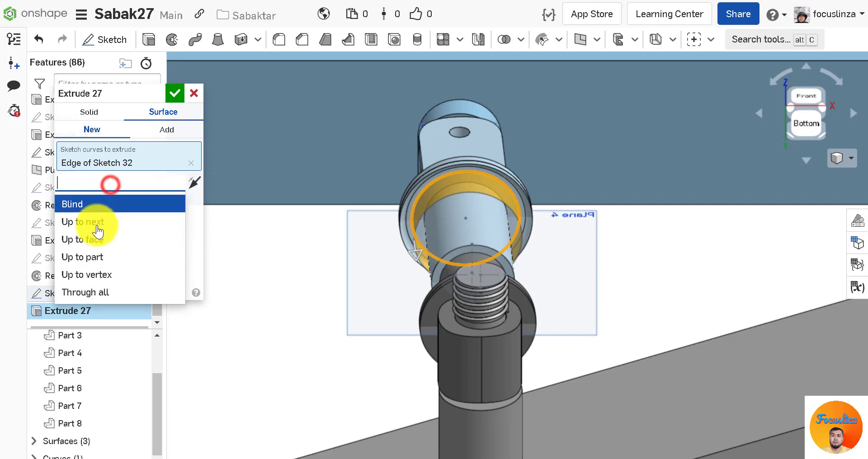
left_click(100, 222)
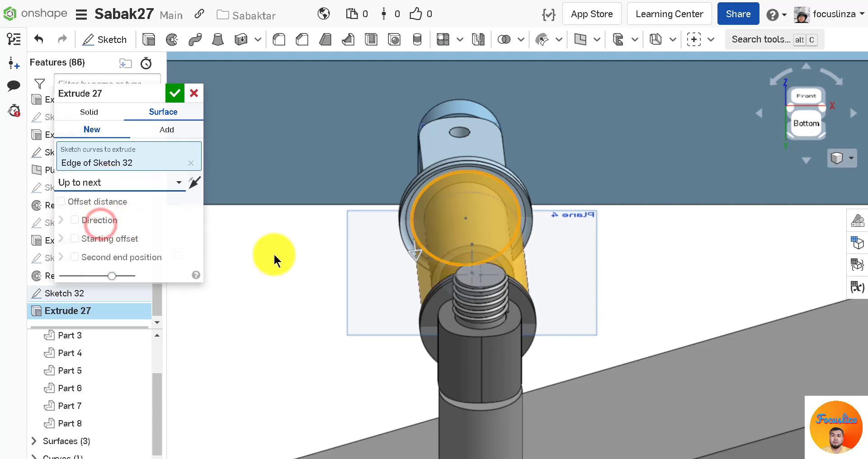
Check the previewed surface between the upper and lower flanges from below, the front and above, and accept the extrusion
scroll(677, 308, "down", 2)
left_click(683, 299)
key("Down")
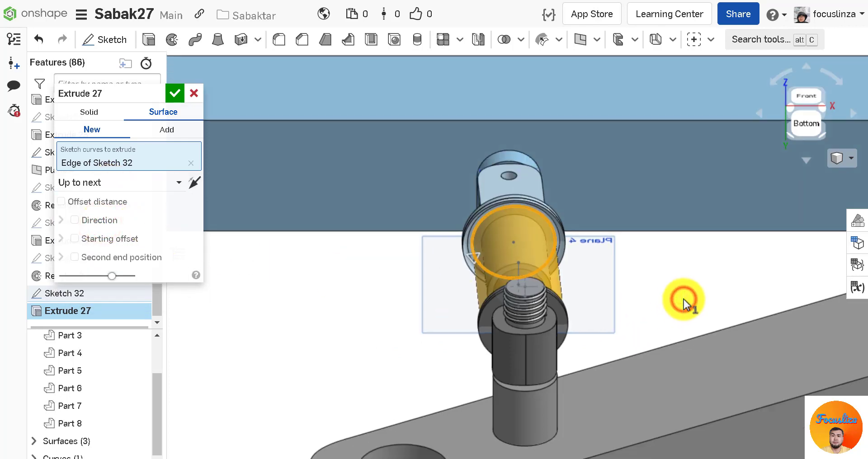
scroll(642, 235, "down", 7)
scroll(655, 347, "up", 2)
key("Down")
scroll(649, 376, "up", 3)
scroll(612, 352, "down", 1)
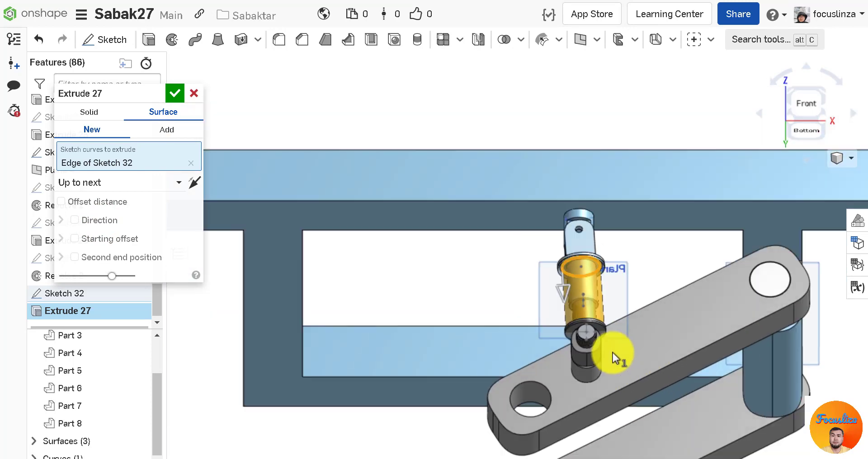
key("Down")
scroll(598, 397, "down", 7)
key("Down")
scroll(608, 391, "up", 2)
scroll(581, 292, "up", 5)
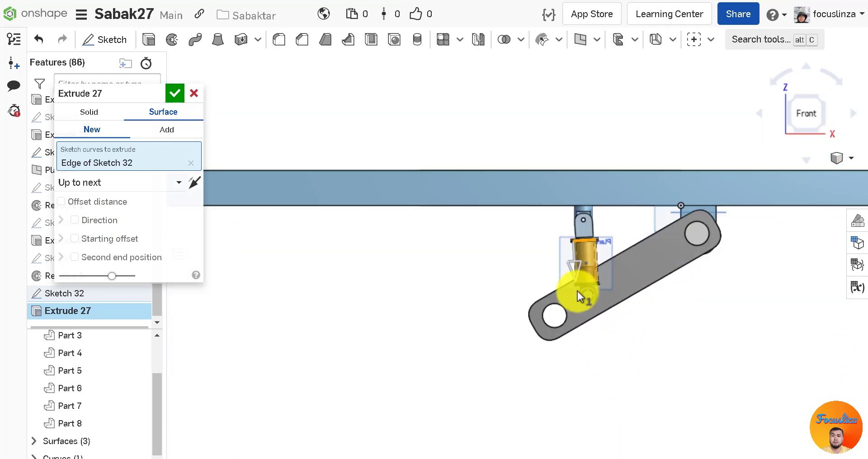
key("Down")
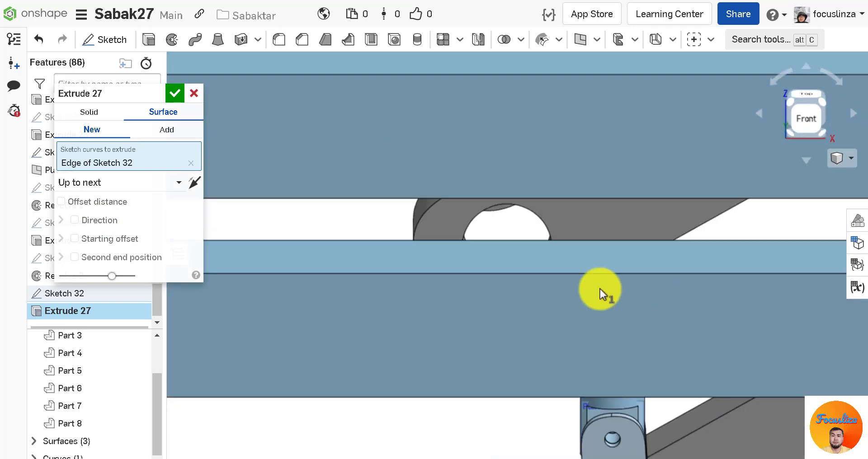
scroll(624, 450, "down", 6)
scroll(626, 426, "up", 6)
scroll(616, 445, "down", 6)
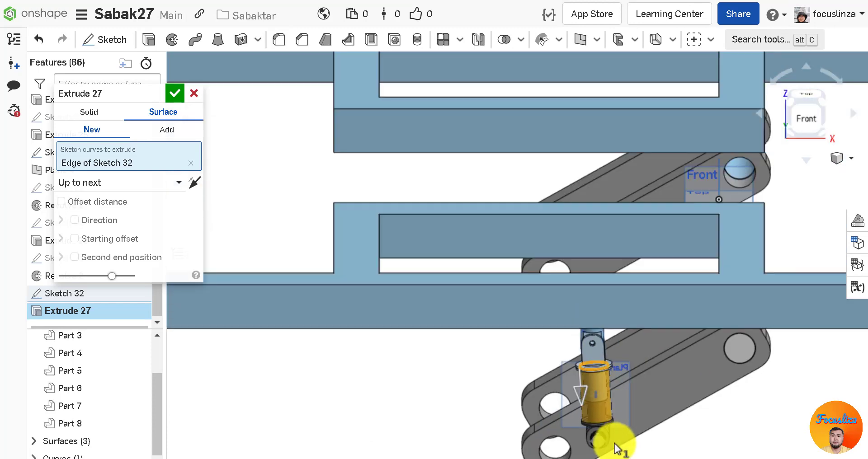
scroll(604, 442, "up", 6)
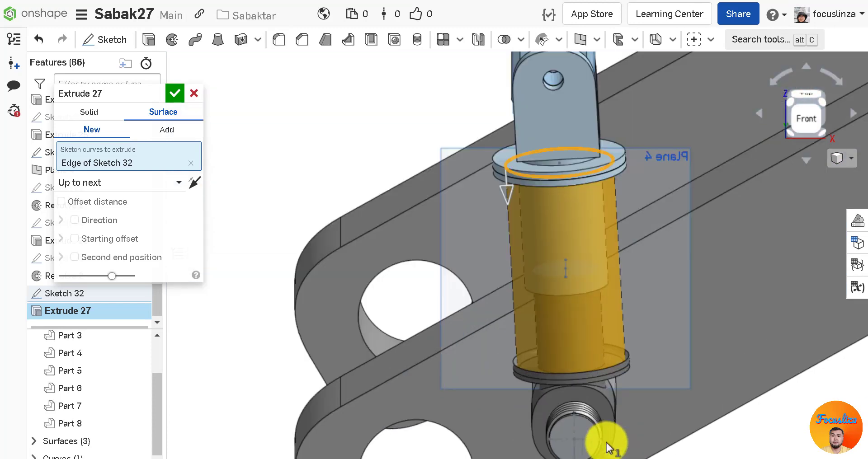
left_click(175, 93)
Create a clockwise helix with 5 revolutions and a 0 degree start angle on the extruded cylindrical surface
key("Up")
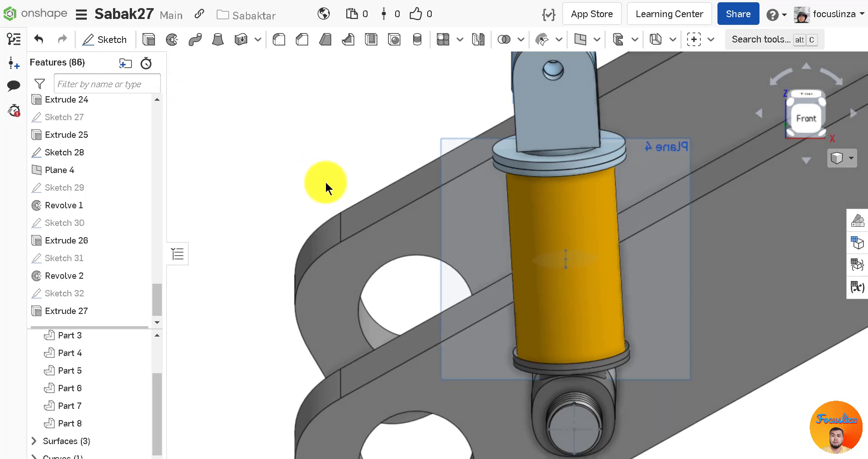
scroll(420, 245, "down", 5)
scroll(439, 137, "up", 1)
scroll(438, 137, "up", 3)
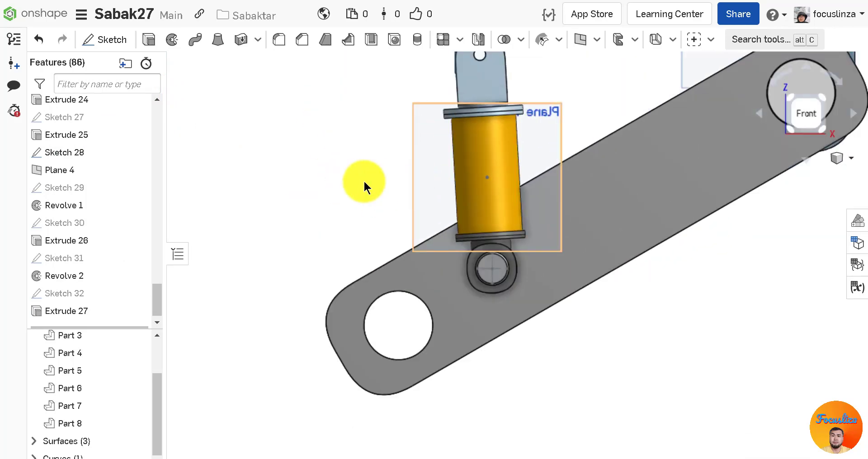
scroll(364, 184, "down", 2)
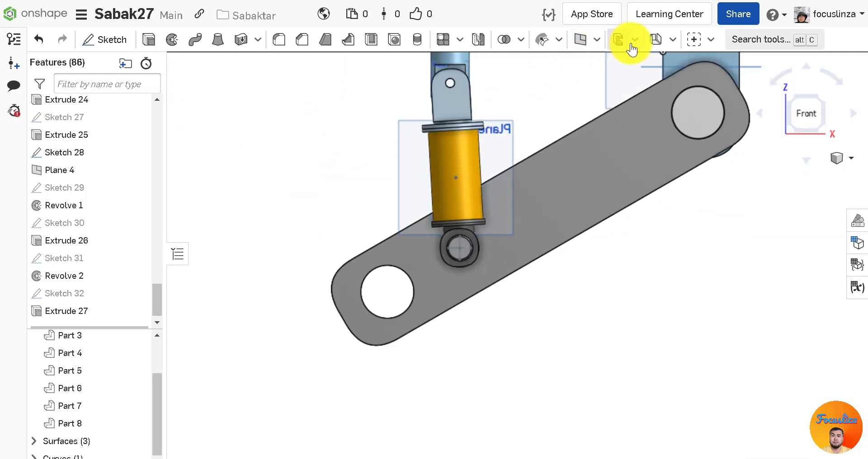
left_click(597, 40)
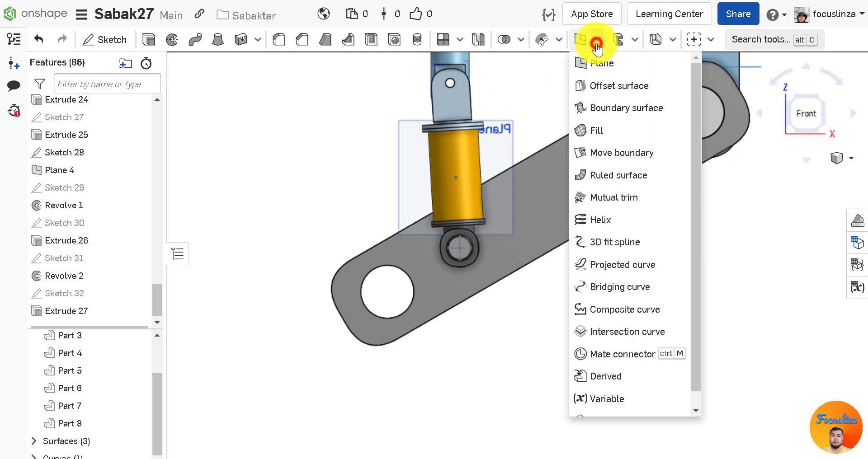
left_click(608, 220)
left_click(467, 164)
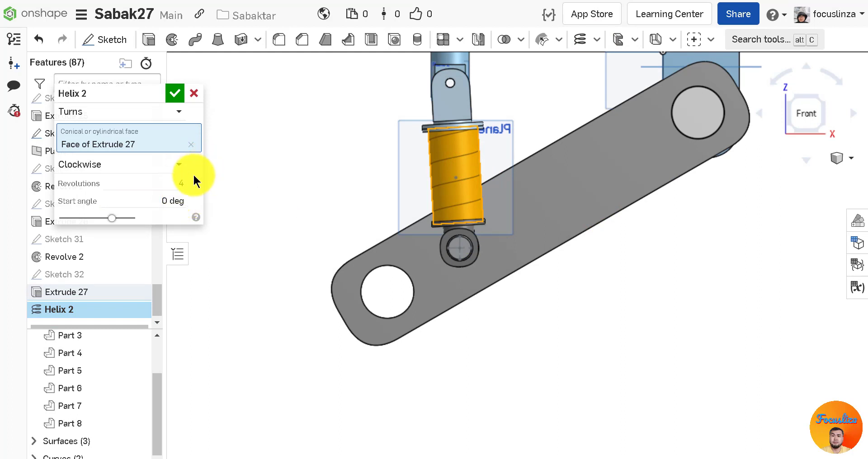
left_click(182, 186)
type("5")
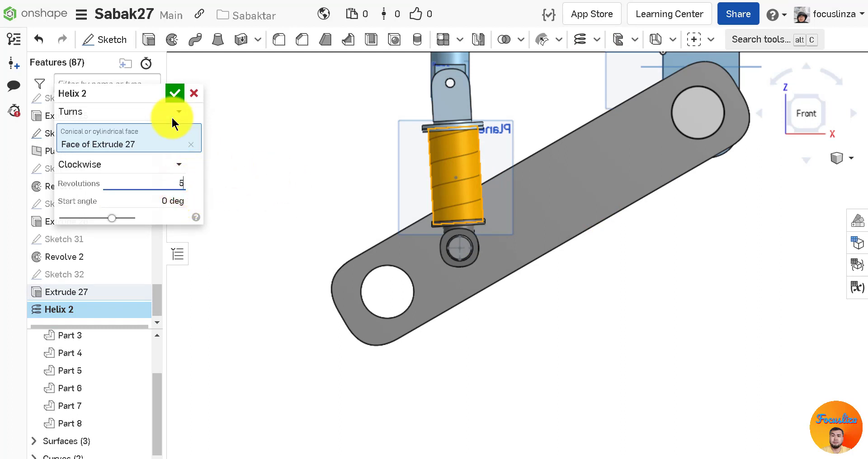
left_click(175, 94)
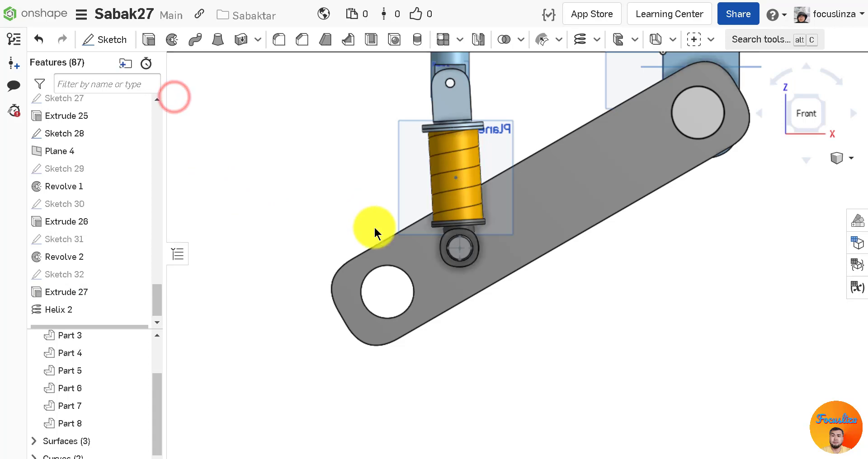
Hide Part 7, Part 8 and the surfaces to isolate the helix curve
scroll(498, 207, "down", 5)
scroll(484, 135, "up", 3)
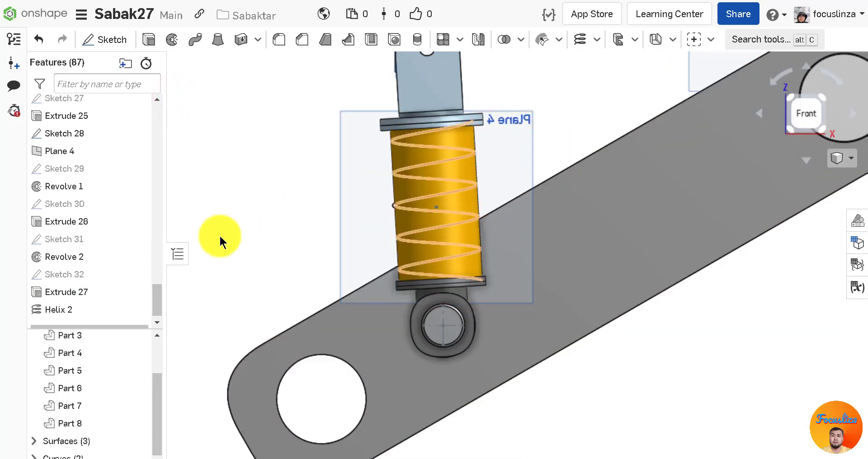
left_click(137, 423)
left_click(136, 405)
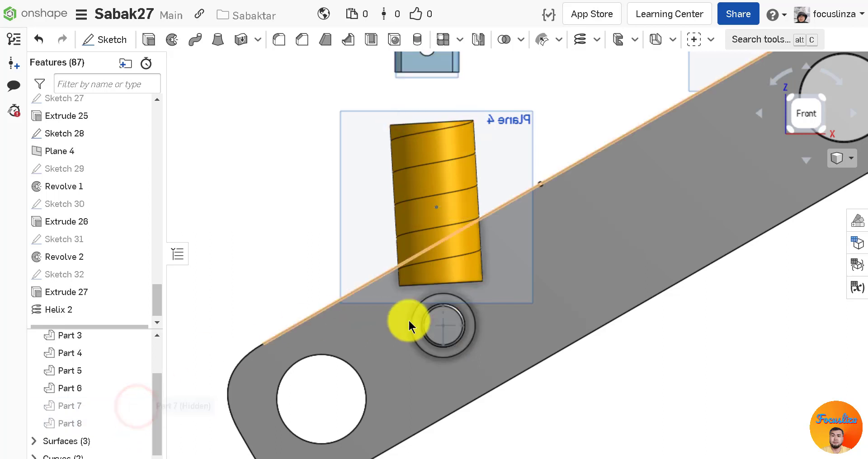
left_click(137, 441)
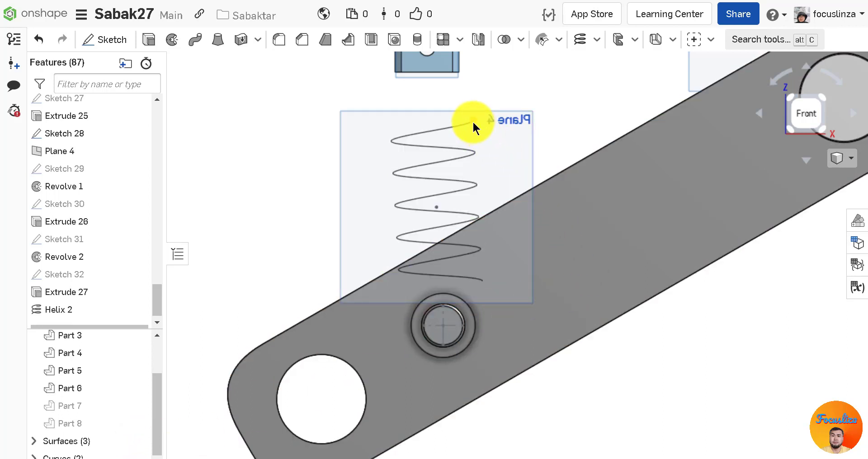
Sketch a 10 mm diameter circle on Plane 4, centred on the helix's upper endpoint, and finish the sketch
scroll(473, 121, "up", 5)
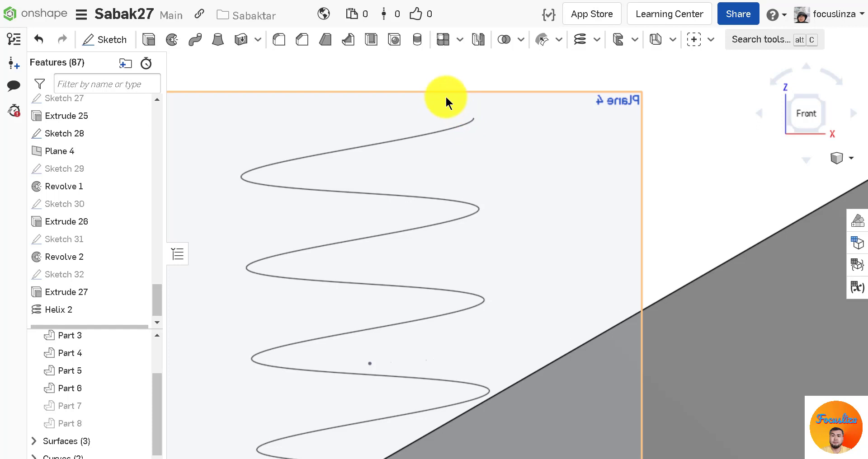
left_click(112, 41)
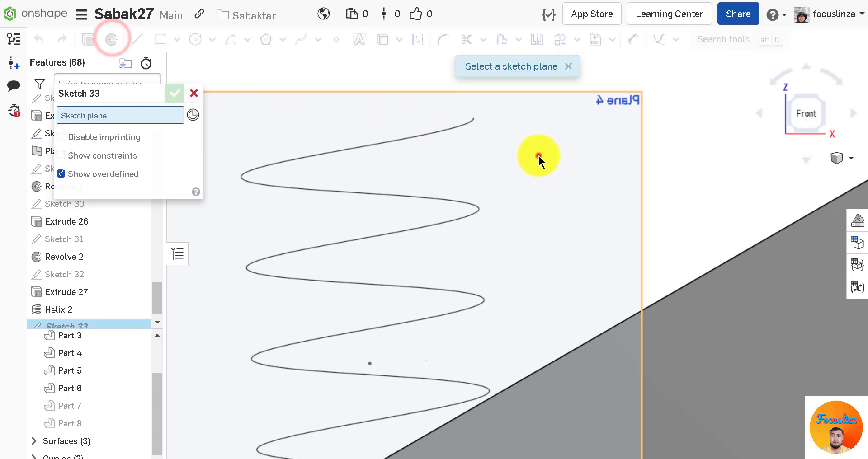
left_click(538, 155)
left_click(196, 39)
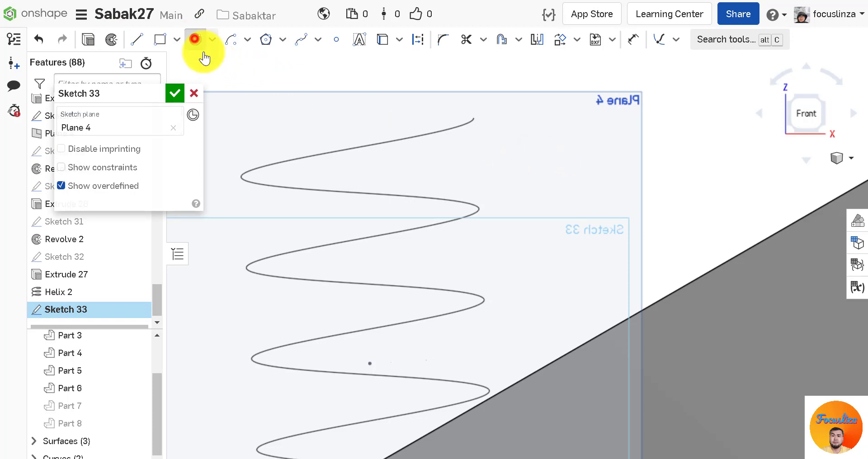
left_click(473, 119)
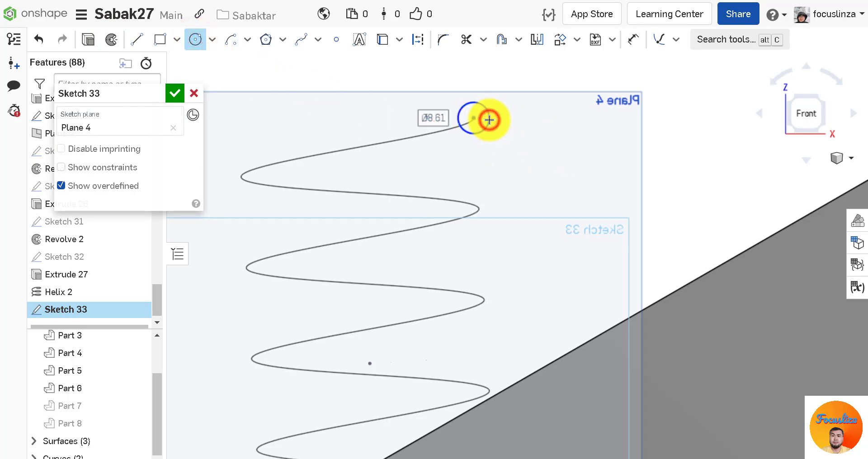
left_click(489, 120)
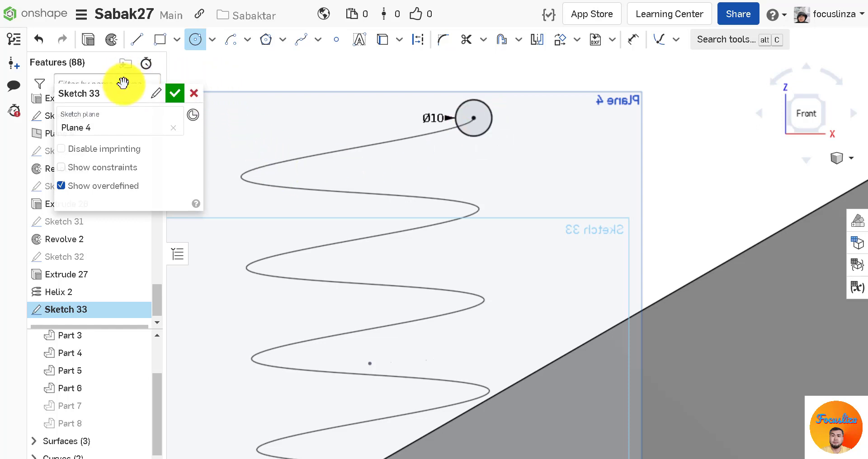
left_click(174, 93)
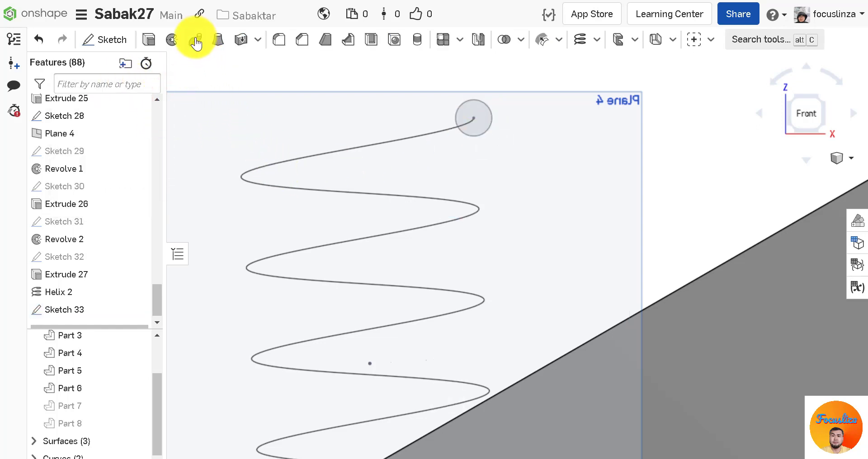
Sweep the 10 mm circle along the helix as a new solid part to form the coil spring
left_click(195, 40)
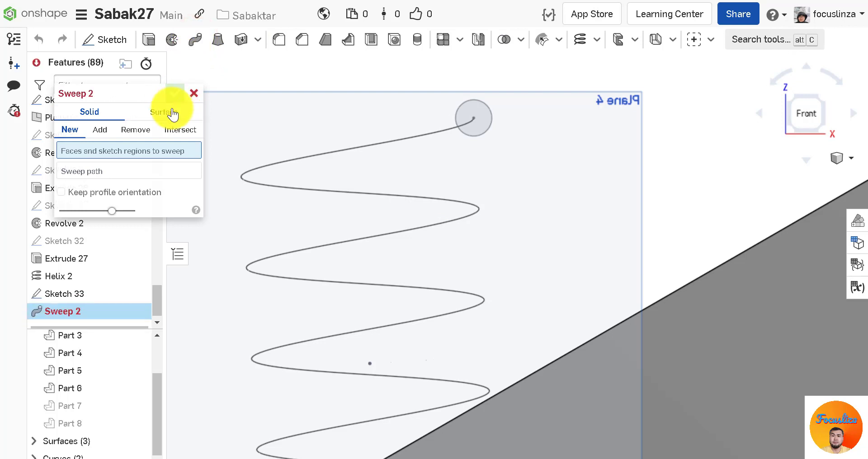
left_click(482, 118)
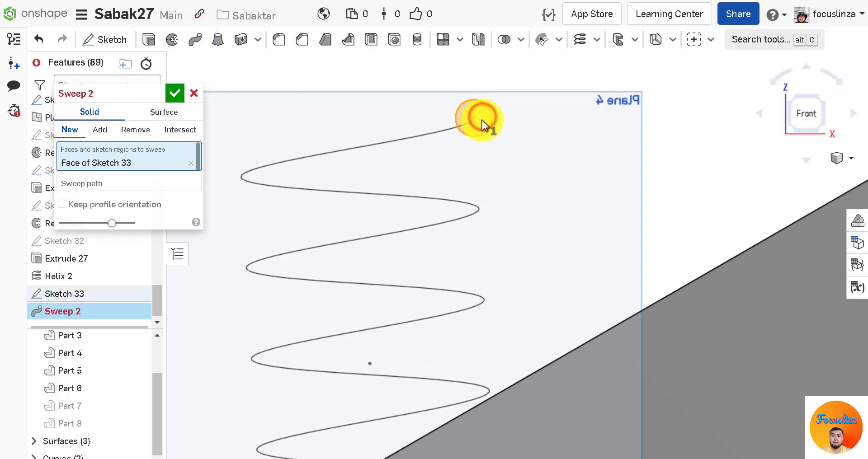
left_click(154, 183)
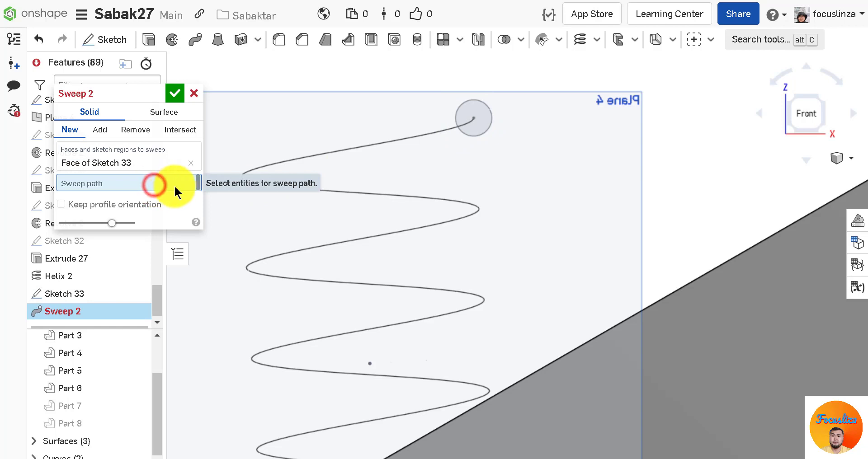
left_click(368, 146)
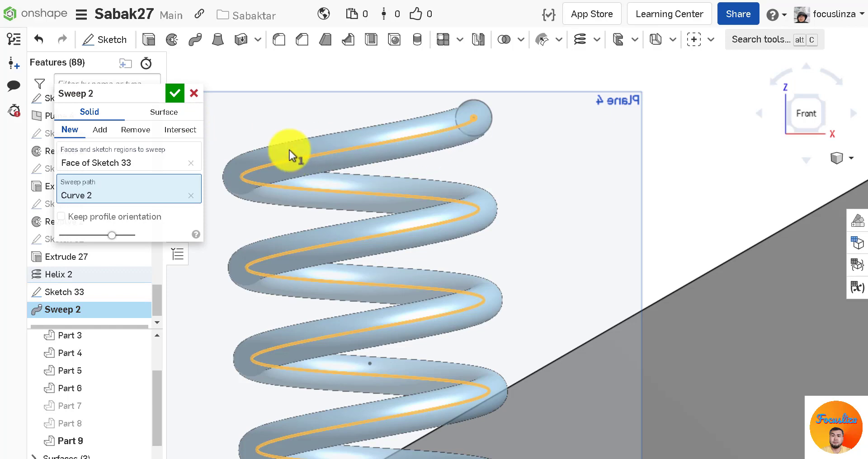
left_click(176, 96)
Show Part 7 and Part 8 again and inspect how the spring's lower end meets the lower flange
scroll(592, 184, "down", 5)
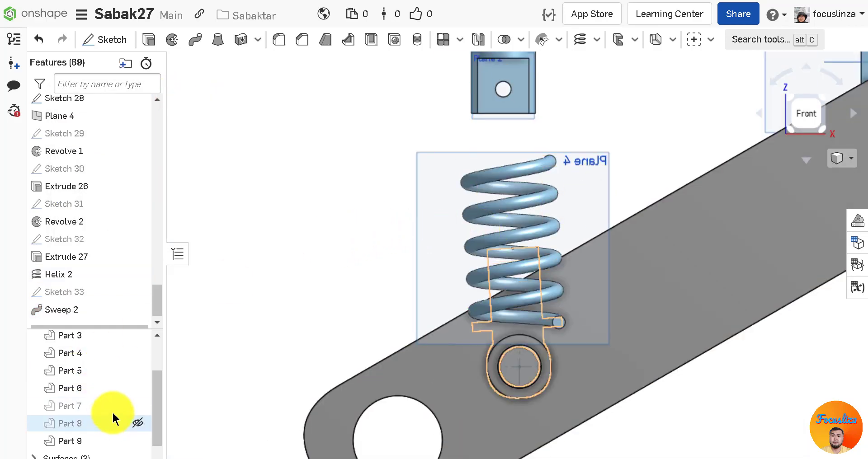
left_click(136, 405)
left_click(137, 422)
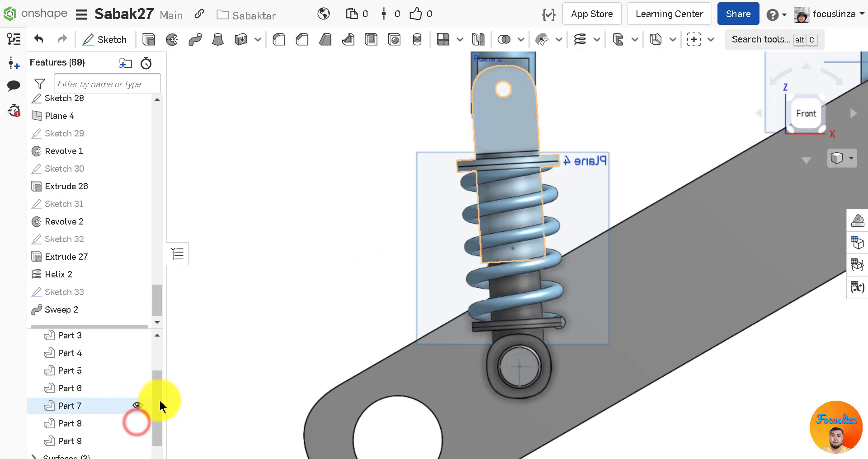
scroll(121, 371, "up", 2)
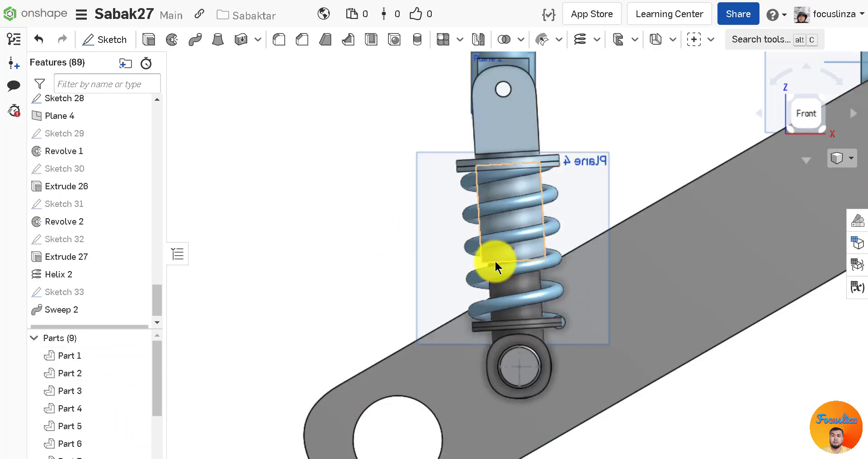
scroll(339, 305, "down", 3)
scroll(501, 347, "up", 3)
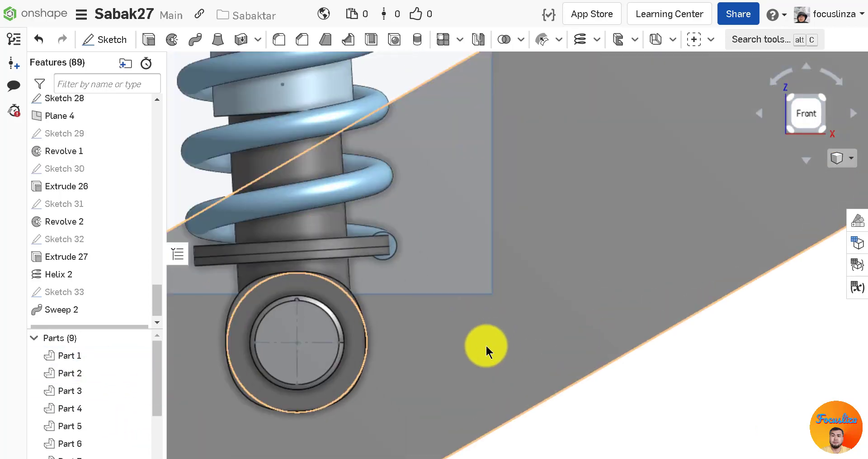
Inspect the coil spring's fit against the upper and lower flanges, viewing the shock absorber from the front and the side
scroll(721, 342, "up", 5)
scroll(720, 336, "down", 5)
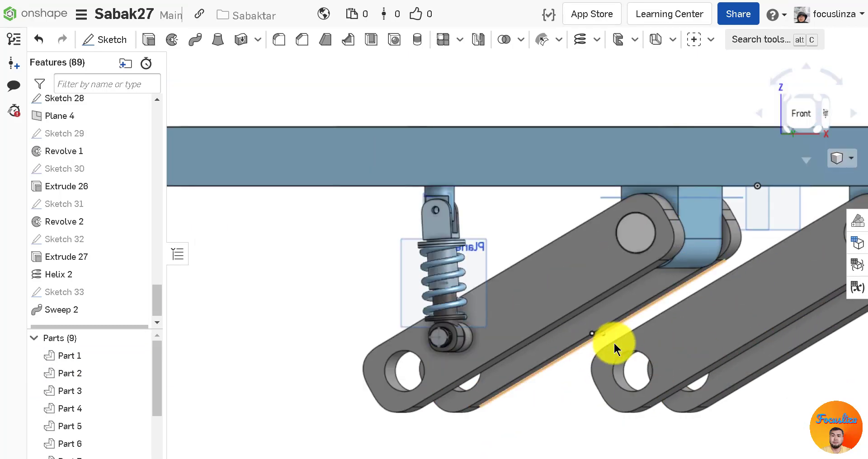
right_click_drag(613, 342, 443, 321)
scroll(562, 316, "up", 8)
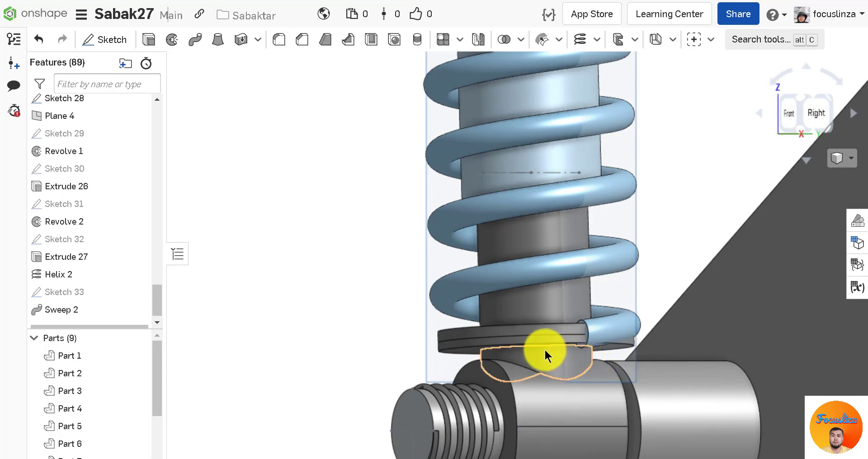
scroll(545, 349, "down", 5)
scroll(569, 215, "up", 6)
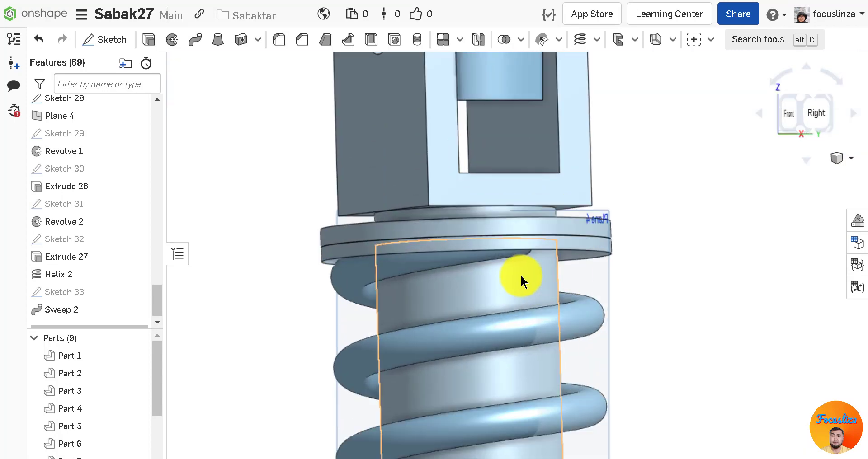
scroll(517, 274, "down", 3)
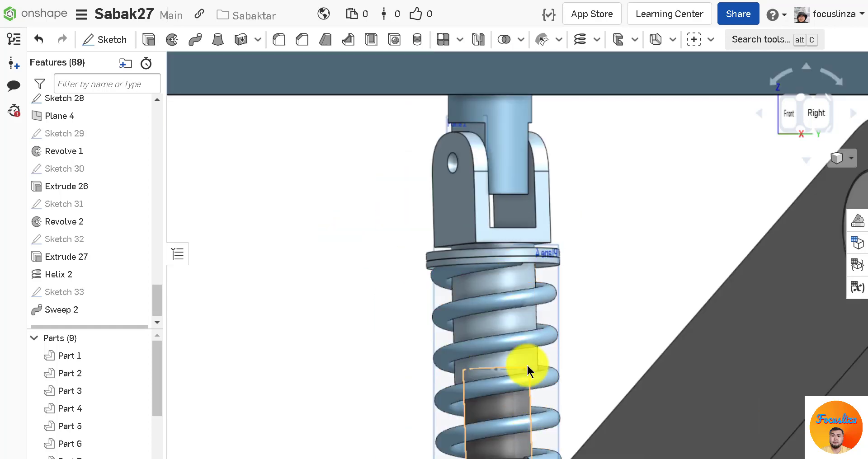
scroll(527, 365, "down", 1)
scroll(525, 421, "up", 1)
scroll(522, 421, "up", 2)
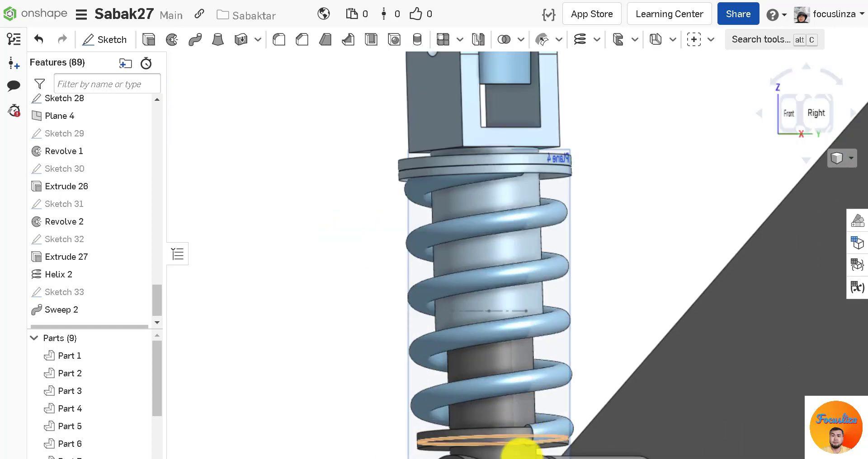
Trace the features behind the lower flange by selecting its edges and checking Sketch 29 and Sketch 28, cancelling both without edits
left_click(473, 439)
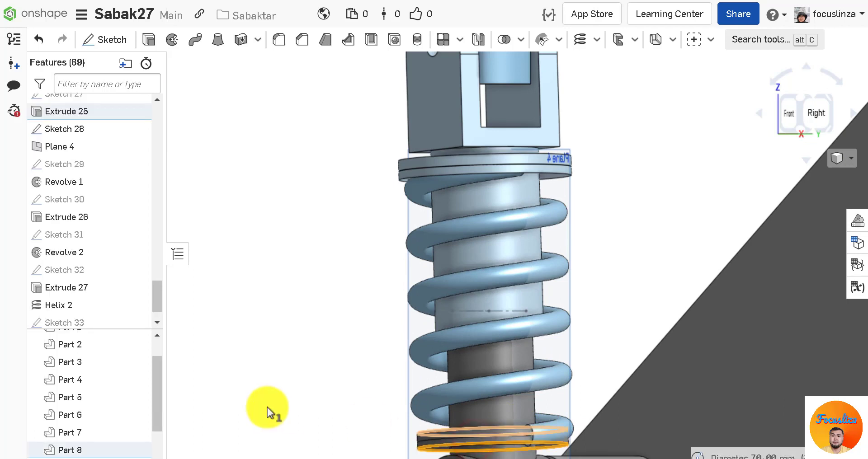
scroll(117, 271, "down", 2)
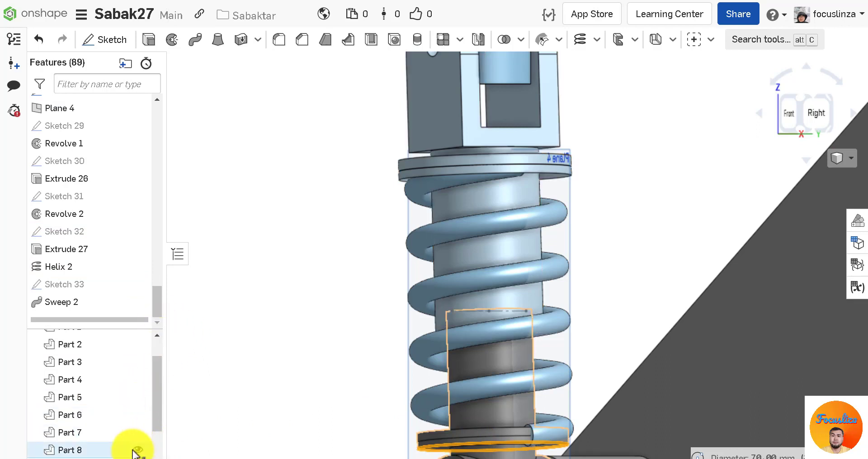
scroll(113, 421, "down", 2)
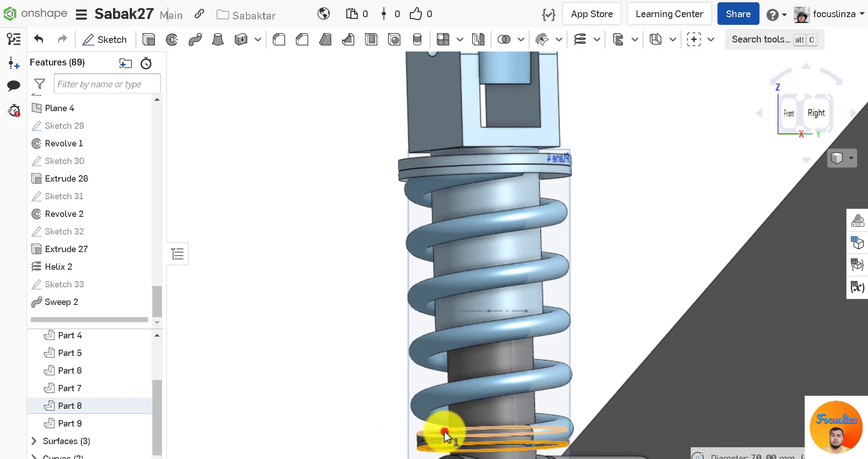
left_click(145, 261)
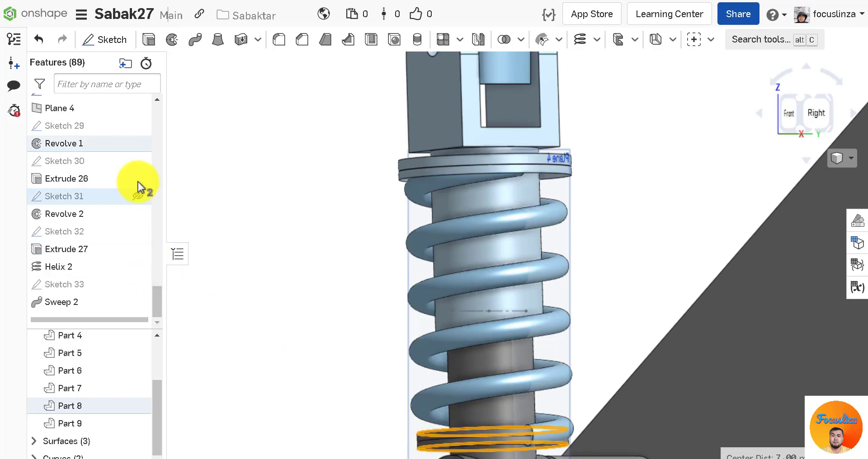
double_click(75, 129)
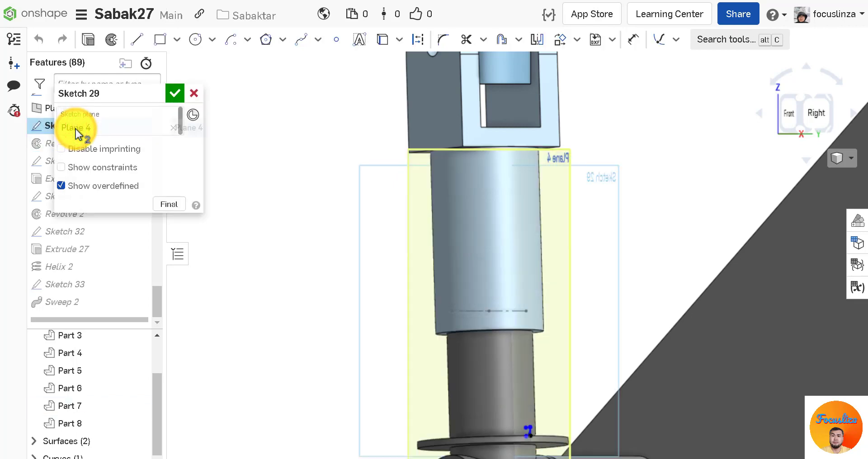
left_click(193, 93)
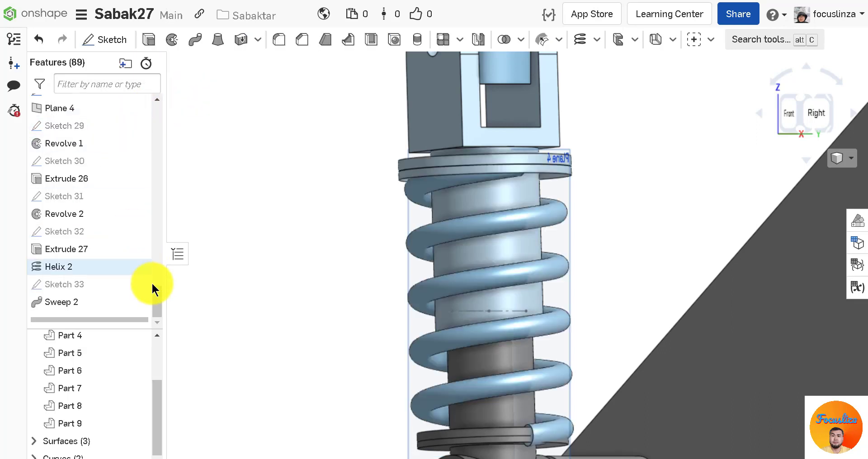
left_click_drag(156, 291, 158, 283)
scroll(158, 285, "up", 3)
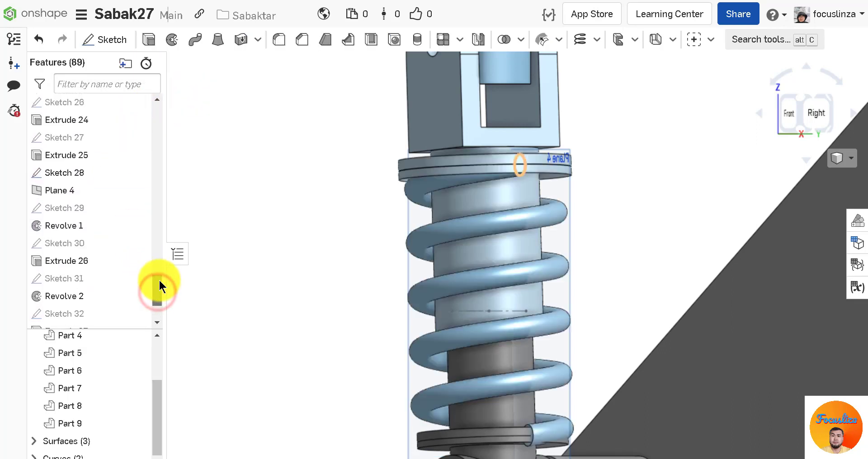
double_click(70, 197)
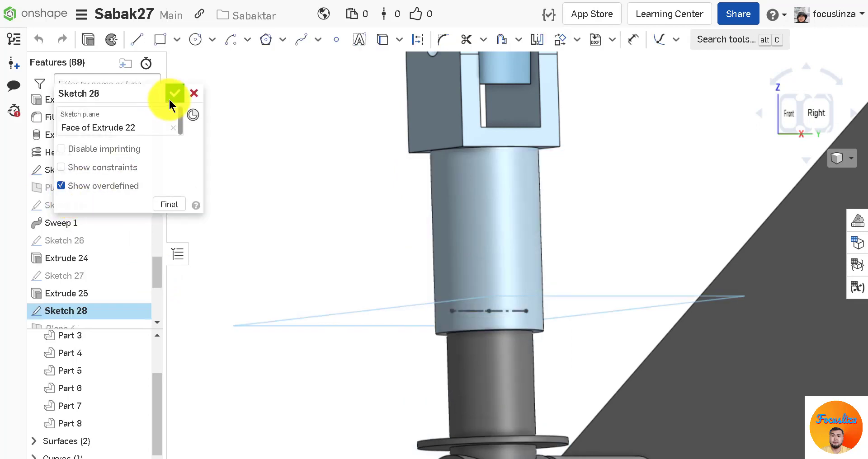
left_click(196, 94)
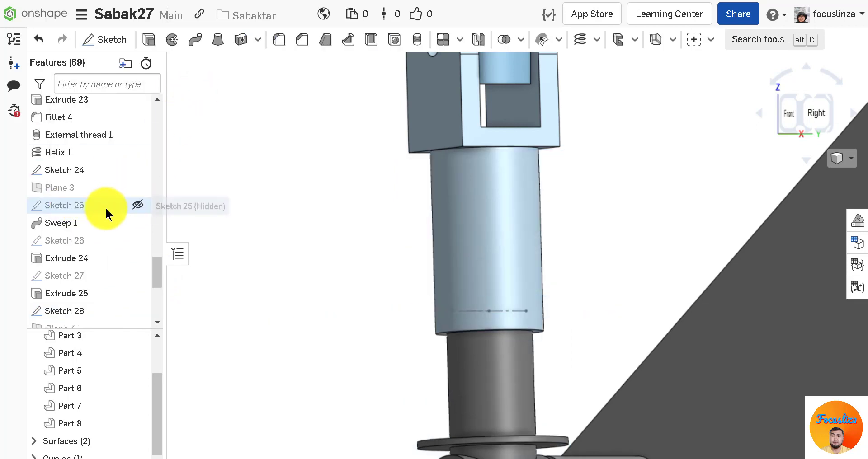
Edit Sketch 27 to set the lower flange's outer circle diameter to 80 mm and accept the sketch
left_click(77, 276)
double_click(76, 277)
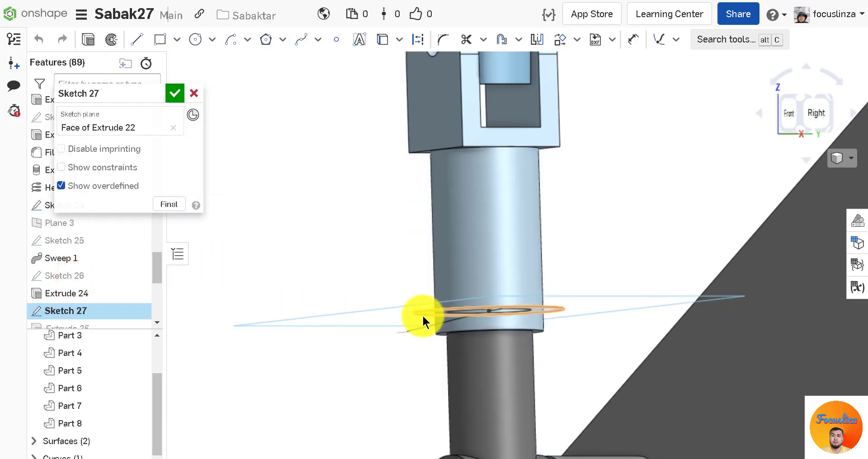
scroll(594, 329, "up", 5)
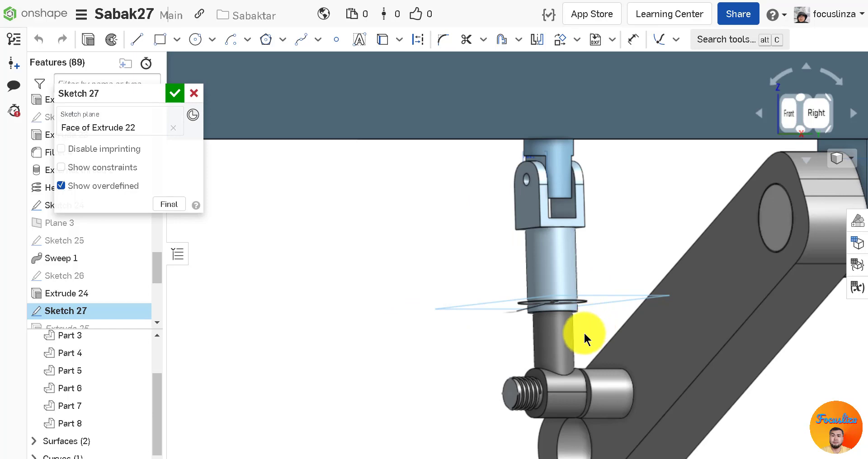
right_click_drag(584, 333, 566, 352)
scroll(562, 382, "up", 5)
scroll(544, 357, "down", 7)
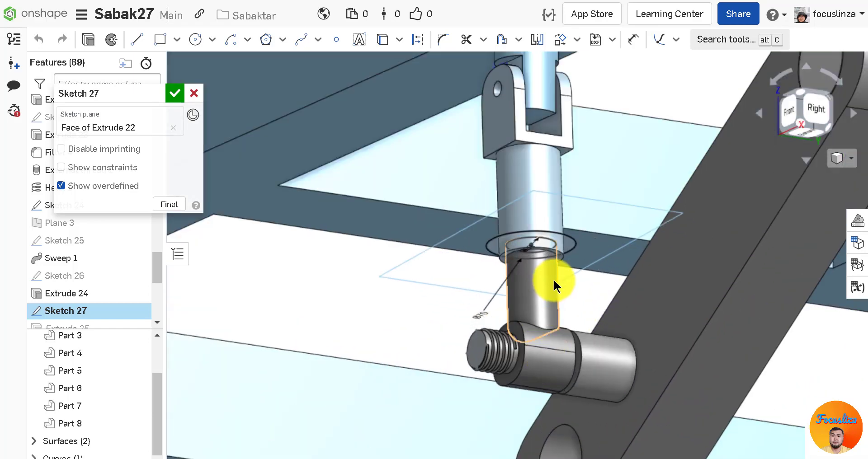
scroll(553, 278, "down", 4)
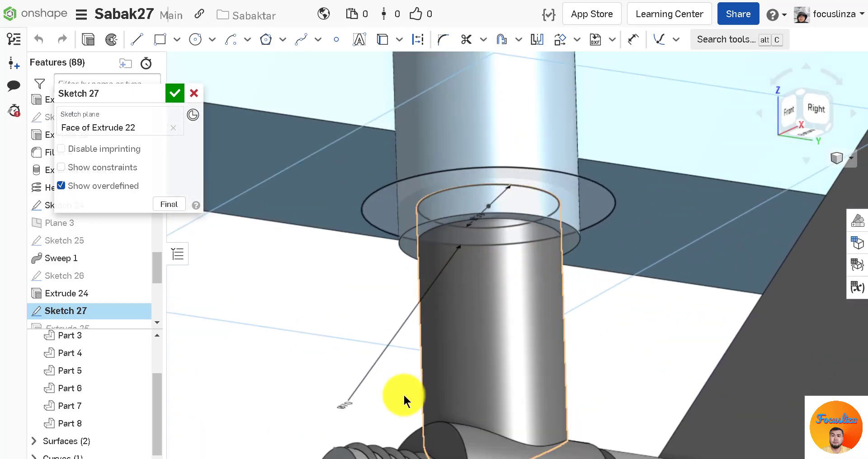
double_click(347, 406)
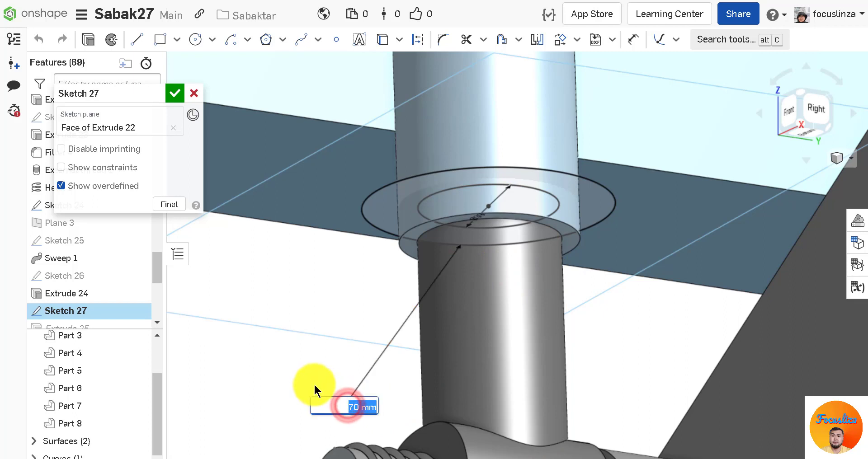
type("80")
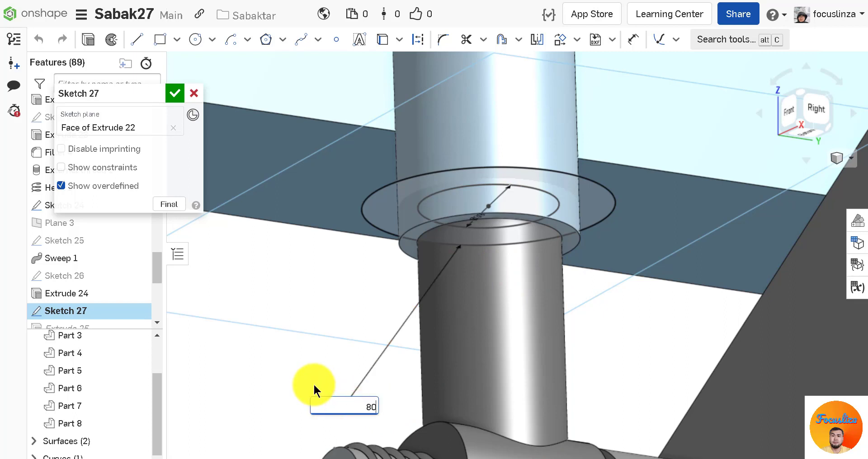
key("Return")
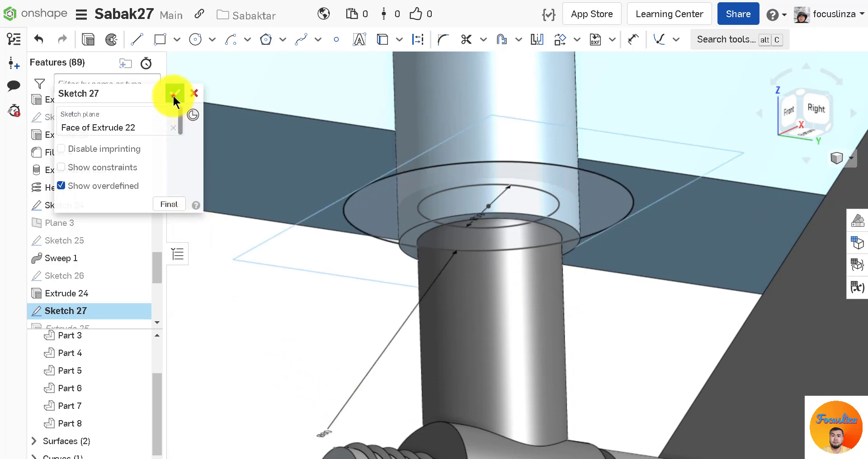
left_click(174, 94)
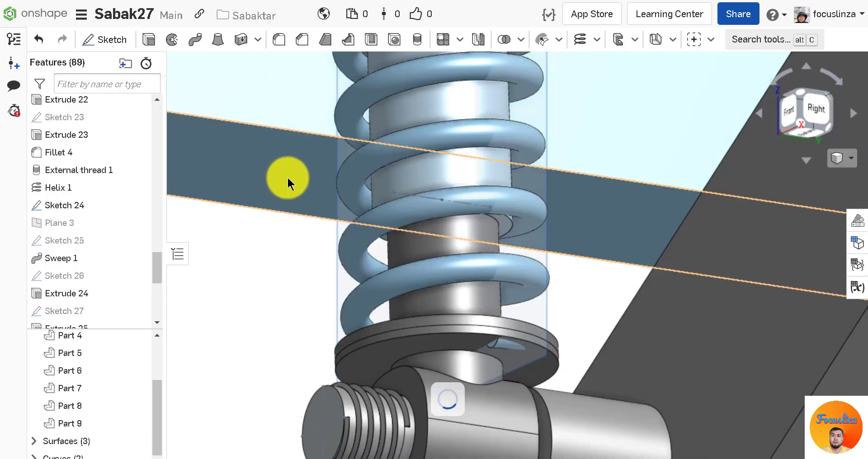
Examine the widened lower flange and the spring seated between both flanges from below and from above
scroll(582, 341, "down", 2)
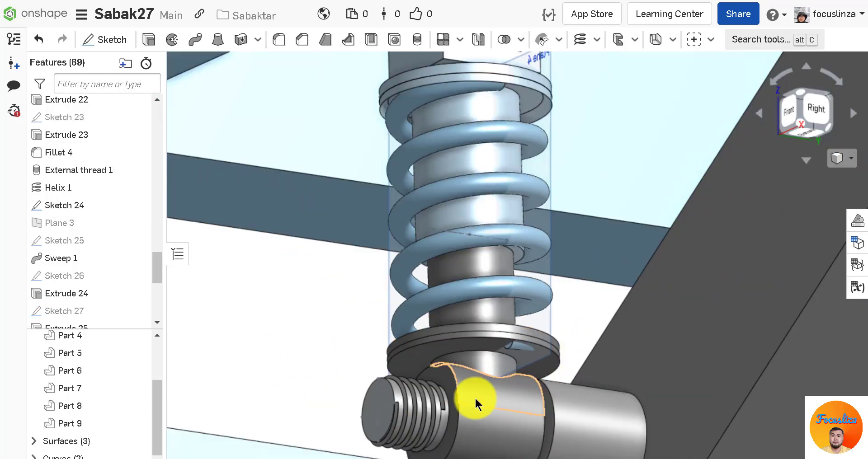
scroll(473, 397, "up", 5)
scroll(533, 385, "down", 3)
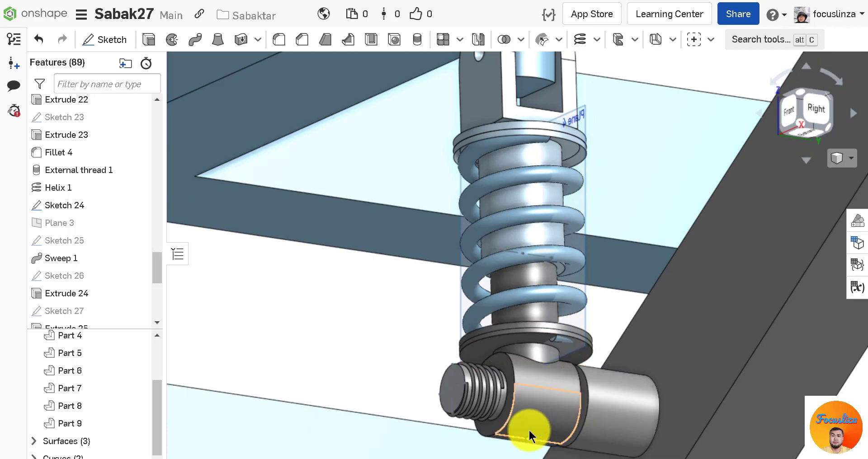
scroll(528, 429, "down", 2)
scroll(460, 430, "up", 2)
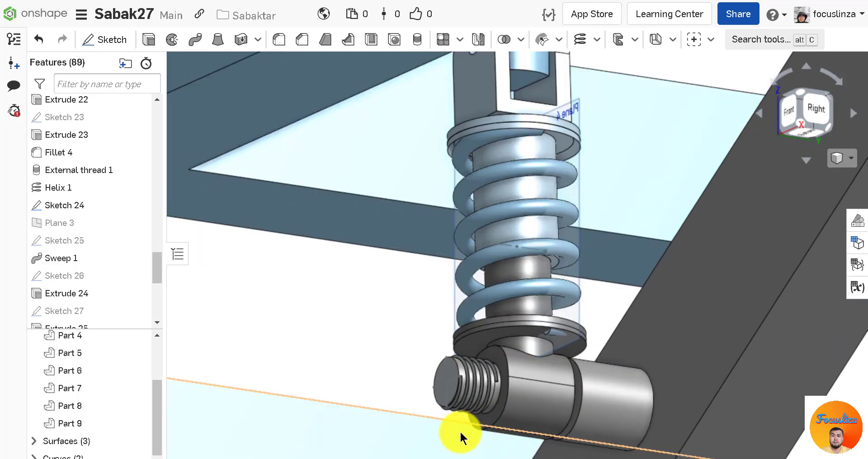
scroll(524, 417, "down", 3)
right_click_drag(524, 418, 546, 410)
scroll(533, 411, "down", 2)
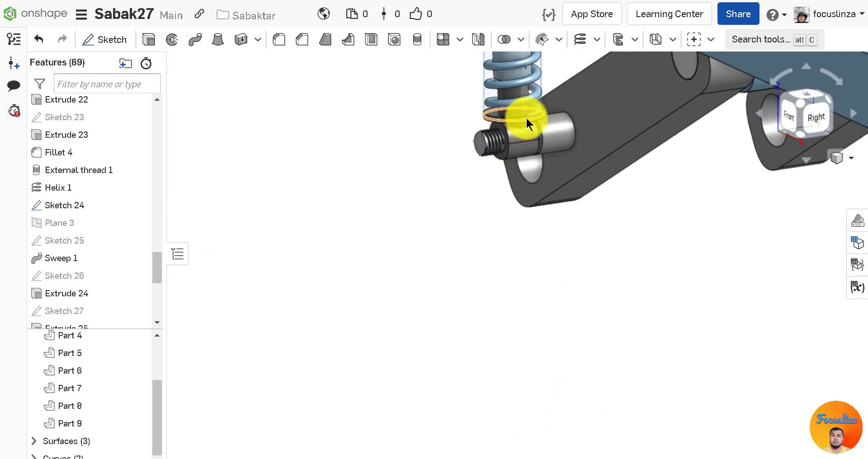
scroll(544, 100, "up", 4)
scroll(647, 307, "down", 4)
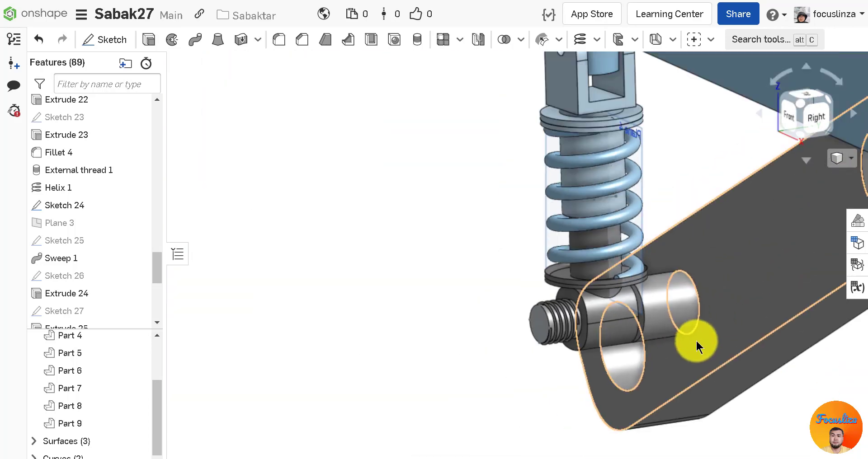
scroll(676, 163, "up", 2)
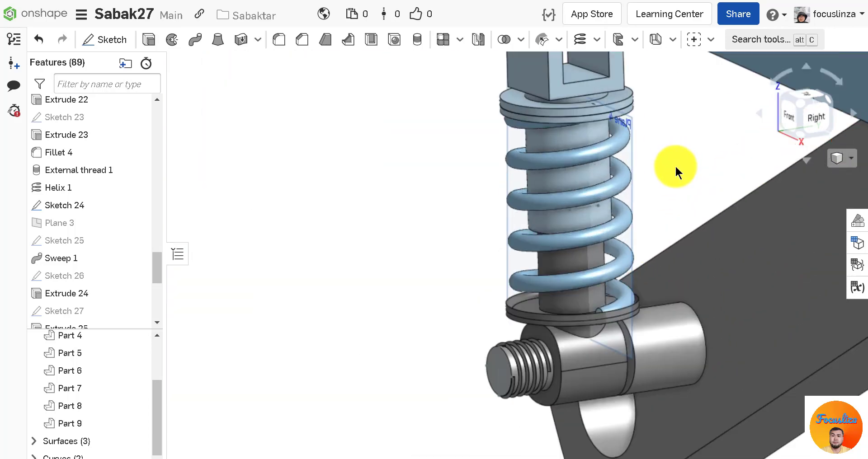
scroll(674, 164, "up", 2)
scroll(672, 167, "up", 2)
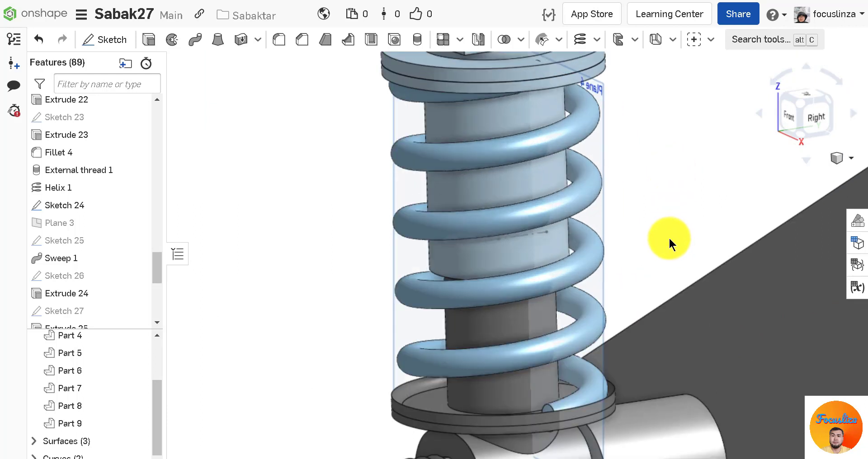
scroll(644, 367, "down", 3)
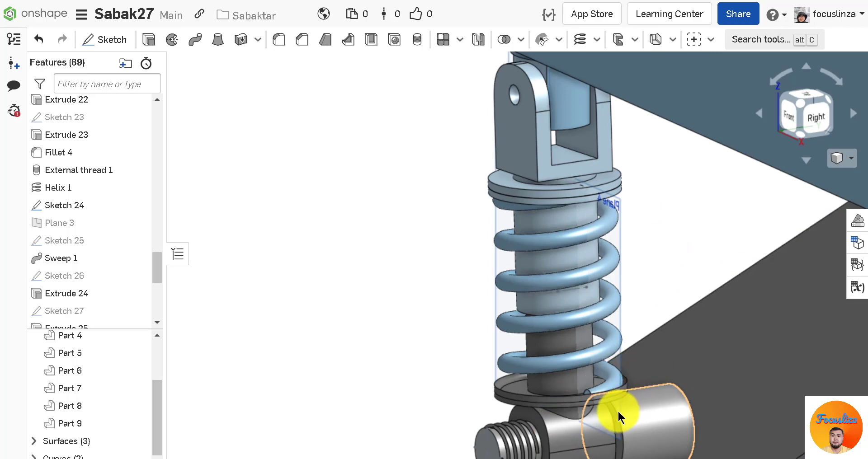
Examine from the side how the spring's lower end overlaps the lower flange
right_click_drag(598, 424, 598, 310)
scroll(599, 310, "down", 4)
scroll(621, 438, "down", 4)
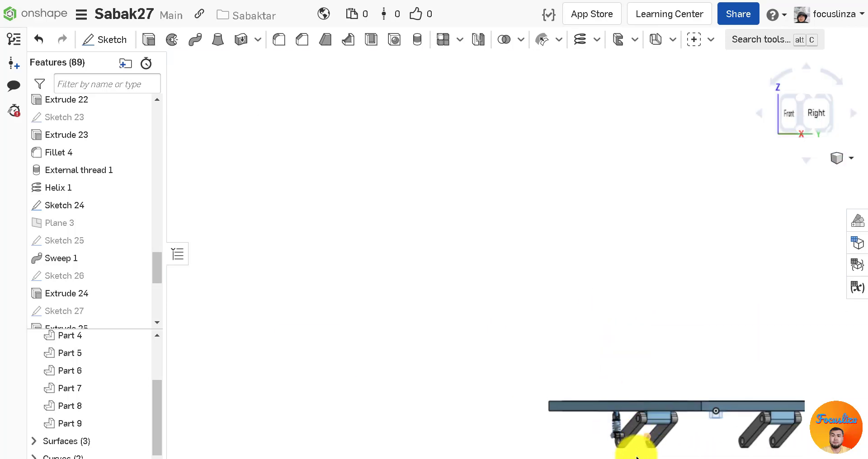
scroll(616, 434, "up", 5)
scroll(611, 351, "up", 6)
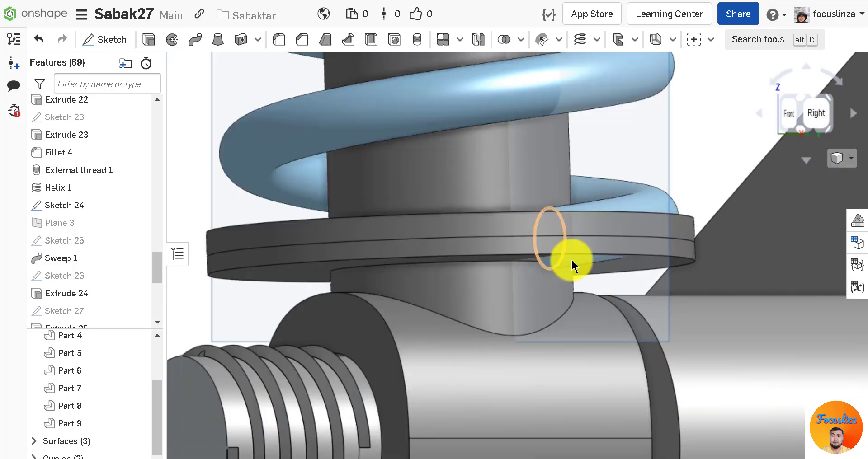
scroll(563, 422, "down", 5)
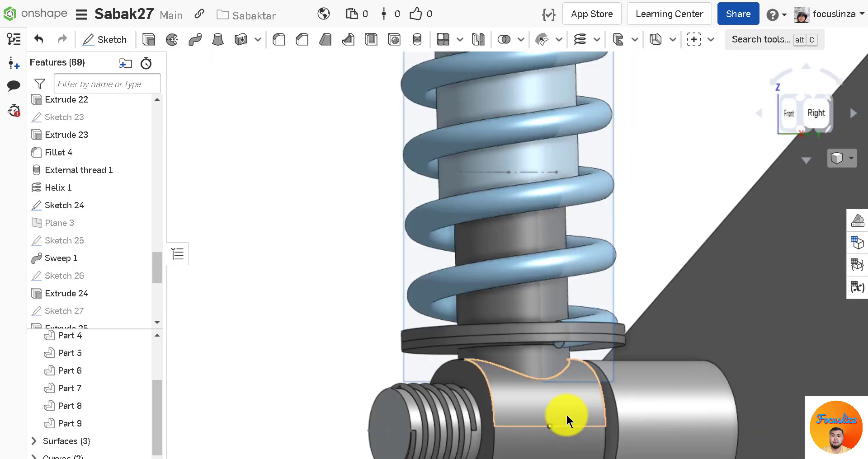
scroll(568, 405, "up", 5)
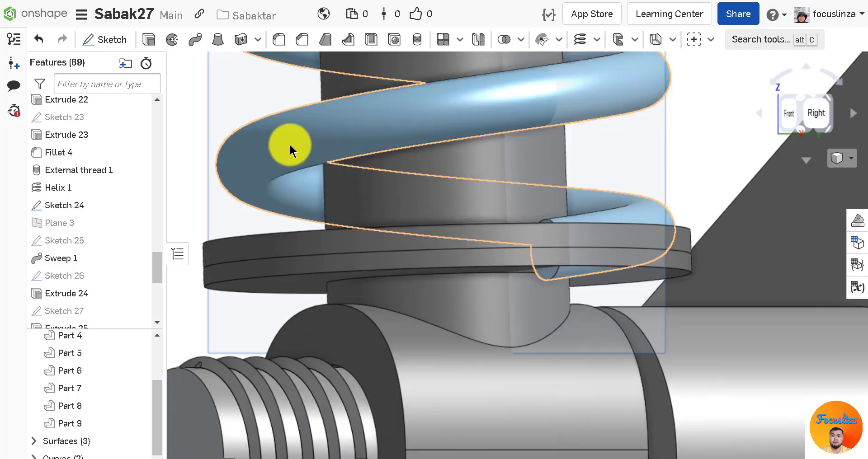
scroll(496, 283, "down", 10)
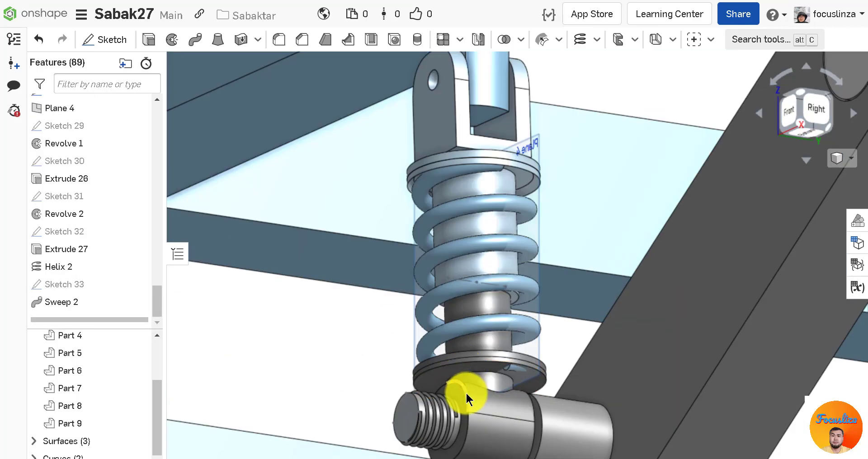
Sketch two concentric circles on the lower flange's underside, one just outside the central shaft and one just inside the flange rim
scroll(463, 389, "up", 5)
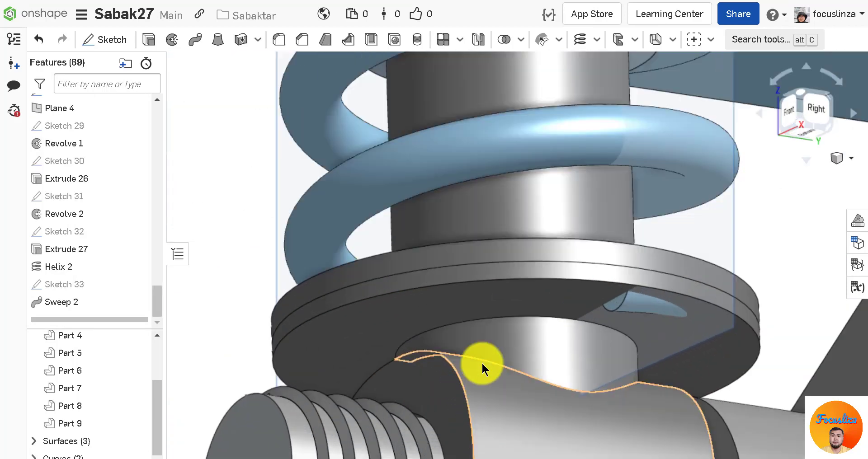
left_click(111, 39)
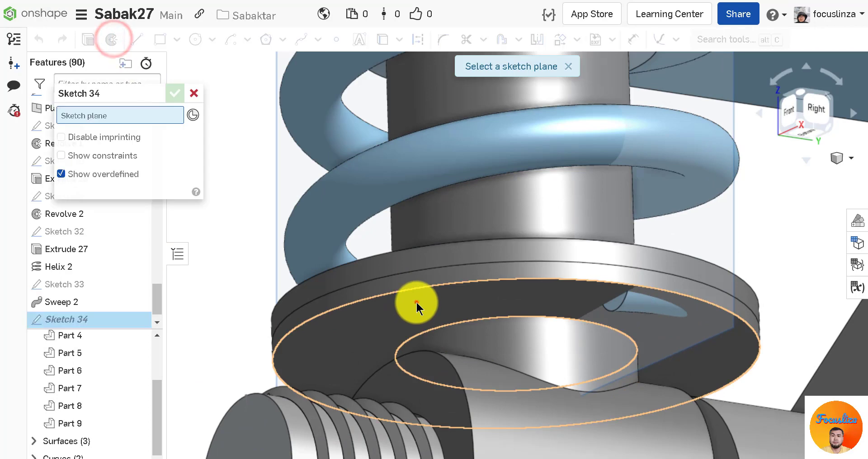
left_click(416, 301)
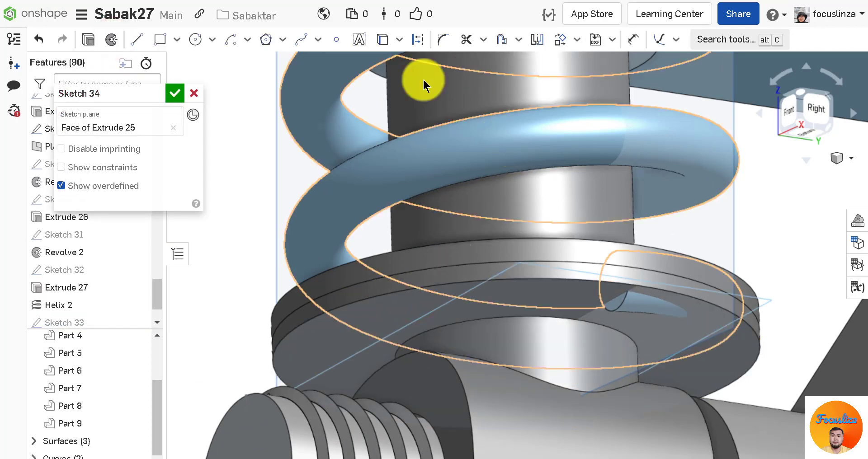
left_click(195, 39)
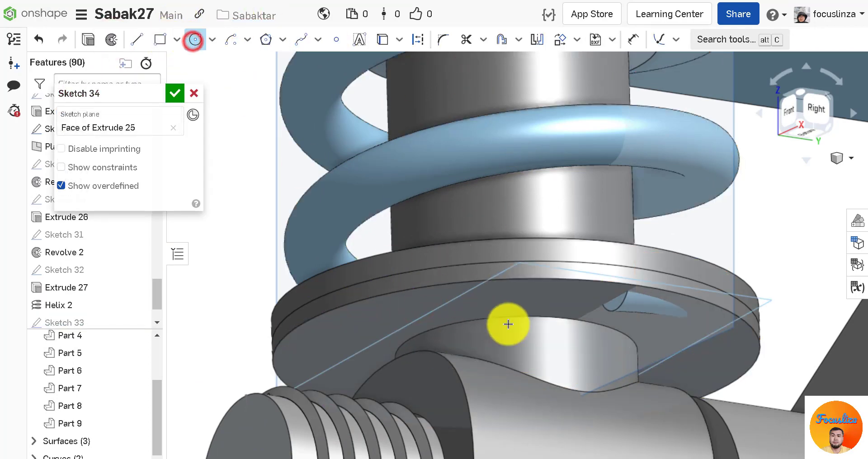
left_click(516, 355)
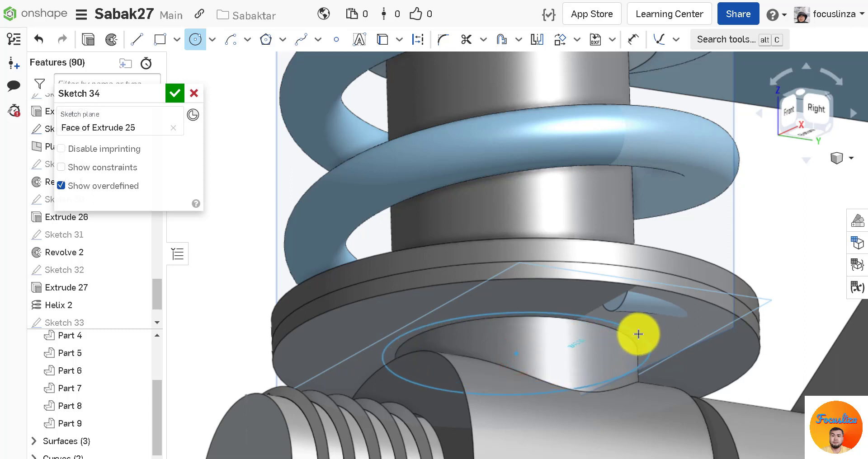
left_click(635, 334)
left_click(515, 355)
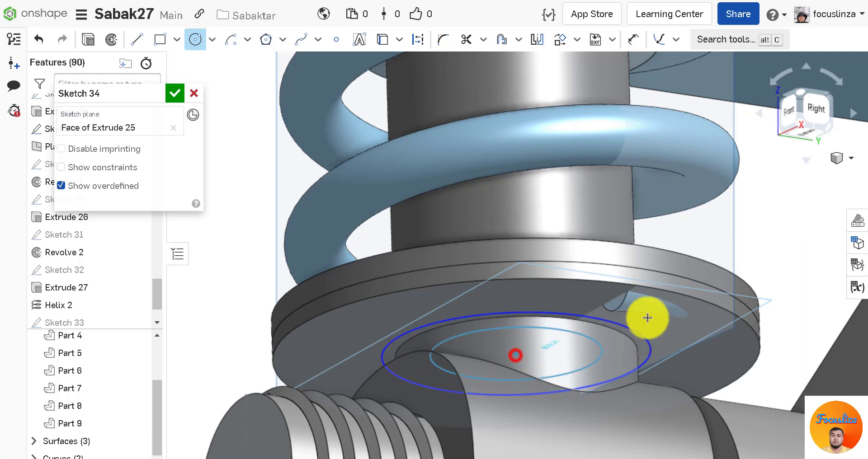
left_click(704, 305)
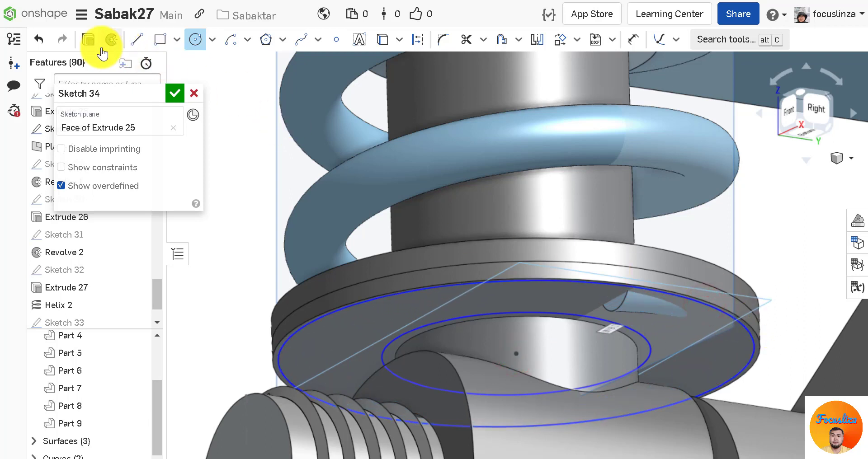
Extrude the ring between the two circles downward as a solid Remove, 1.9 mm deep, with Merge with all enabled
left_click(89, 40)
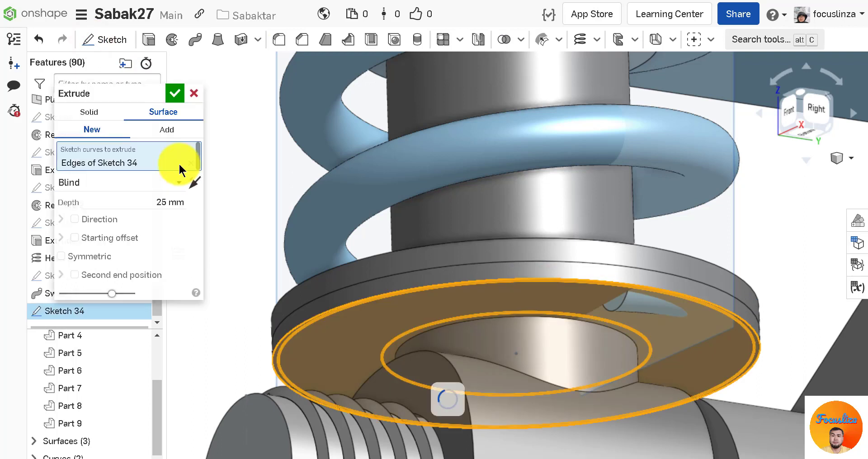
left_click(89, 112)
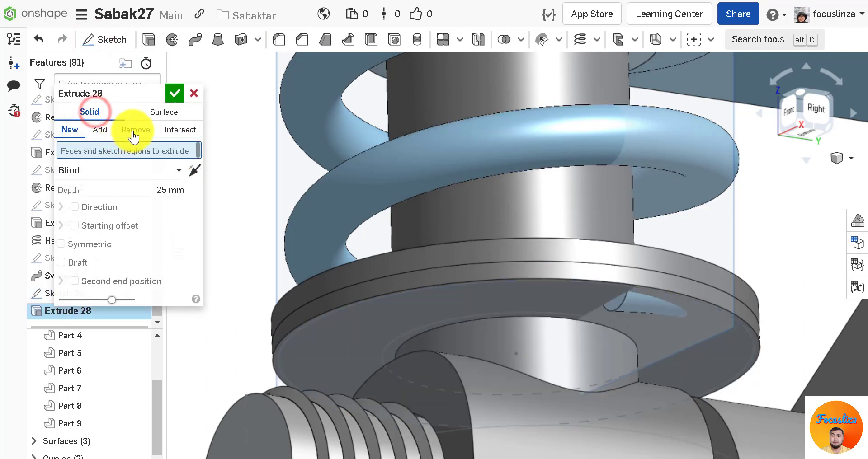
left_click(134, 131)
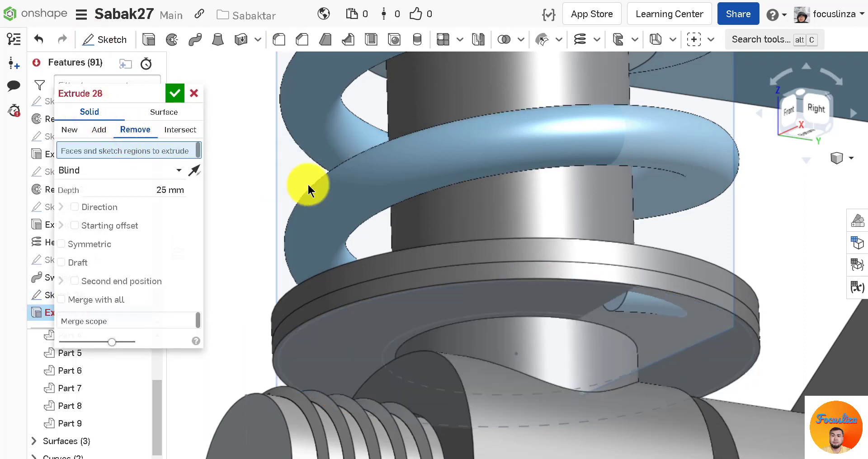
left_click(335, 351)
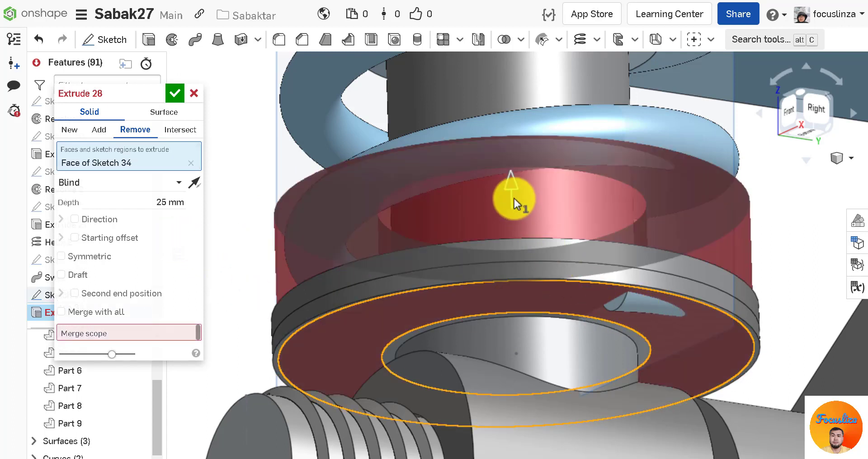
left_click_drag(510, 225, 530, 355)
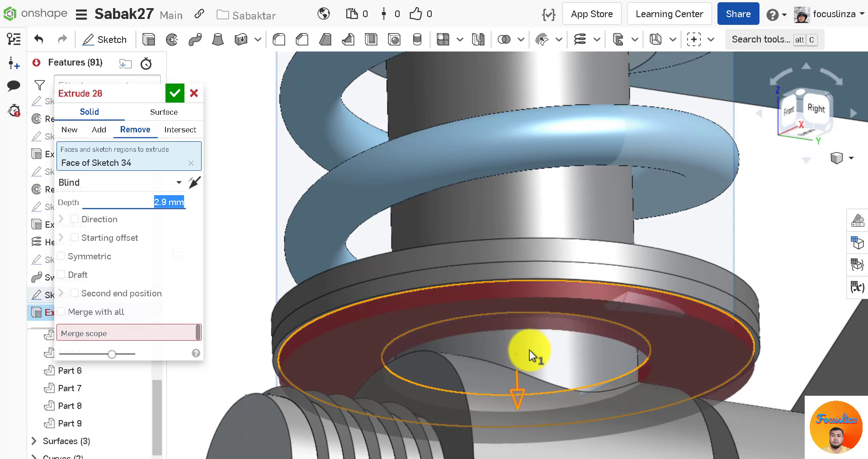
left_click(119, 315)
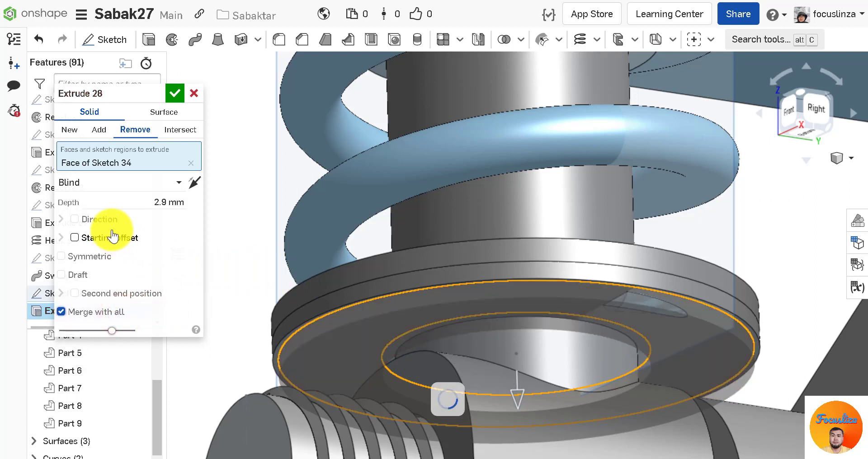
left_click(167, 199)
type("1.9")
key("Return")
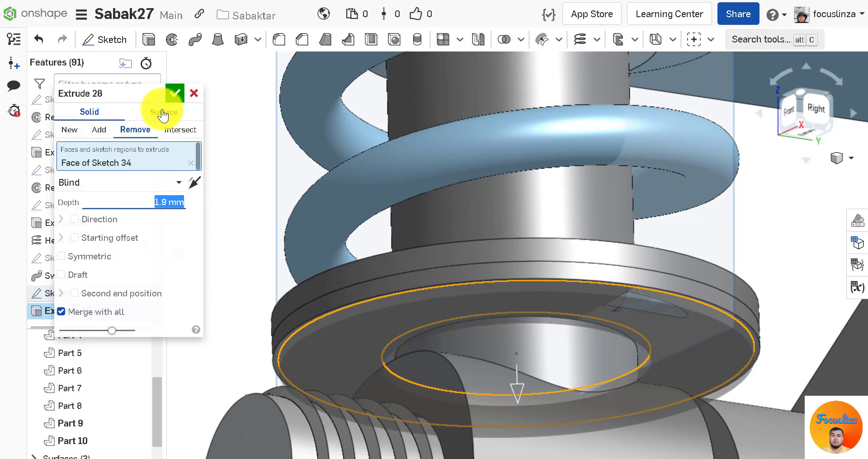
left_click(174, 93)
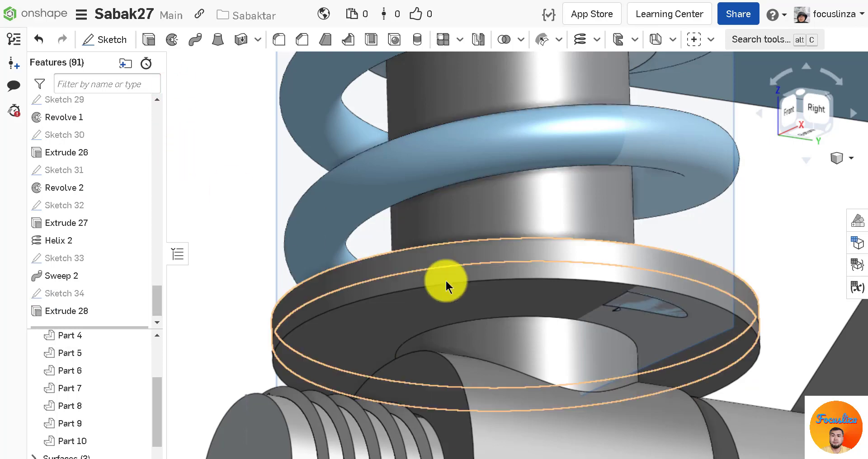
Examine the lower flange and the cut spring end from below and from the side
right_click_drag(667, 328, 649, 344)
scroll(368, 333, "down", 5)
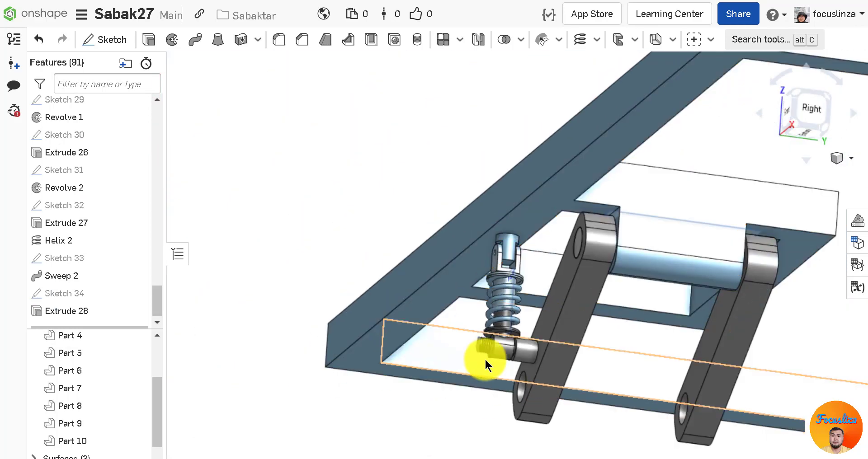
scroll(498, 348, "up", 5)
scroll(500, 346, "up", 5)
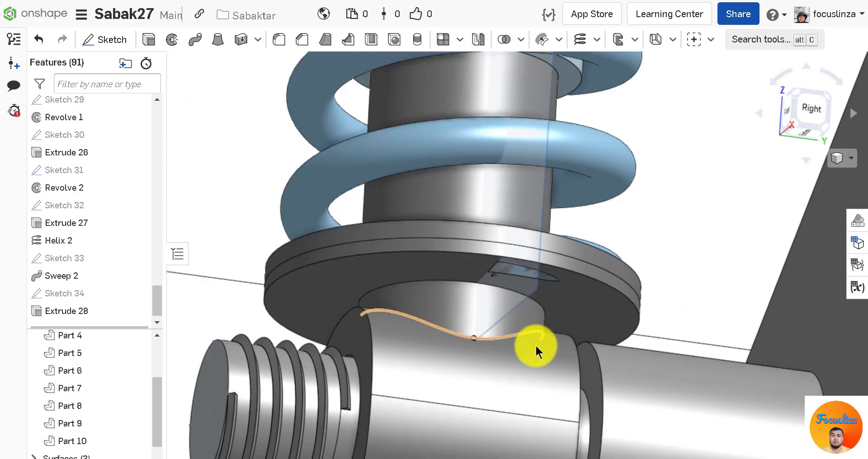
scroll(566, 312, "down", 2)
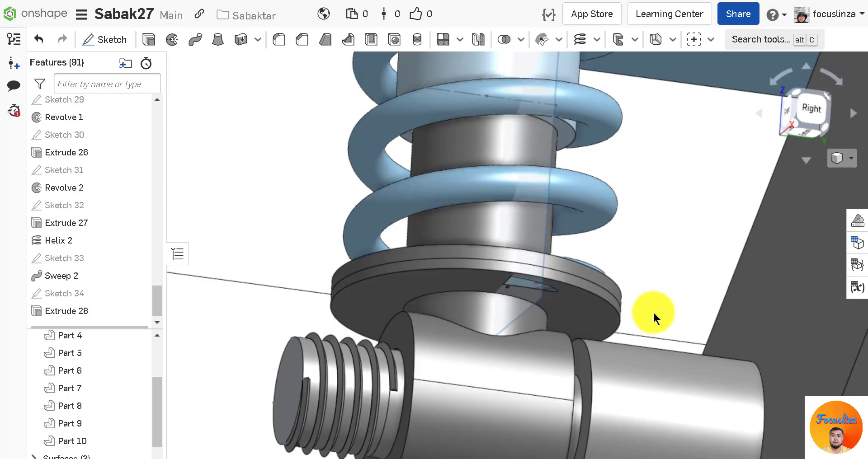
scroll(653, 310, "down", 2)
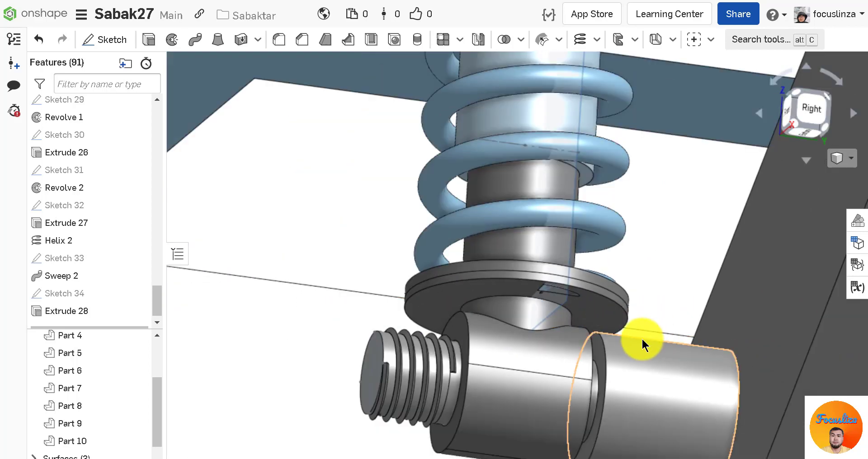
scroll(638, 338, "up", 5)
scroll(638, 337, "down", 2)
scroll(590, 222, "up", 8)
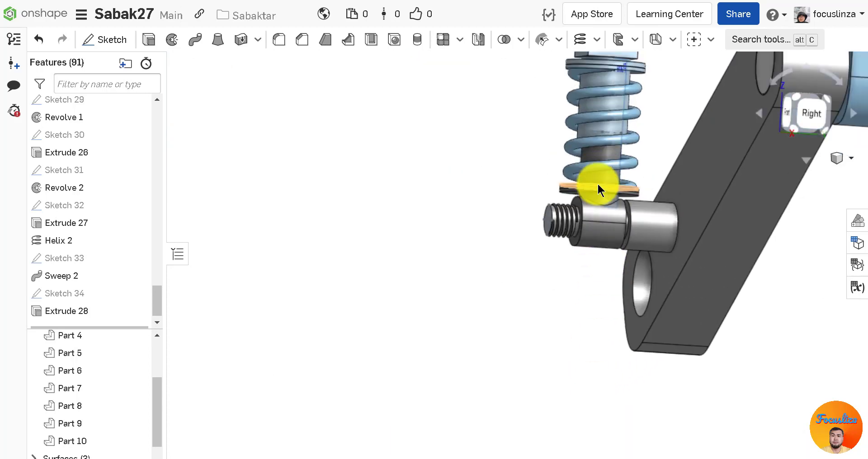
scroll(642, 197, "up", 2)
scroll(605, 300, "down", 3)
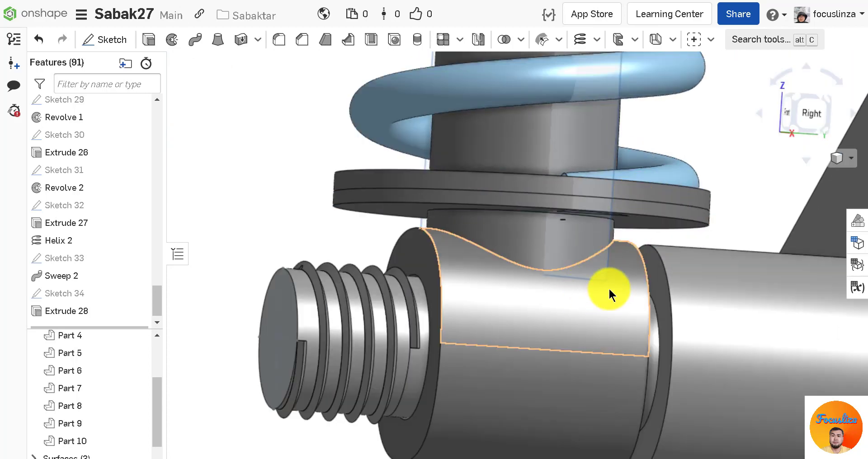
scroll(607, 289, "up", 4)
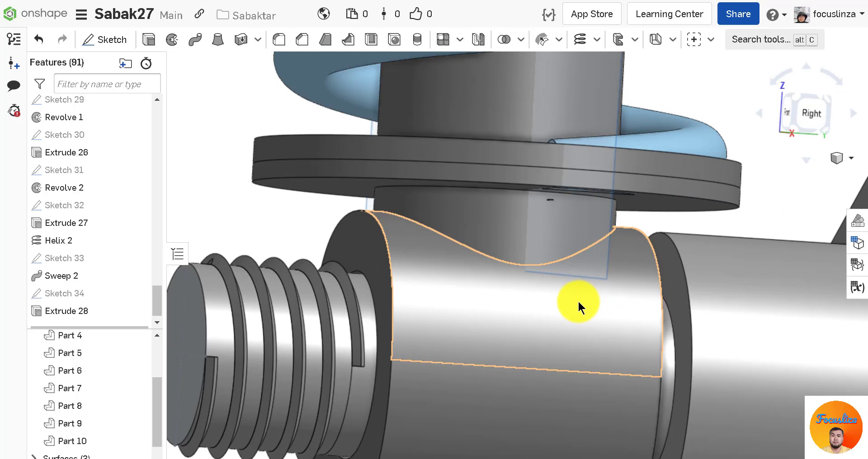
scroll(572, 301, "down", 3)
Start a new sketch on the lower flange's underside and draw a 39 mm diameter circle around the central shaft
key("shift+s")
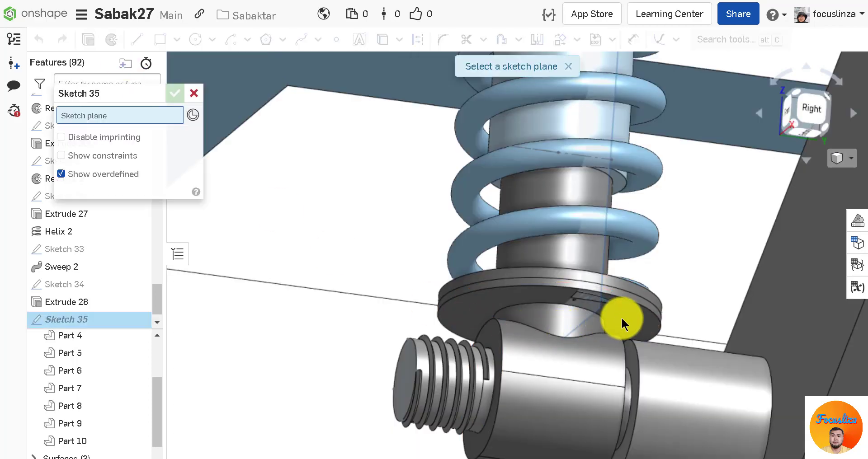
left_click(633, 312)
scroll(701, 330, "up", 3)
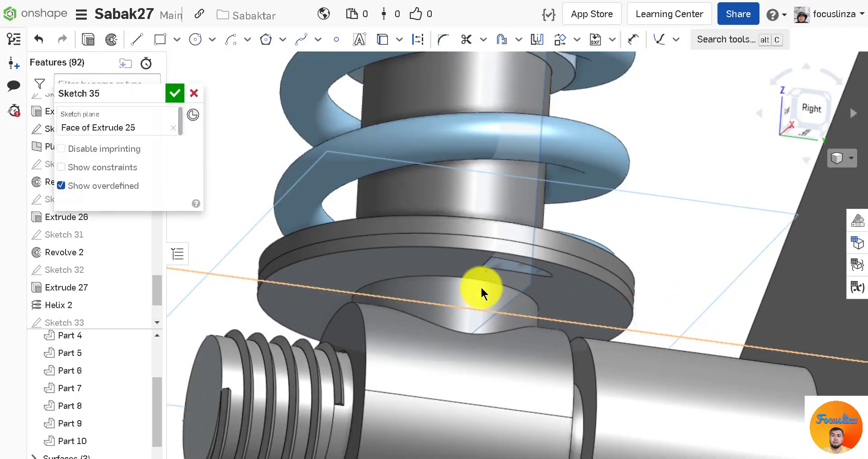
left_click(197, 48)
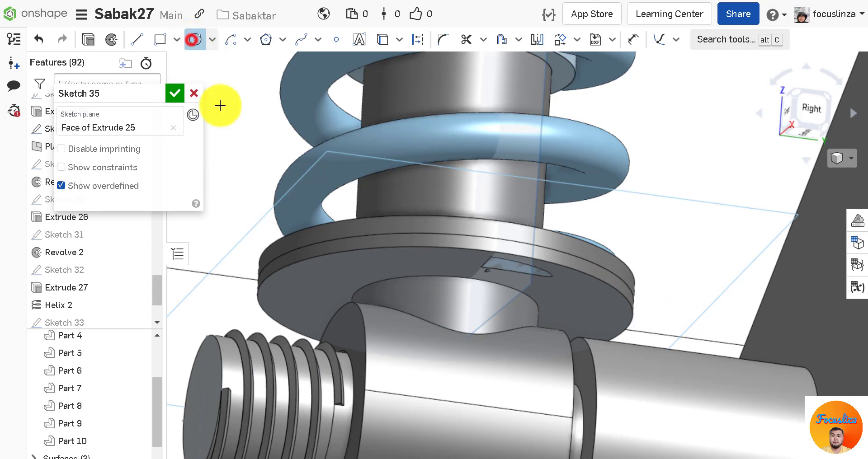
left_click(446, 305)
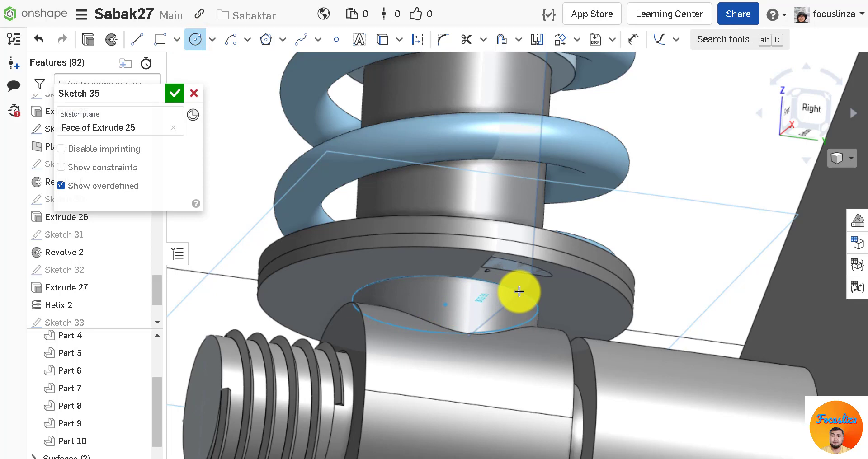
left_click(519, 291)
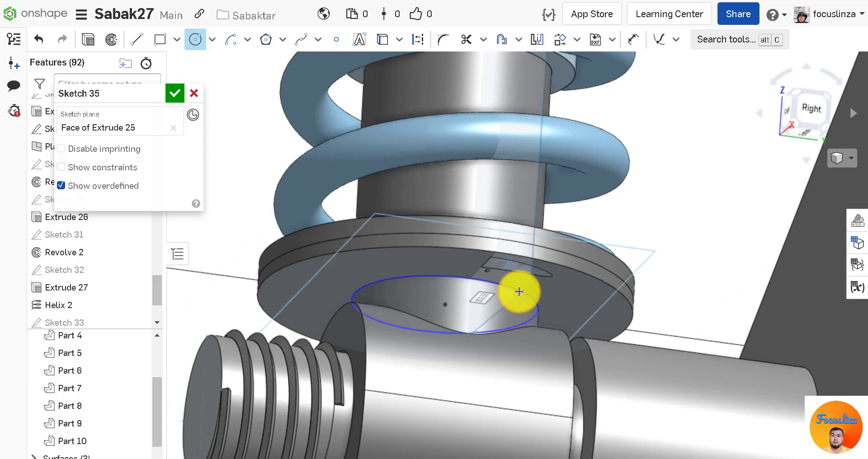
scroll(519, 291, "down", 10)
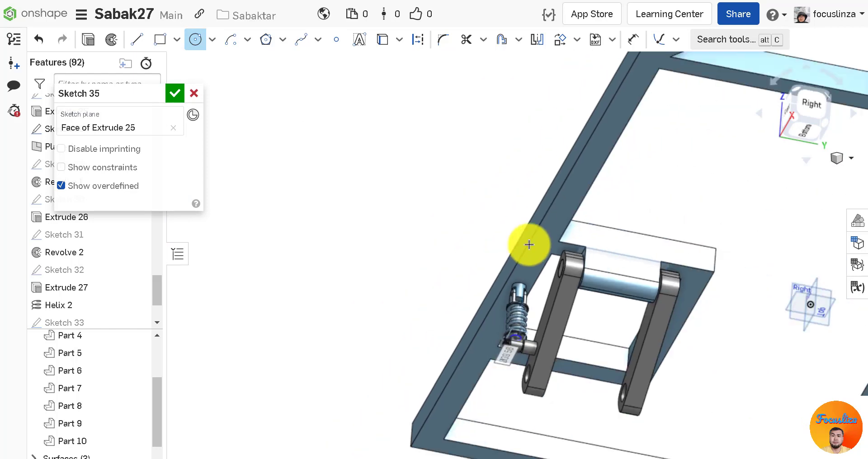
scroll(512, 333, "up", 10)
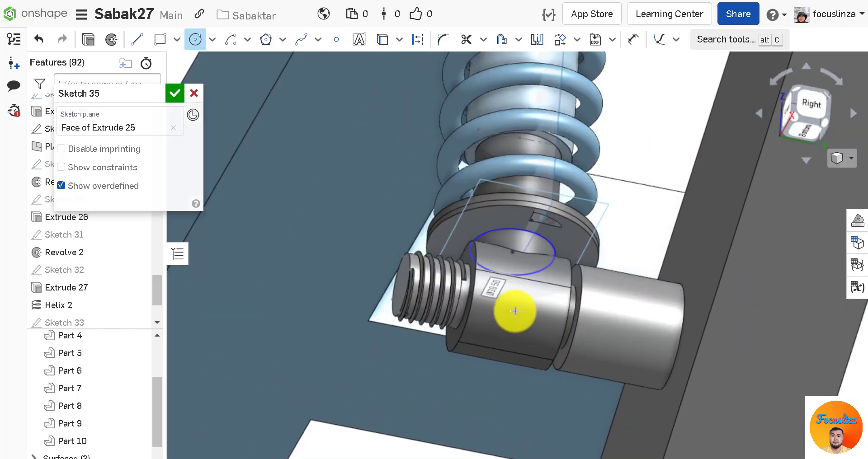
type("39")
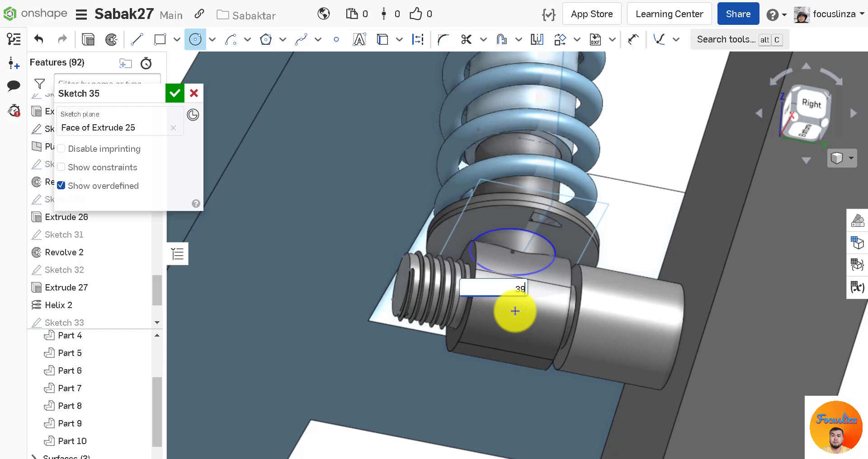
key("Return")
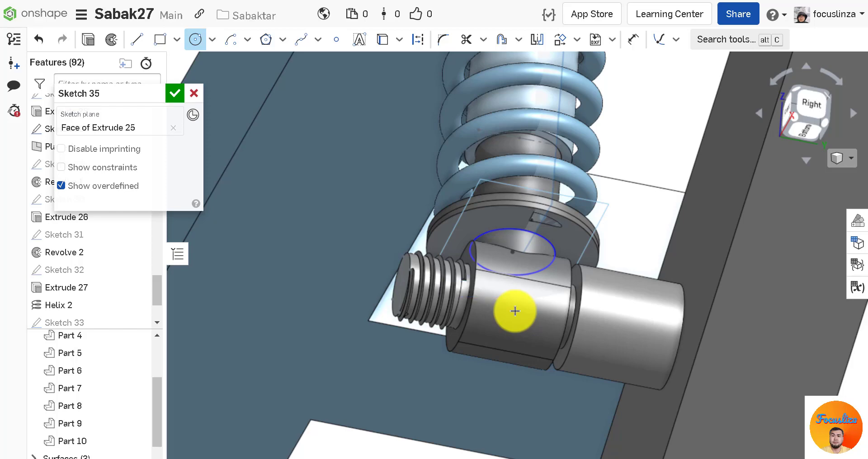
Add a concentric outer circle along the flange rim with a diameter of 80 mm
left_click(512, 252)
scroll(577, 225, "up", 5)
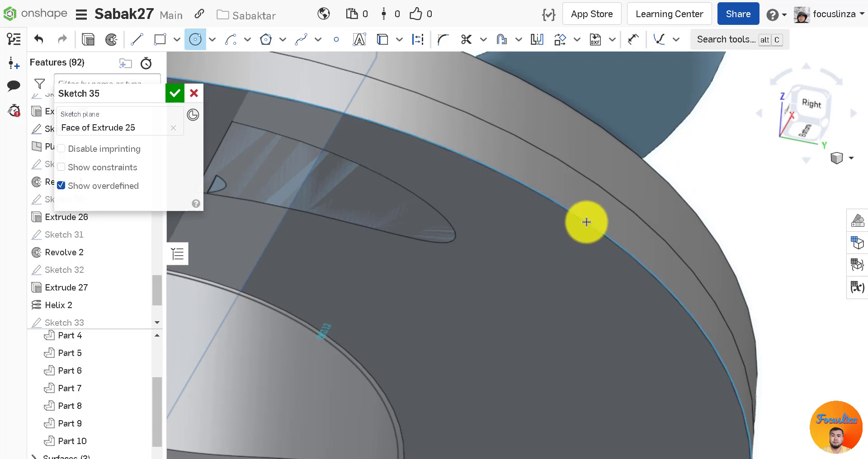
left_click(585, 222)
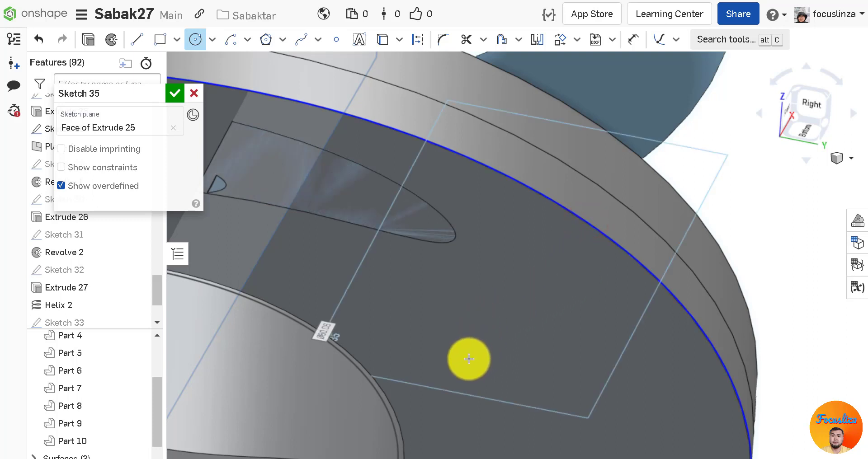
type("80")
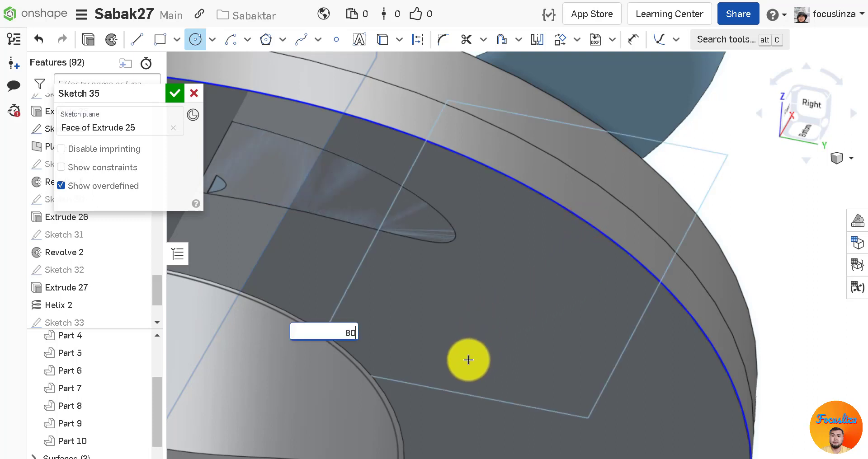
key("Return")
scroll(465, 326, "down", 6)
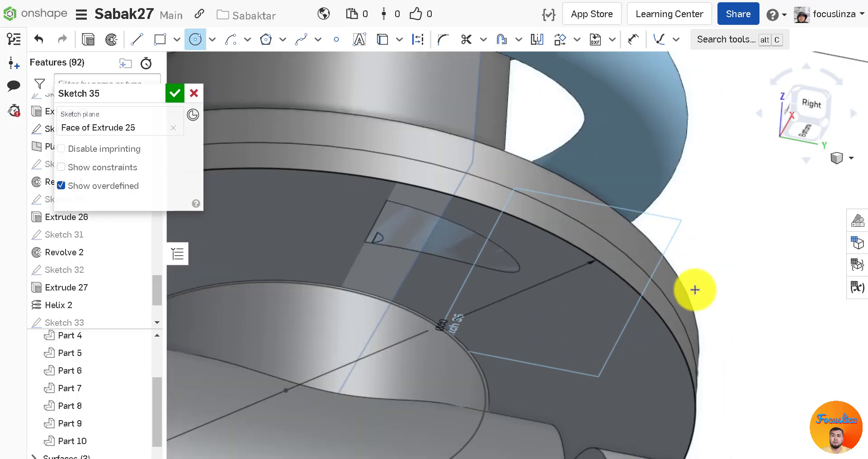
Extrude the ring between the two circles downward 0.1 mm as a solid Add, with Merge with all enabled
left_click(92, 39)
key("shift+e")
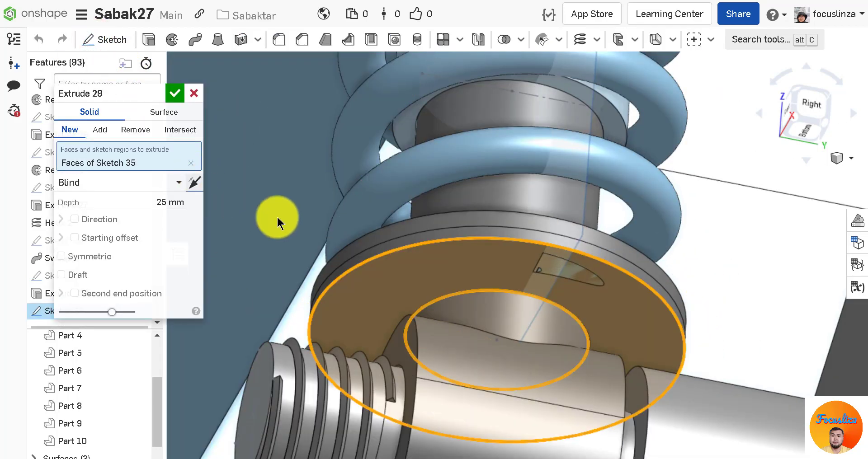
left_click(171, 202)
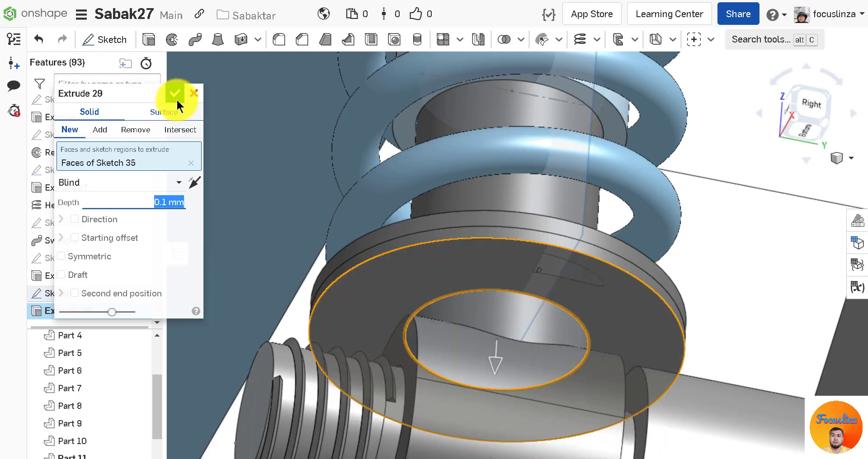
left_click(77, 130)
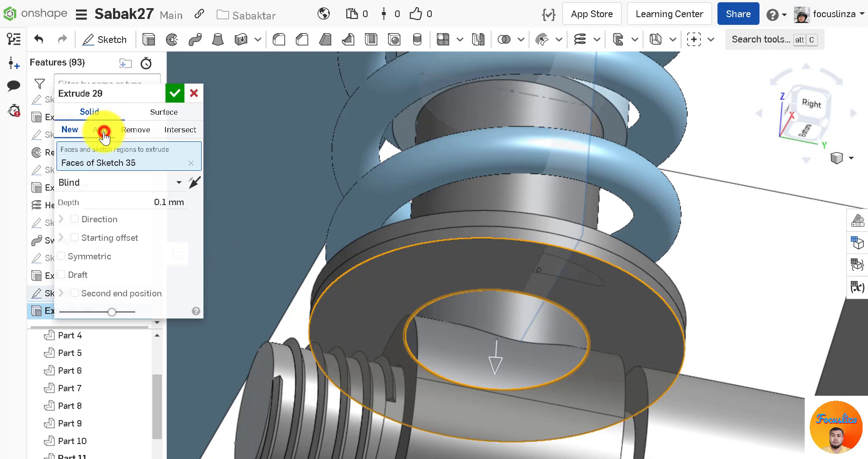
left_click(98, 130)
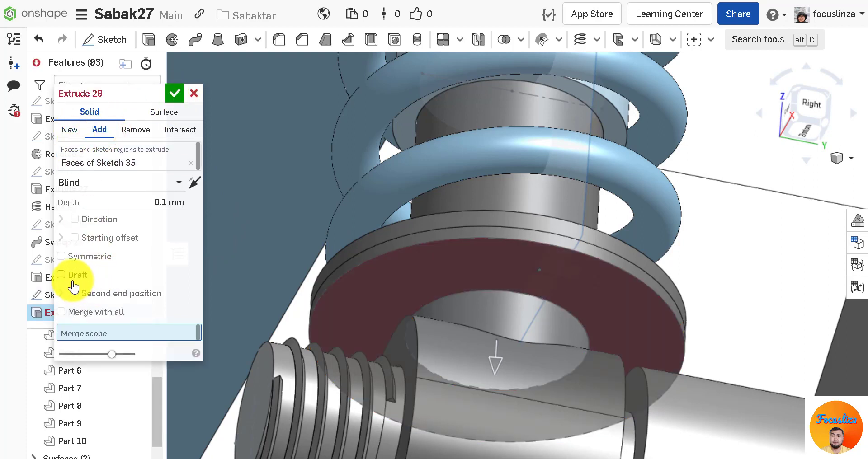
left_click(91, 313)
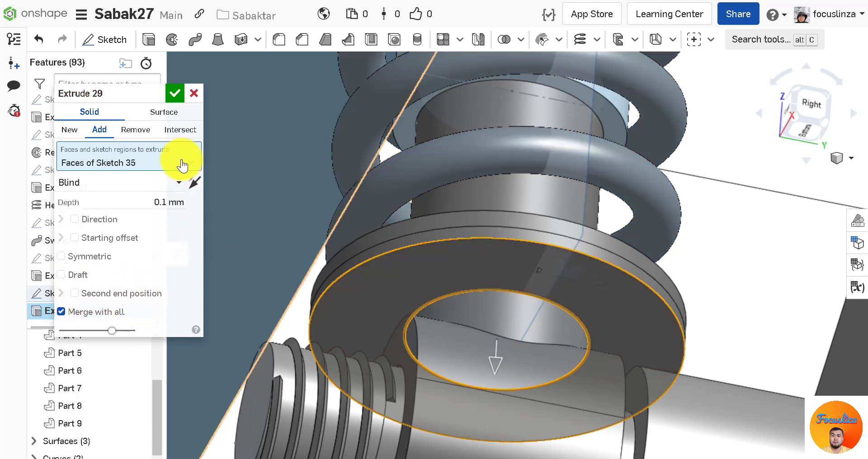
left_click(175, 95)
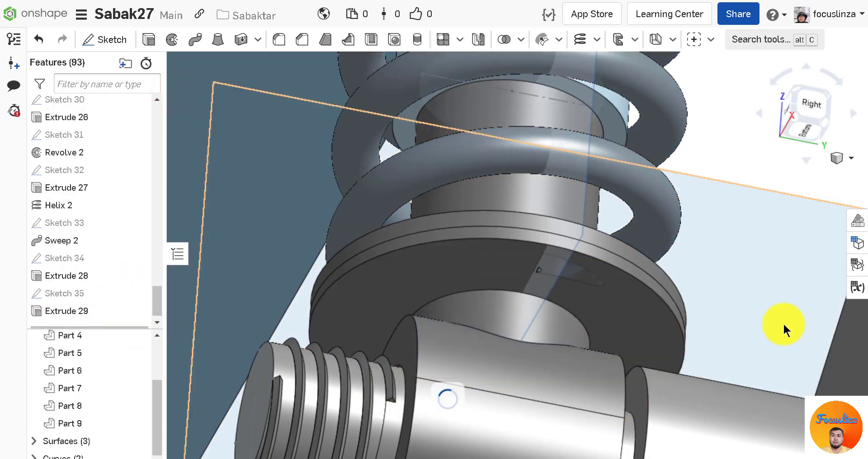
Set the depth of the lower flange's added ring extrusion to 0.5 mm
left_click(70, 312)
double_click(70, 311)
left_click(168, 202)
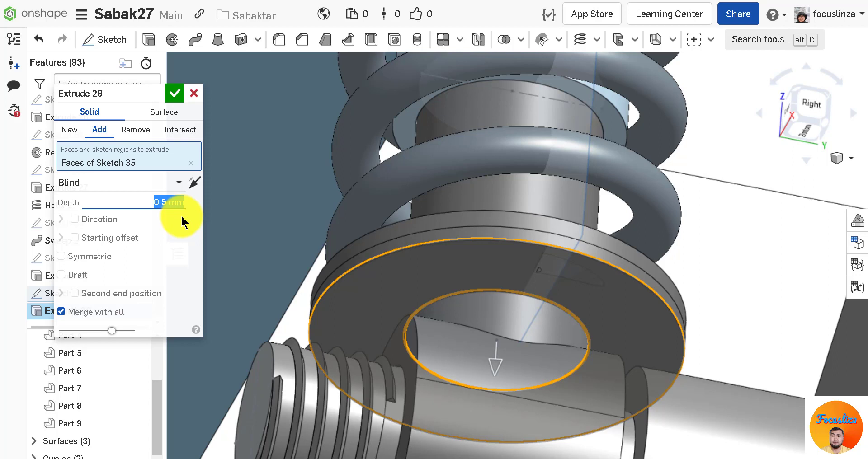
left_click(174, 94)
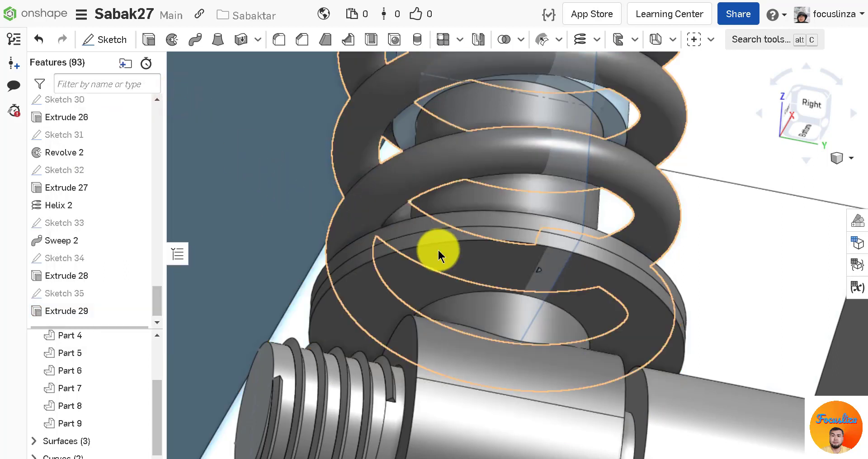
scroll(753, 292, "down", 2)
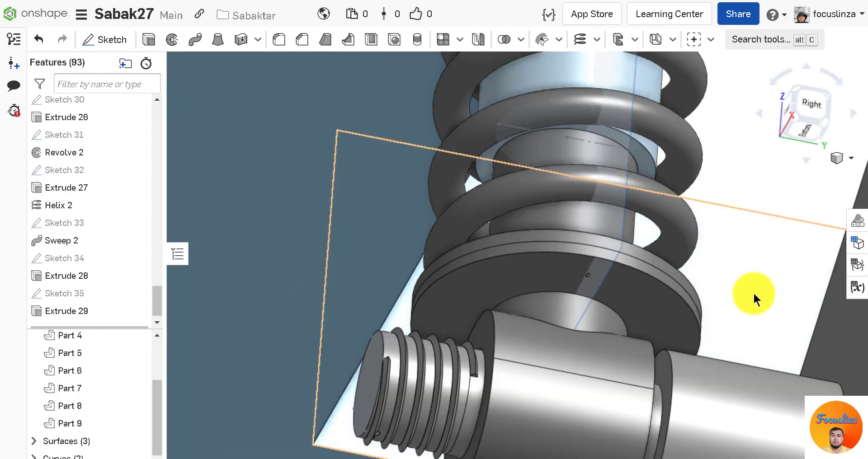
scroll(747, 297, "down", 2)
scroll(556, 297, "up", 4)
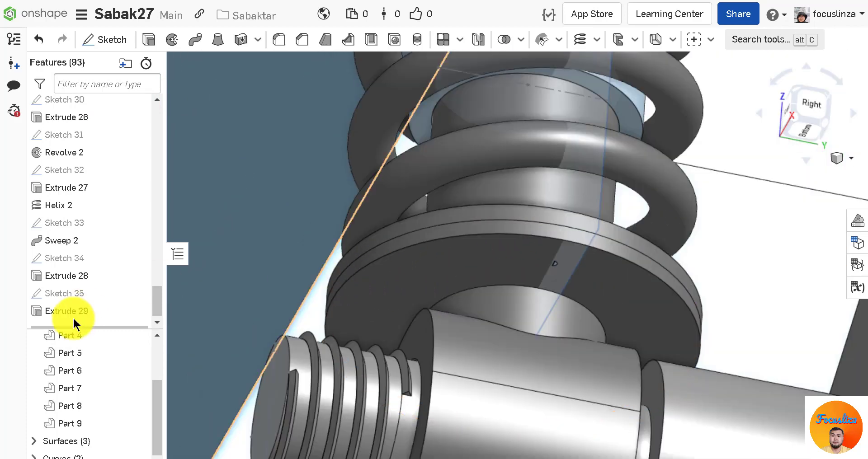
Set the depth of the lower flange's added ring extrusion to 1 mm
double_click(51, 311)
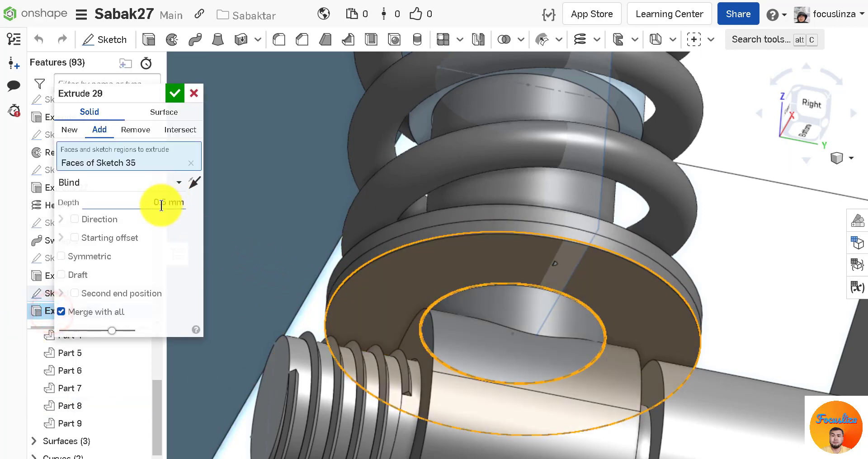
left_click(158, 202)
type("1")
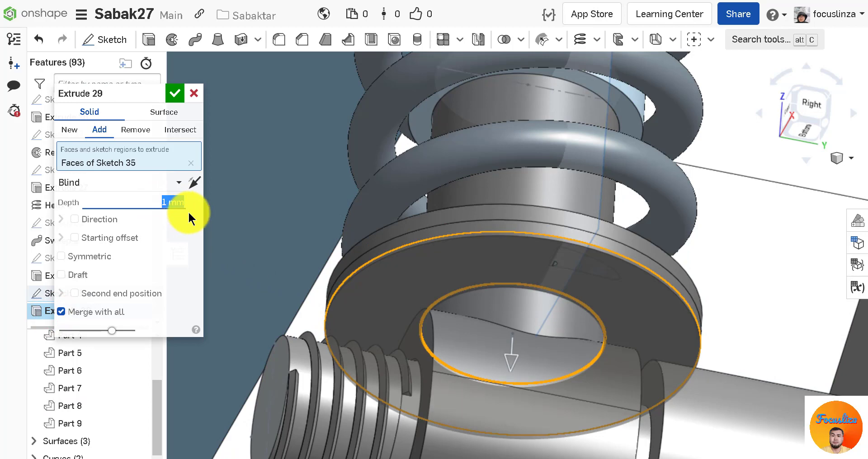
left_click(173, 92)
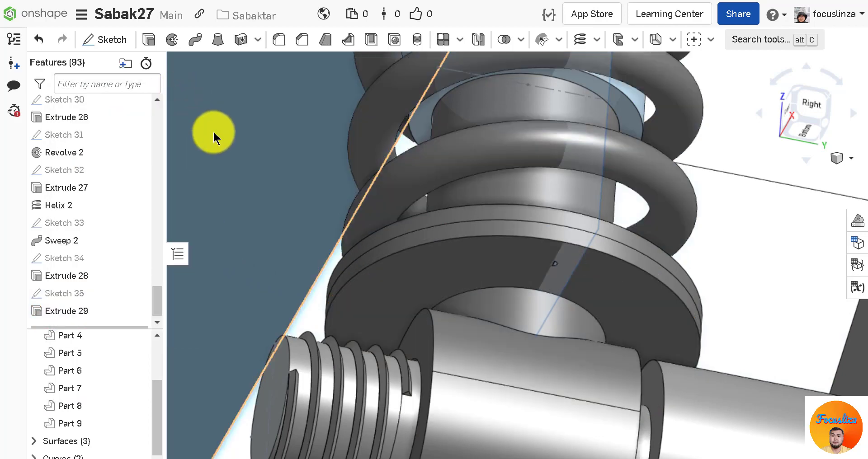
Examine the lower flange's underside up close where the spring end comes through
scroll(751, 300, "down", 3)
scroll(632, 308, "up", 2)
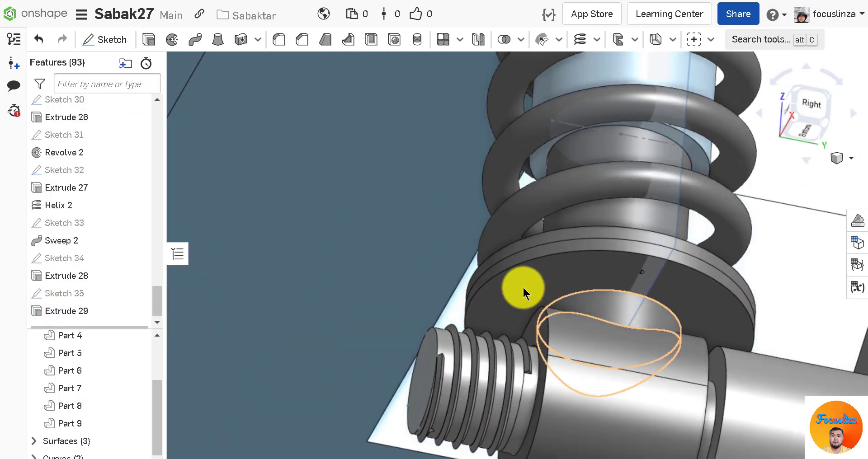
right_click_drag(456, 280, 375, 270)
scroll(556, 312, "up", 1)
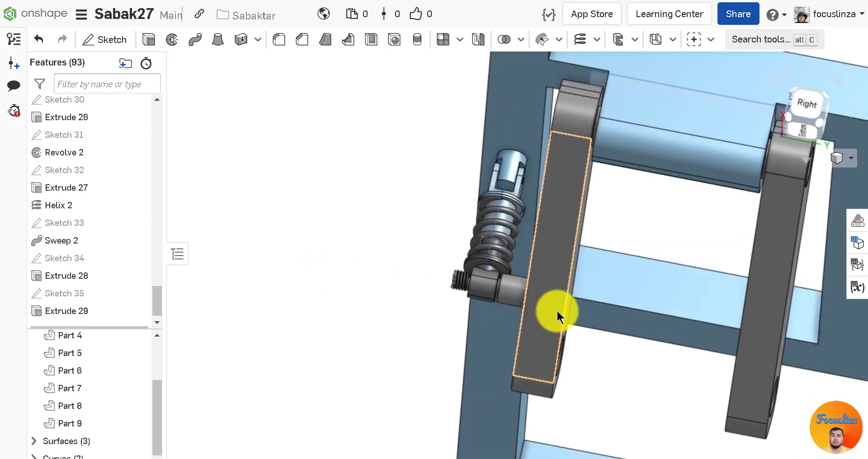
scroll(476, 262, "up", 3)
scroll(541, 222, "up", 4)
scroll(482, 178, "up", 1)
scroll(499, 202, "up", 4)
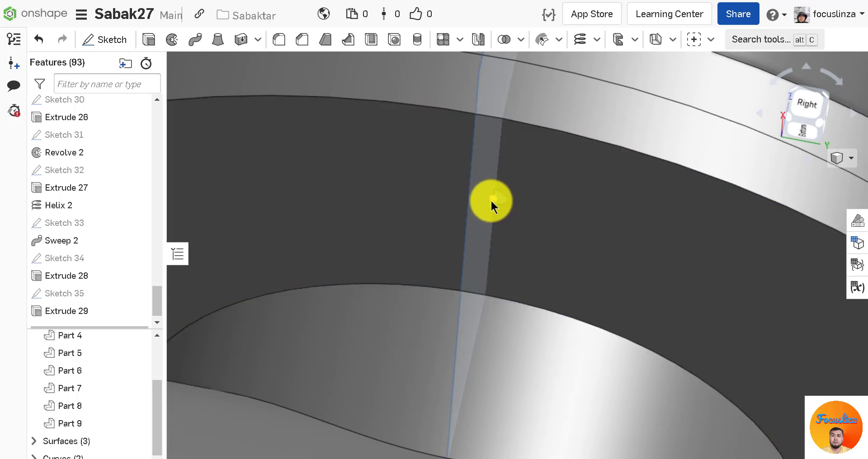
scroll(500, 228, "down", 3)
scroll(500, 229, "down", 2)
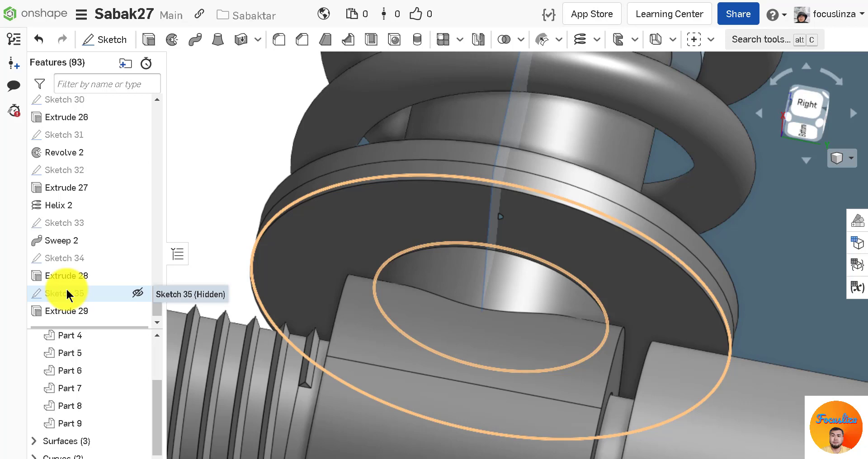
Start a new construction plane and select the circular edge on the lower flange's rim as its reference
left_click(635, 40)
left_click(635, 39)
left_click(597, 40)
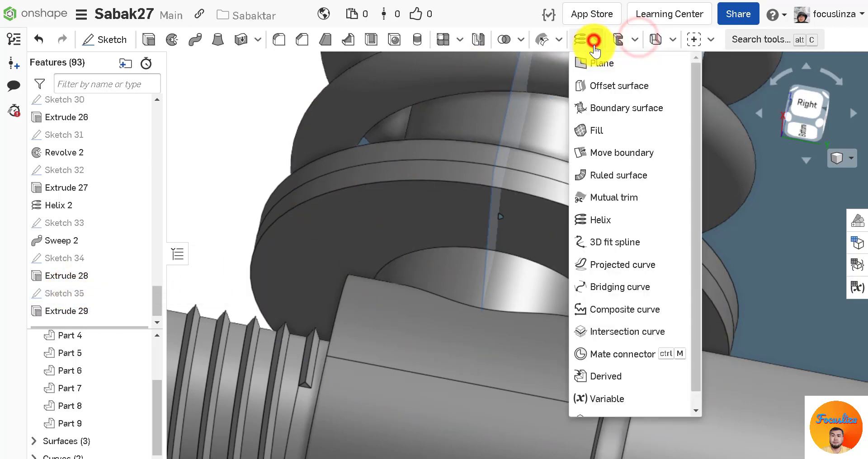
left_click(587, 63)
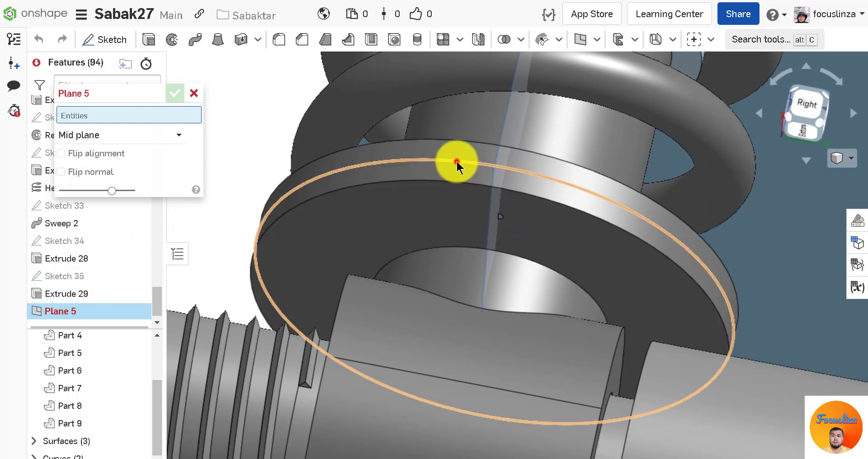
left_click(456, 161)
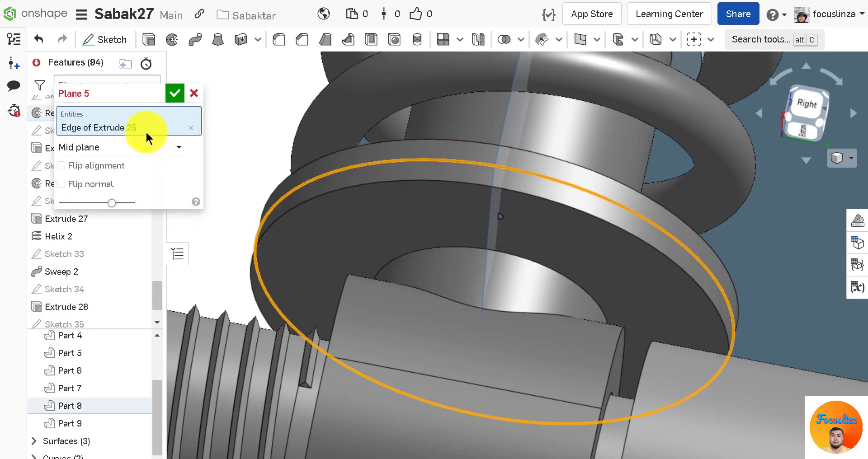
Change the plane type to Offset with an offset distance of 1 mm and accept the plane
left_click(140, 156)
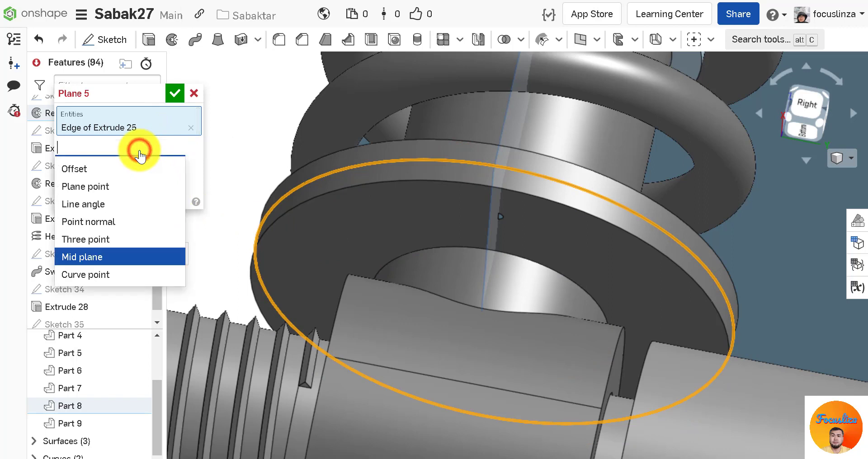
left_click(82, 165)
left_click(158, 167)
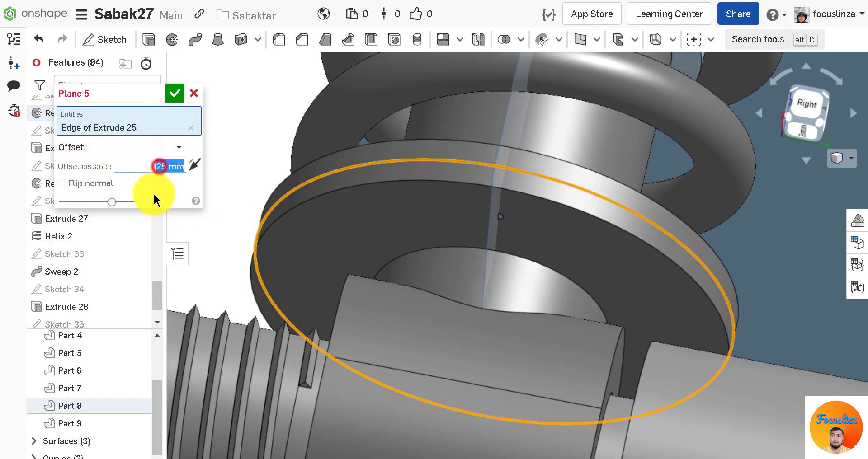
type("1")
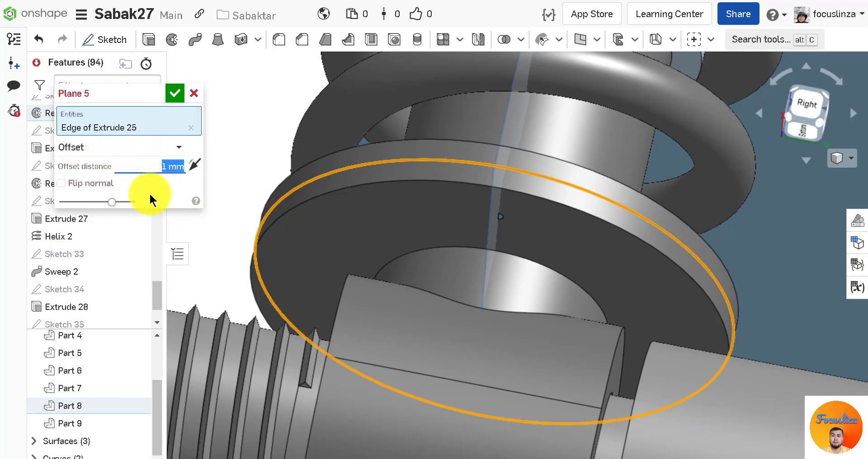
scroll(514, 226, "down", 5)
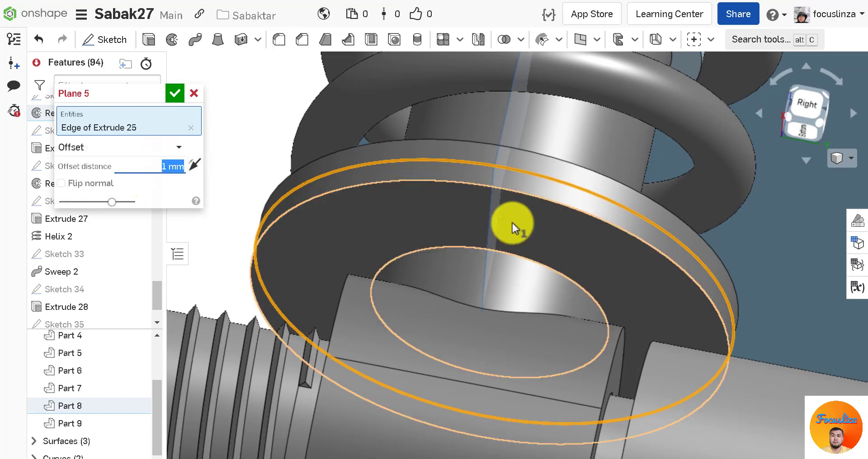
scroll(384, 307, "down", 5)
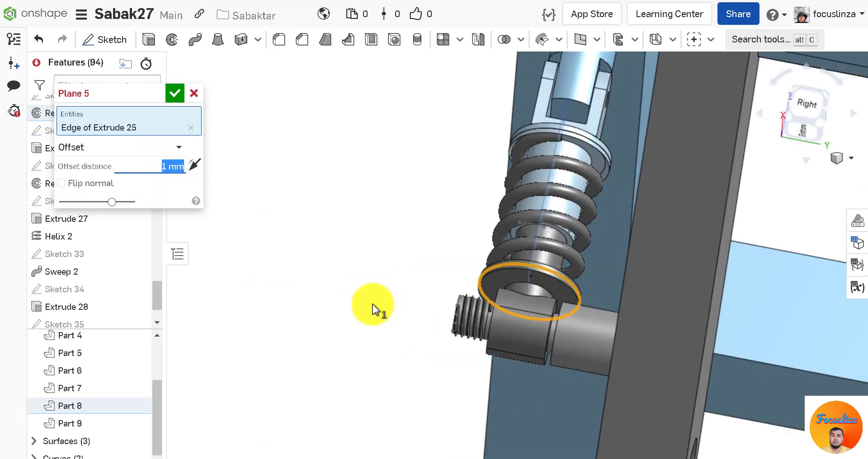
scroll(552, 315, "up", 5)
scroll(552, 315, "up", 3)
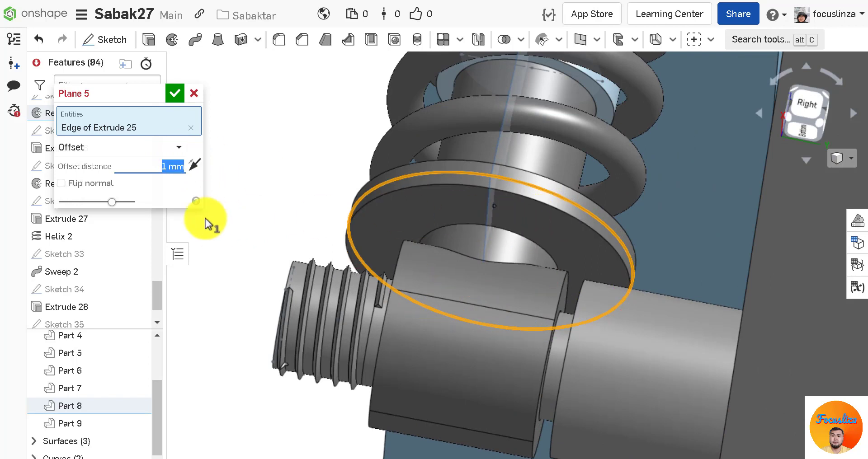
left_click(175, 93)
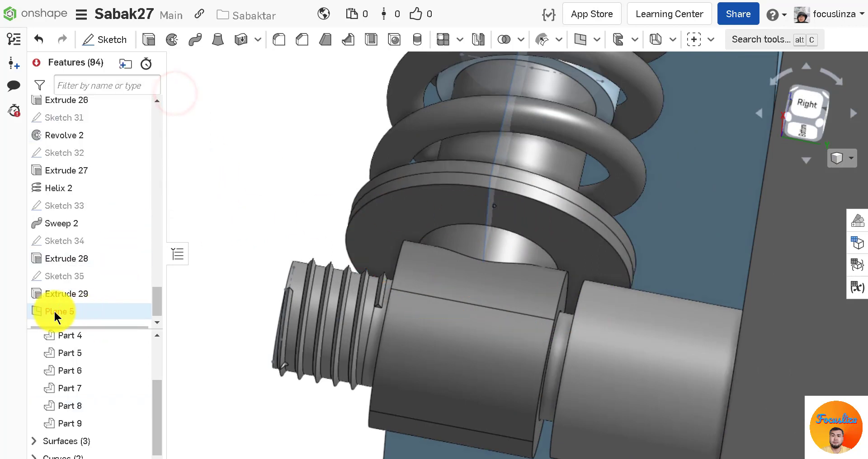
Move Plane 5 ahead of Sketch 35 in the feature order and reselect the flange rim edge as its reference
left_click_drag(54, 311, 64, 277)
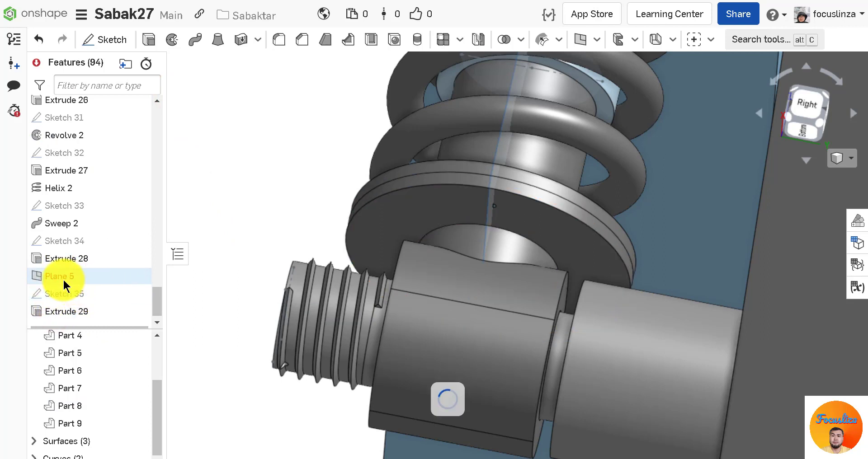
double_click(61, 278)
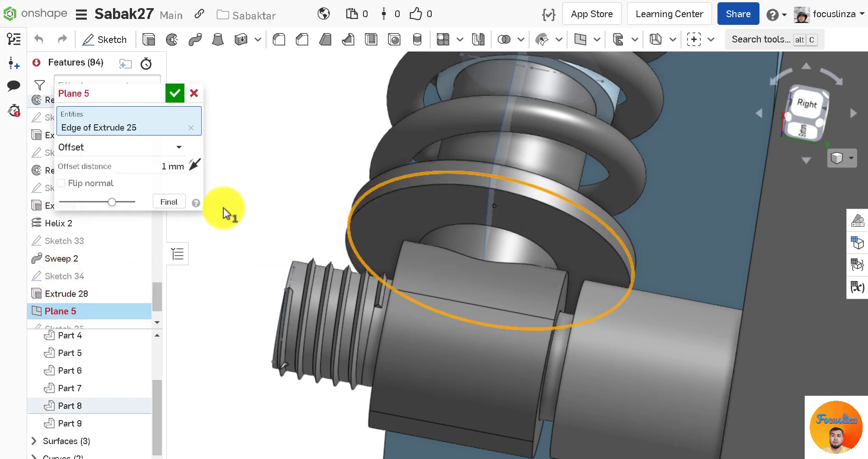
left_click(191, 127)
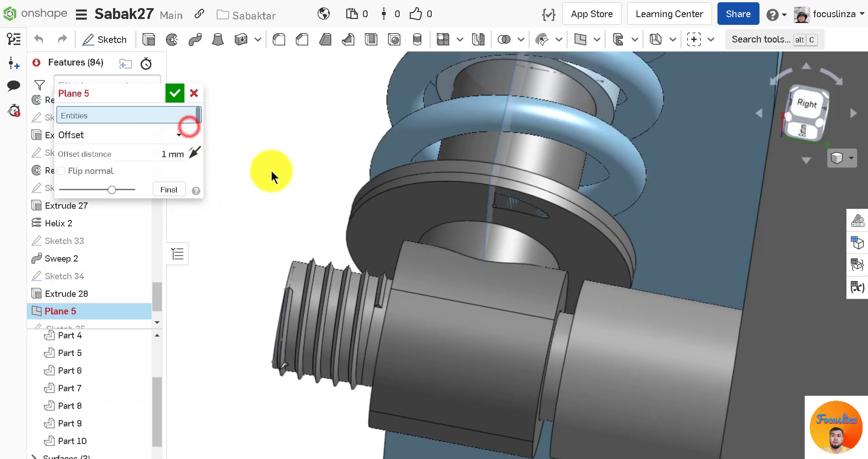
scroll(542, 187, "down", 3)
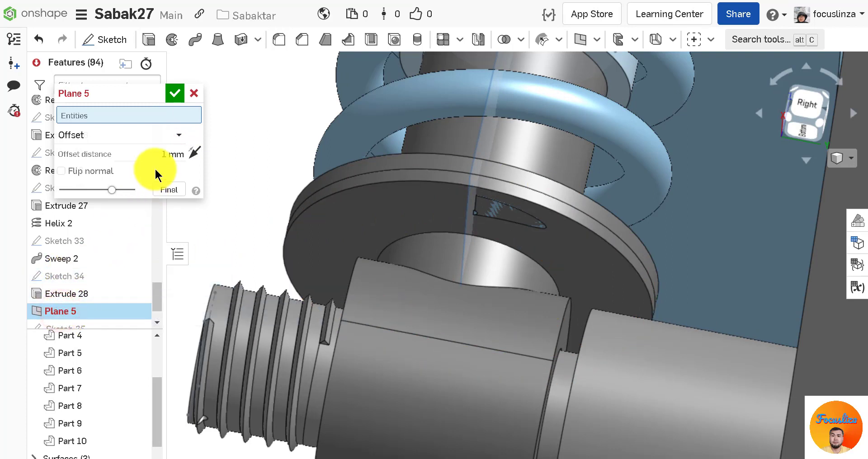
left_click(450, 169)
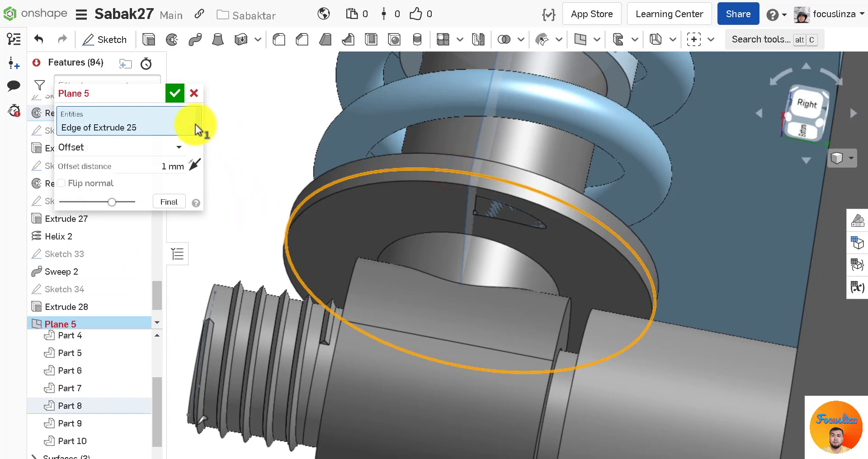
left_click(176, 95)
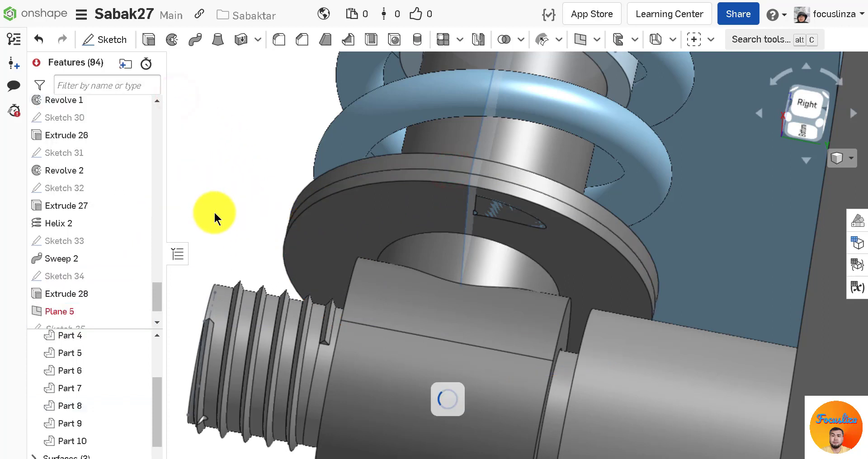
scroll(249, 232, "down", 2)
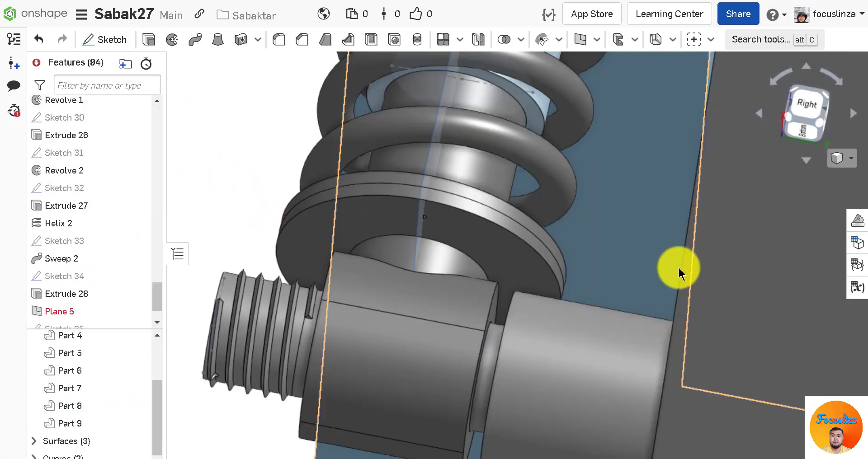
scroll(69, 312, "down", 1)
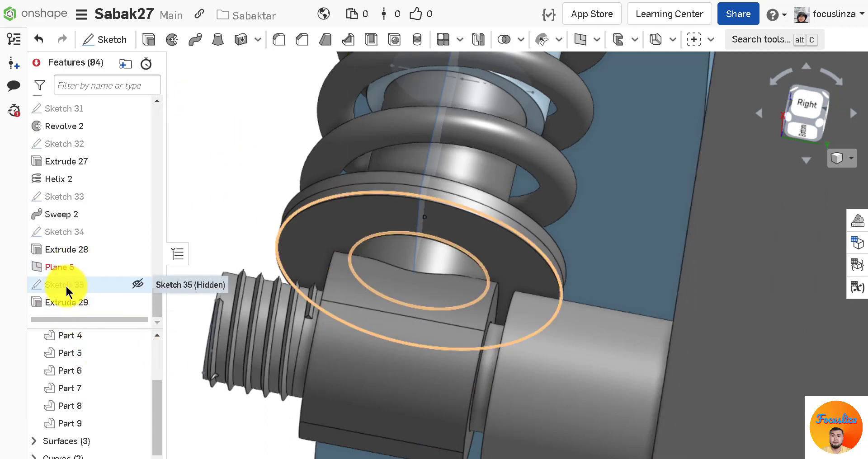
Roll the feature history back to just after Plane 5, ahead of Sketch 35
mouse_move(64, 268)
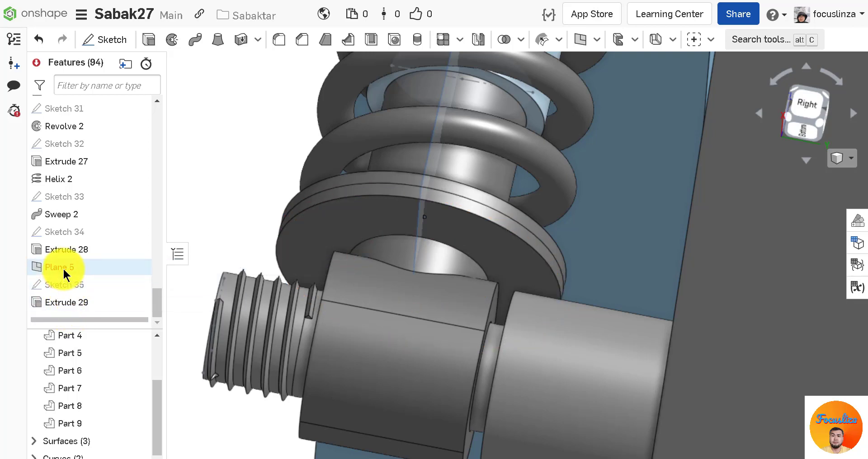
mouse_move(64, 267)
left_mouse_down()
mouse_move(75, 257)
mouse_move(74, 295)
mouse_move(90, 302)
mouse_move(59, 264)
left_mouse_up()
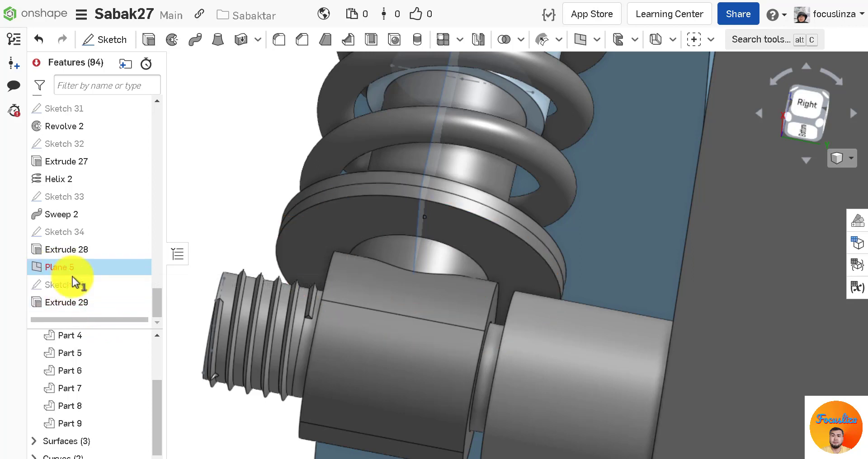
right_click(62, 267)
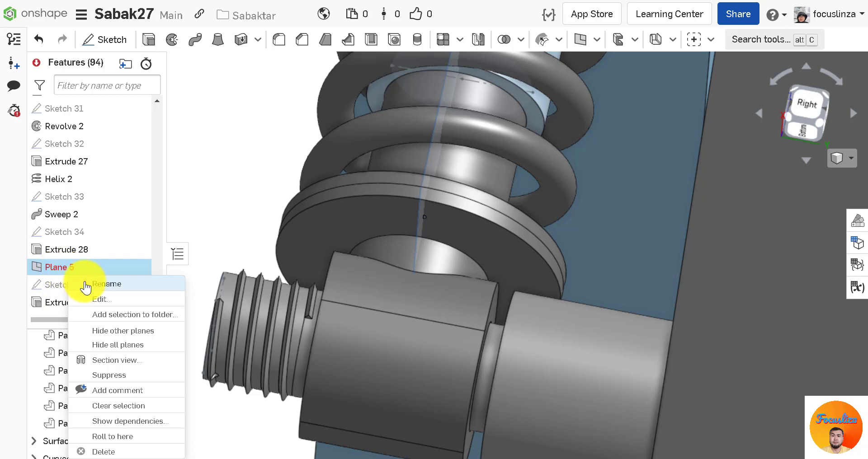
left_click(129, 435)
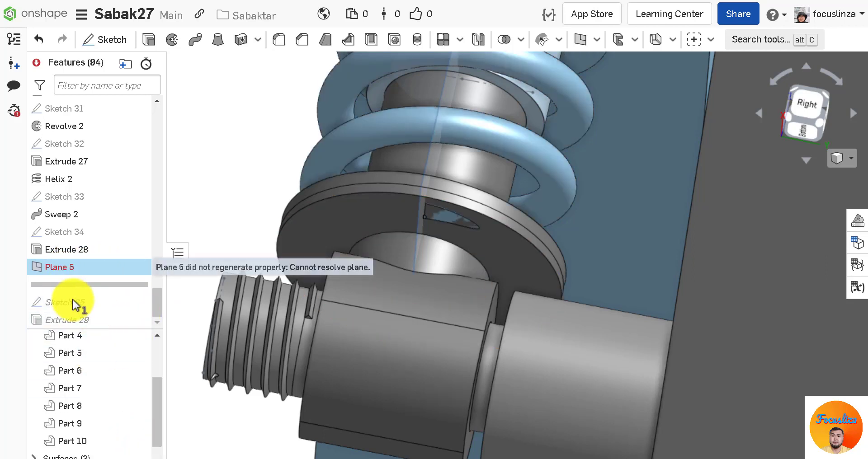
Redefine Plane 5 as a 1 mm offset from the lower flange's underside face, removing the rim edge reference
double_click(66, 268)
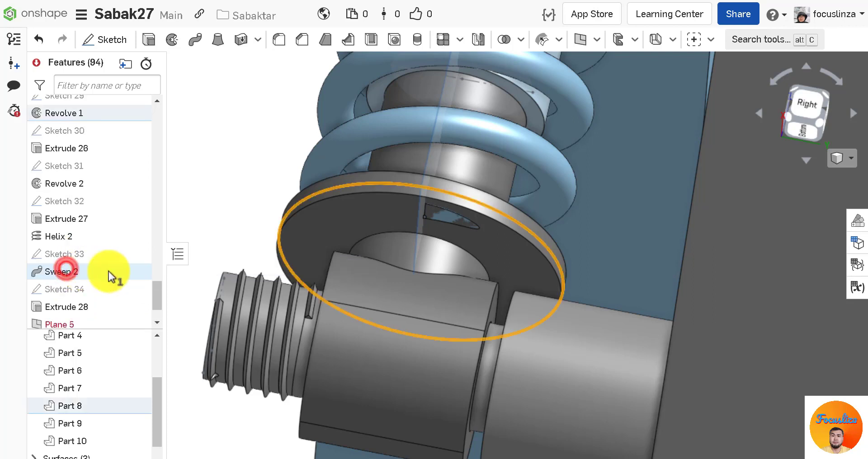
left_click(360, 208)
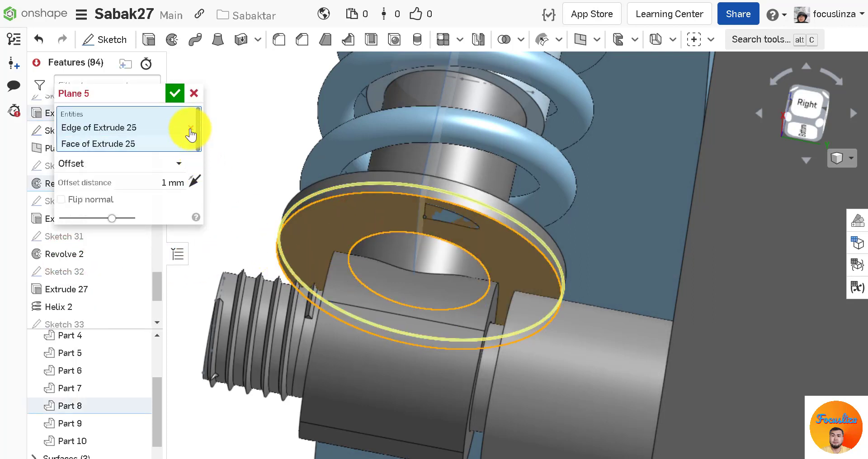
left_click(190, 128)
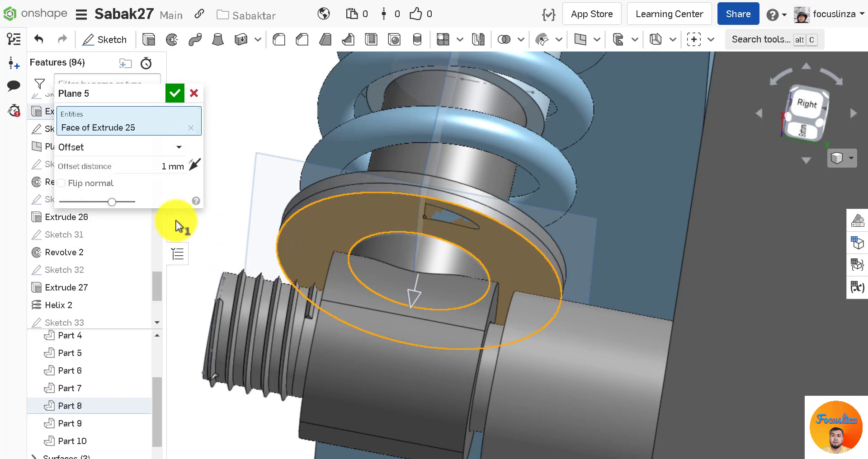
left_click(176, 96)
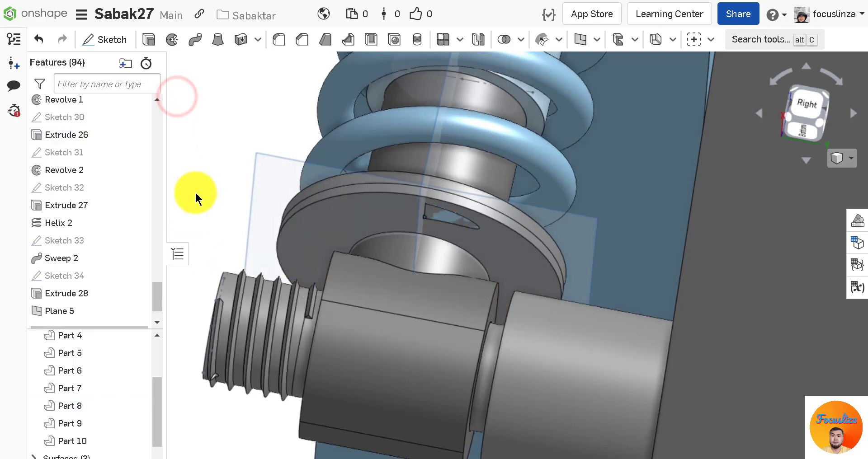
Roll the history forward past Sketch 35 and replace its sketch plane with Plane 5
scroll(91, 312, "down", 2)
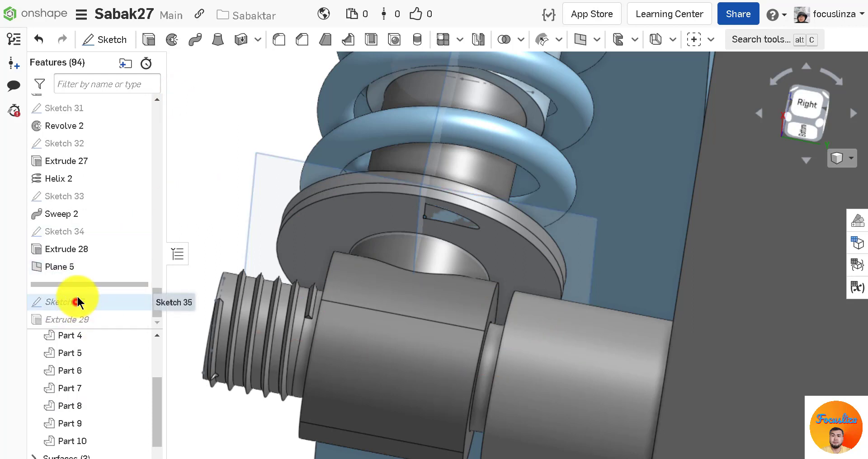
mouse_move(77, 296)
left_mouse_down()
mouse_move(77, 280)
mouse_move(77, 287)
left_mouse_up()
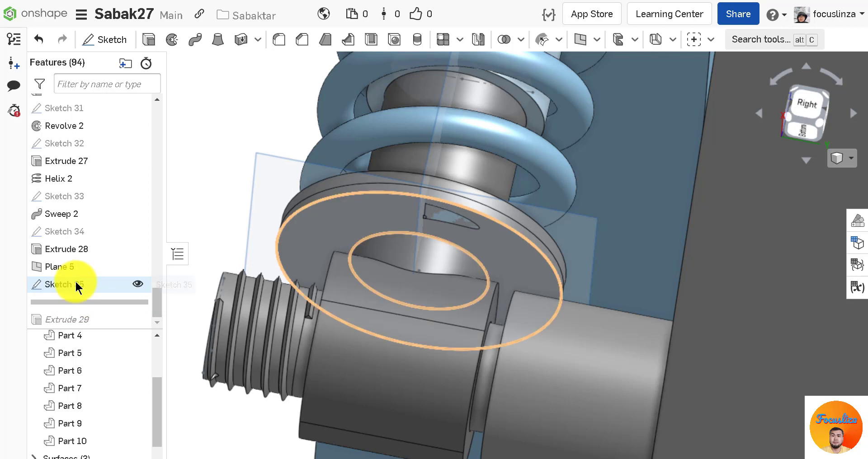
double_click(78, 285)
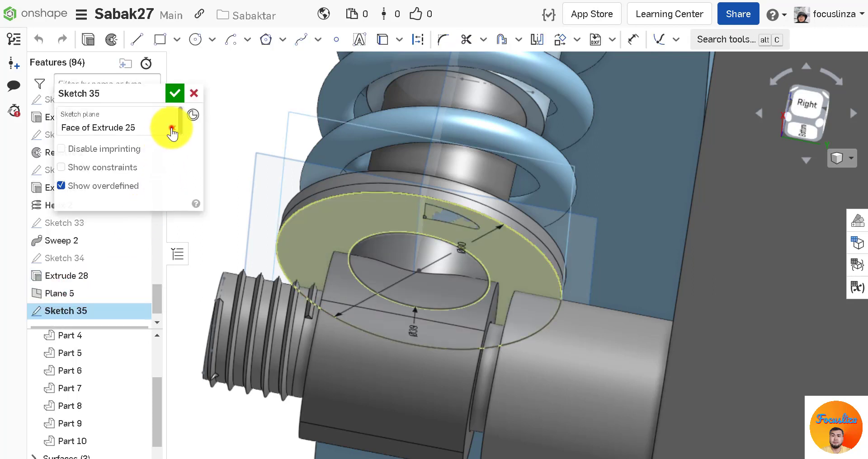
left_click(173, 127)
scroll(72, 298, "down", 3)
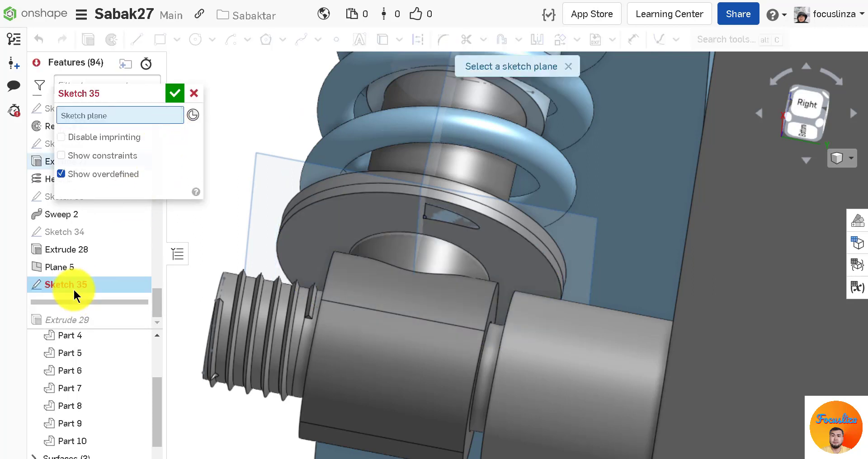
left_click(60, 267)
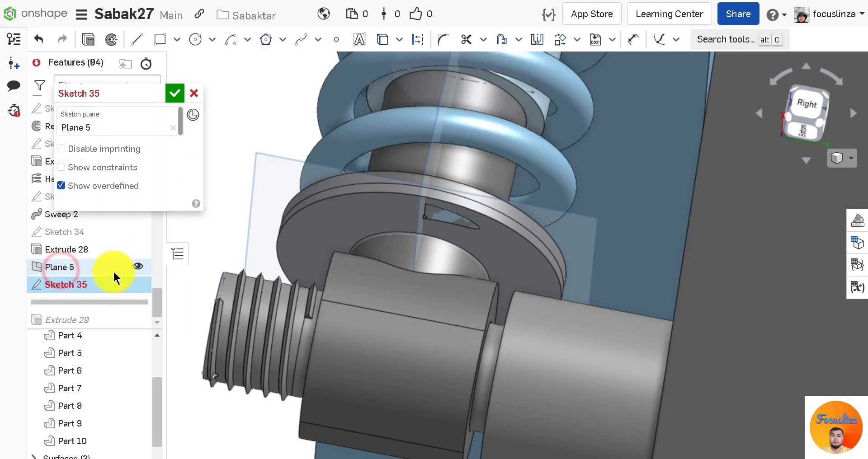
left_click(172, 95)
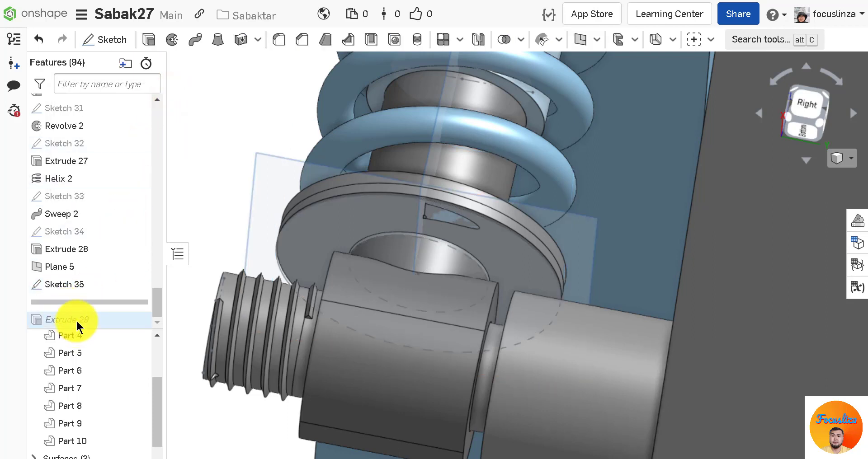
Roll the history forward past Extrude 29 and reverse its direction so it extends toward the spring
left_click_drag(80, 302, 79, 319)
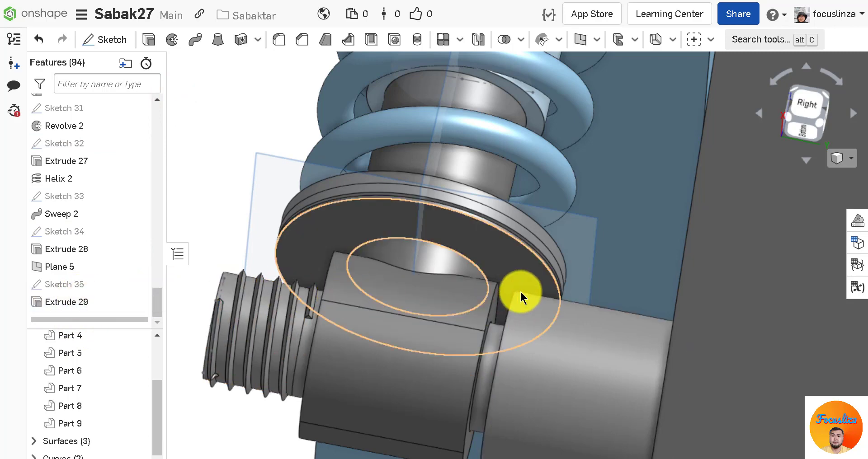
scroll(427, 226, "up", 3)
scroll(425, 226, "up", 2)
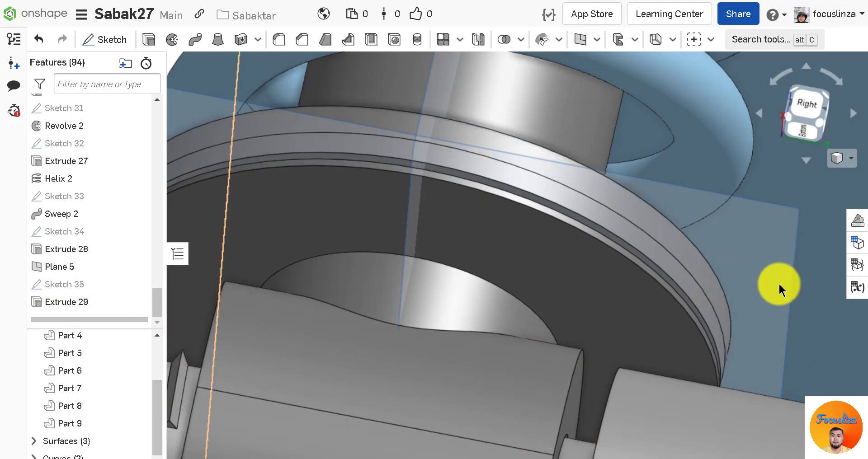
left_click(76, 300)
double_click(77, 301)
left_click(192, 186)
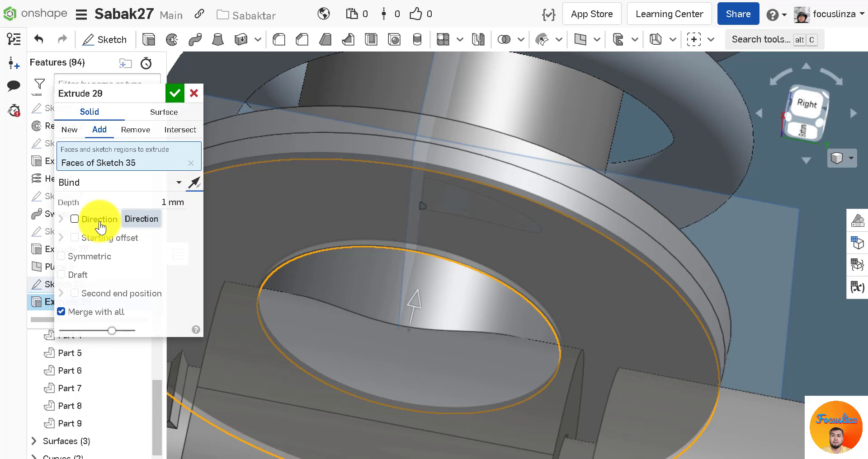
Add a blind second end position to Extrude 29, in the opposite direction and 0.5 mm deep
left_click(133, 293)
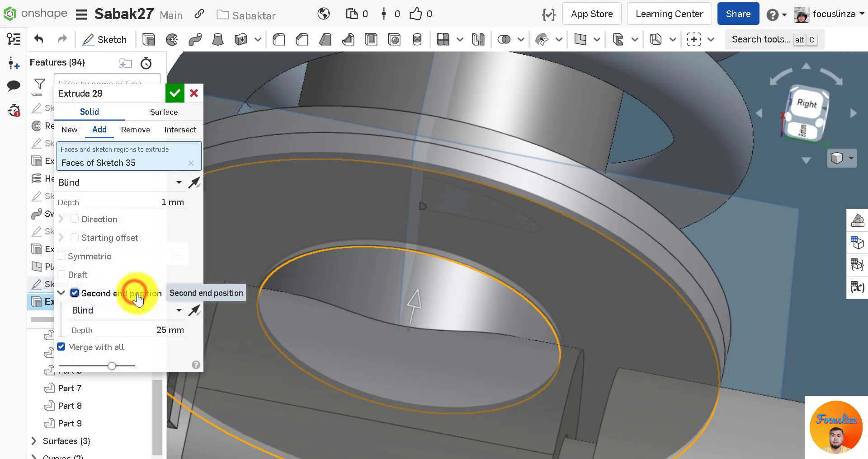
left_click(158, 330)
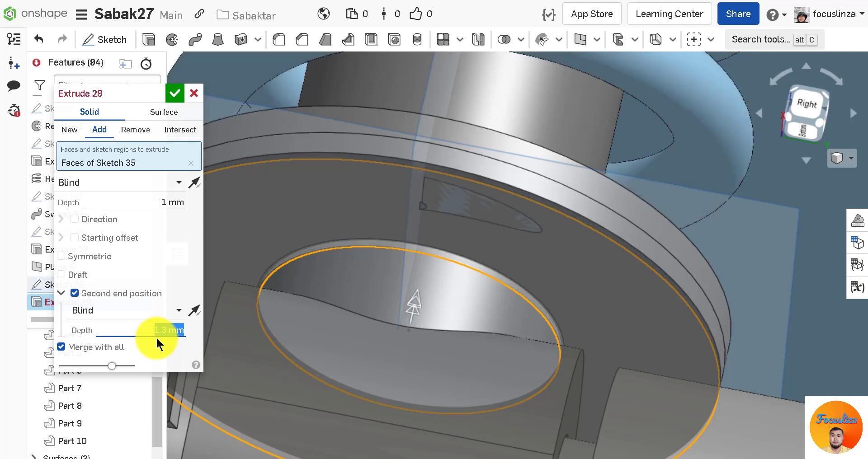
left_click(194, 311)
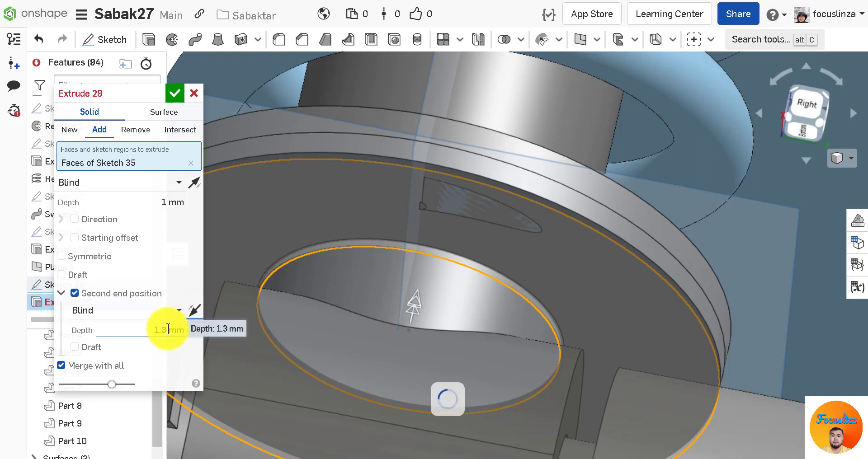
left_click(168, 328)
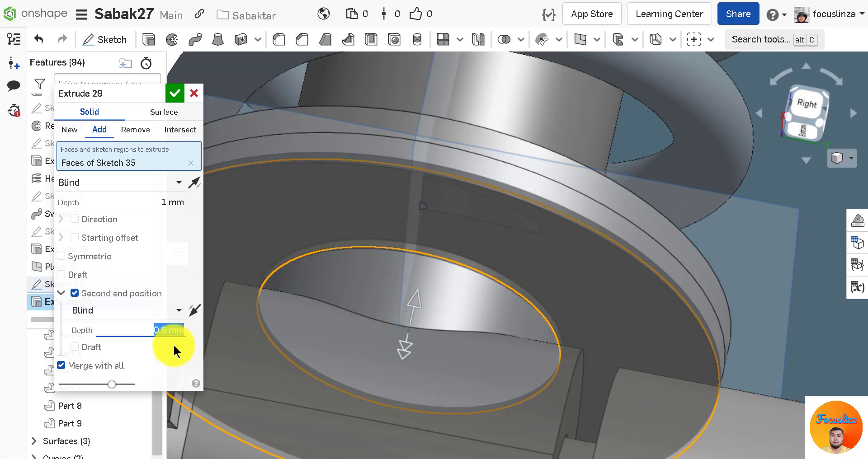
left_click(174, 93)
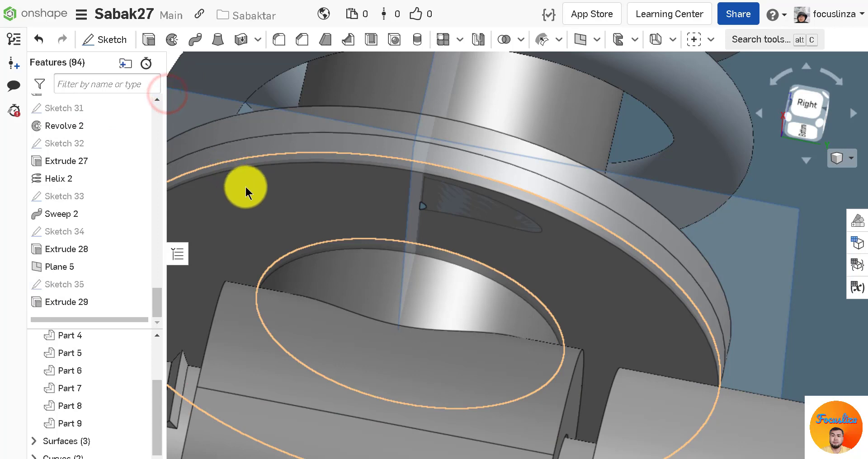
Set the second end depth of Extrude 29 to 1 mm
scroll(625, 259, "down", 2)
scroll(534, 294, "up", 1)
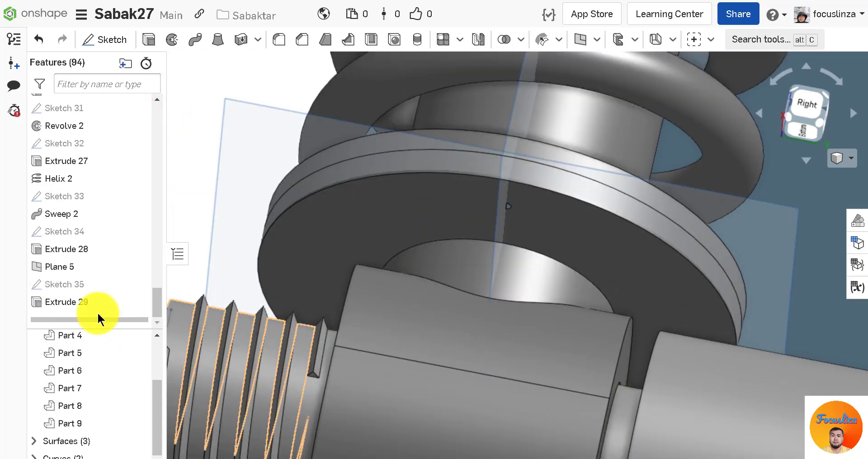
left_click(64, 302)
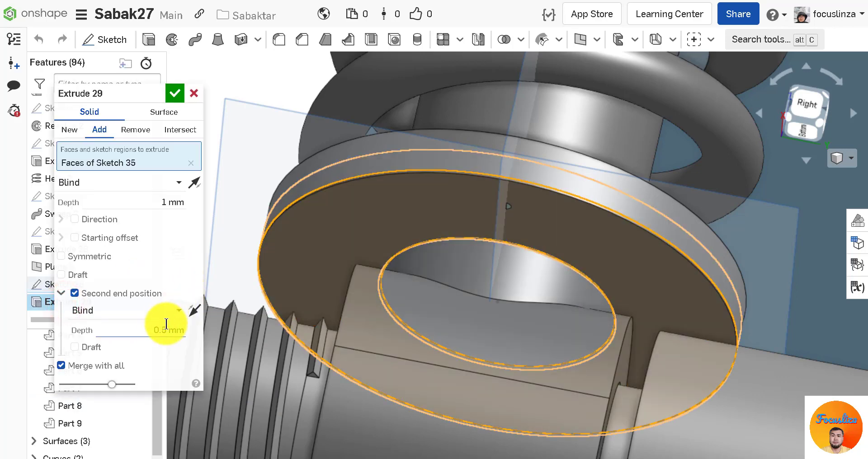
left_click(157, 330)
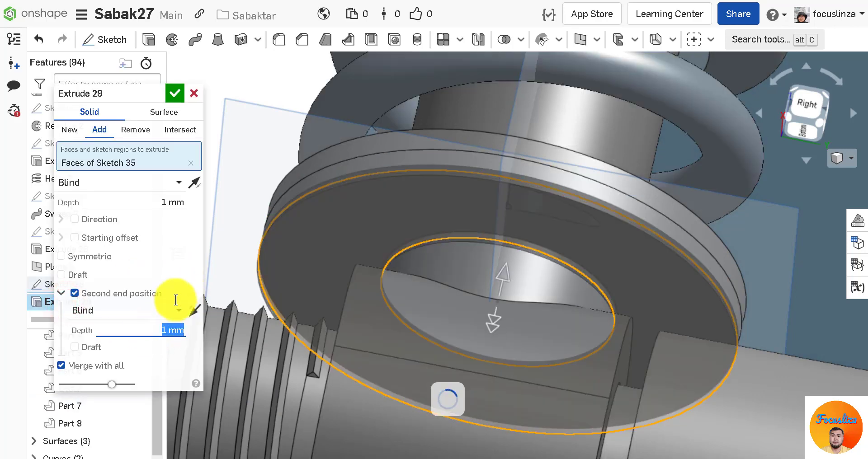
left_click(174, 94)
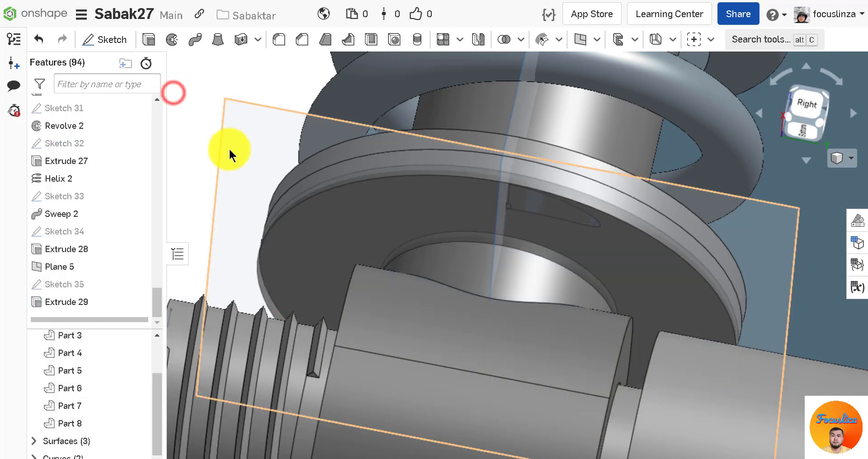
Examine the lower flange and the whole coil spring from several angles, including from the side
scroll(315, 209, "down", 3)
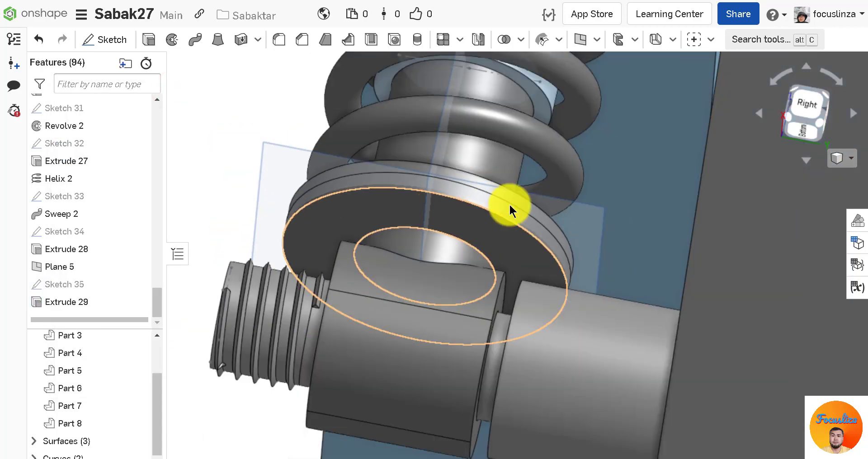
scroll(402, 367, "down", 2)
scroll(497, 380, "down", 5)
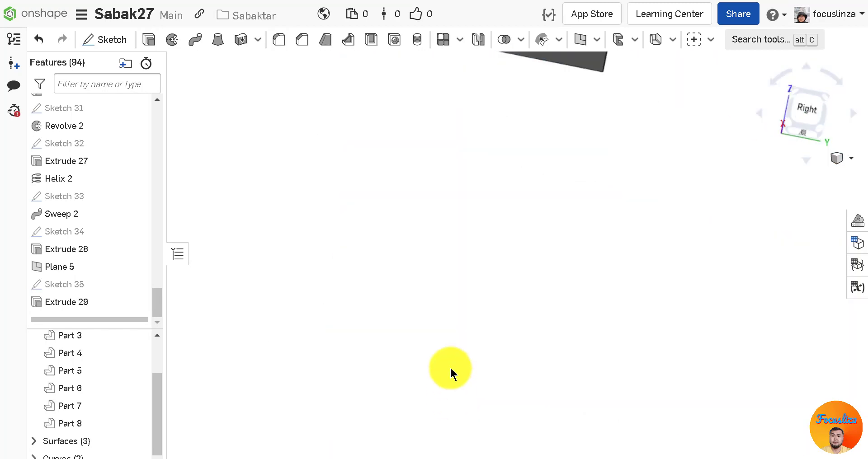
scroll(475, 316, "up", 10)
scroll(497, 315, "down", 6)
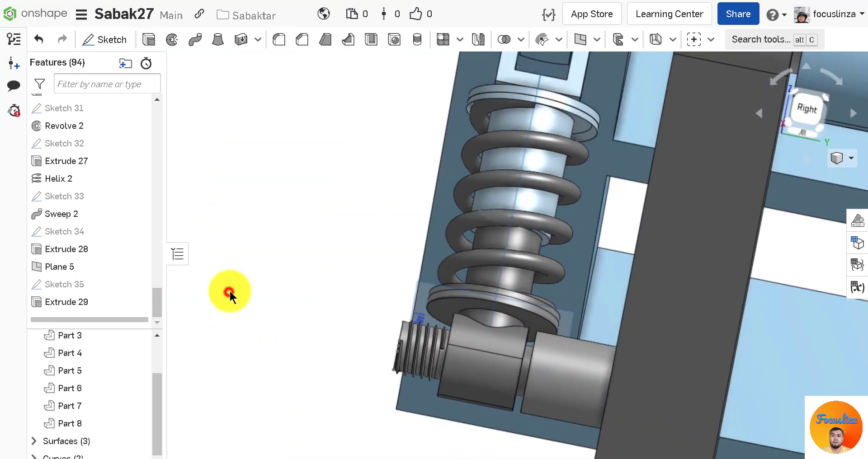
right_click_drag(229, 292, 273, 295)
scroll(311, 384, "down", 6)
scroll(316, 222, "up", 5)
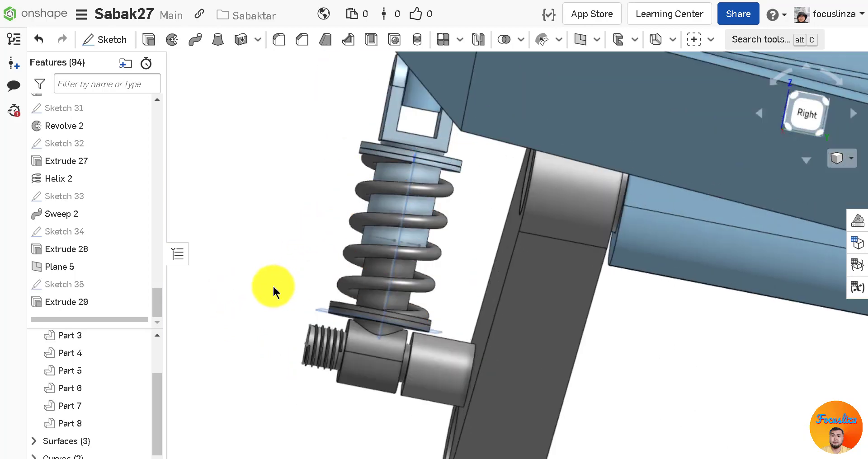
Restrict the merge scope of Extrude 29 to the lower shock body (Part 8) instead of all parts, and hide Plane 5
left_click(73, 302)
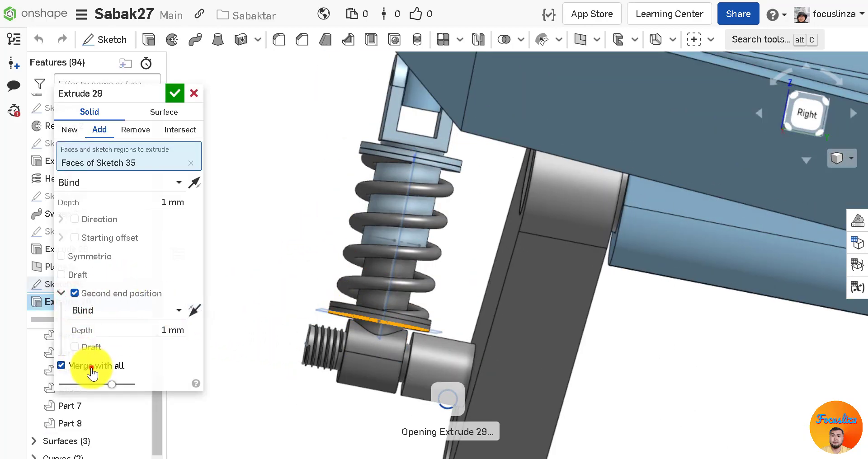
left_click(91, 367)
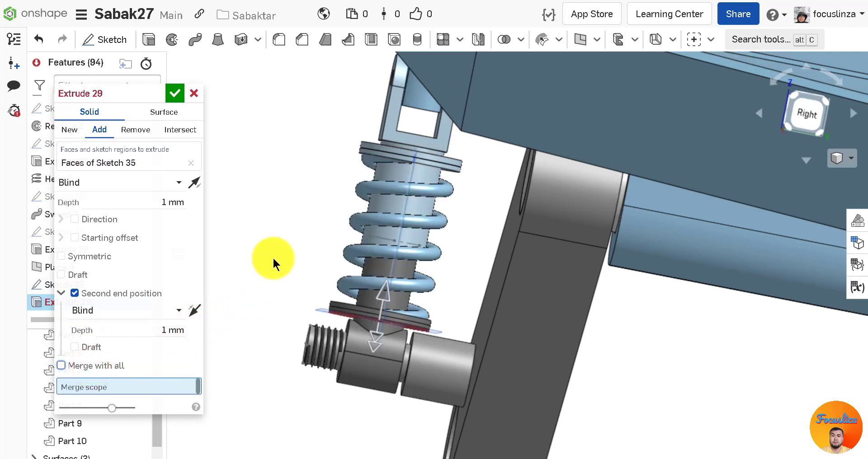
left_click(147, 385)
left_click(391, 332)
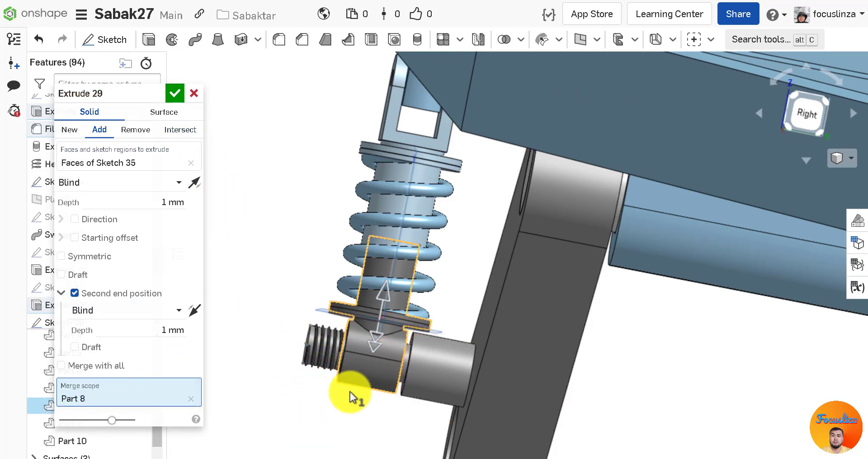
left_click(173, 94)
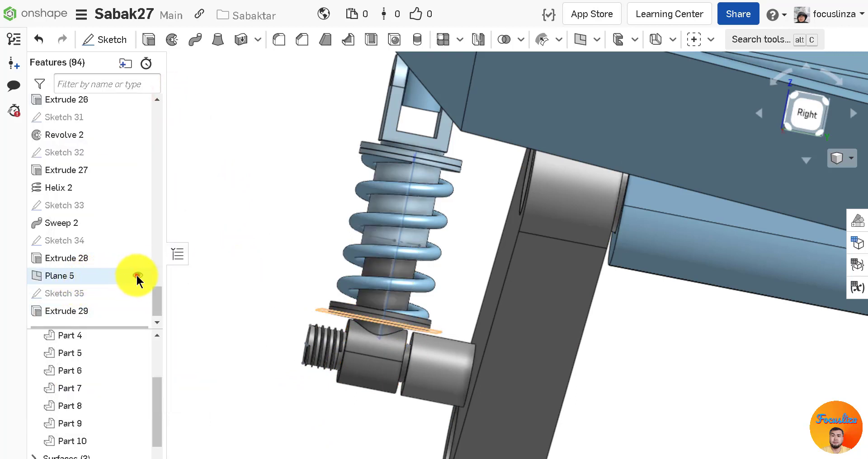
scroll(88, 172, "up", 2)
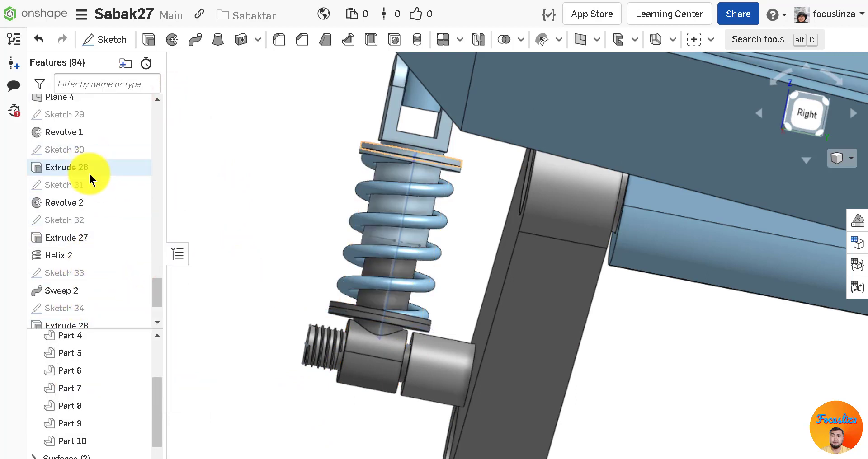
Hide the remaining construction geometry around the shock absorber: Plane 4, Sketch 24 and Sketch 28
scroll(88, 172, "up", 2)
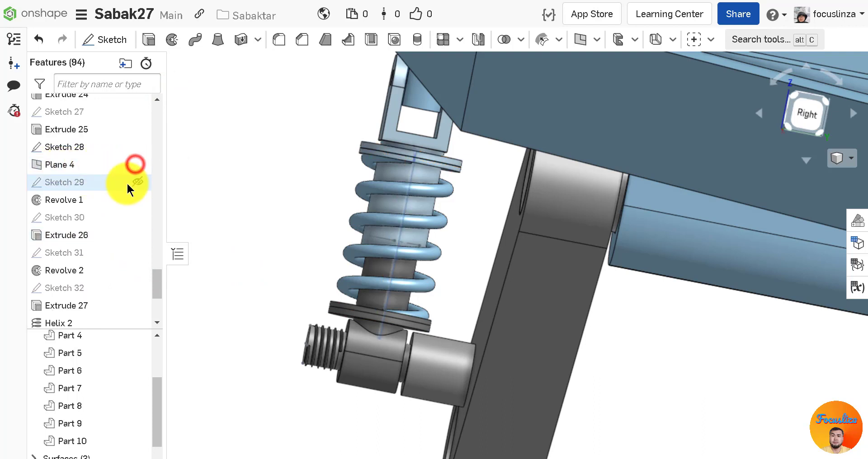
scroll(123, 195, "up", 2)
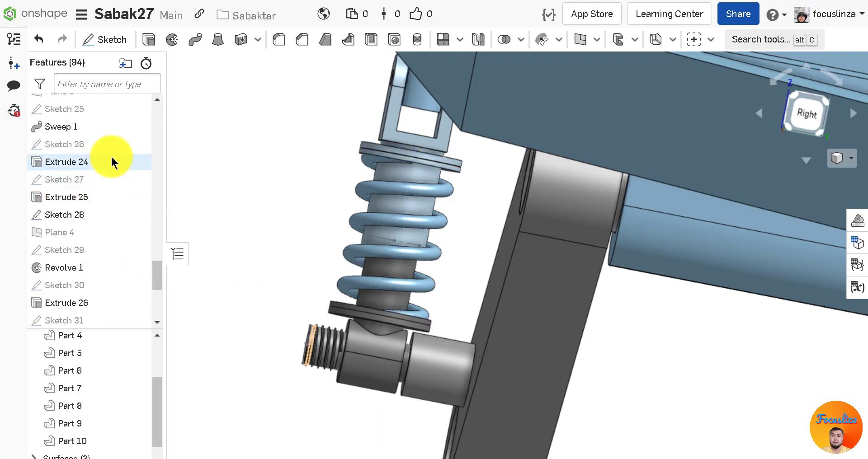
scroll(95, 171, "up", 2)
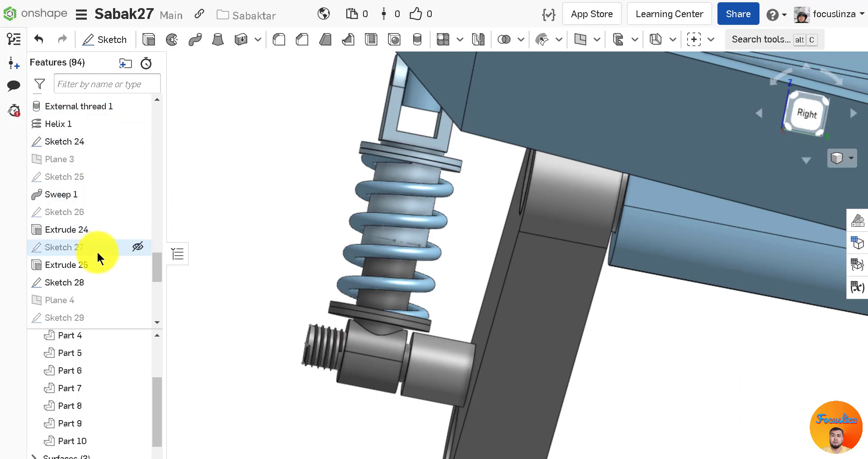
scroll(97, 254, "up", 2)
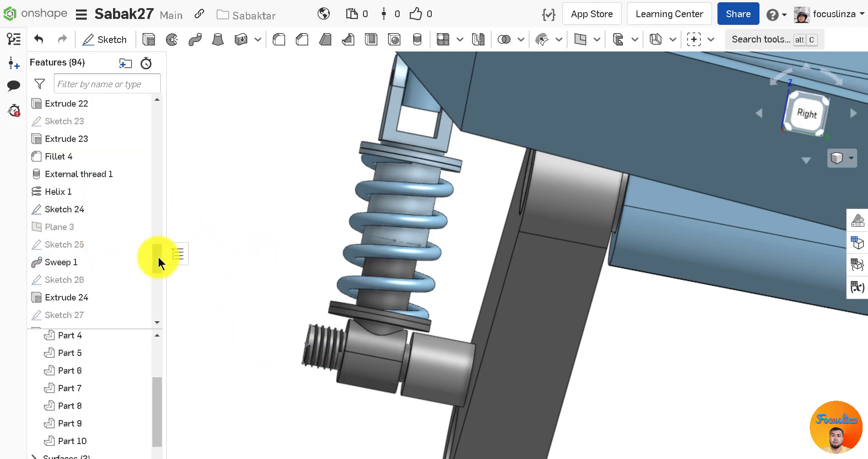
mouse_move(158, 257)
left_mouse_down()
mouse_move(157, 304)
mouse_move(154, 257)
mouse_move(136, 254)
left_mouse_up()
scroll(233, 261, "down", 1)
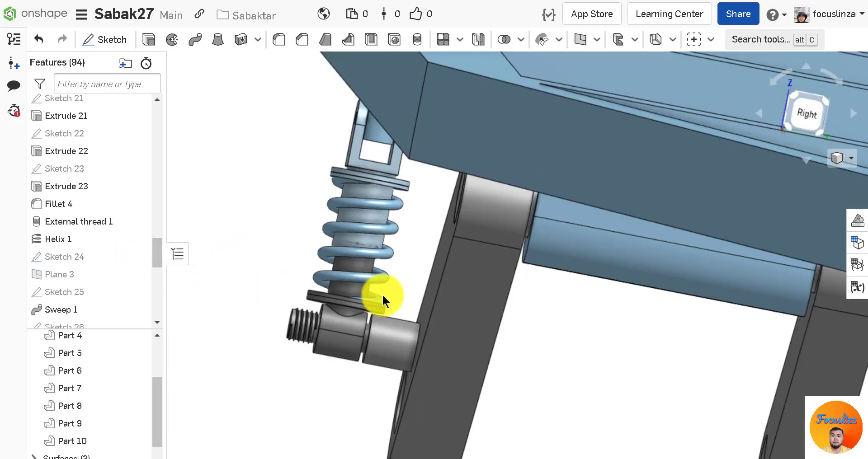
left_click(371, 247)
left_click(139, 312)
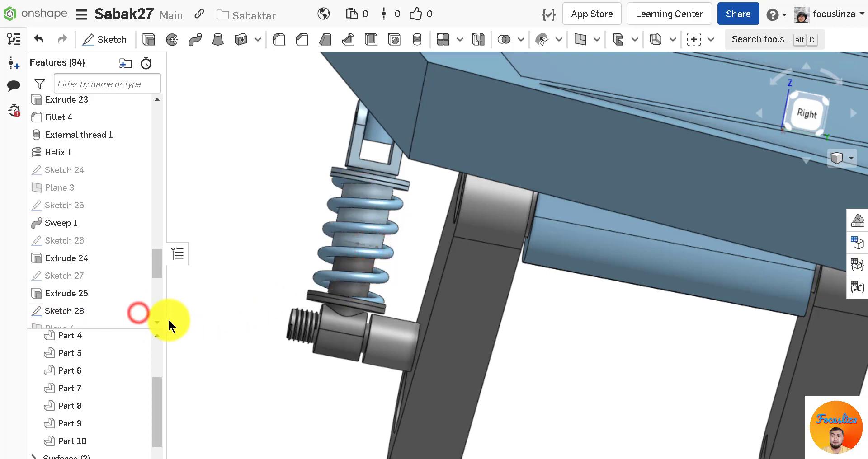
Examine the finished shock absorber between the frame and the suspension arm, close up and within the whole chassis, from the side and front
right_click_drag(246, 255, 266, 270)
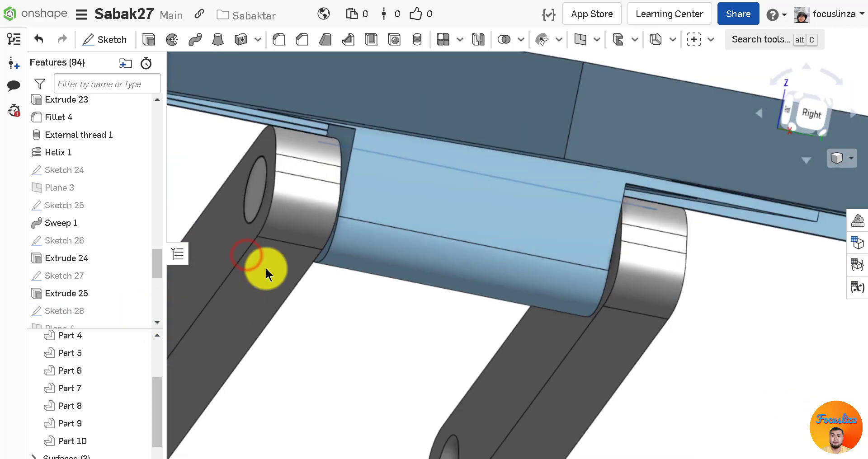
scroll(267, 271, "down", 6)
scroll(522, 337, "down", 2)
scroll(322, 320, "up", 4)
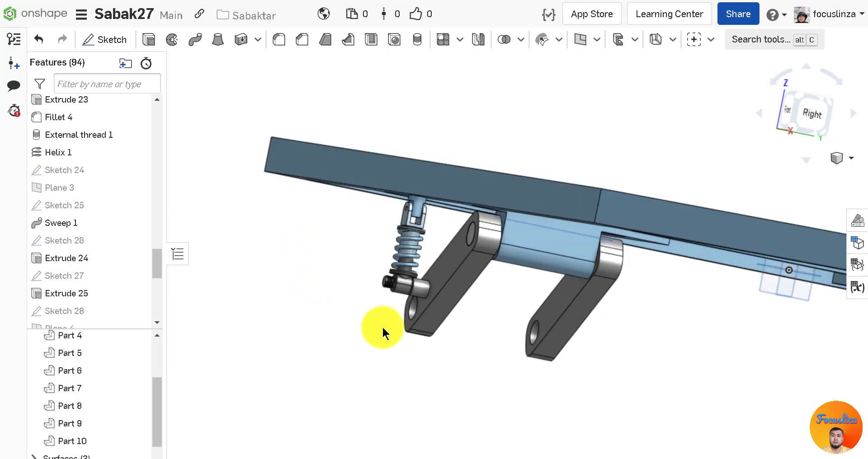
scroll(383, 328, "down", 2)
scroll(547, 333, "up", 2)
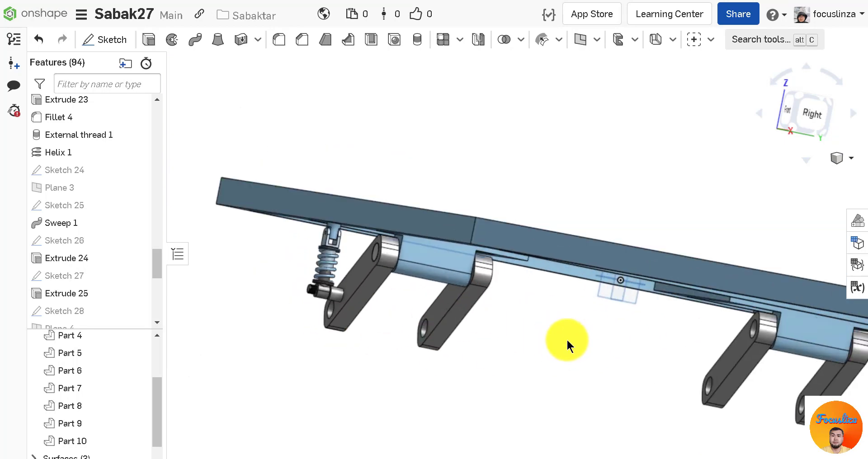
right_click_drag(566, 338, 329, 291)
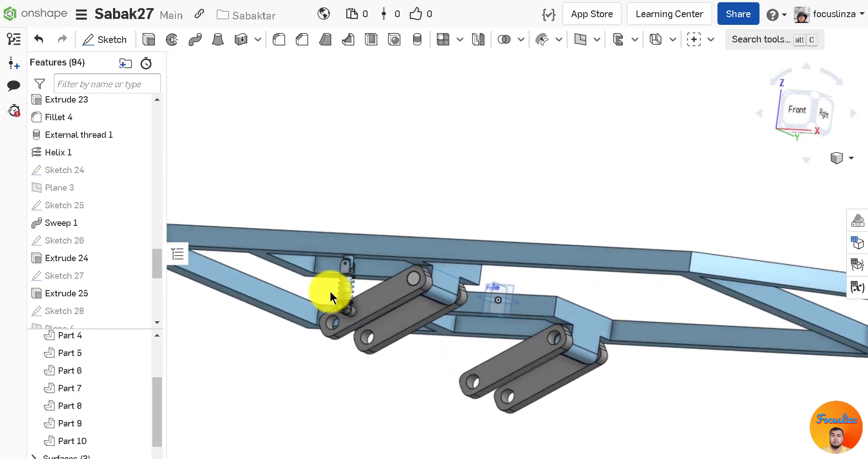
scroll(329, 291, "up", 5)
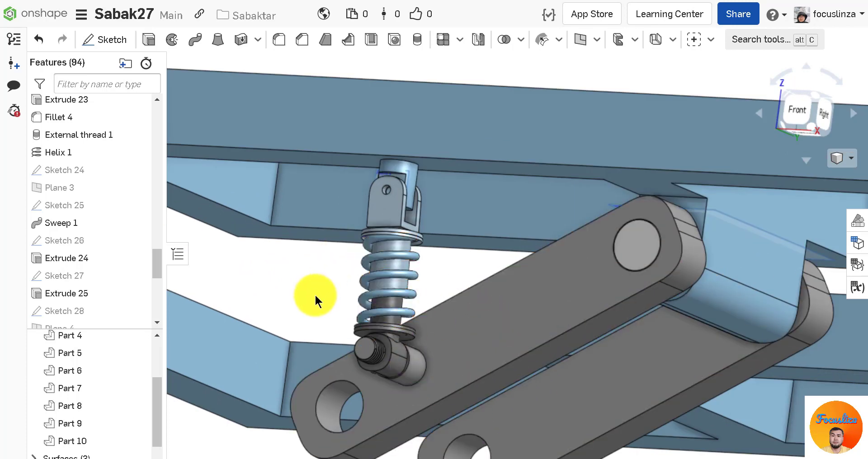
scroll(275, 349, "down", 3)
right_click_drag(357, 366, 502, 382)
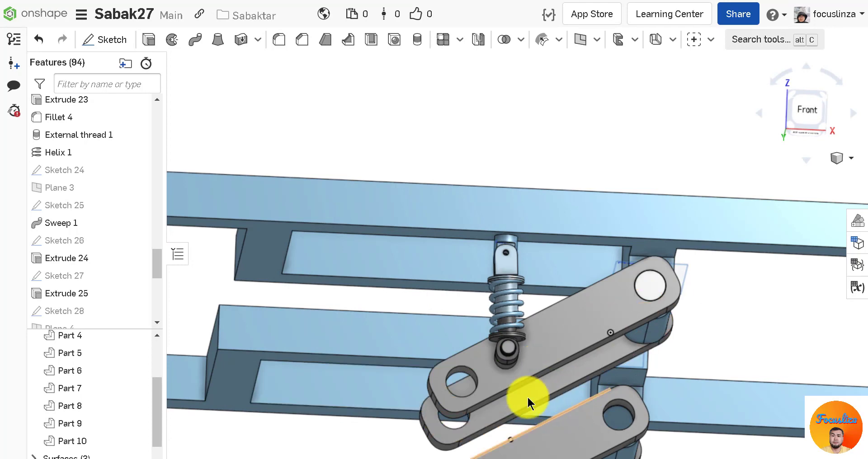
scroll(408, 354, "down", 2)
scroll(451, 431, "down", 2)
scroll(444, 433, "up", 5)
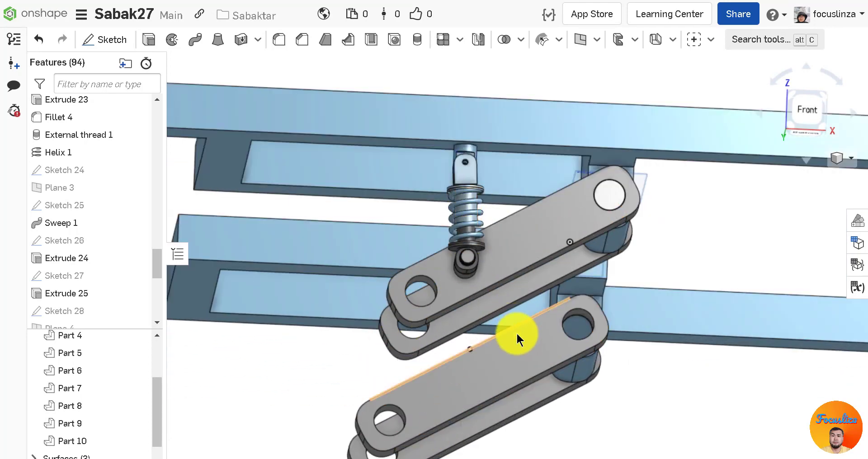
scroll(344, 296, "down", 4)
right_click_drag(339, 296, 609, 333)
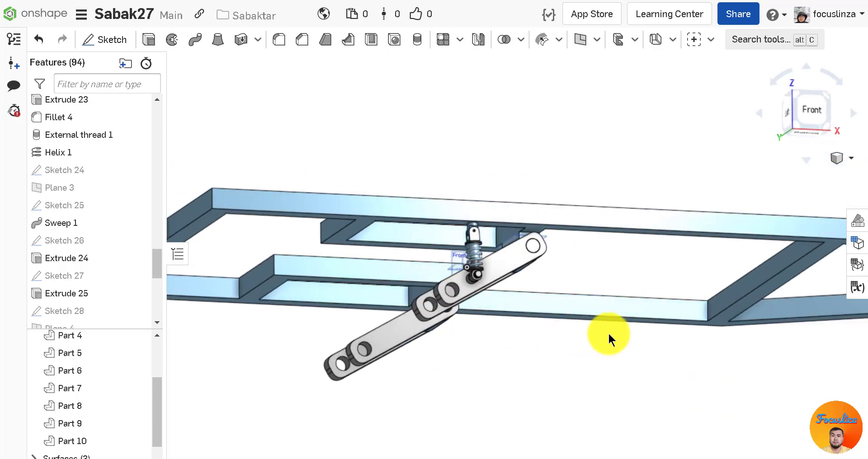